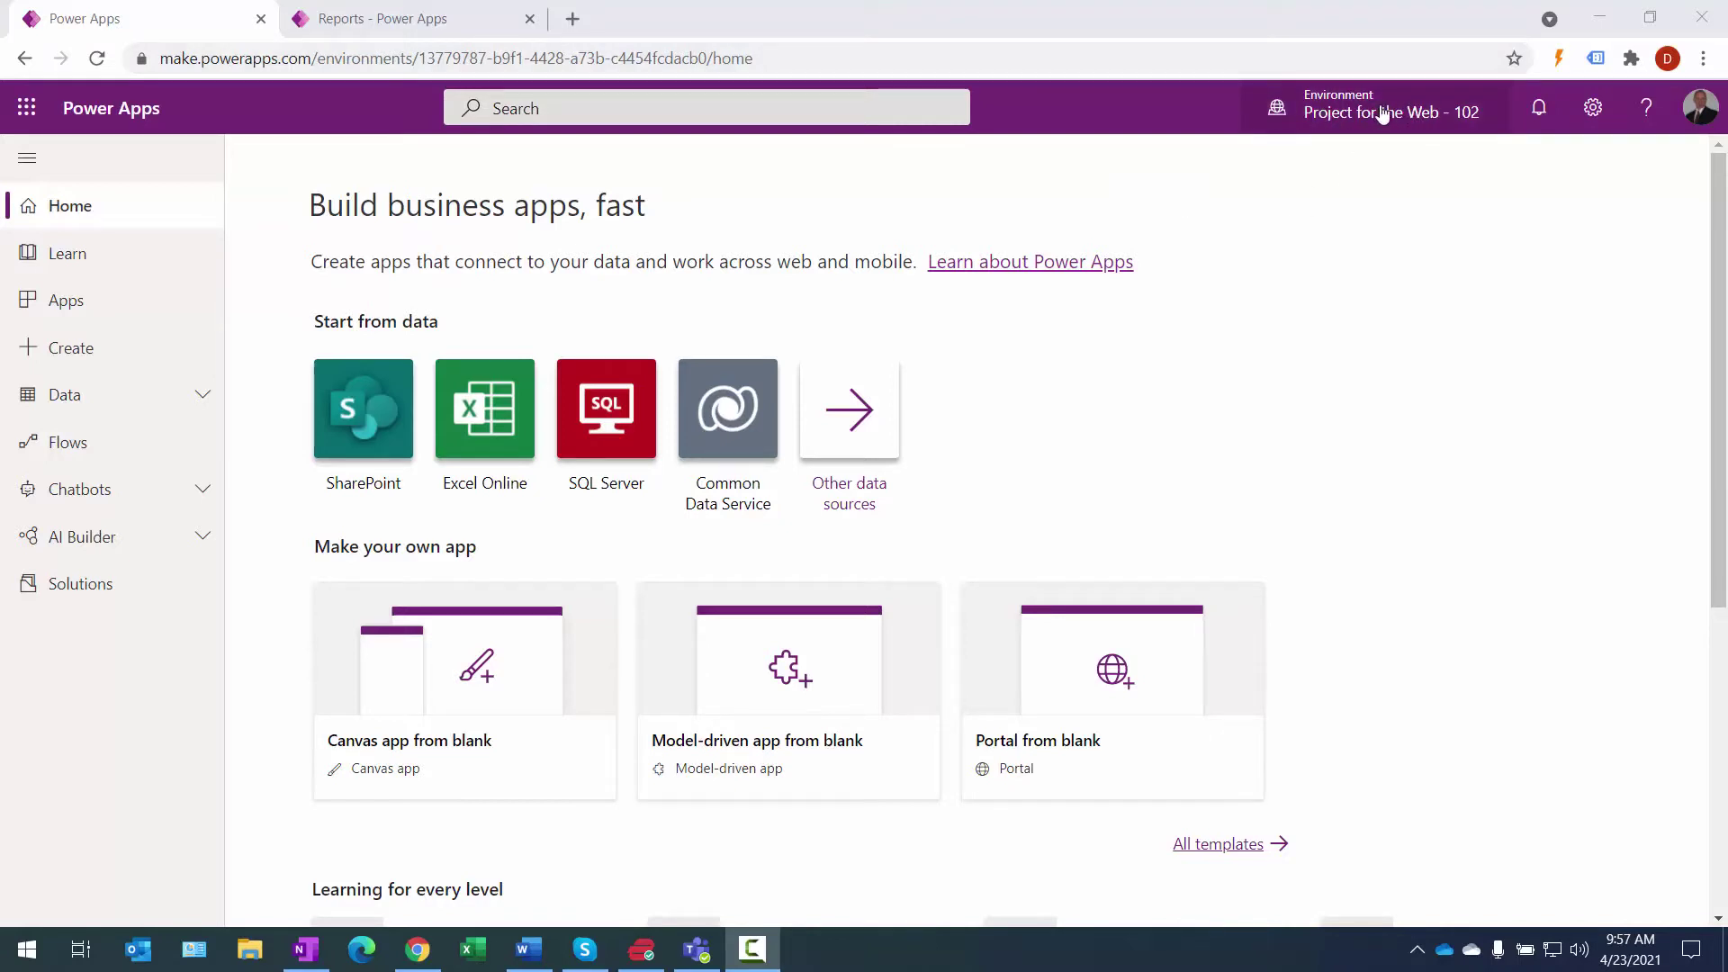
Step: Keep the Project for the Web - 102 environment and launch the Project app from its Apps list
click(1436, 114)
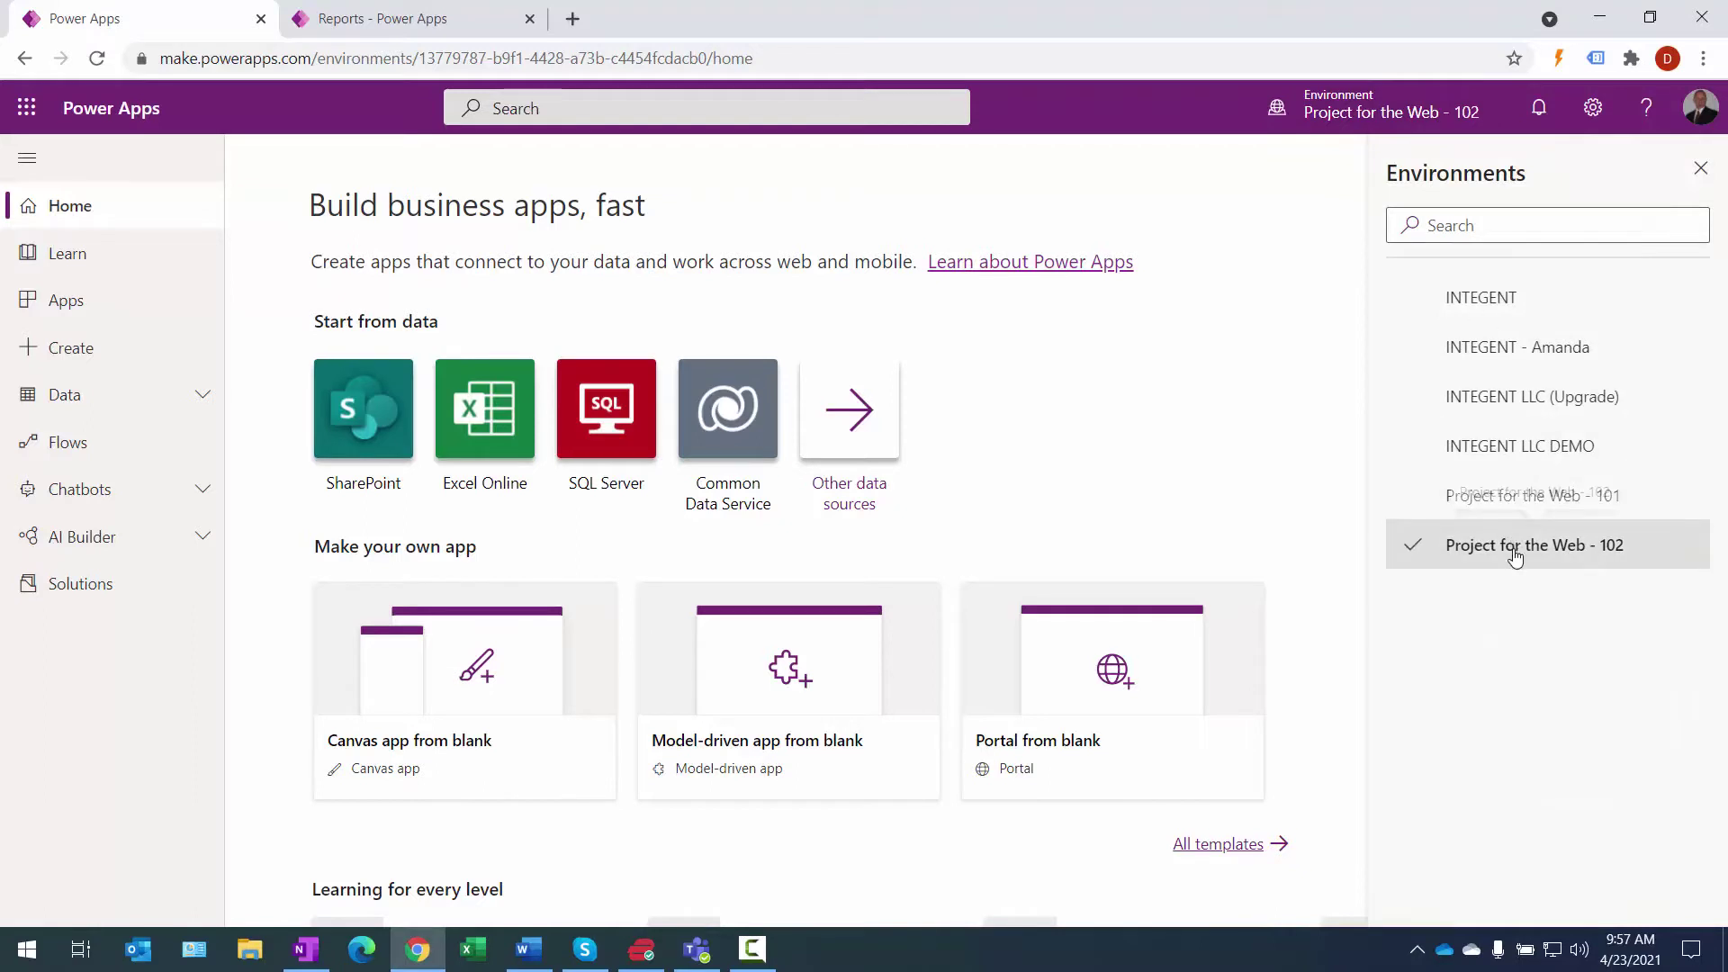
click(1365, 118)
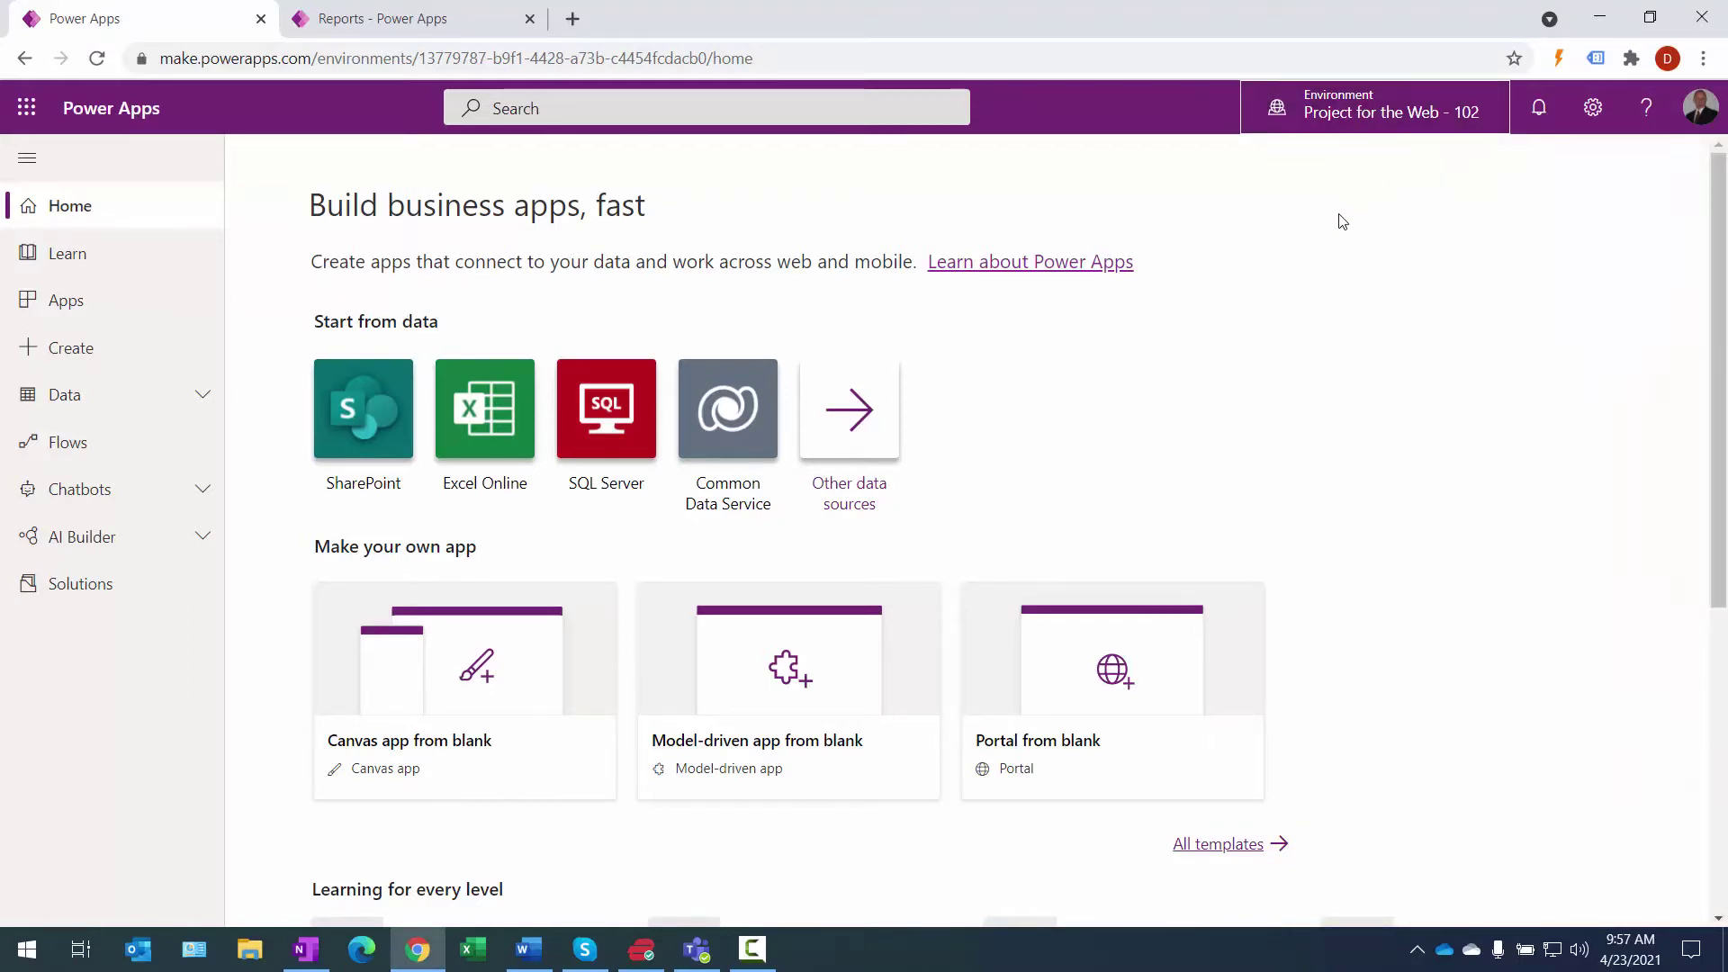
click(72, 303)
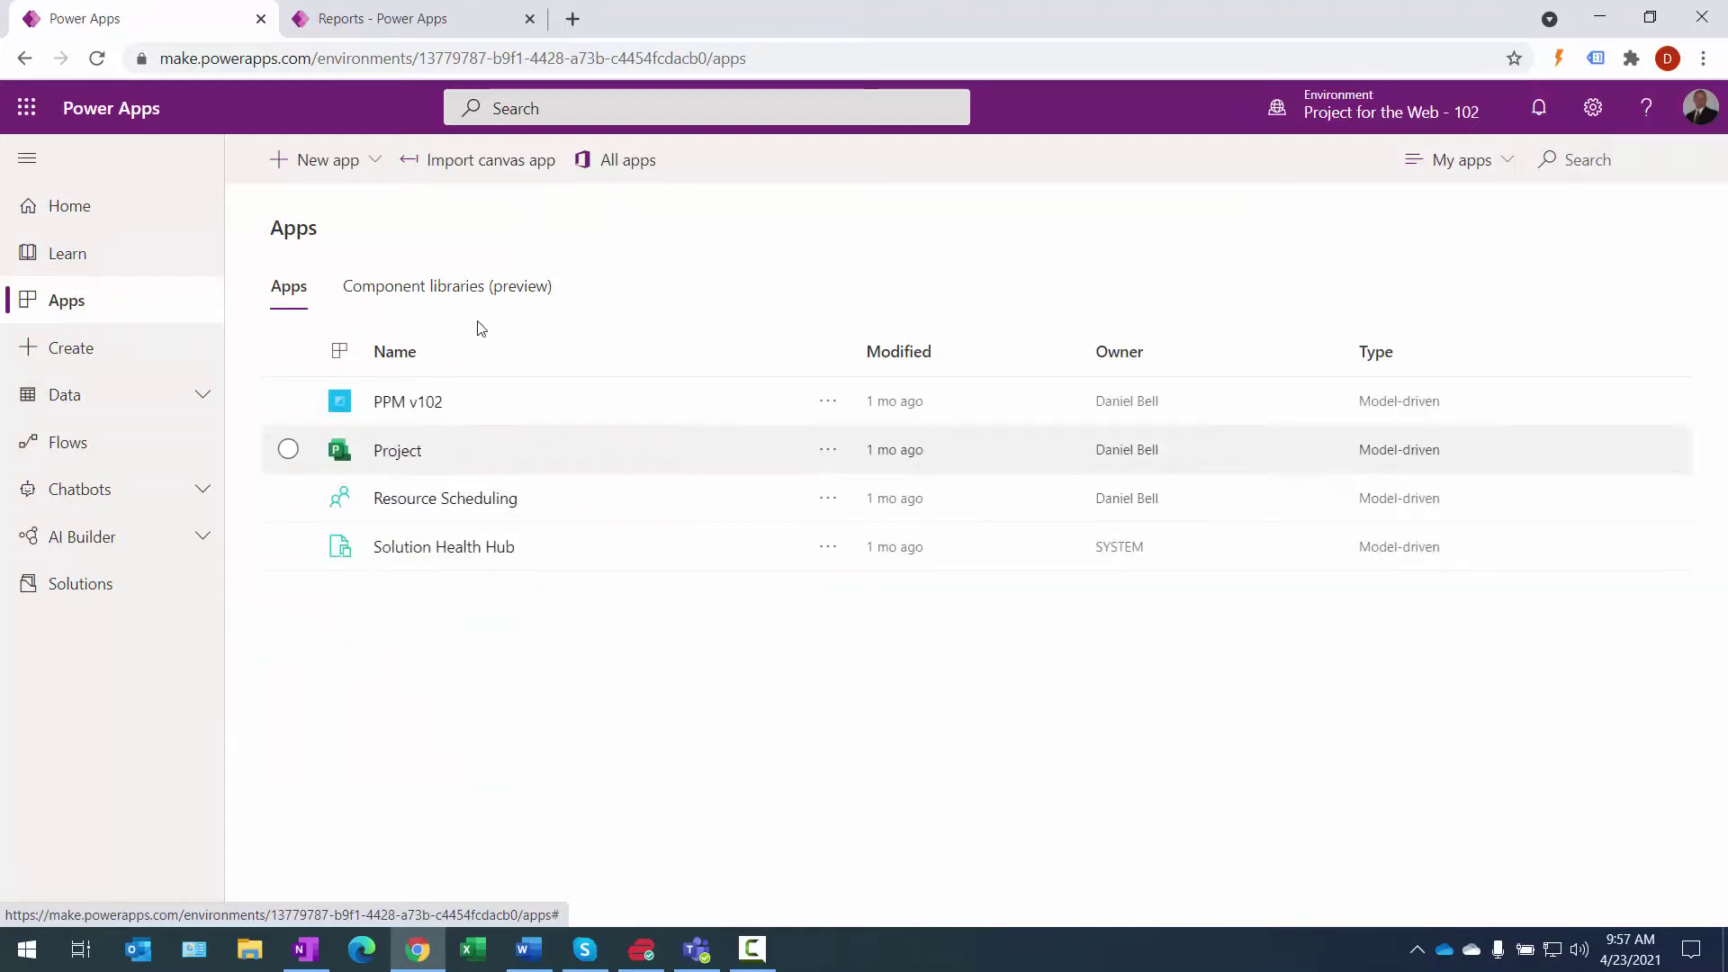
click(398, 452)
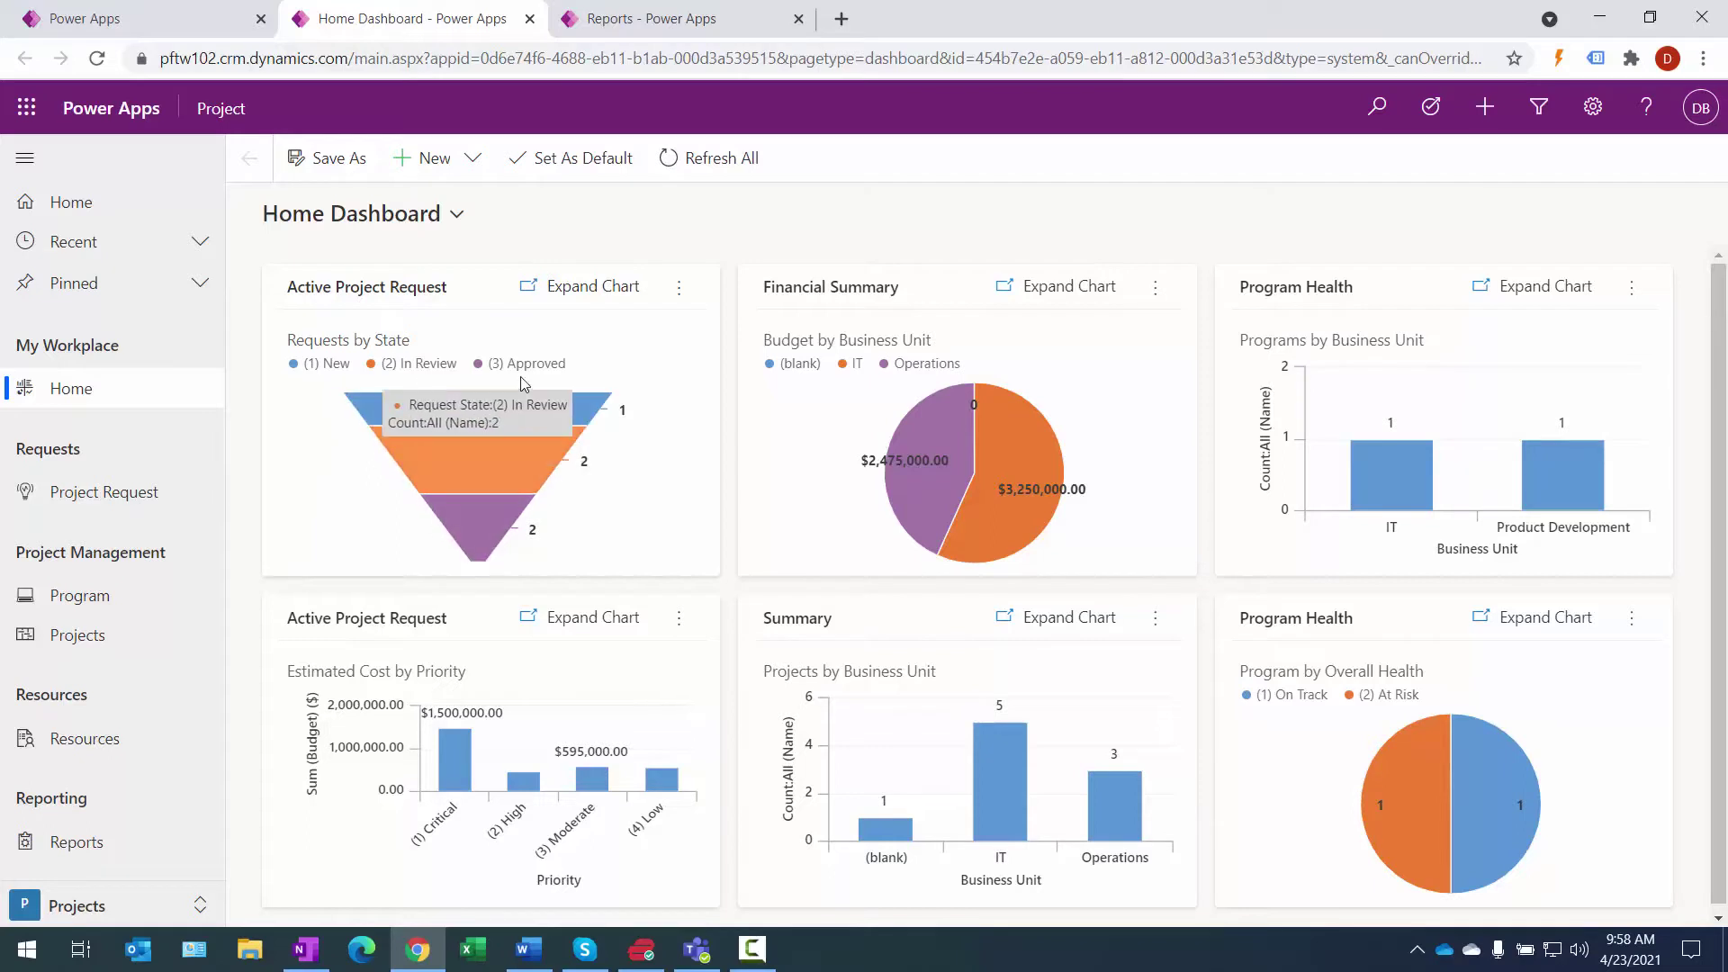
Step: Read the dashboard charts: IT $3,250,000 and Operations $2,475,000 budgets, two requests each In Review and Approved
mouse_move(511, 522)
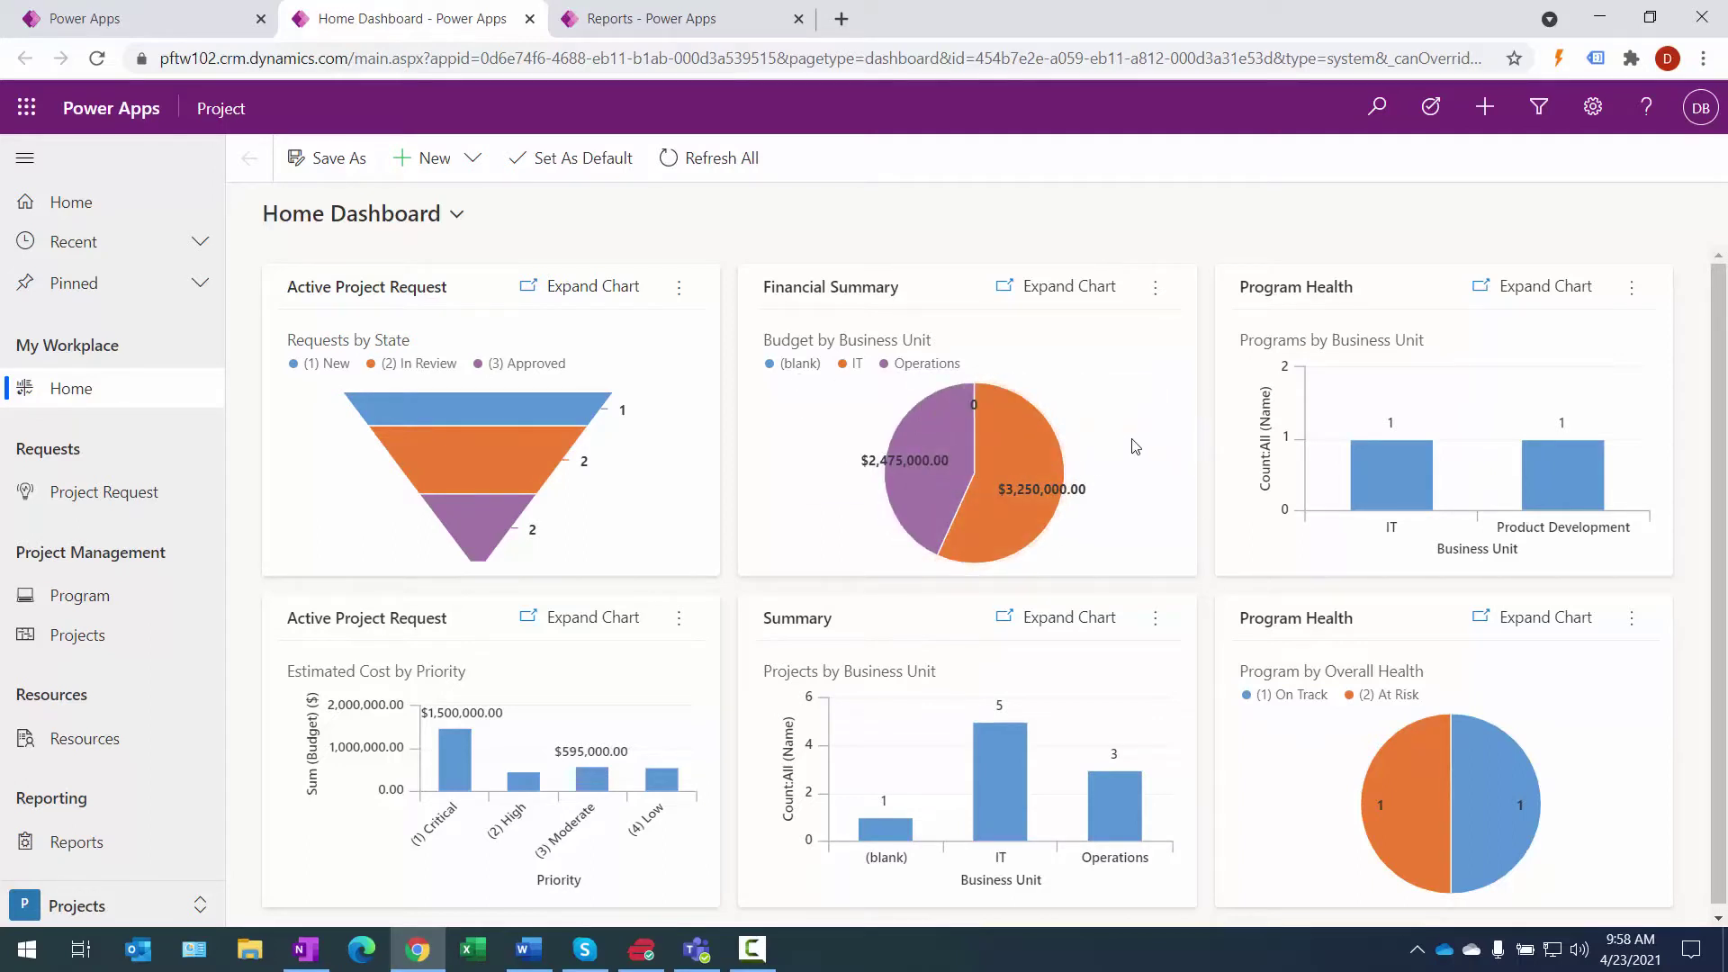
mouse_move(1401, 494)
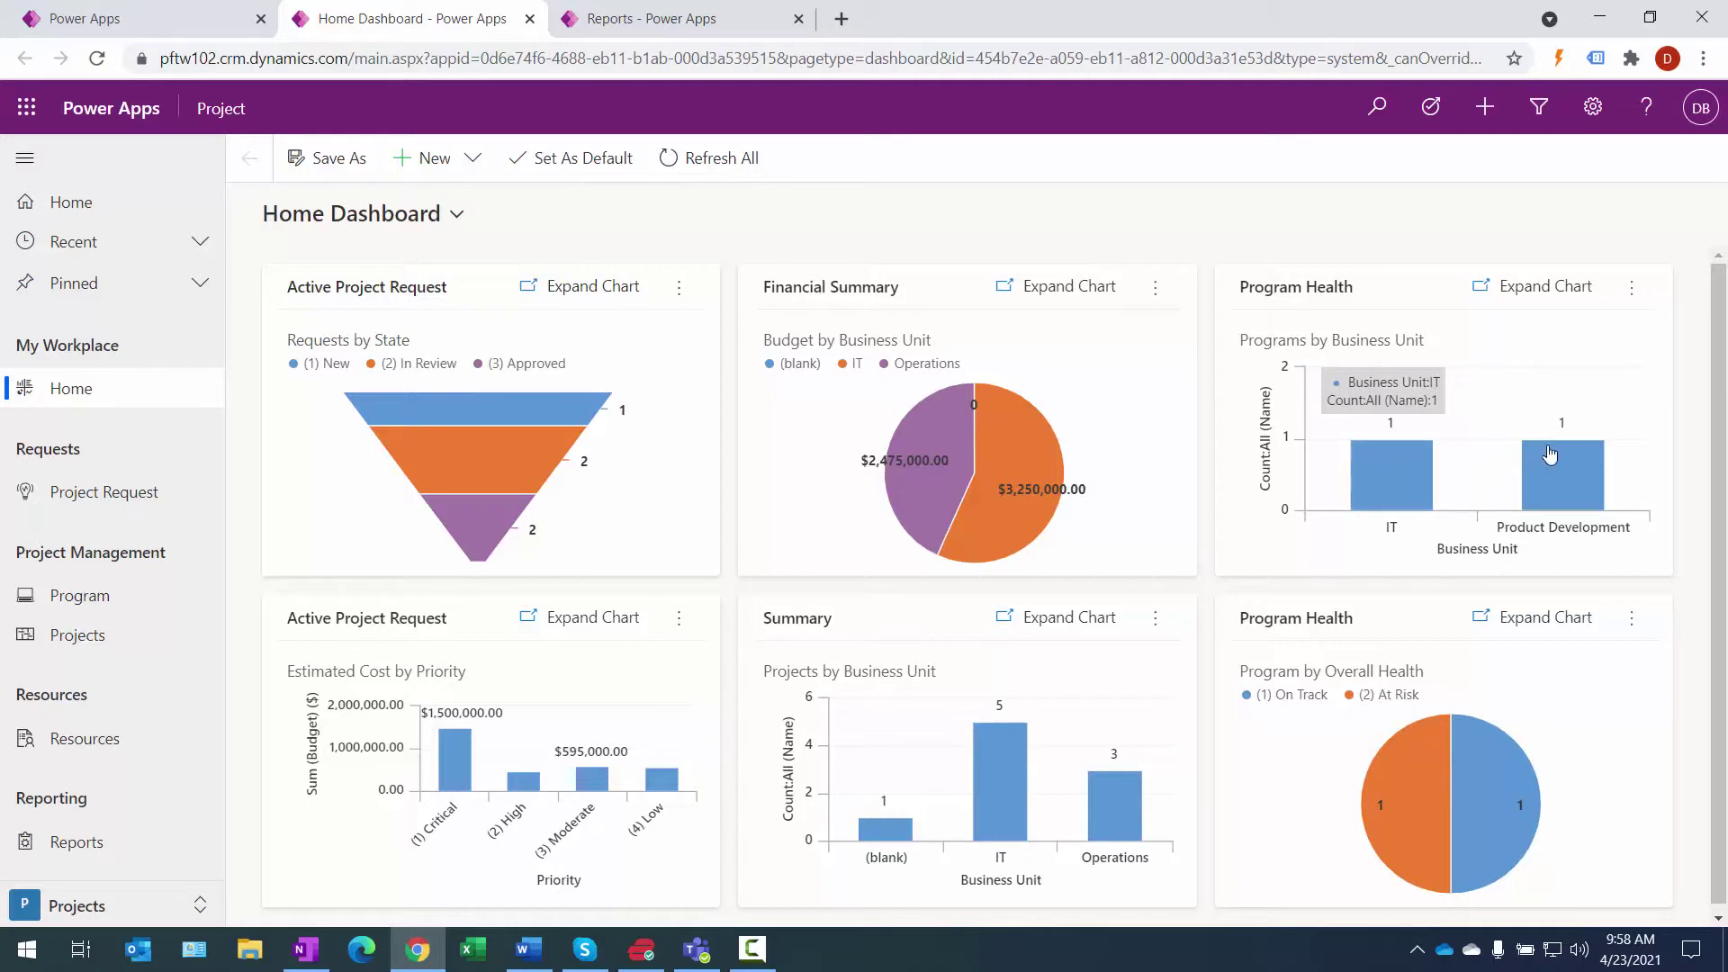
mouse_move(1558, 454)
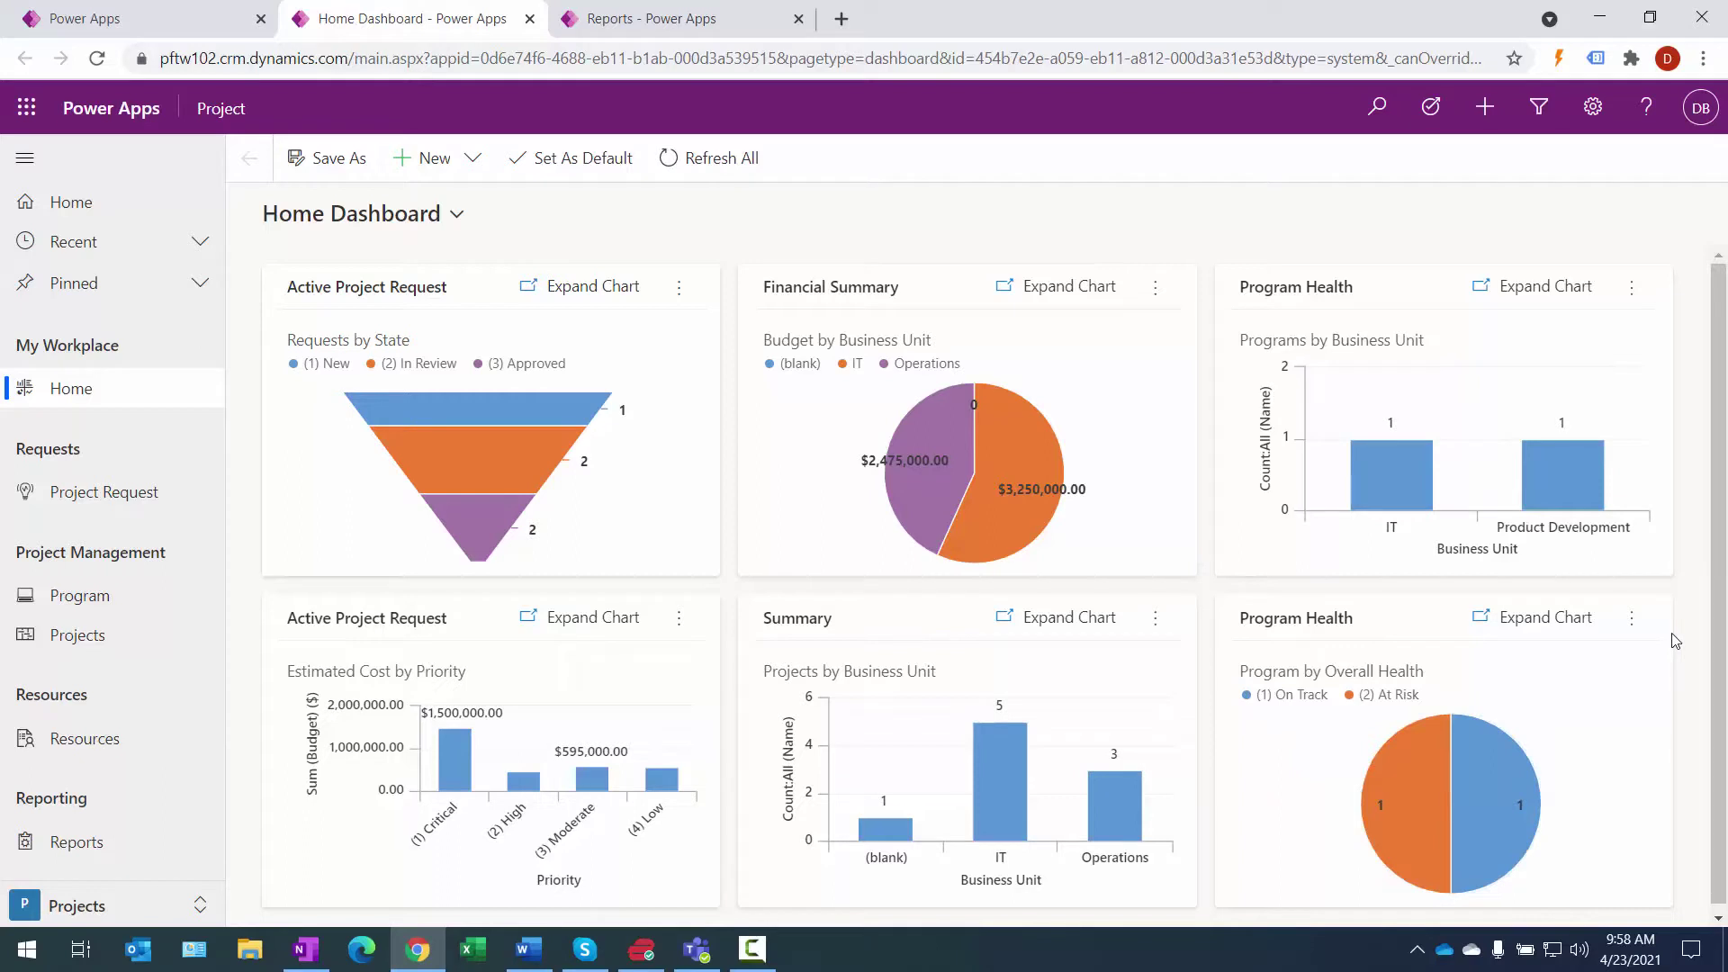
Step: Show the Active Project Request list grouped by Project Type
click(118, 503)
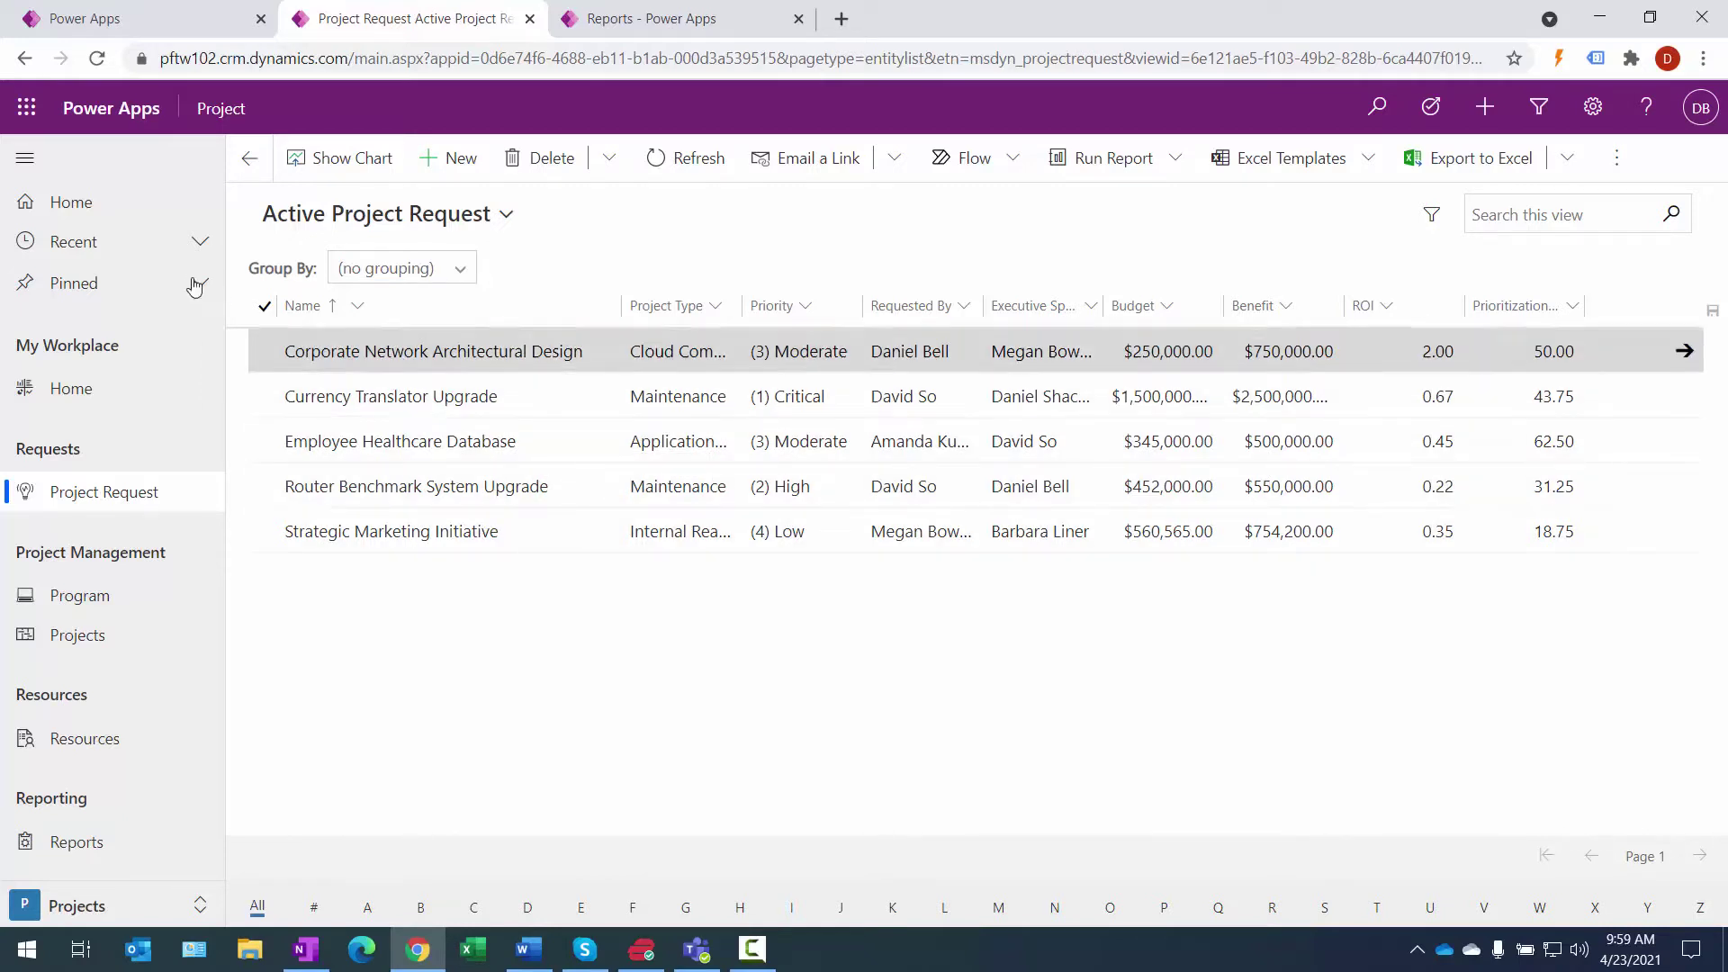
click(461, 272)
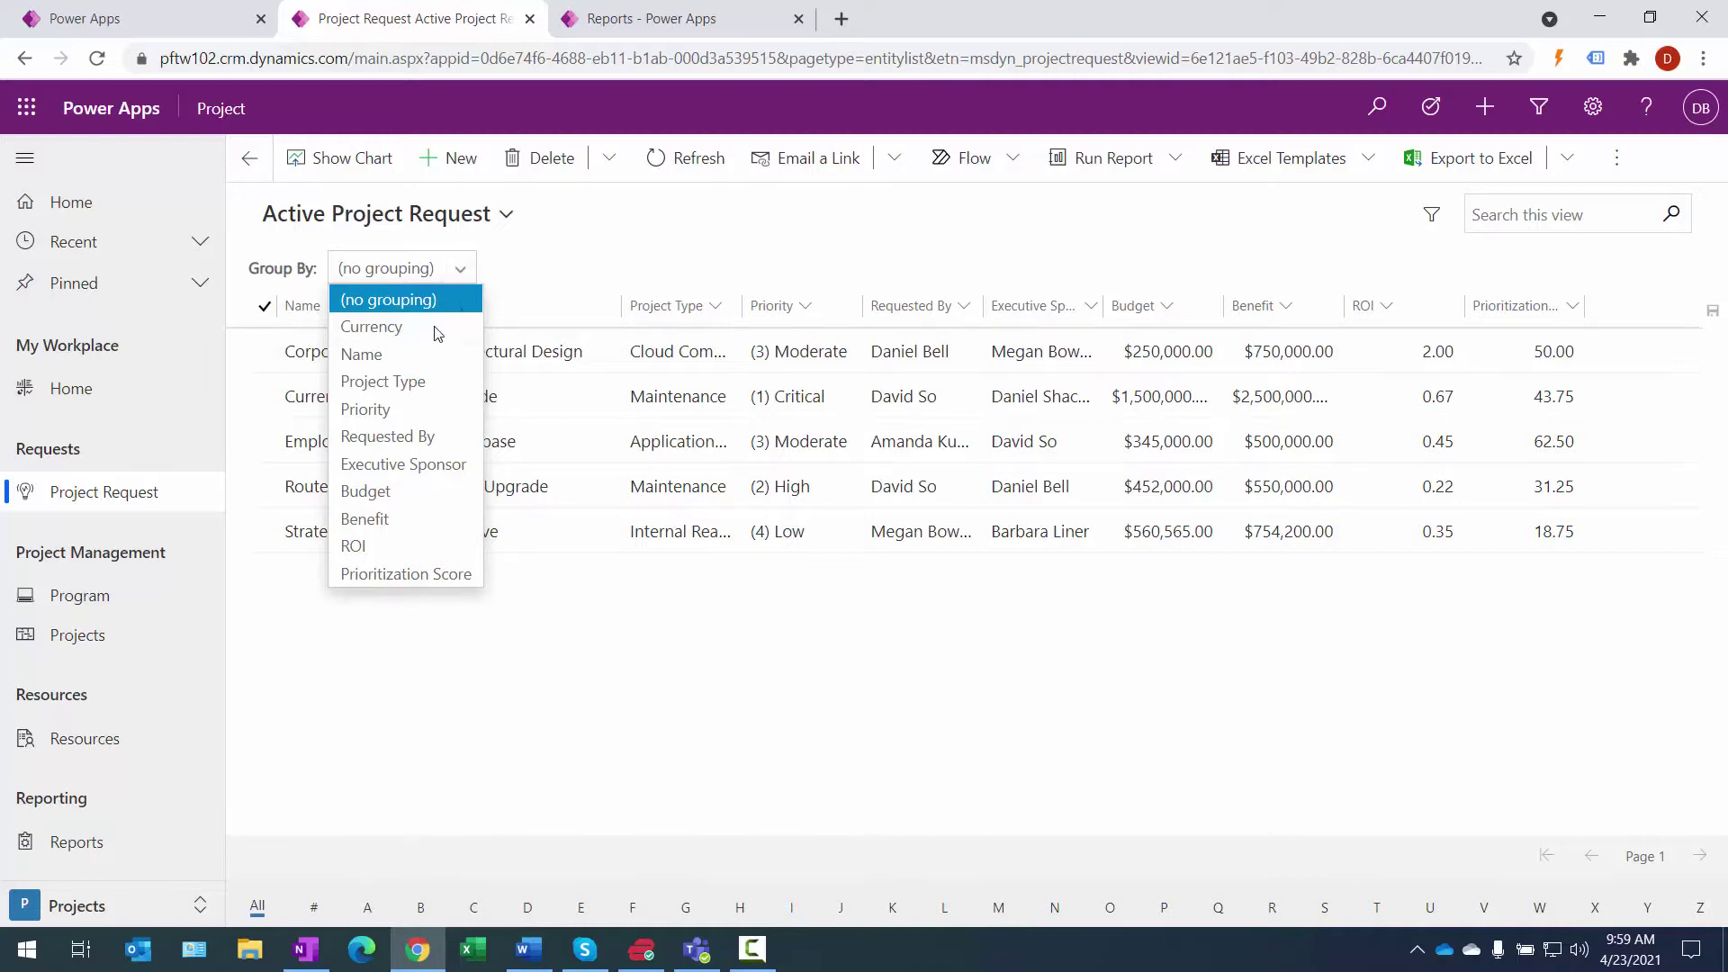
click(421, 382)
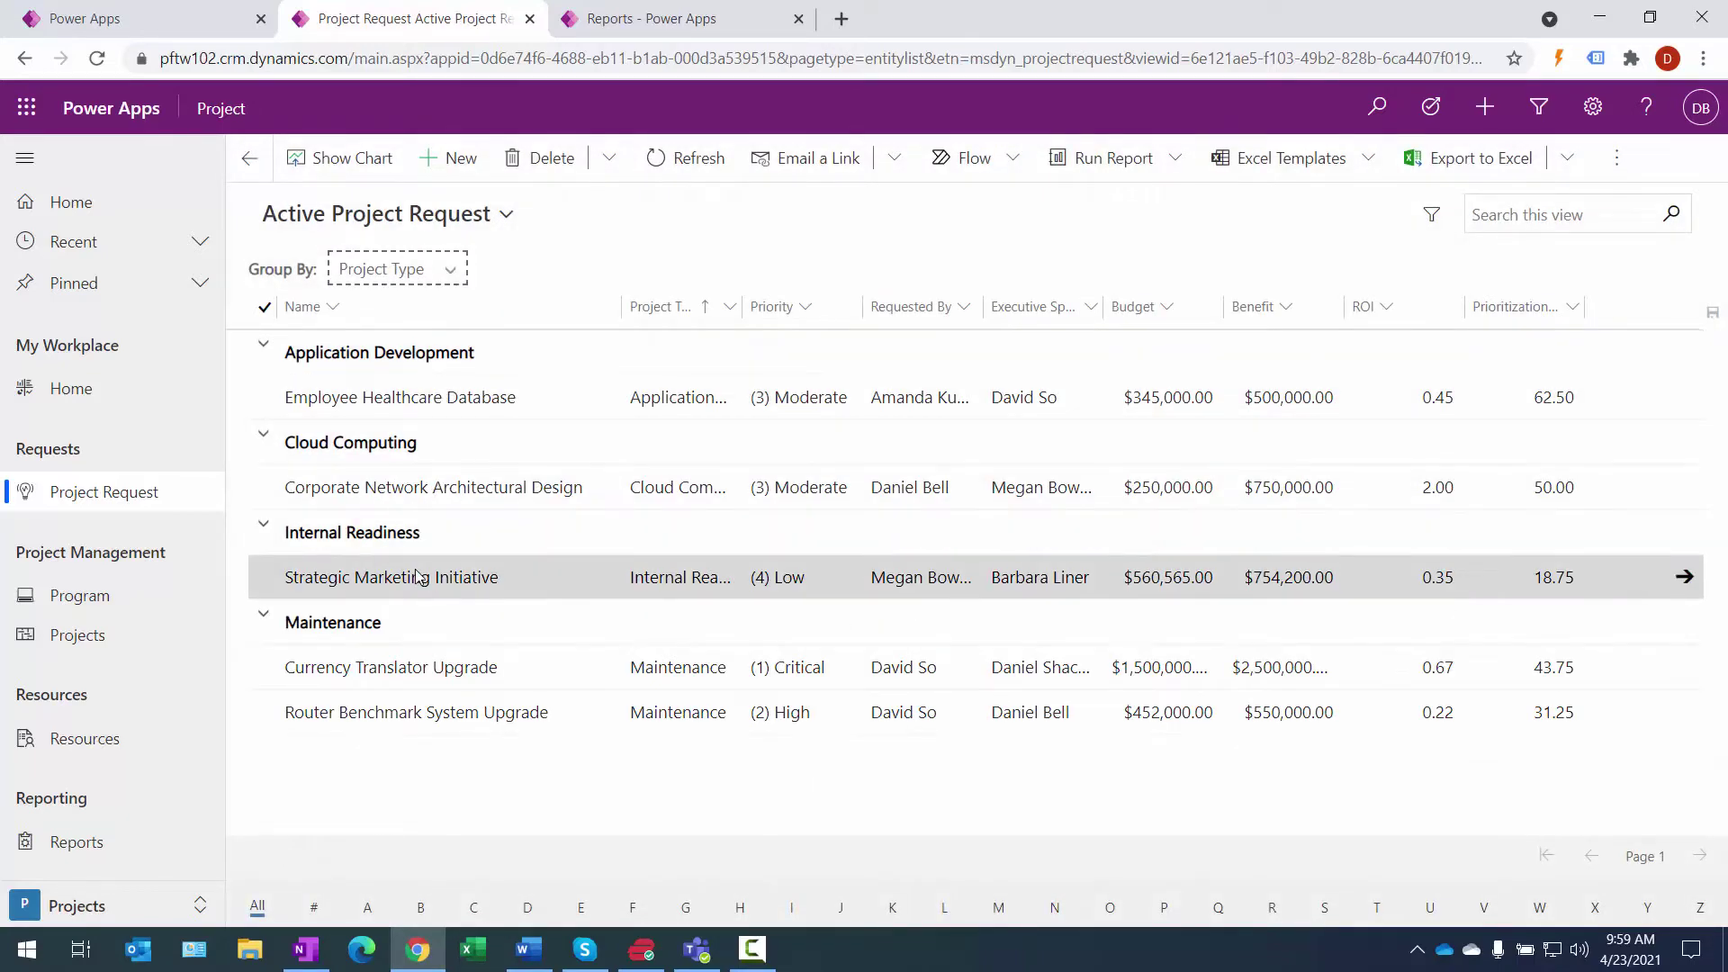
Step: Remove the grouping and select the Employee Healthcare Database request
click(452, 271)
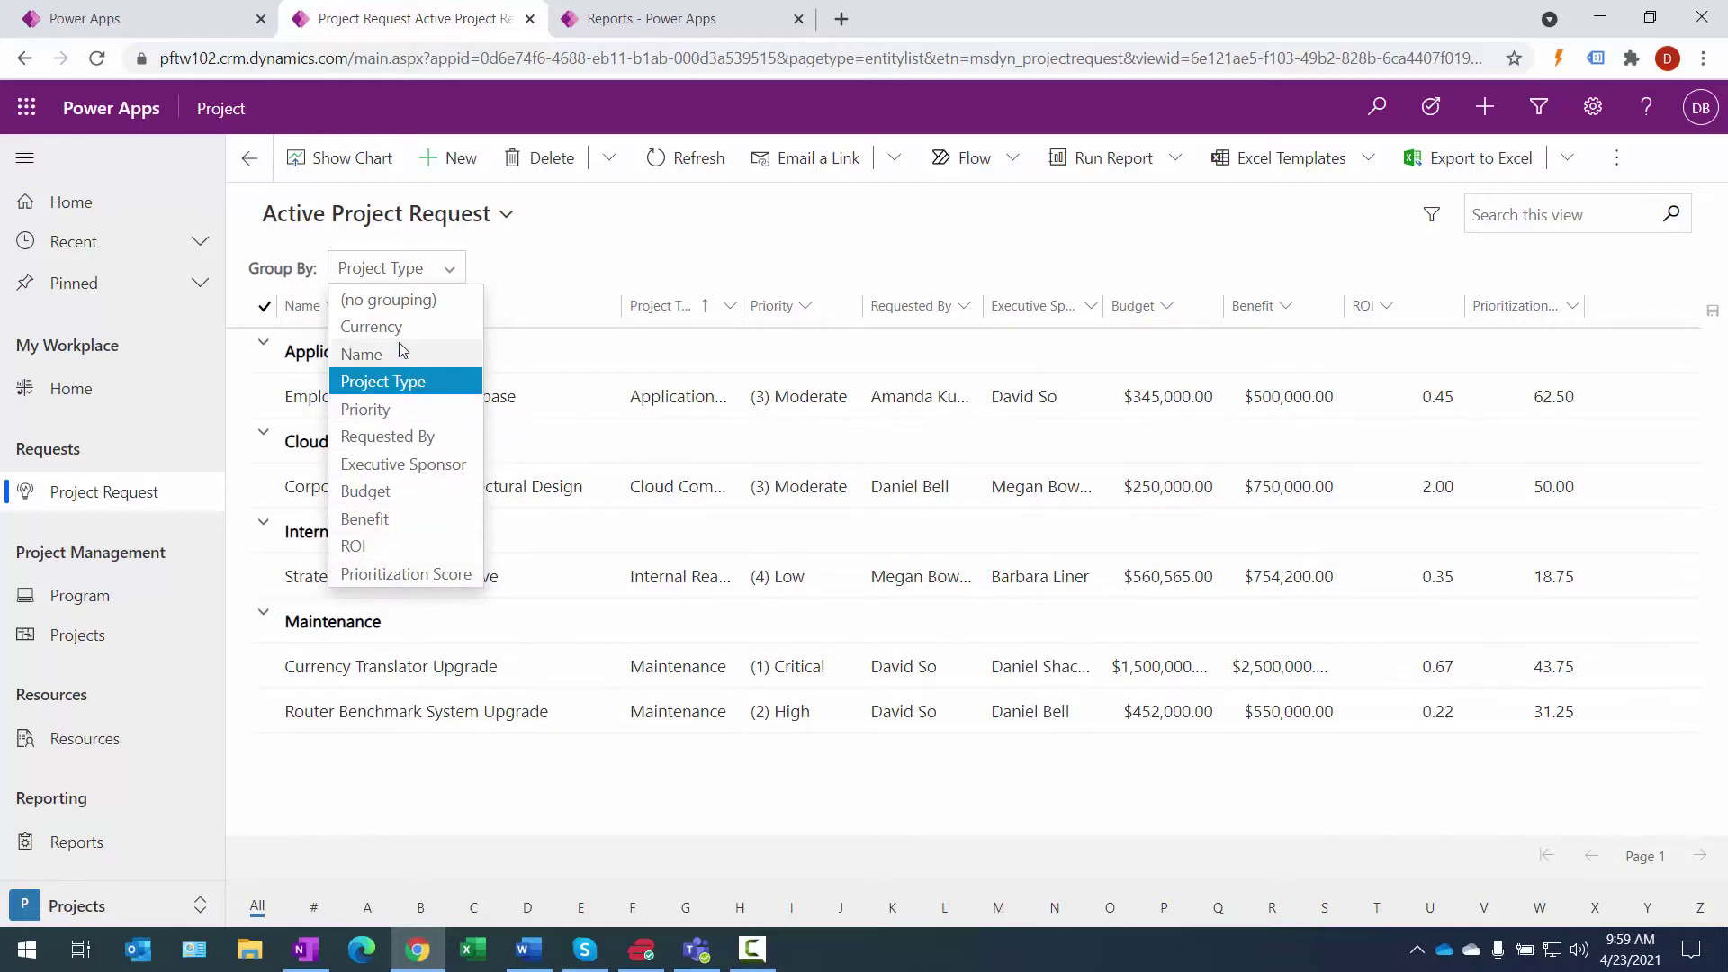
click(546, 274)
click(449, 269)
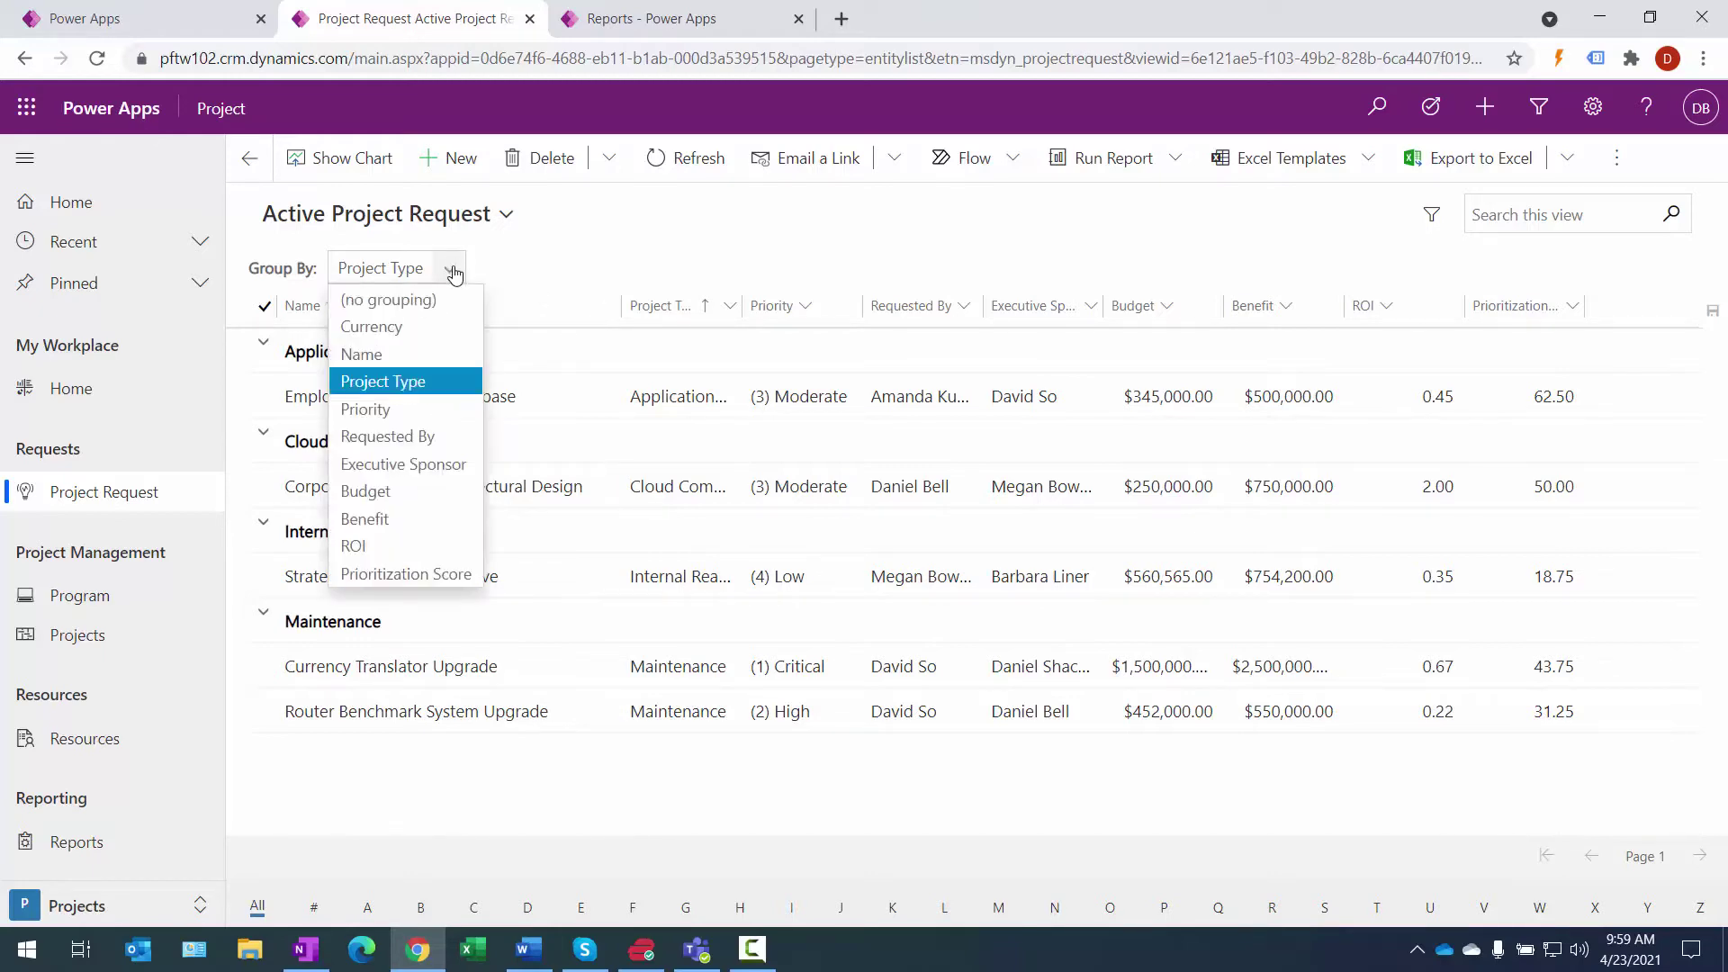
click(419, 300)
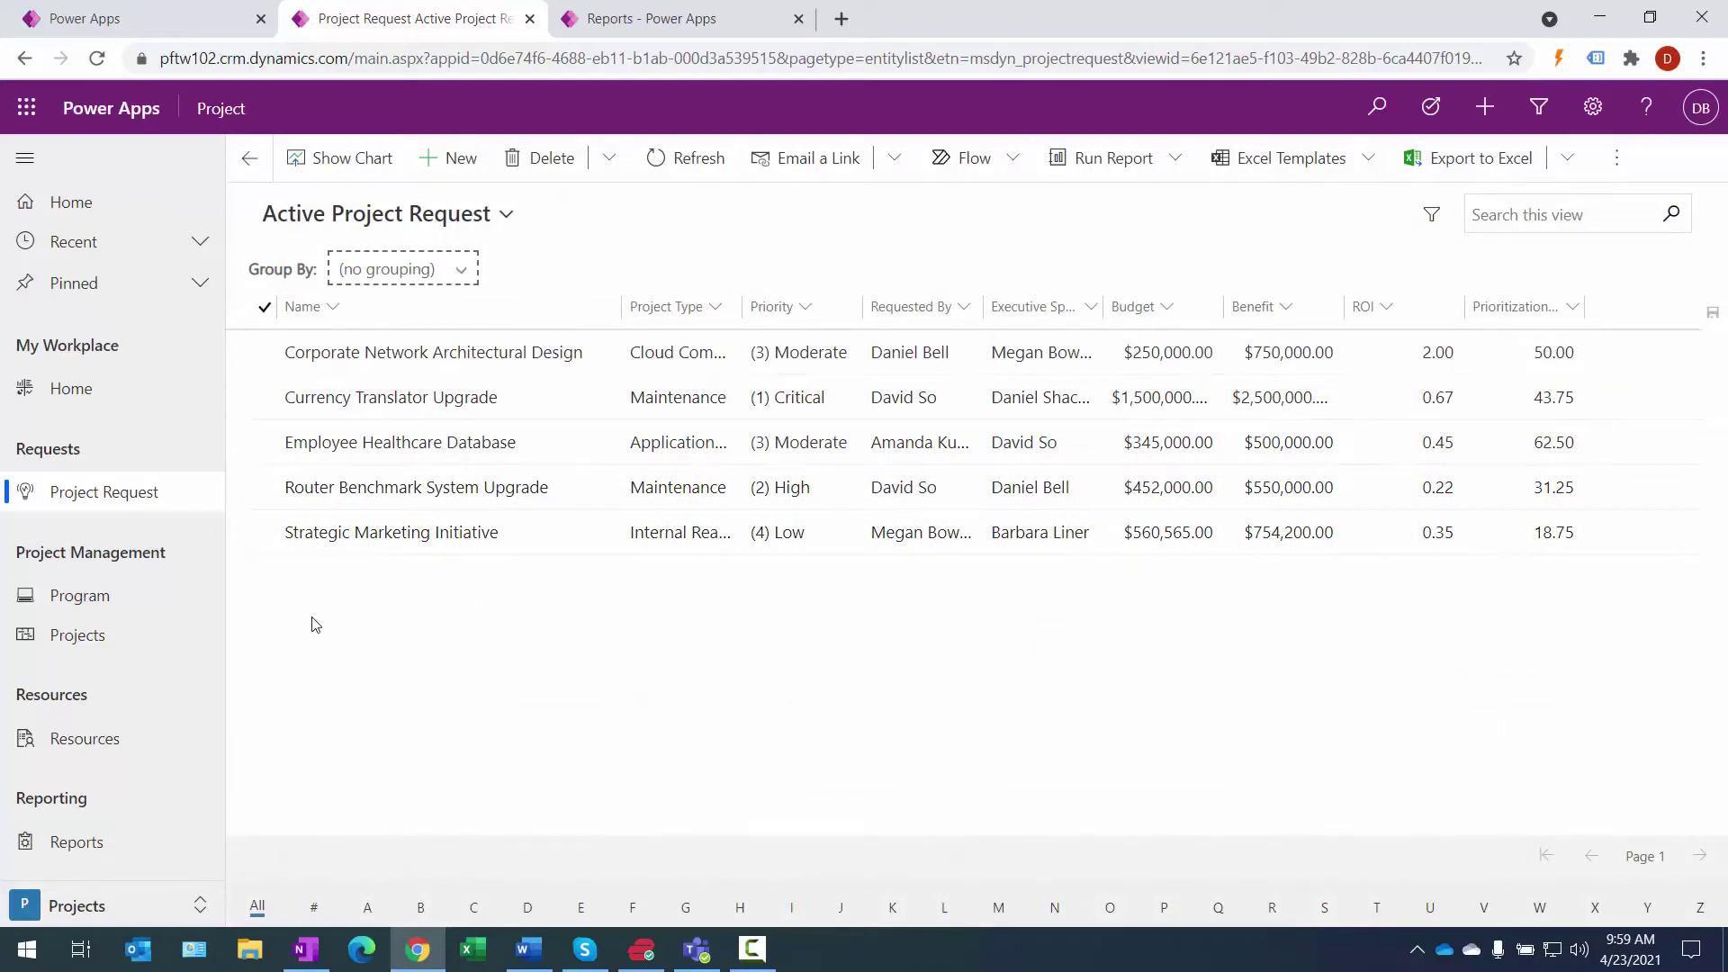
click(264, 448)
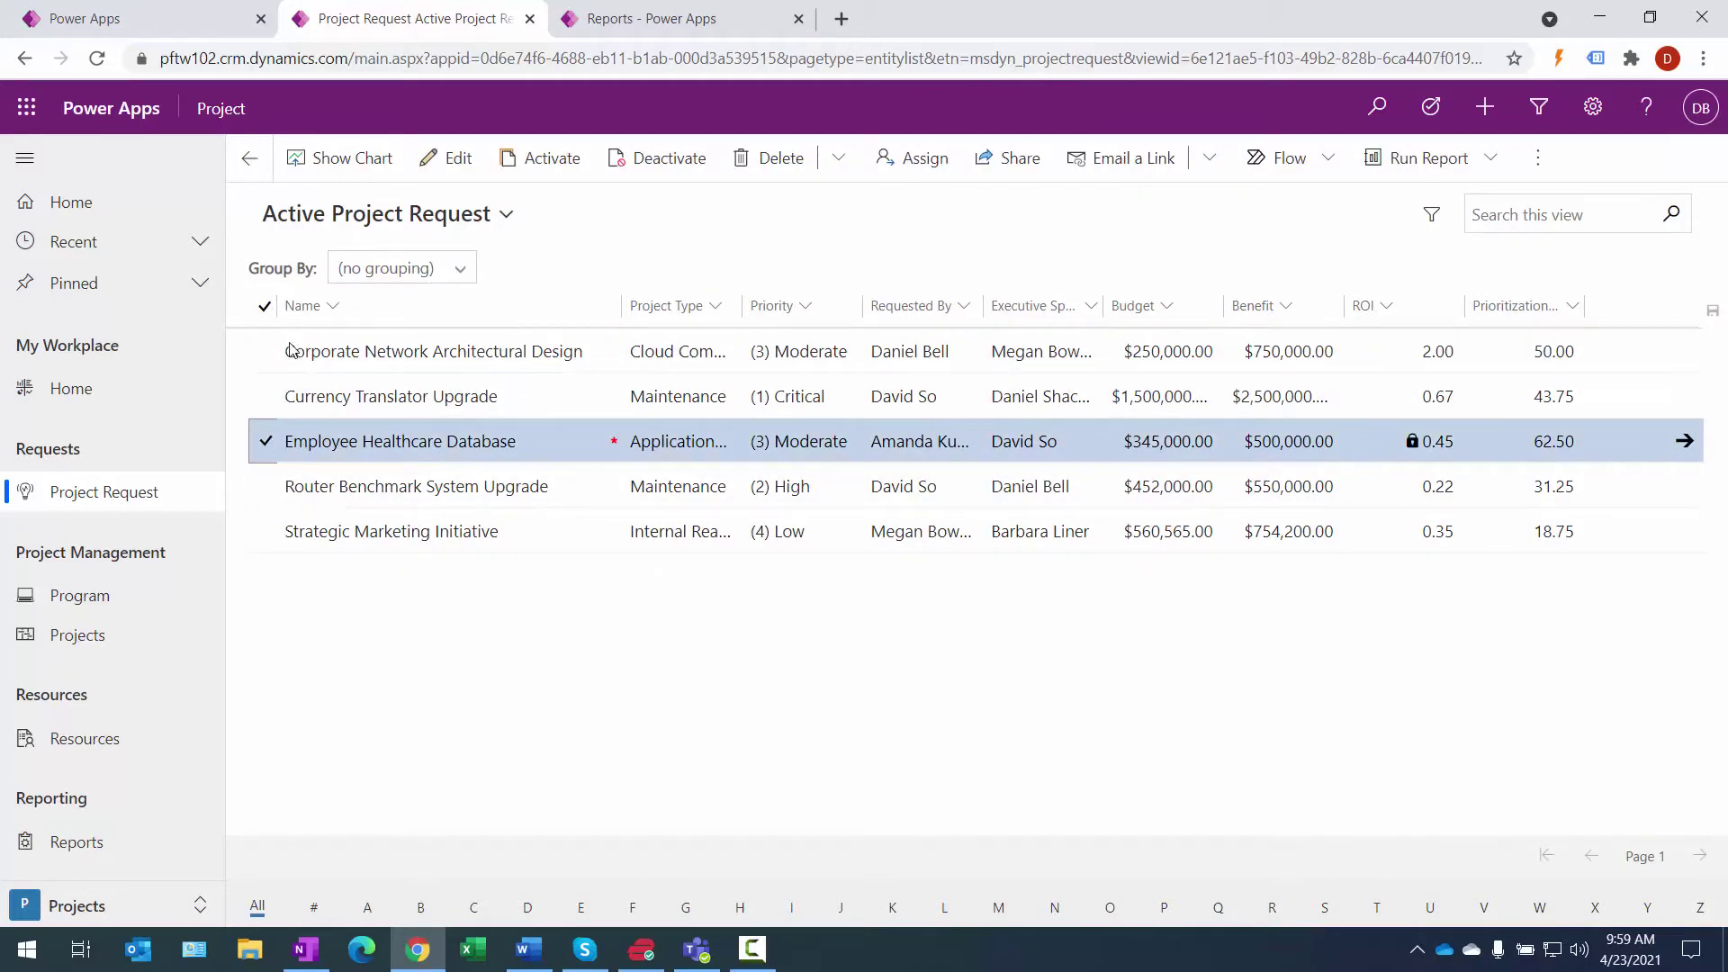
Step: Open the Employee Healthcare Database request, keeping state (3) Approved and type Application Development
click(446, 161)
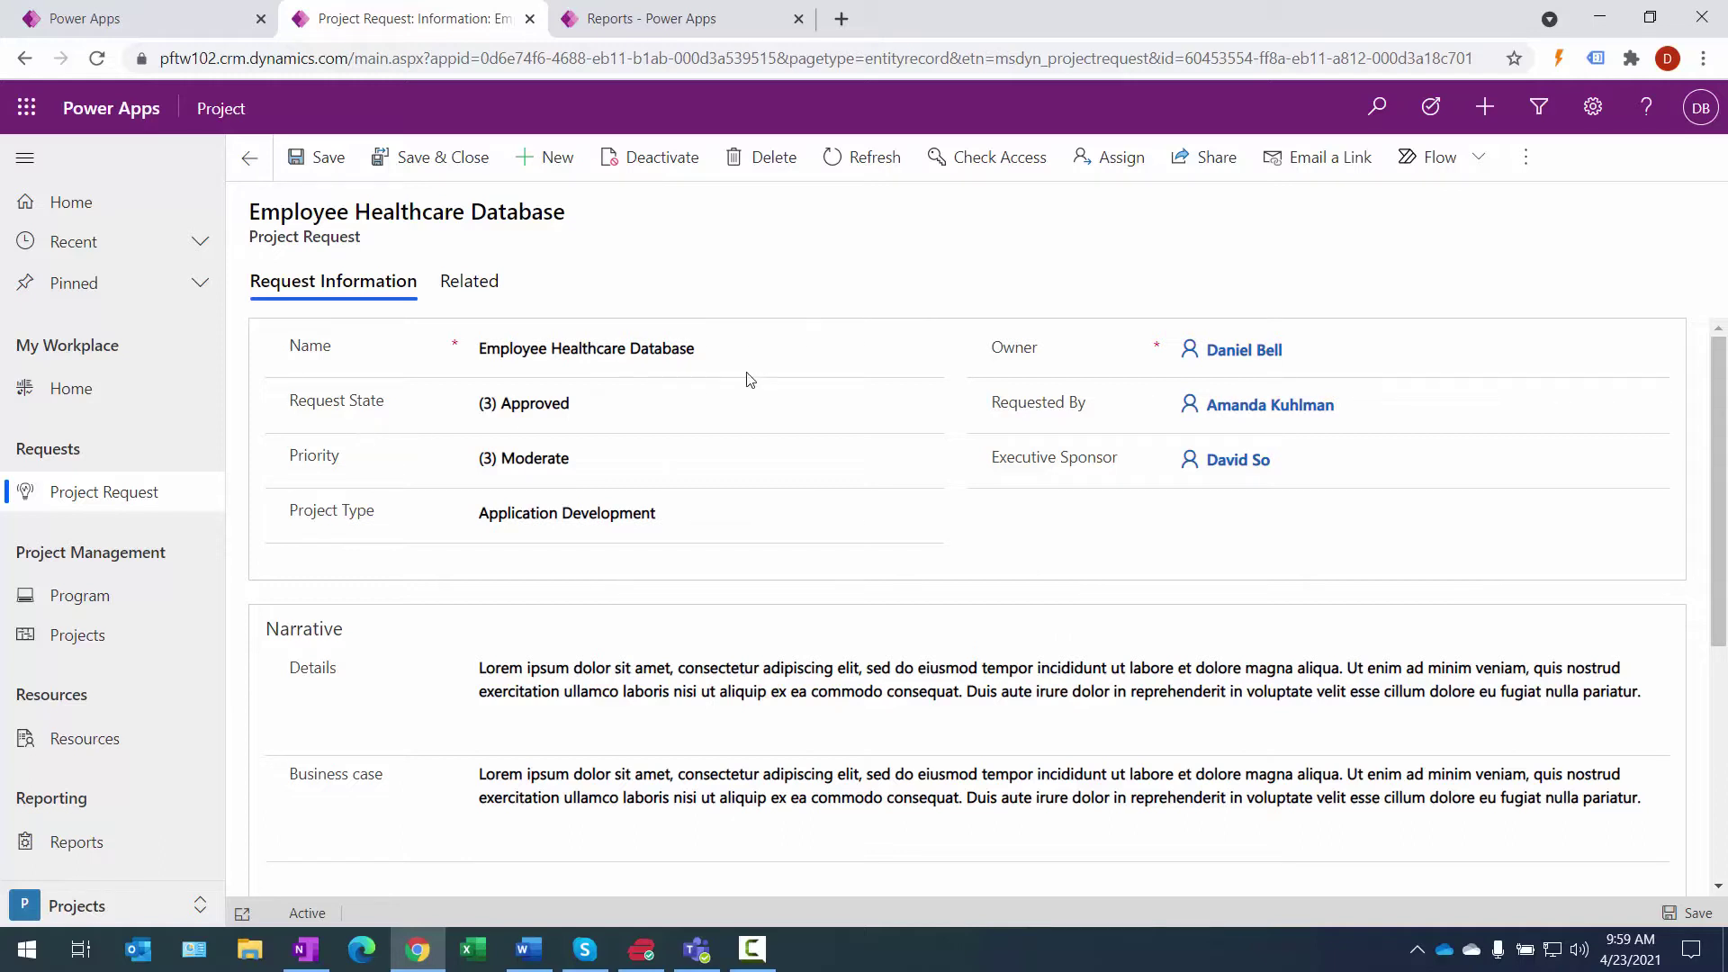
click(926, 410)
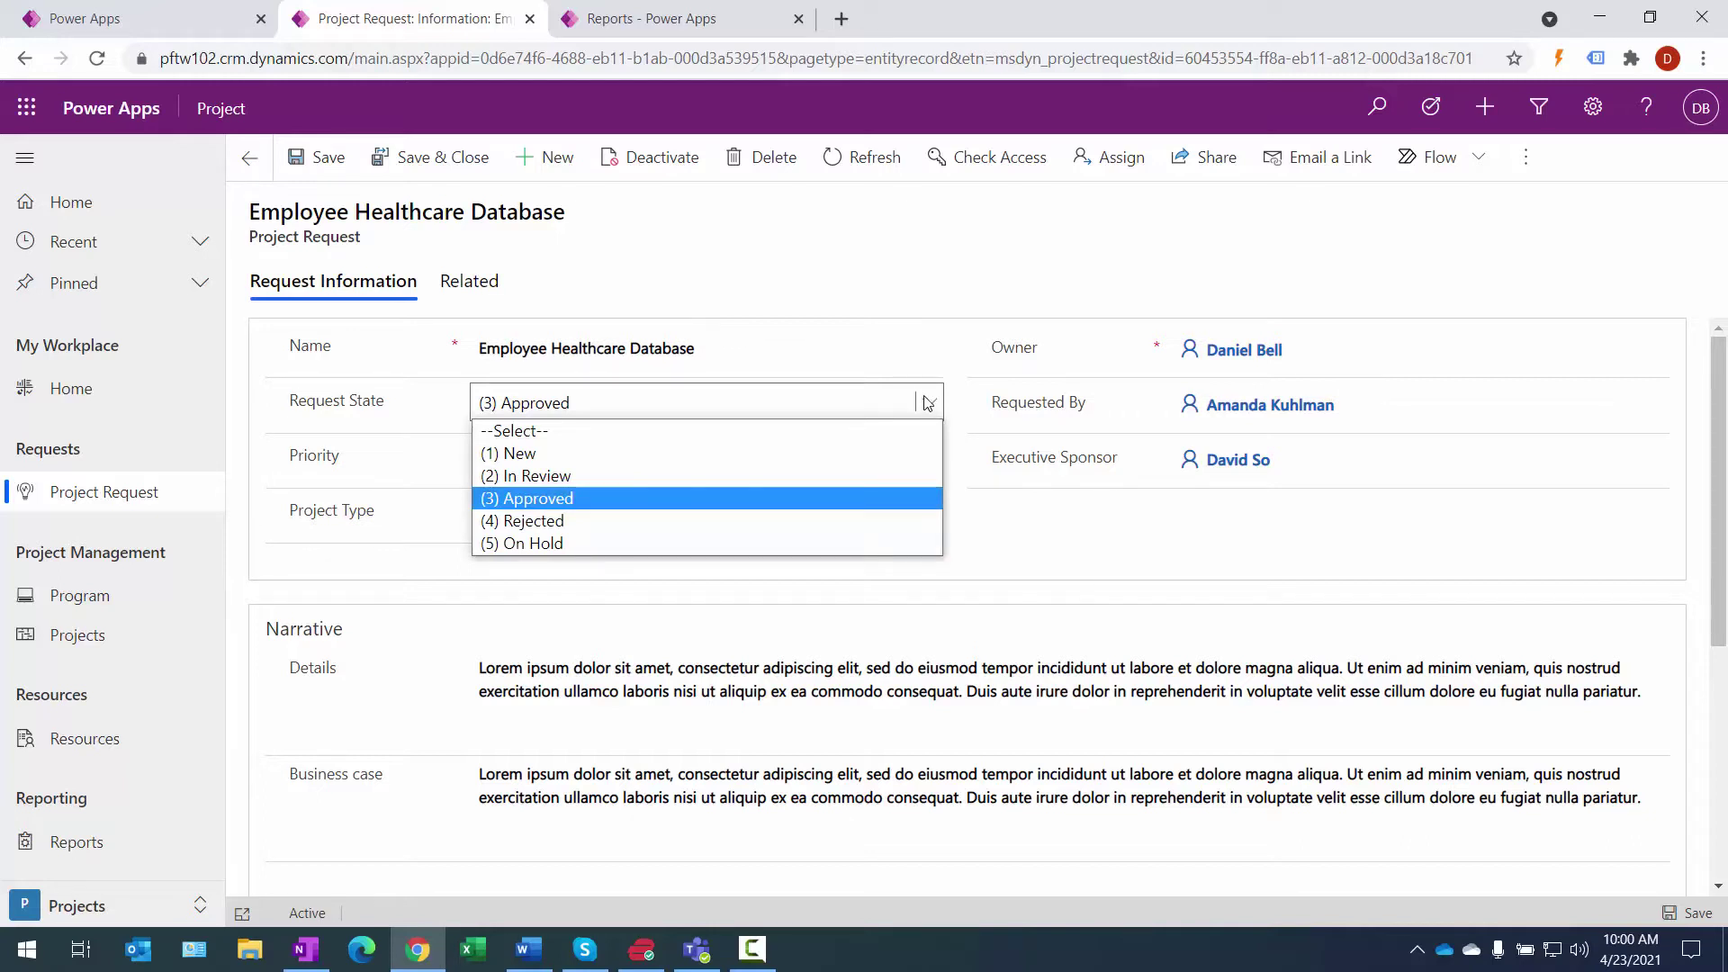
click(927, 402)
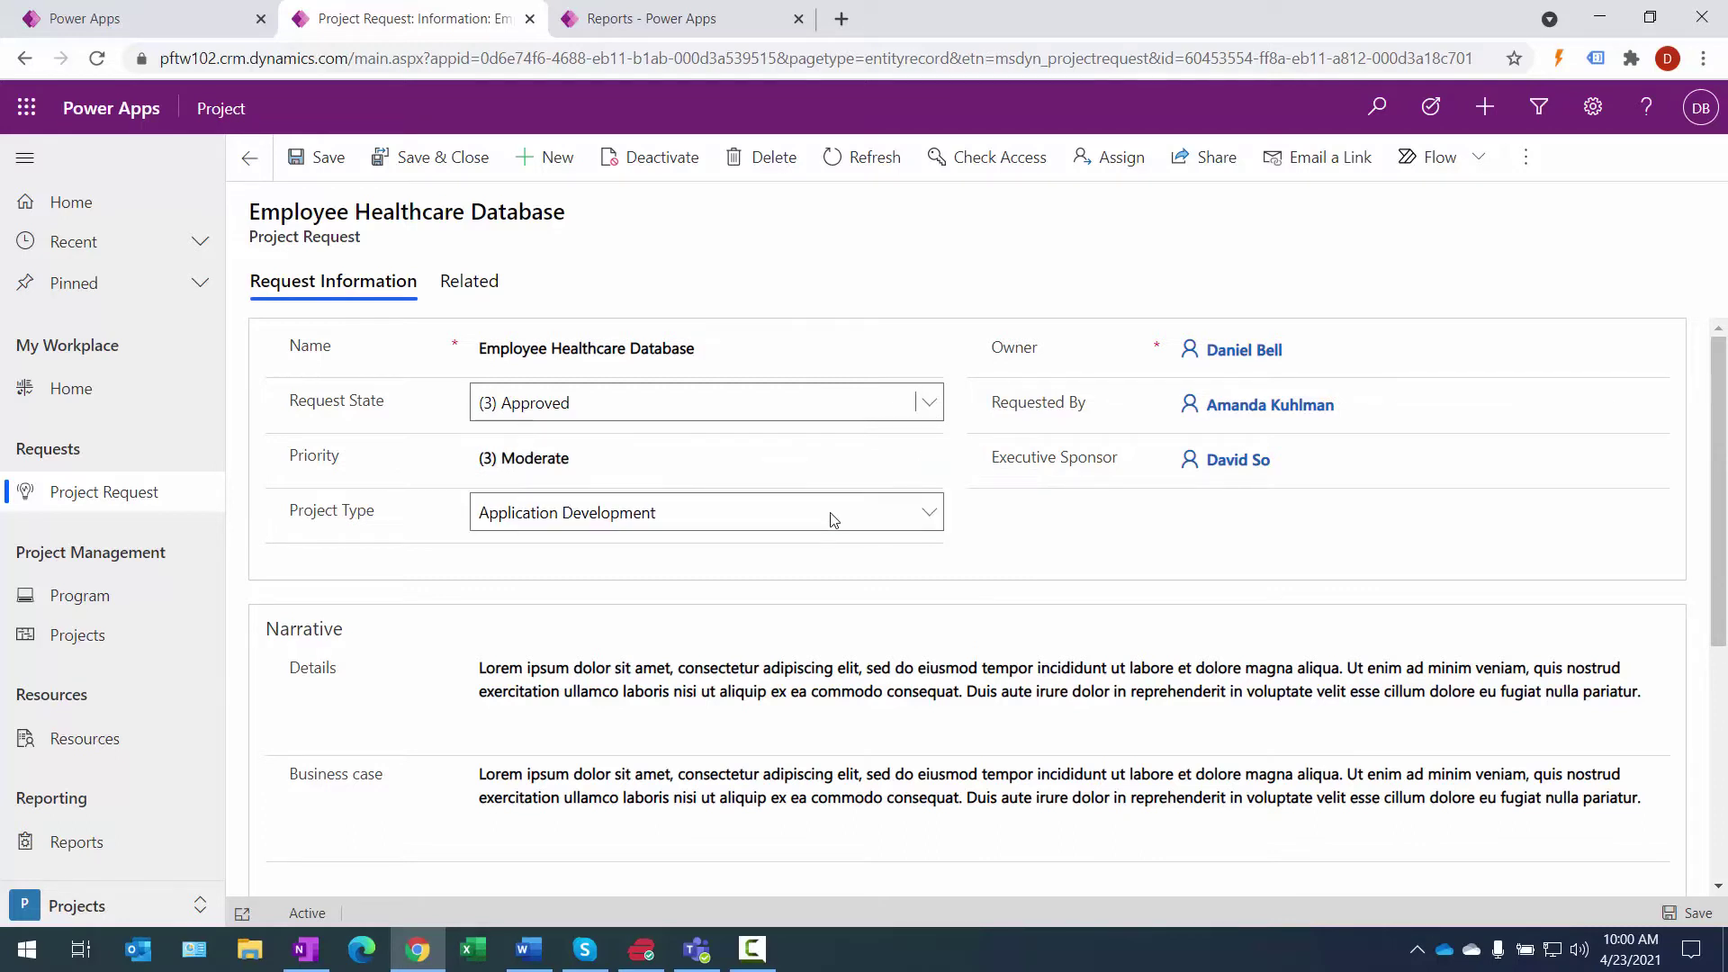
click(932, 512)
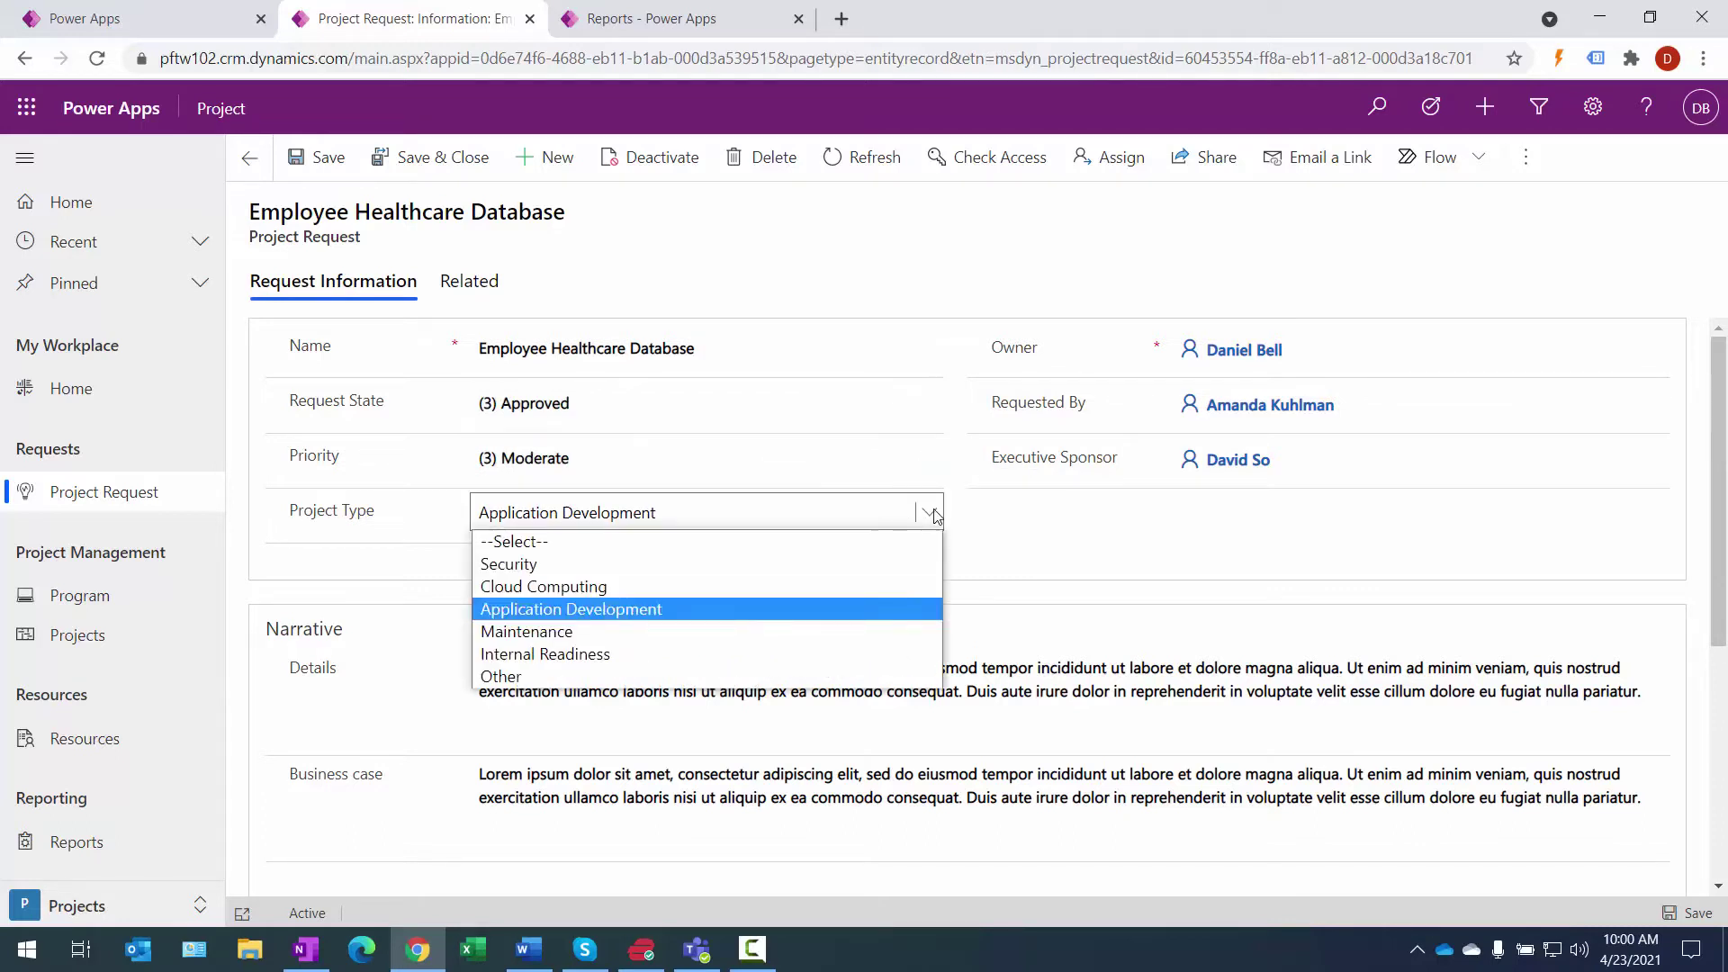
click(932, 513)
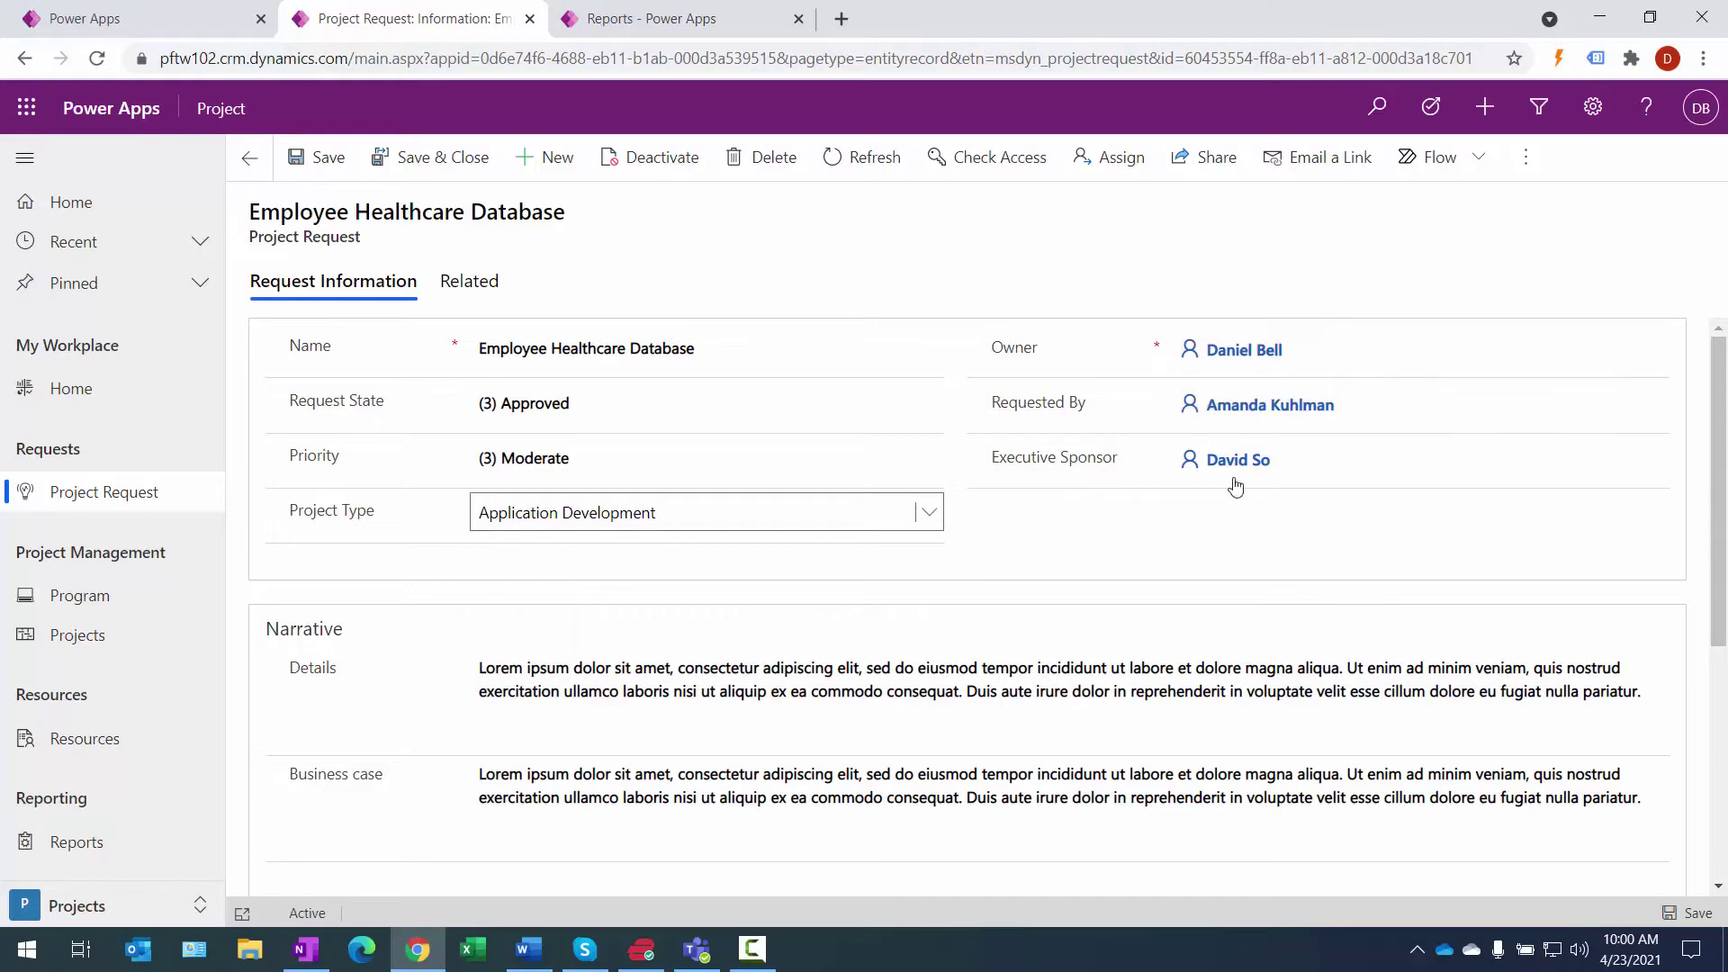
Step: Check the ratings, keeping Strategic Alignment at Extreme and Lower Cost at Strong
drag(1719, 414, 1722, 551)
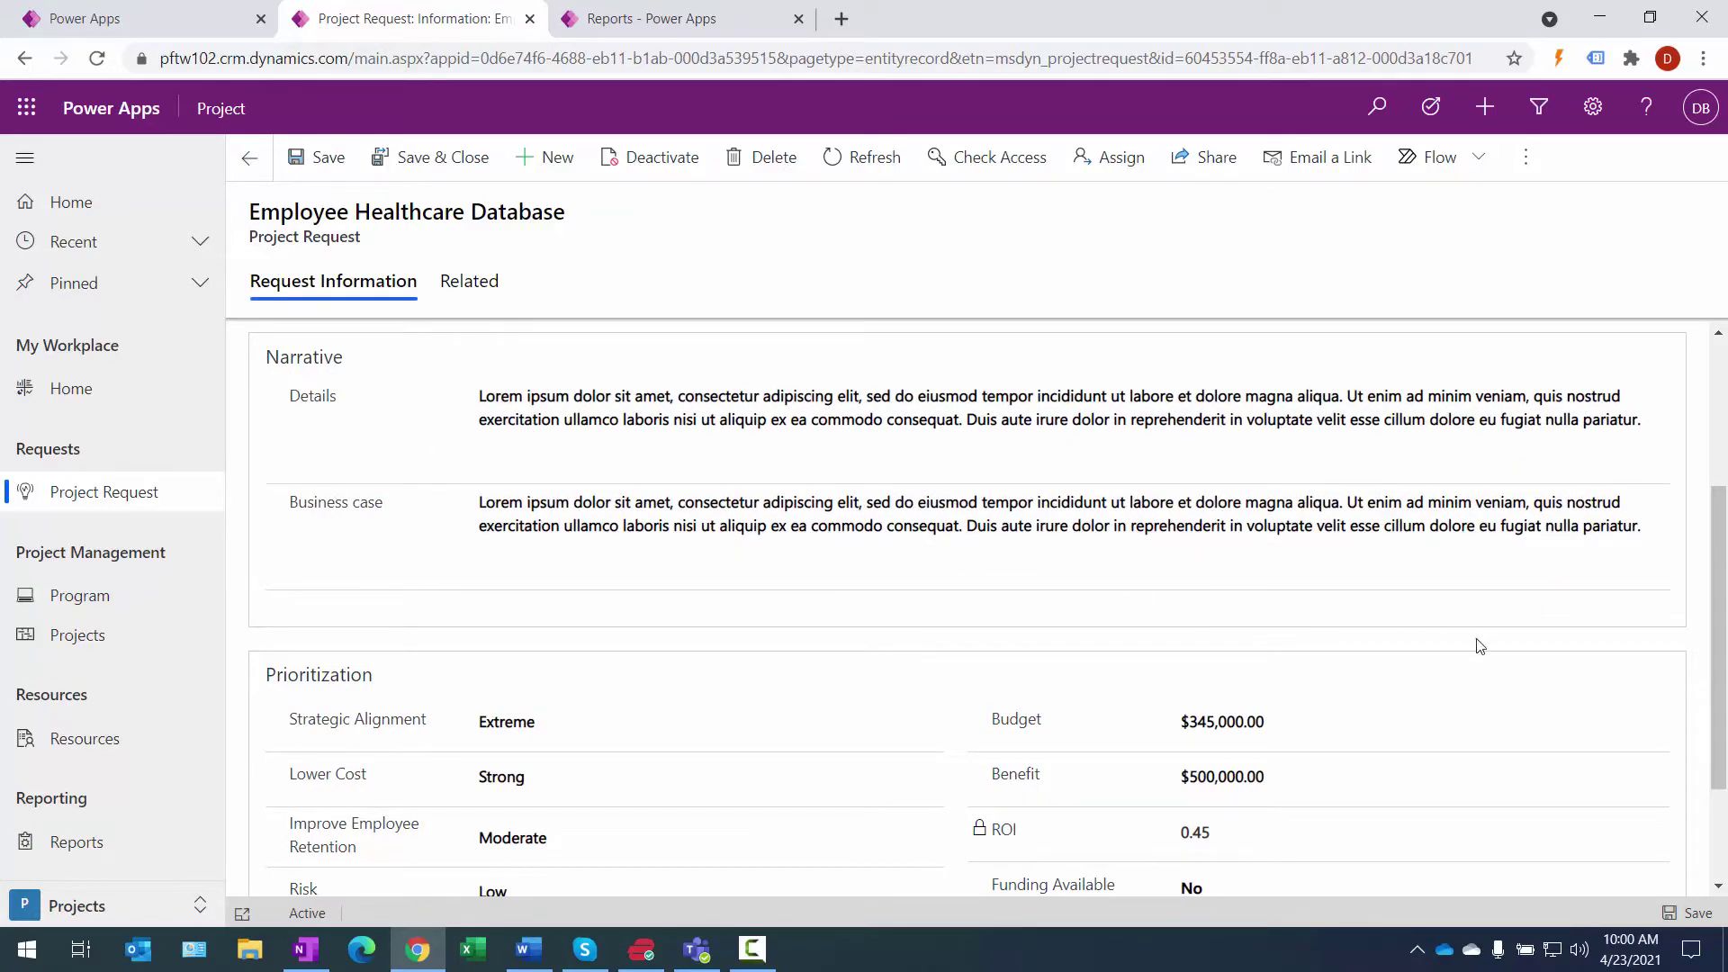
scroll(1480, 646, down, 2)
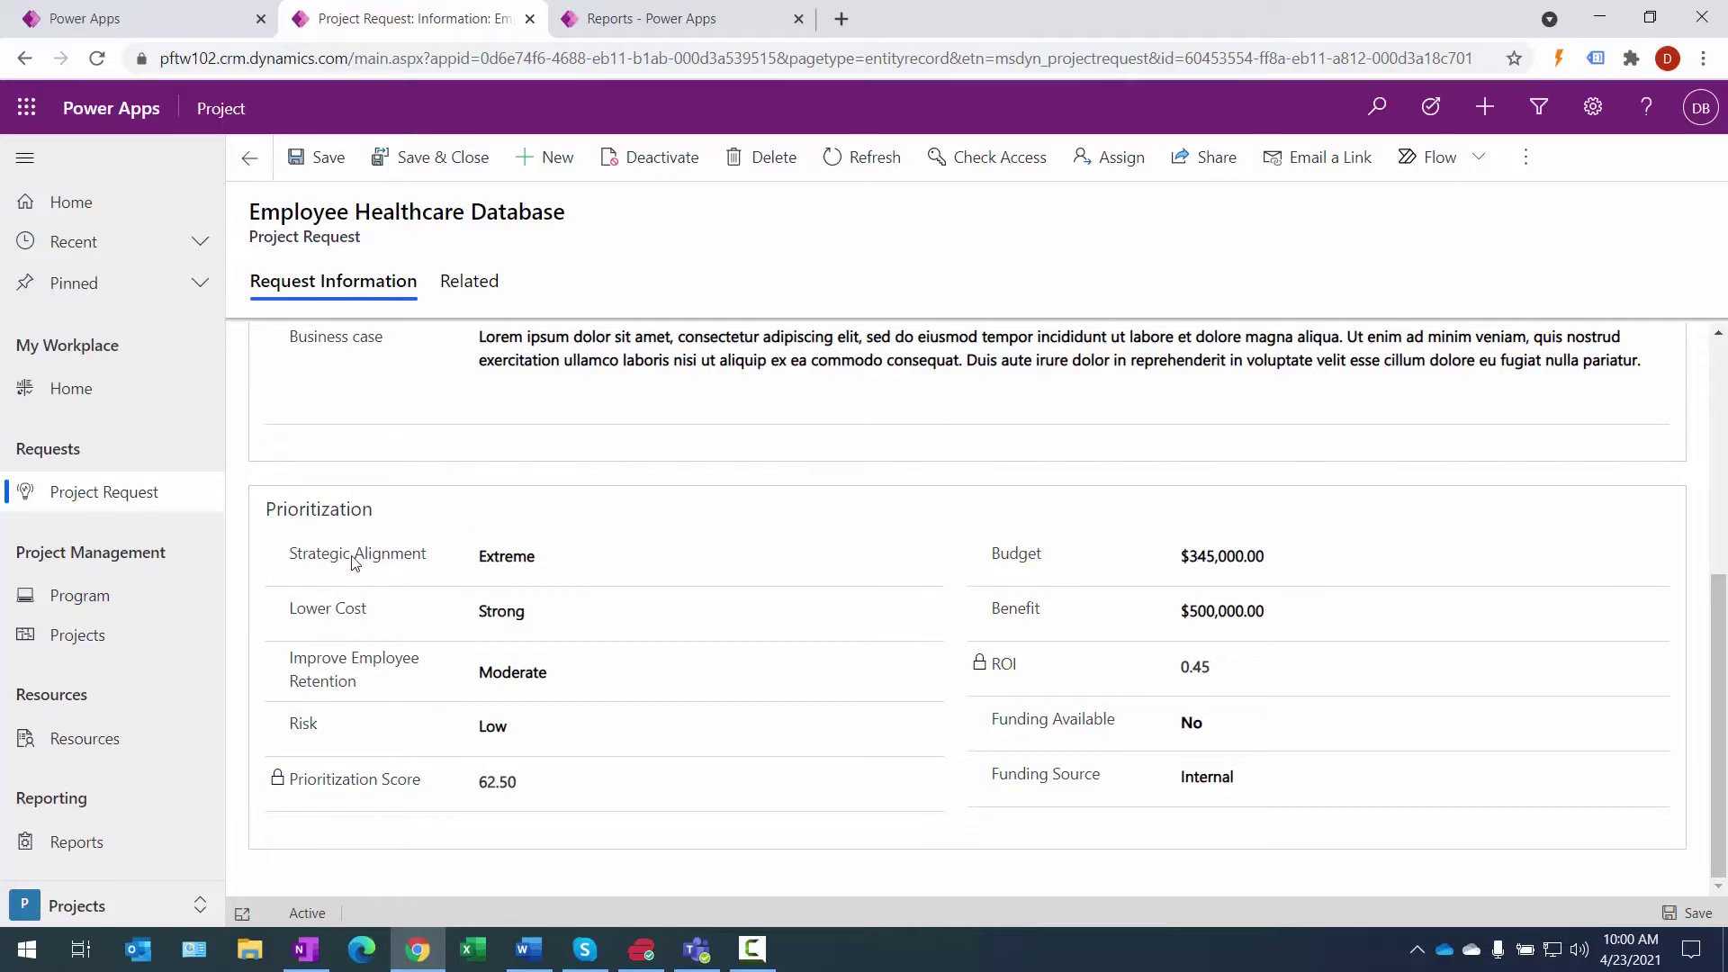
click(635, 567)
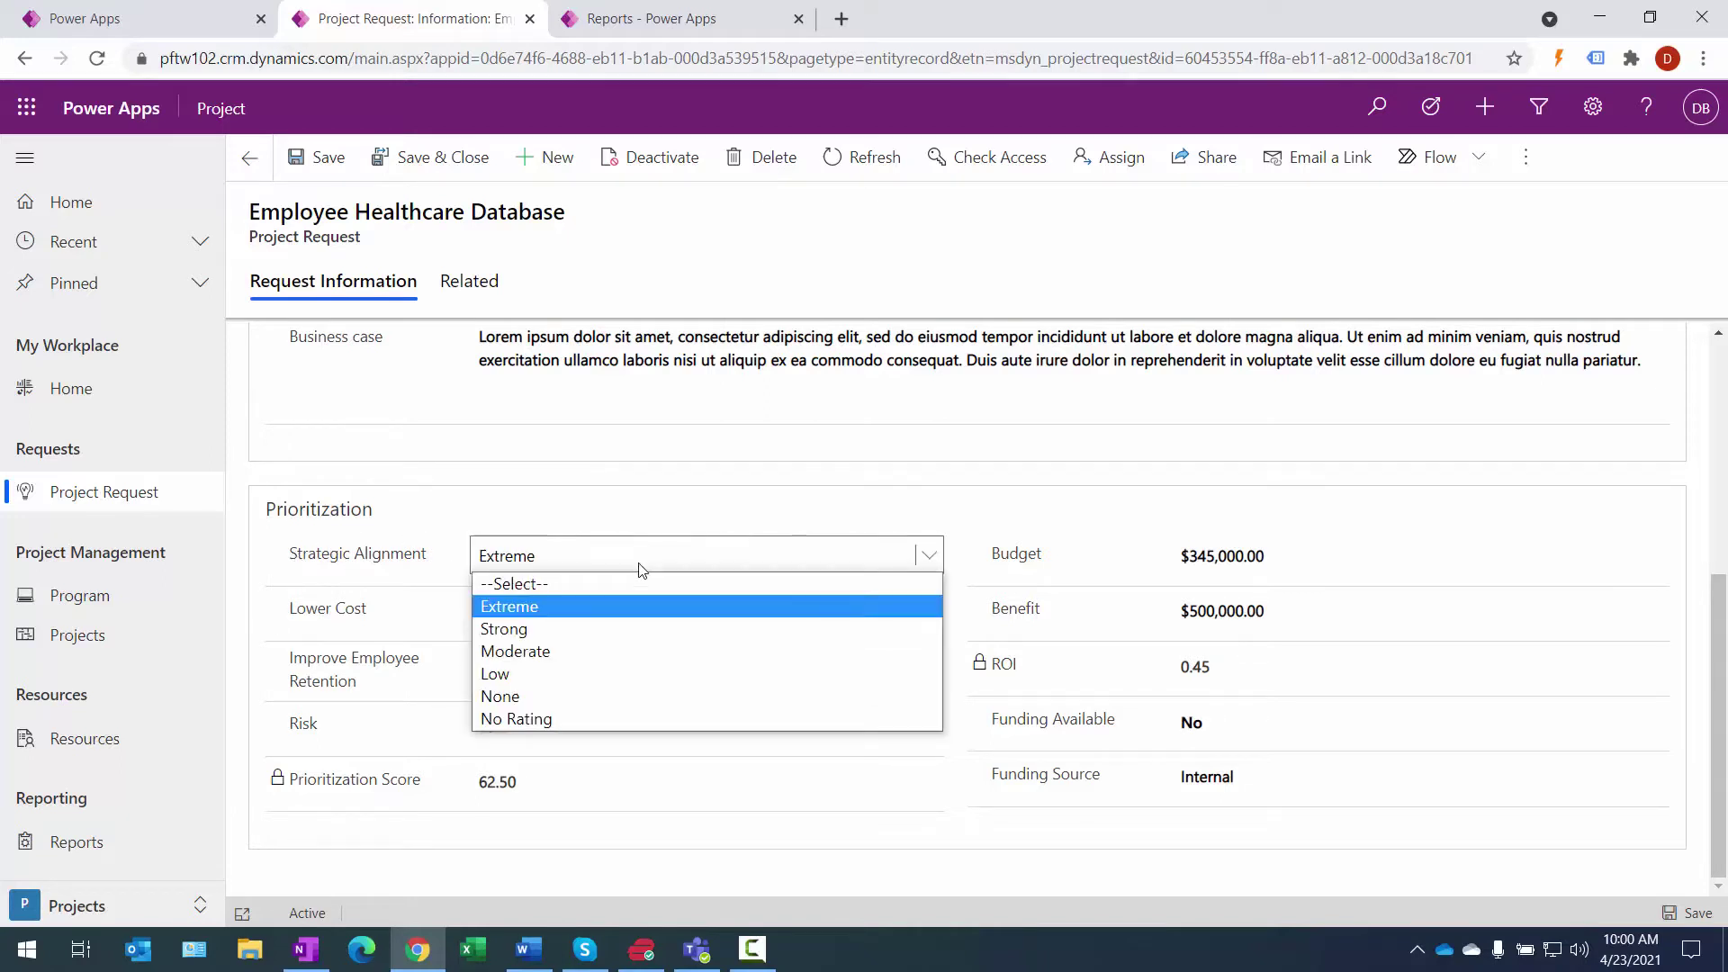
click(641, 567)
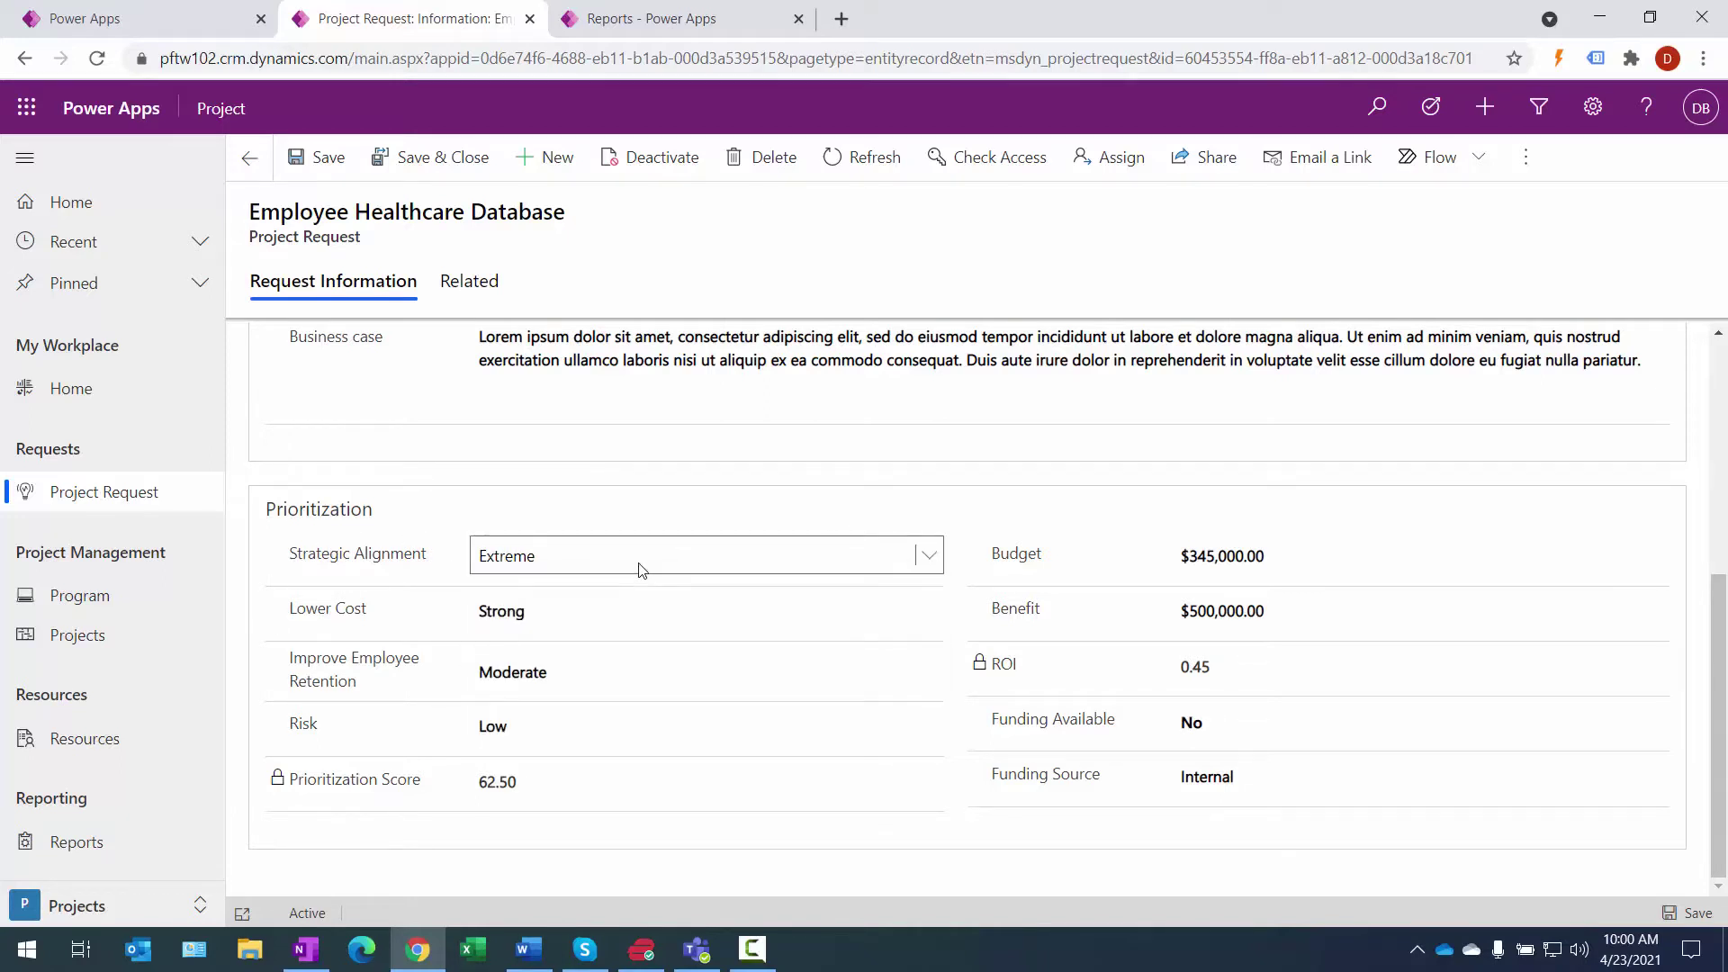
click(589, 615)
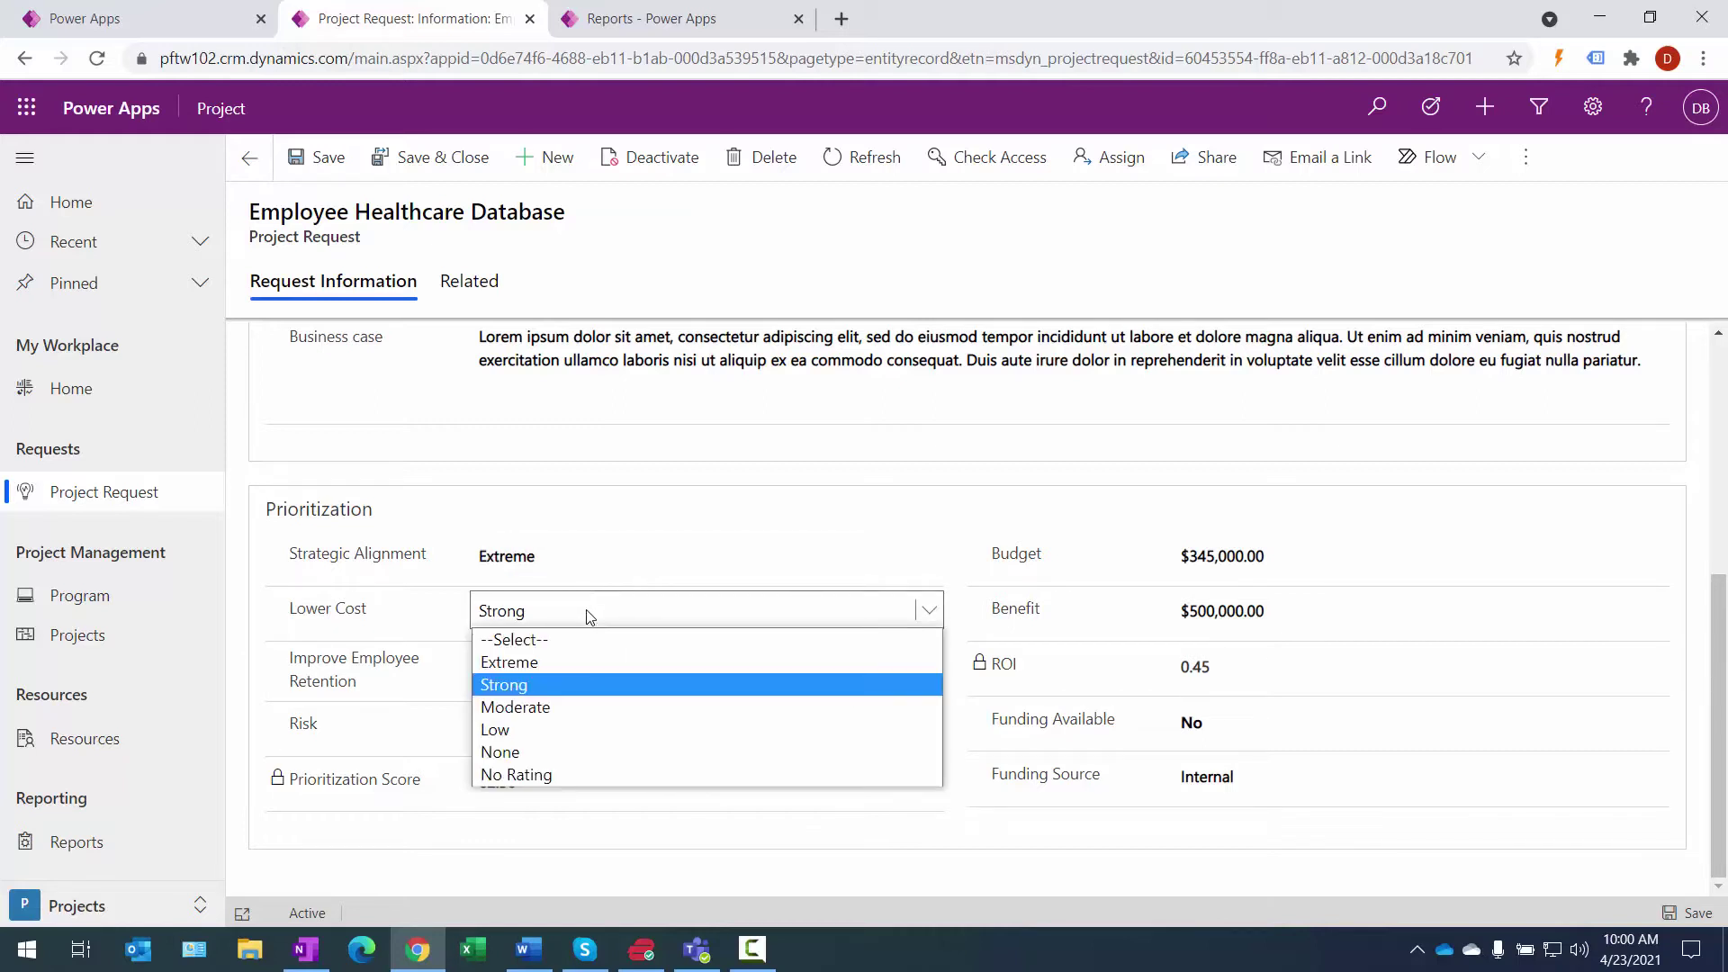
click(589, 616)
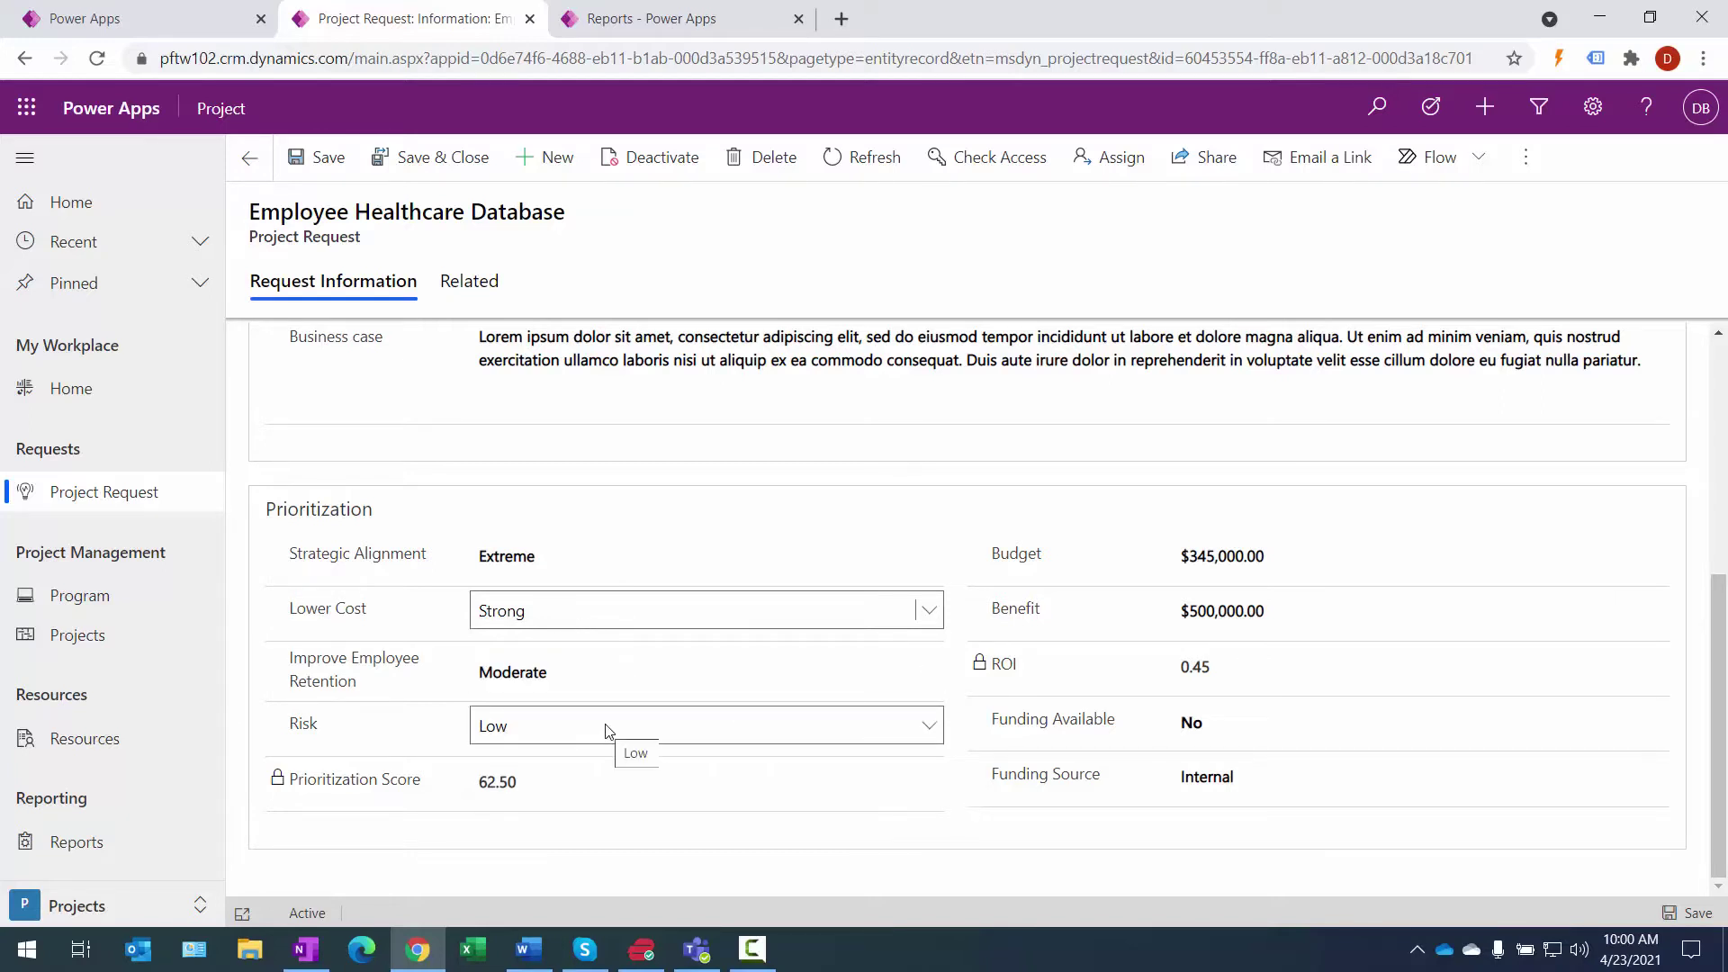
click(580, 788)
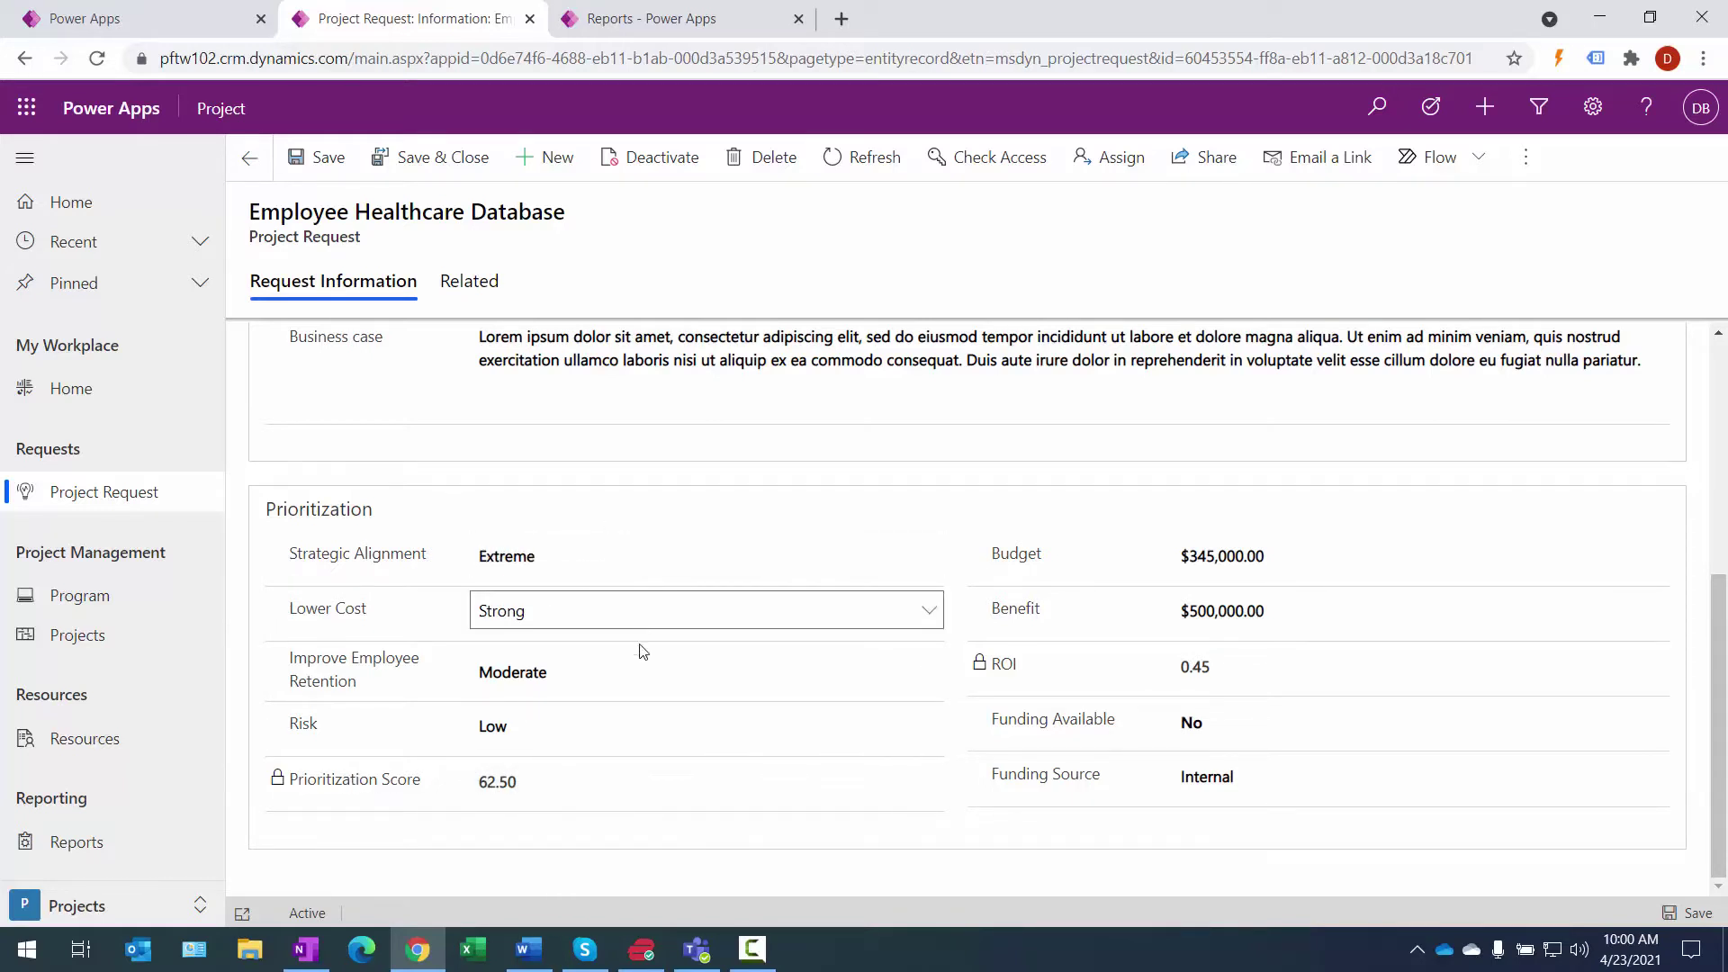
Step: Review the Budget $345,000.00 and Benefit $500,000.00 amounts, then return to the top of the form
click(1206, 557)
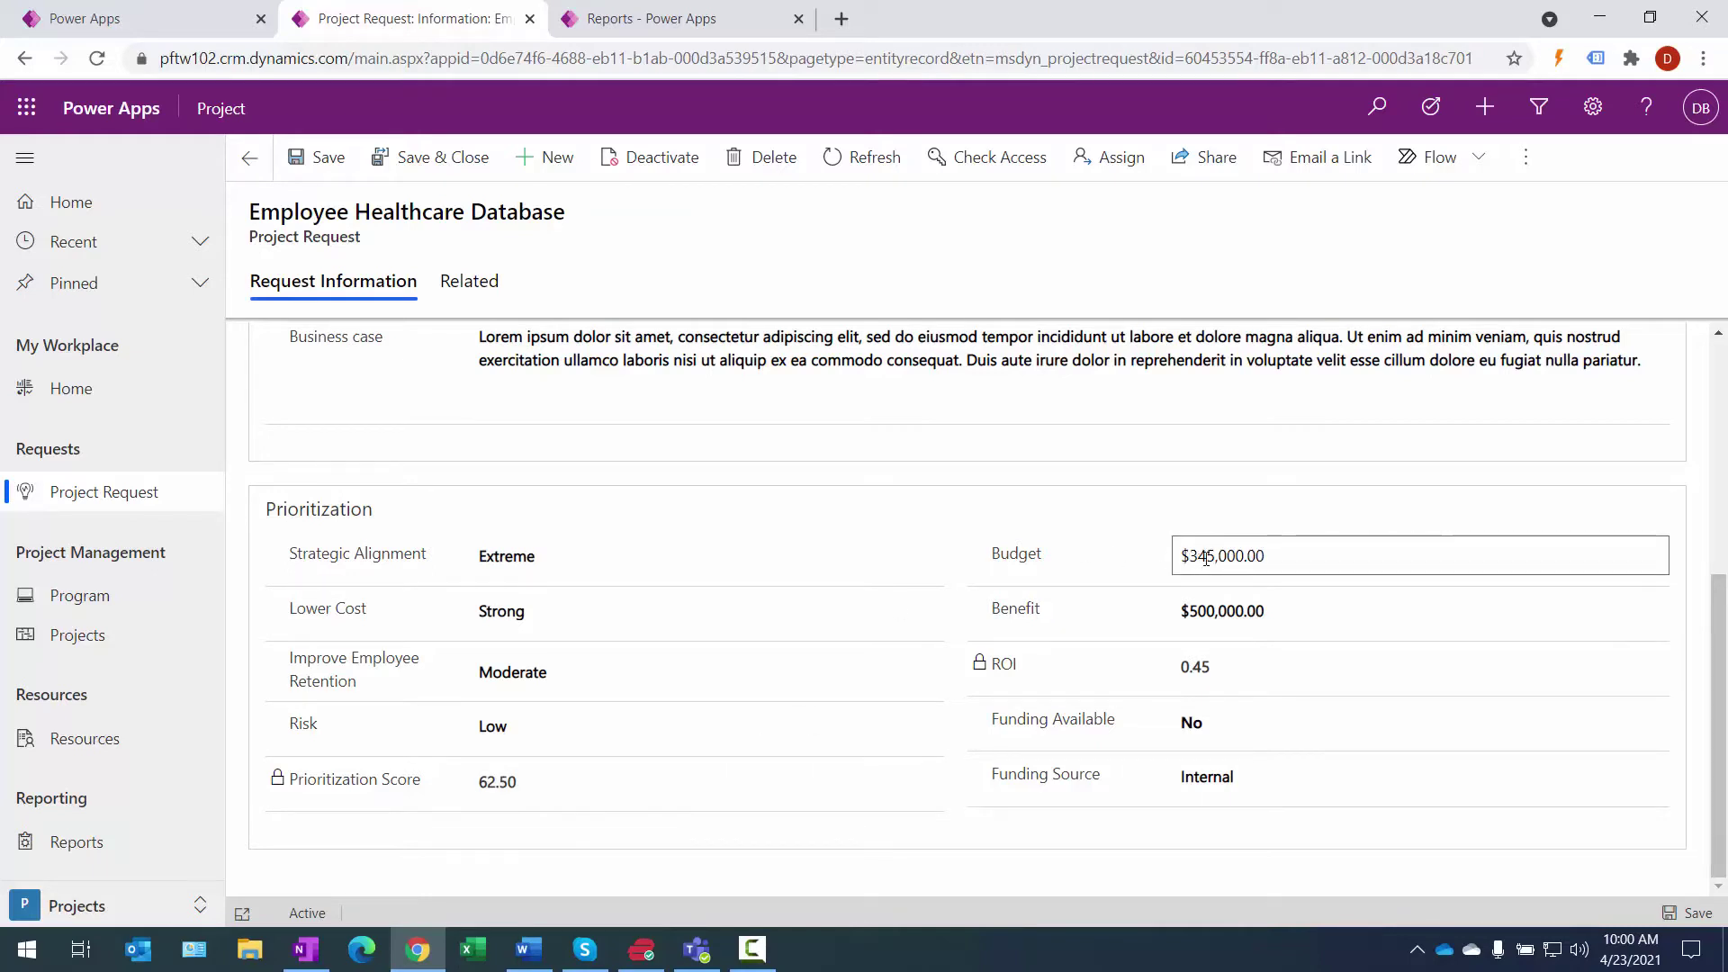
click(1263, 611)
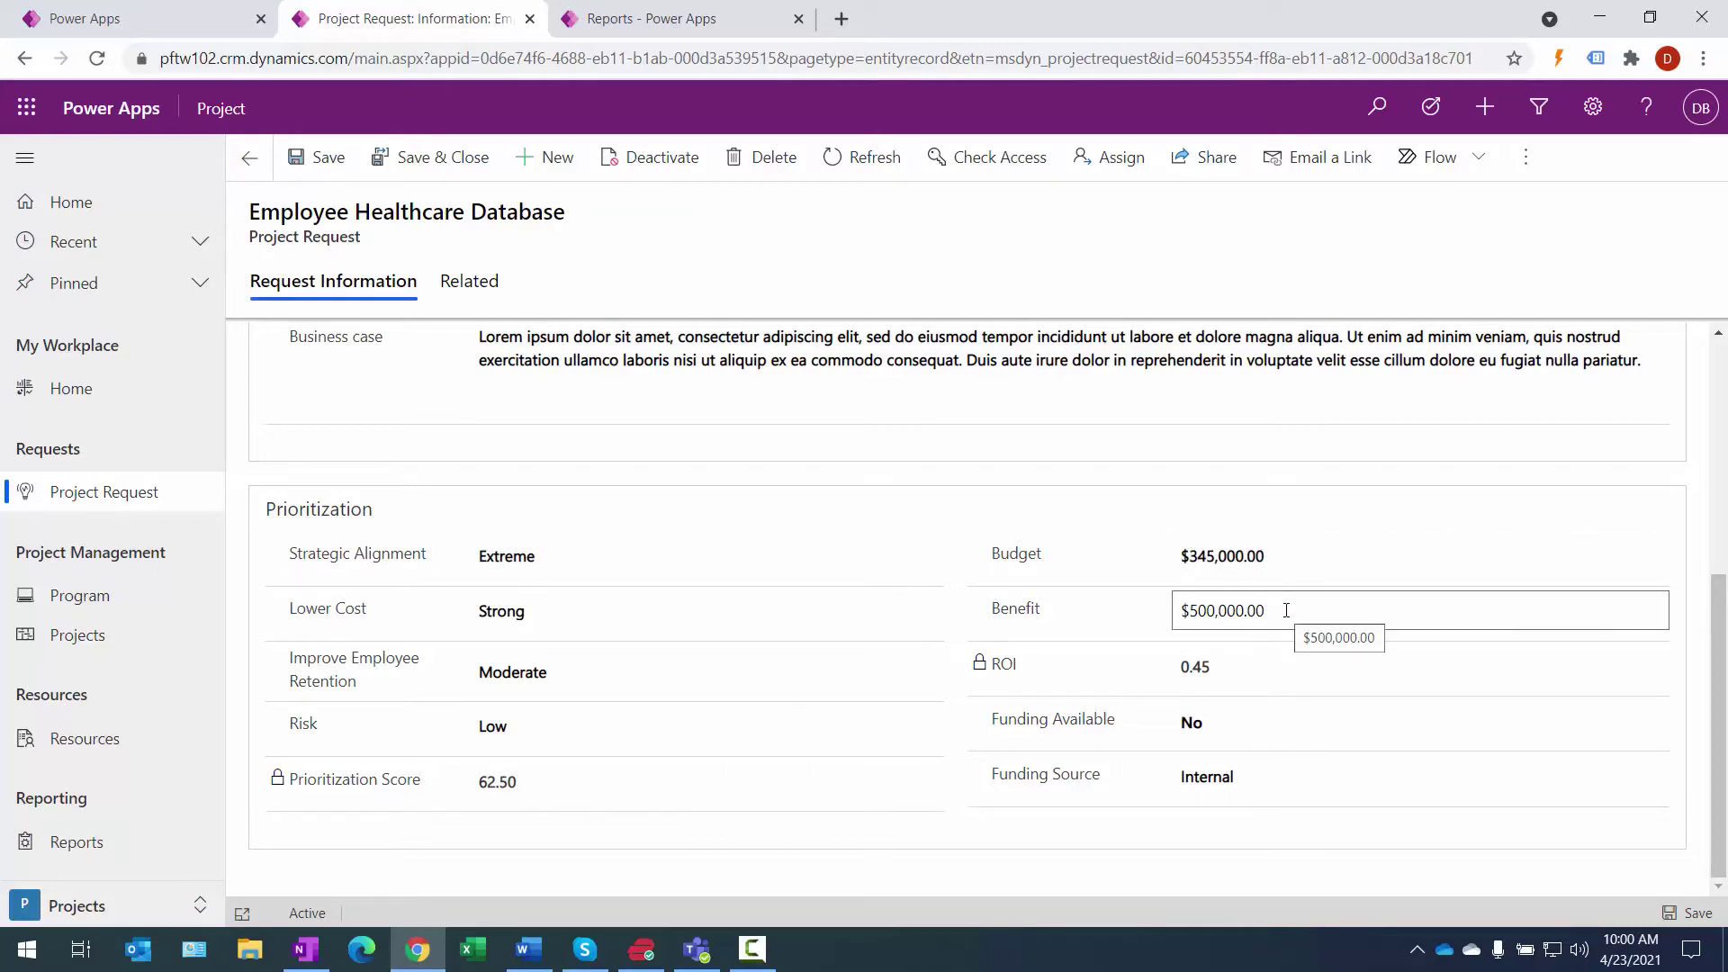
click(1289, 666)
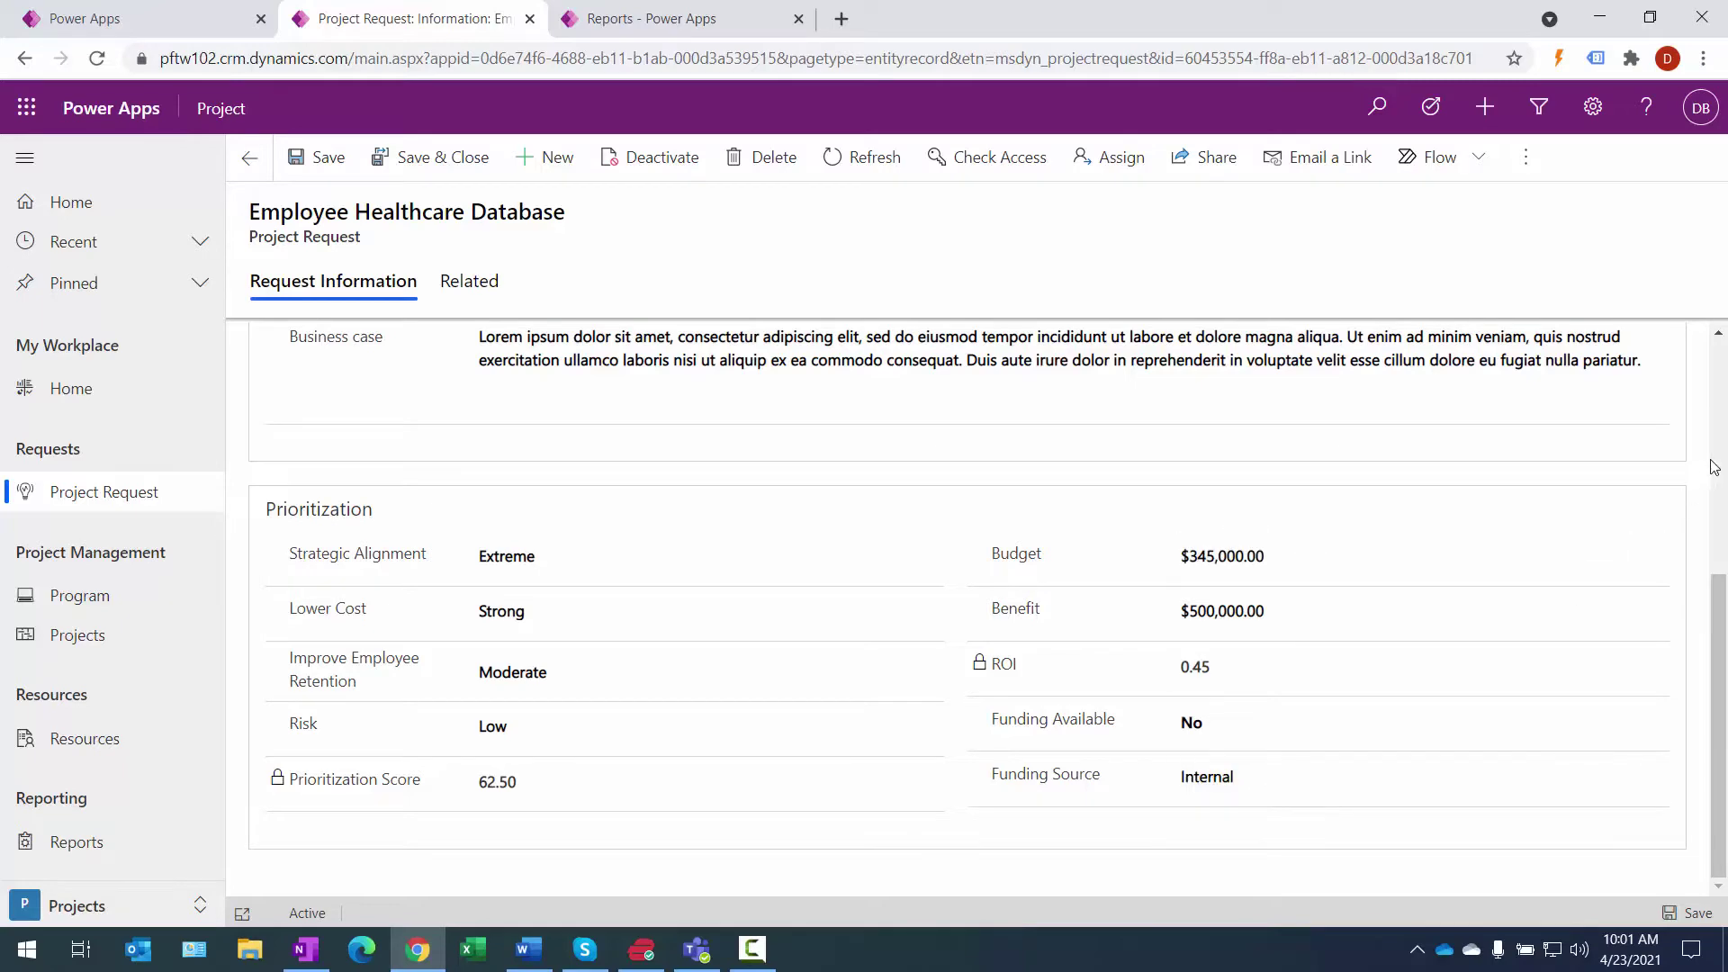
scroll(1546, 468, up, 5)
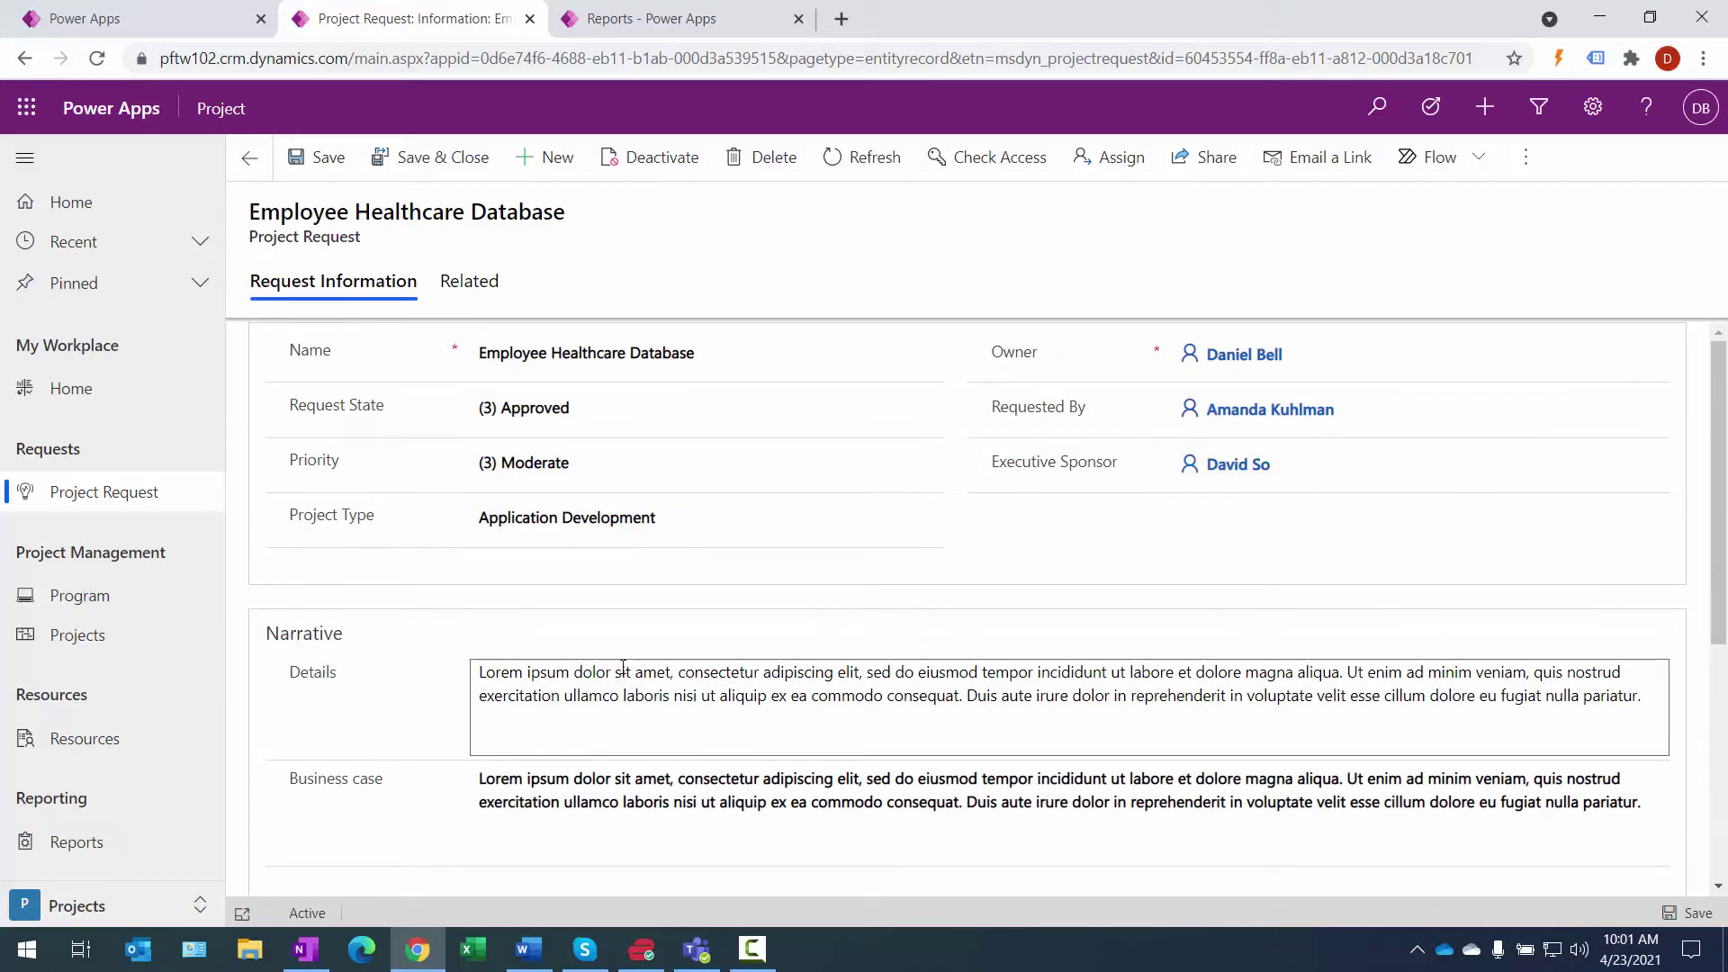
Step: Scroll through a blank New Project Request form, then go back to the Active Project Request list
click(247, 160)
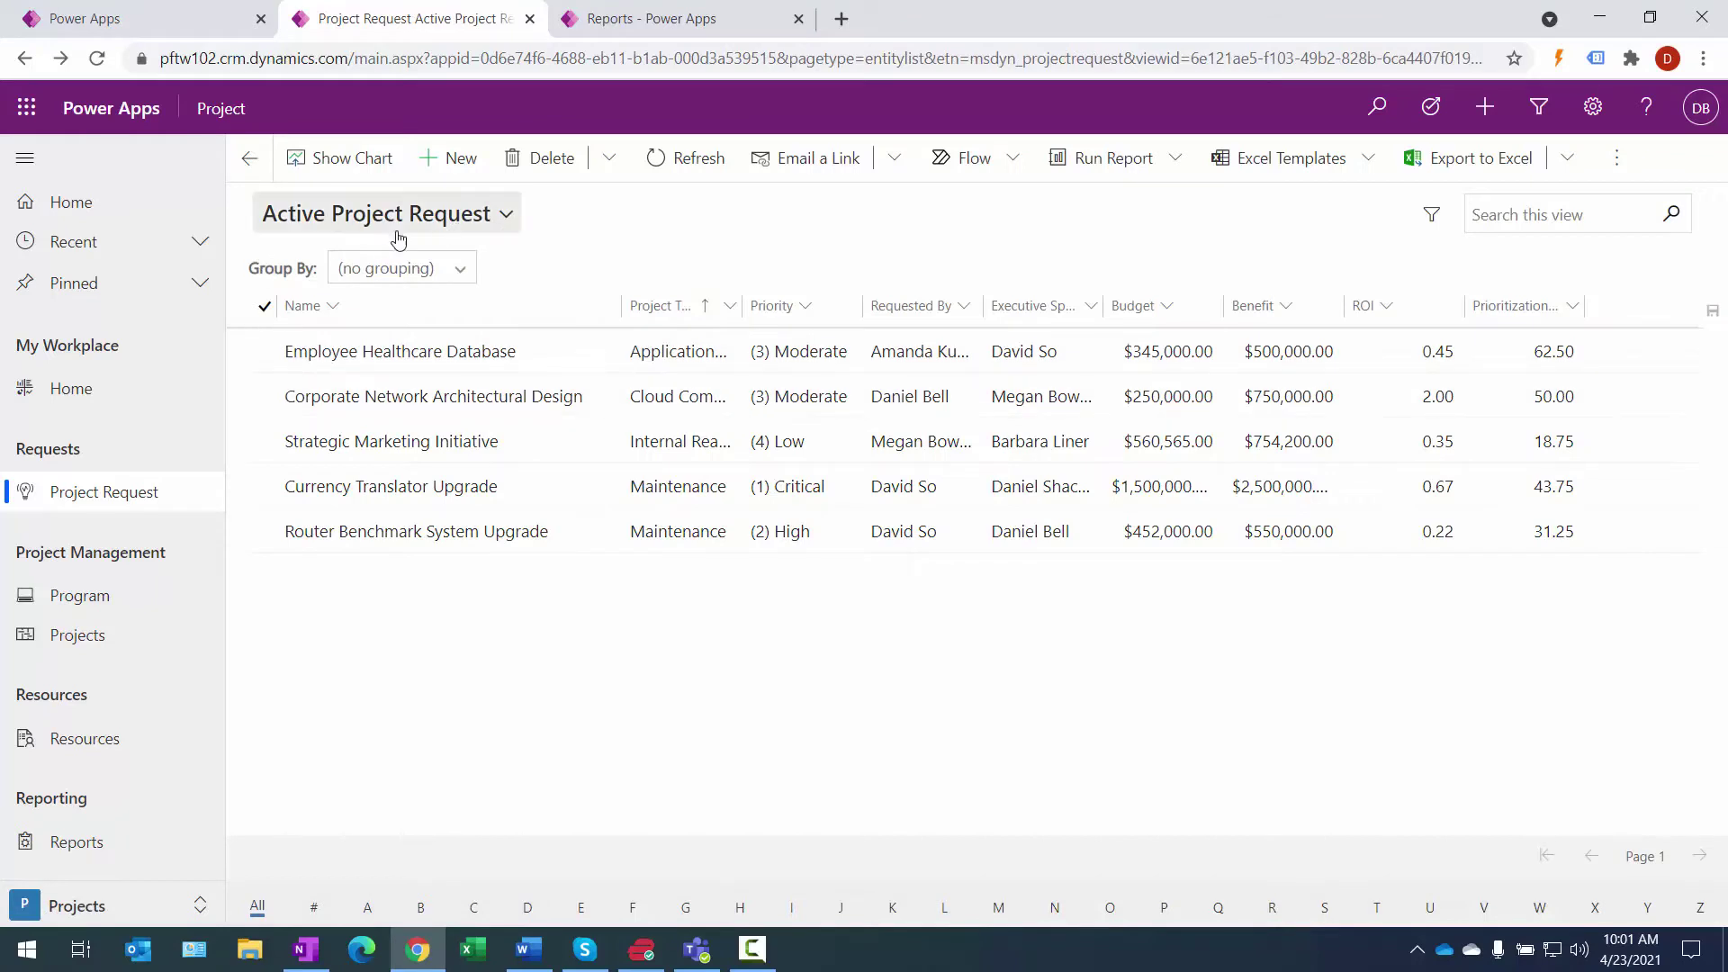
click(455, 169)
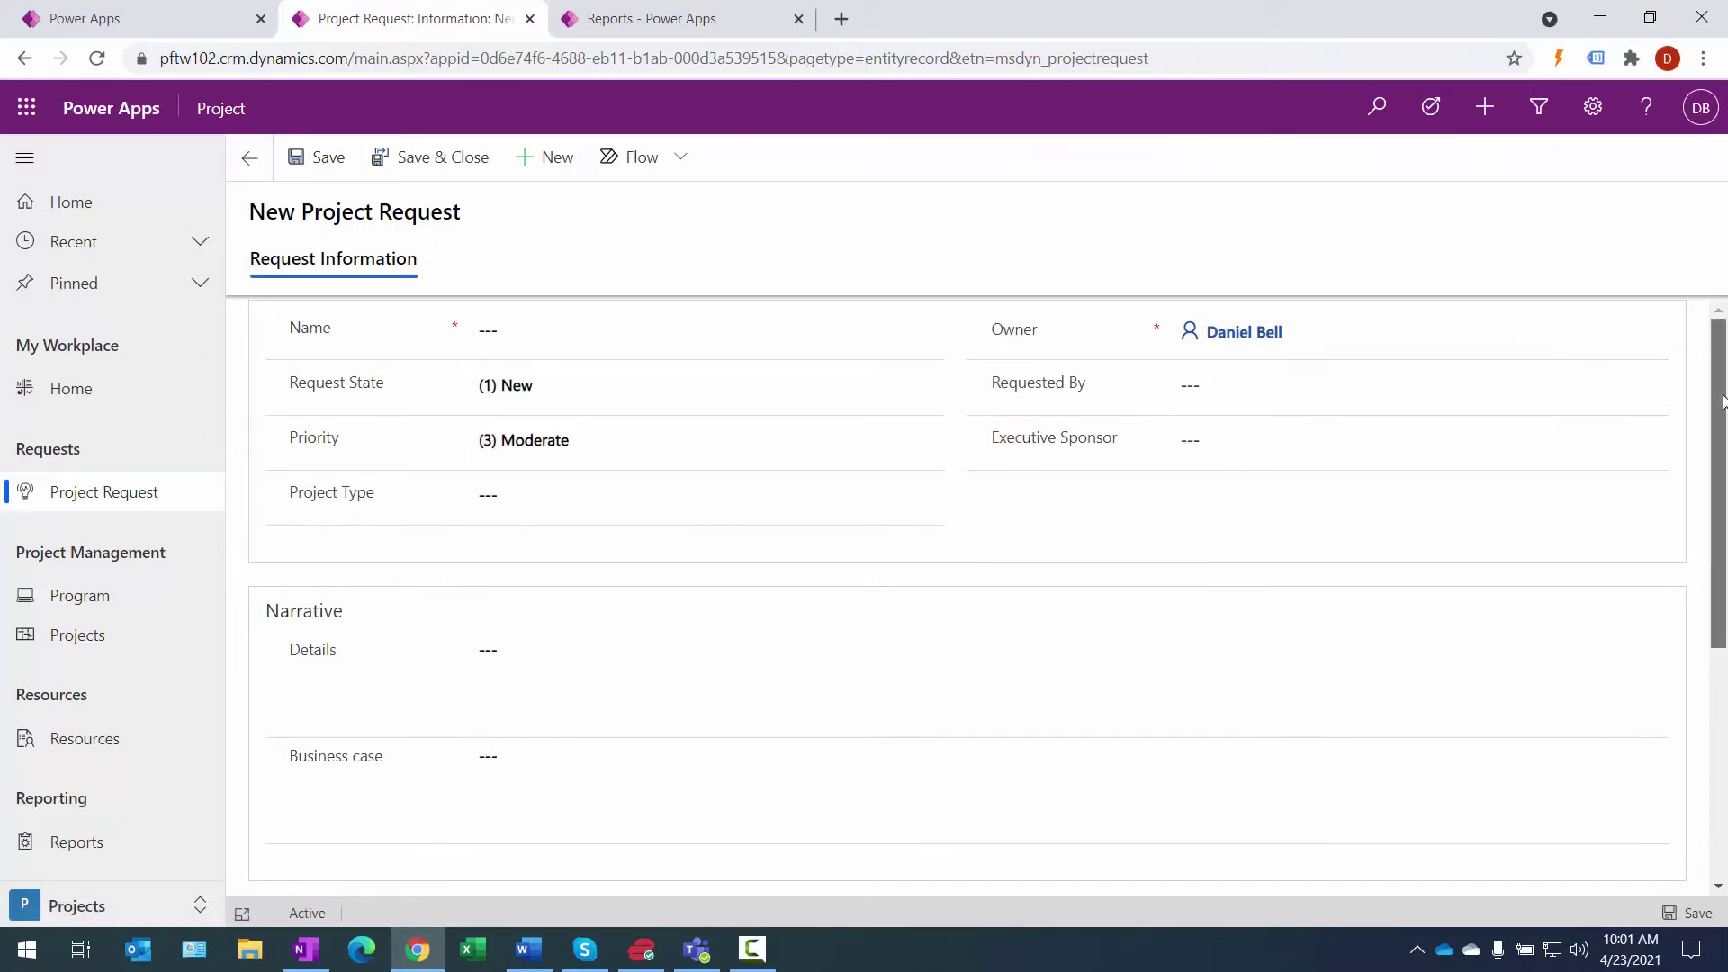
scroll(1700, 565, down, 3)
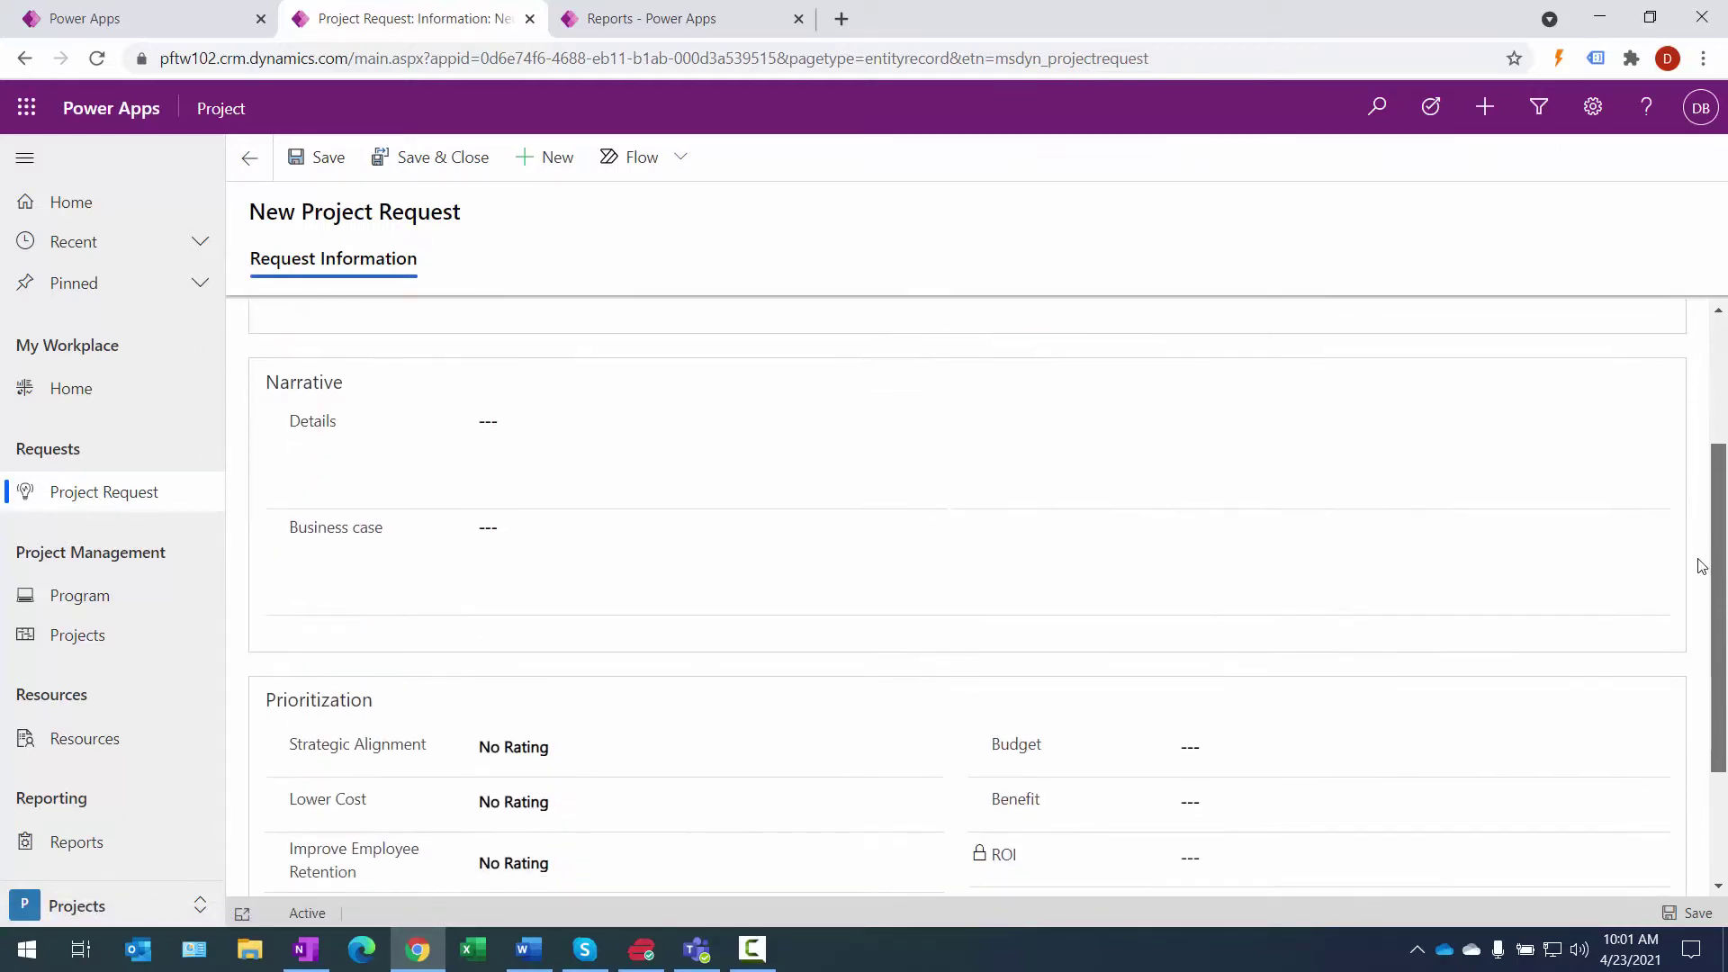
scroll(1700, 565, down, 2)
scroll(1709, 617, up, 2)
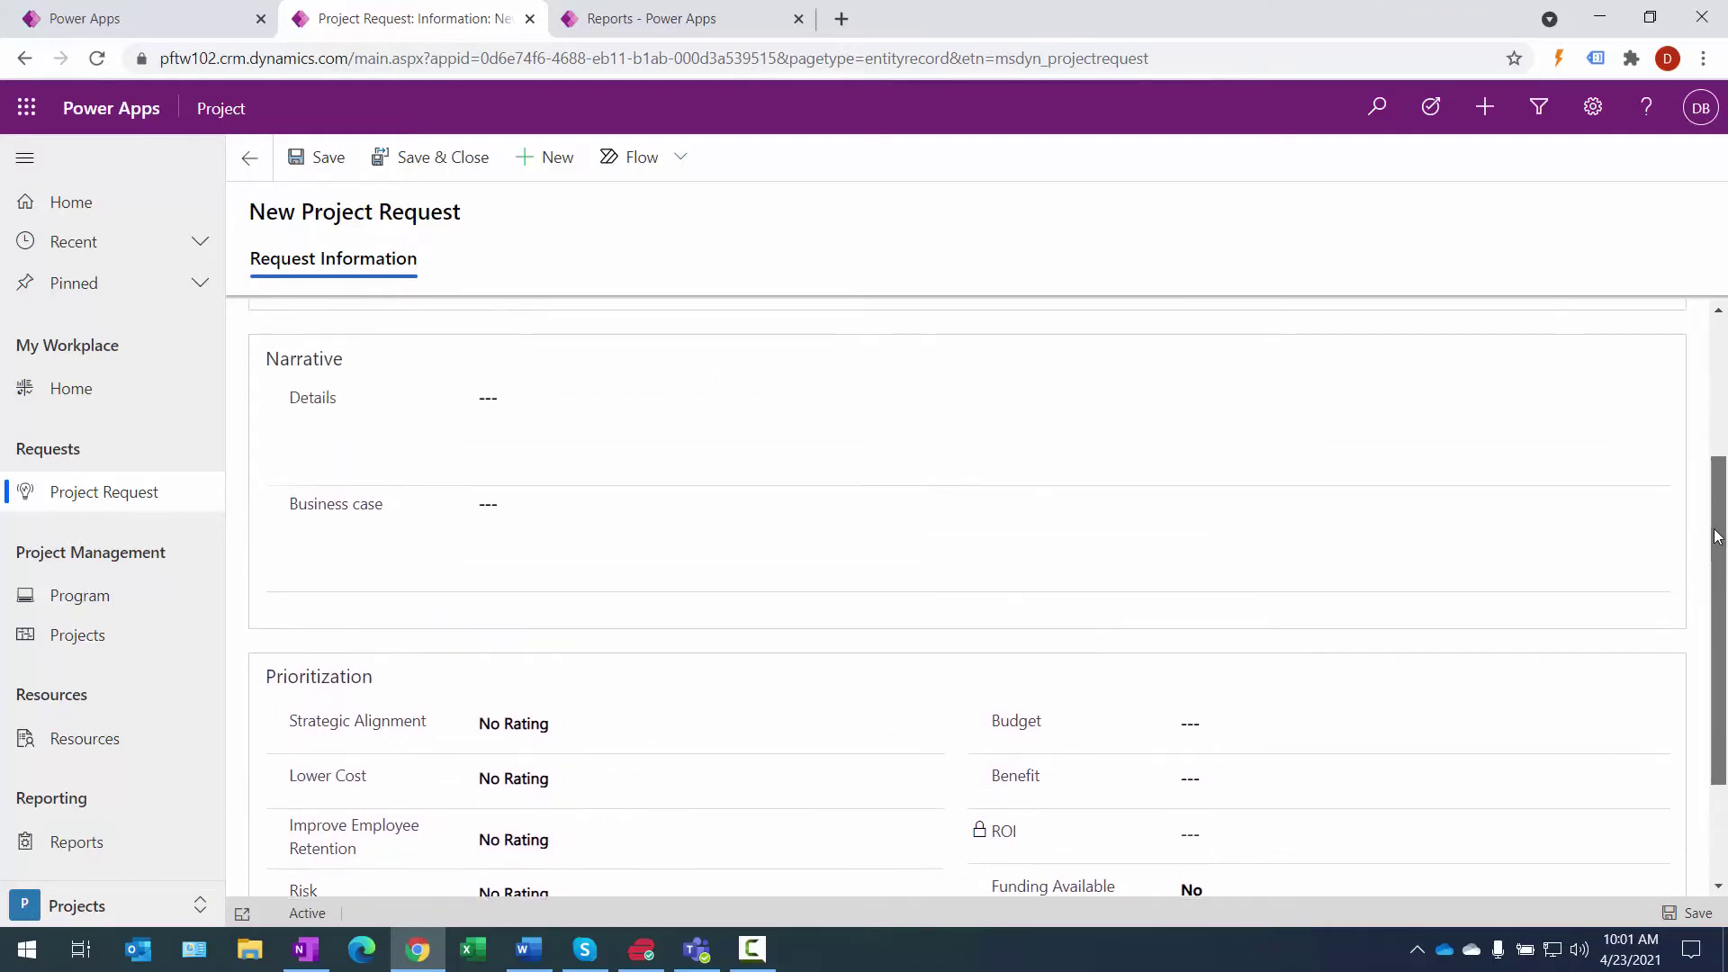
drag(1715, 536, 1713, 393)
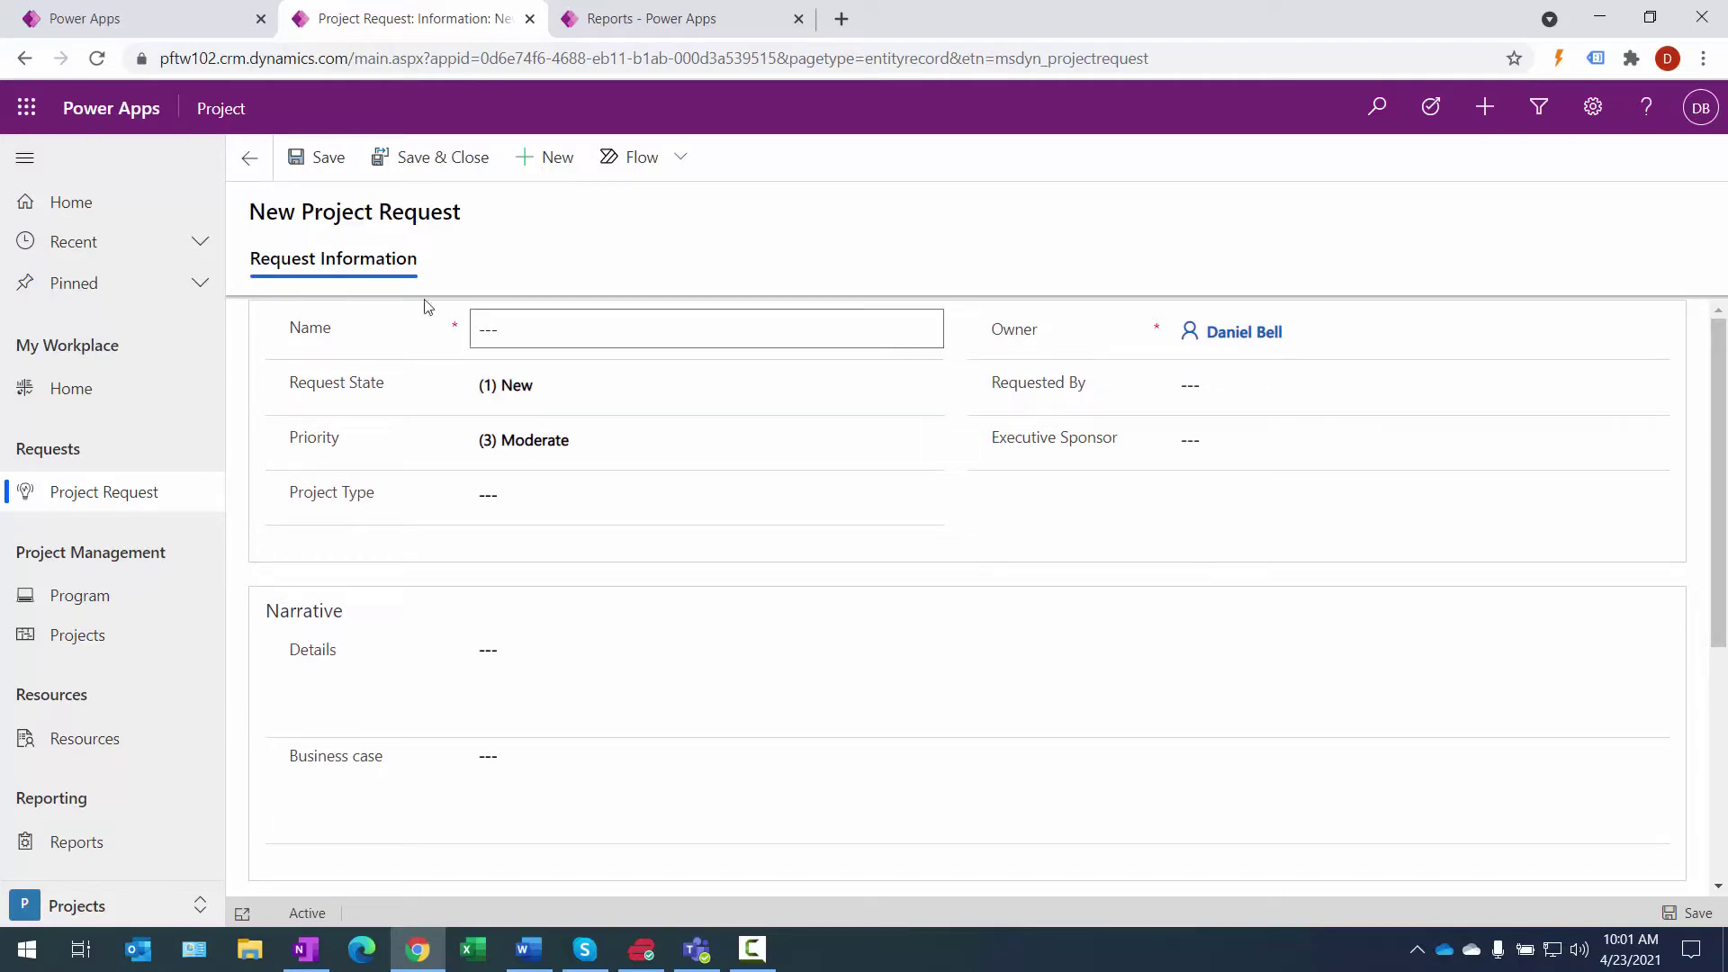
click(250, 160)
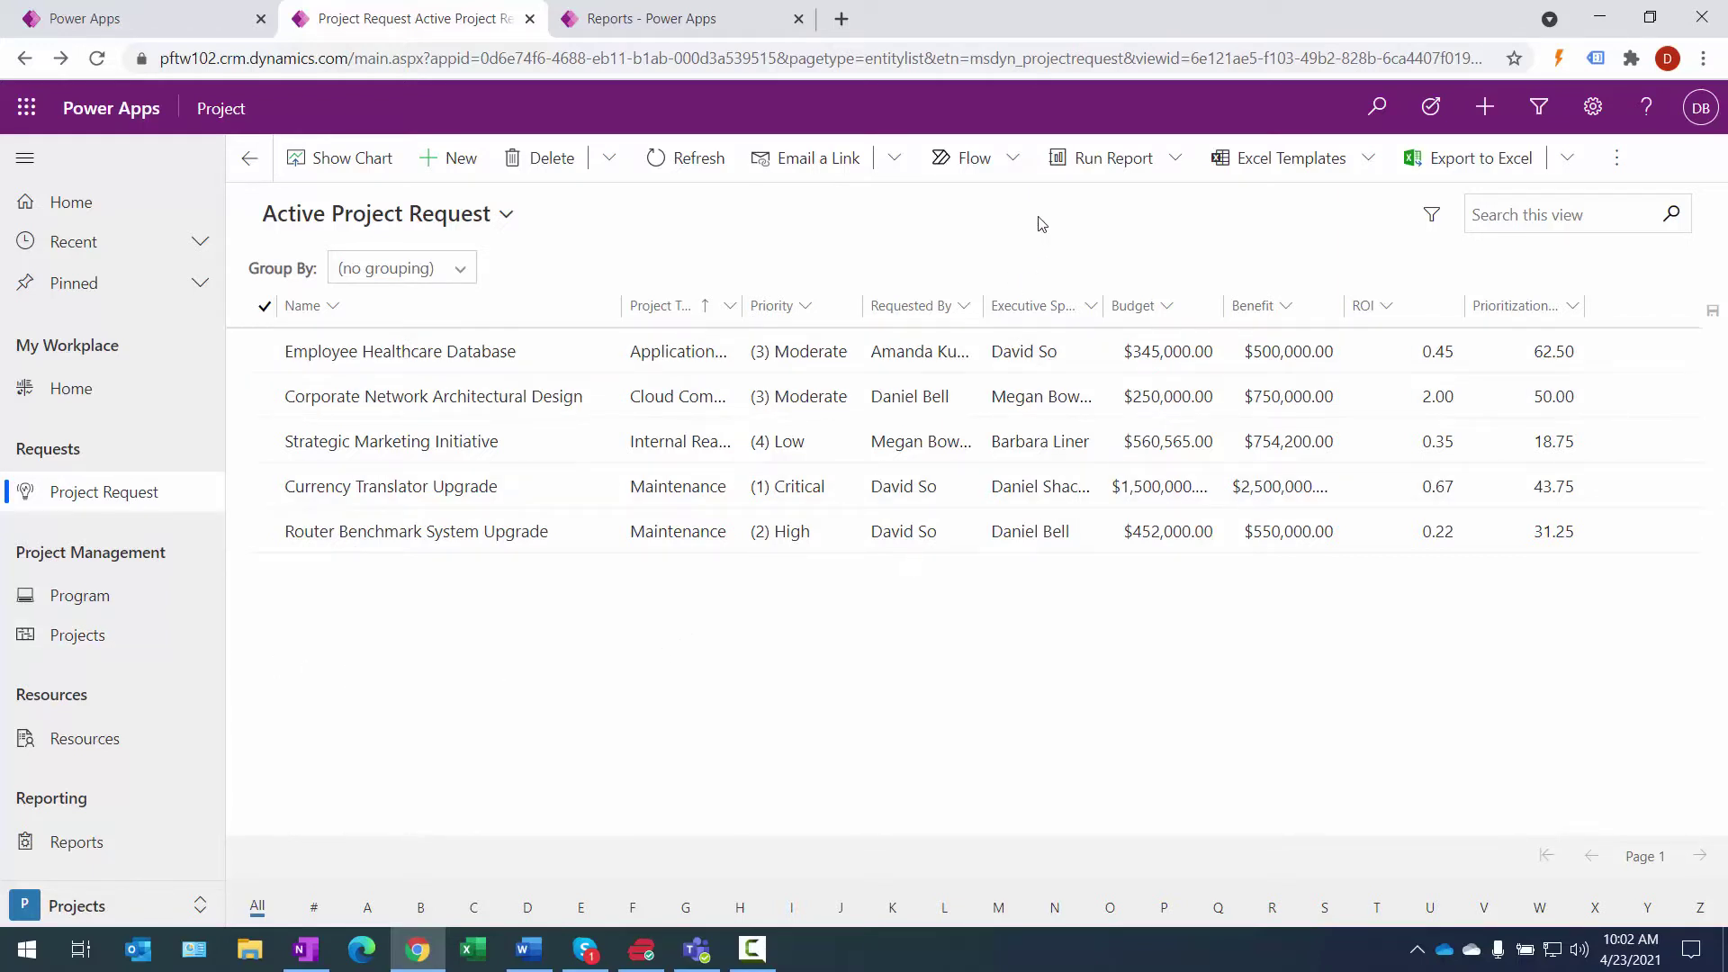
Step: Look at the Flow actions for Employee Healthcare Database without running one, then open Projects
click(257, 351)
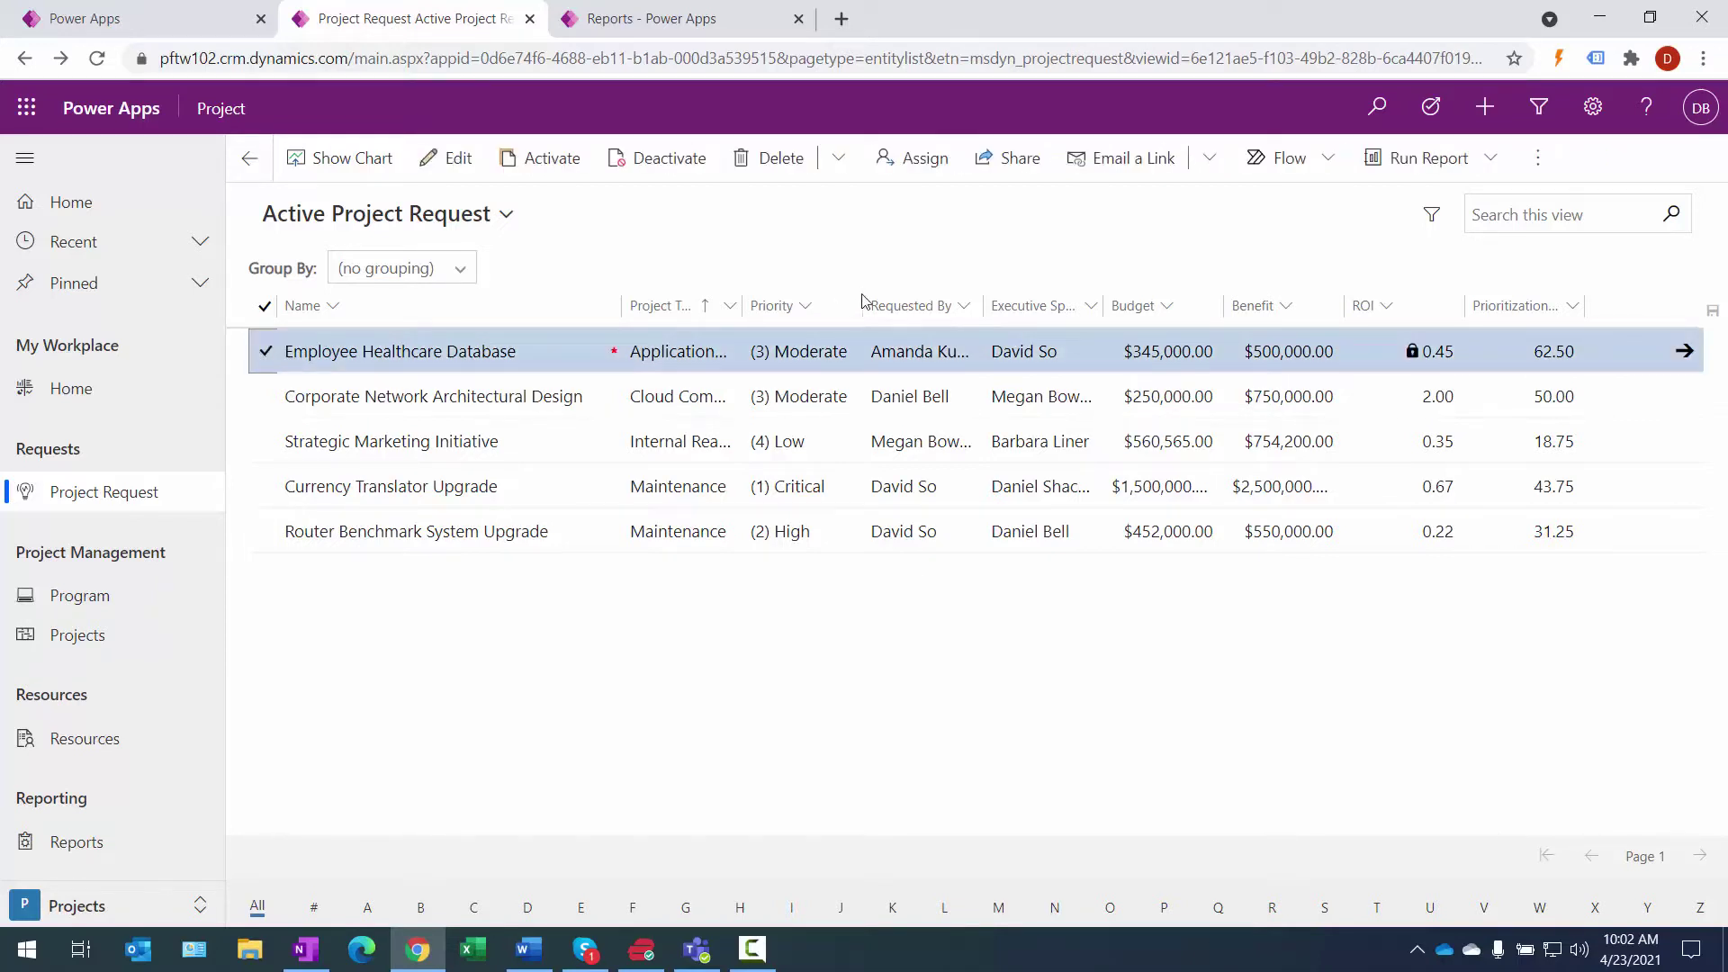
click(1328, 159)
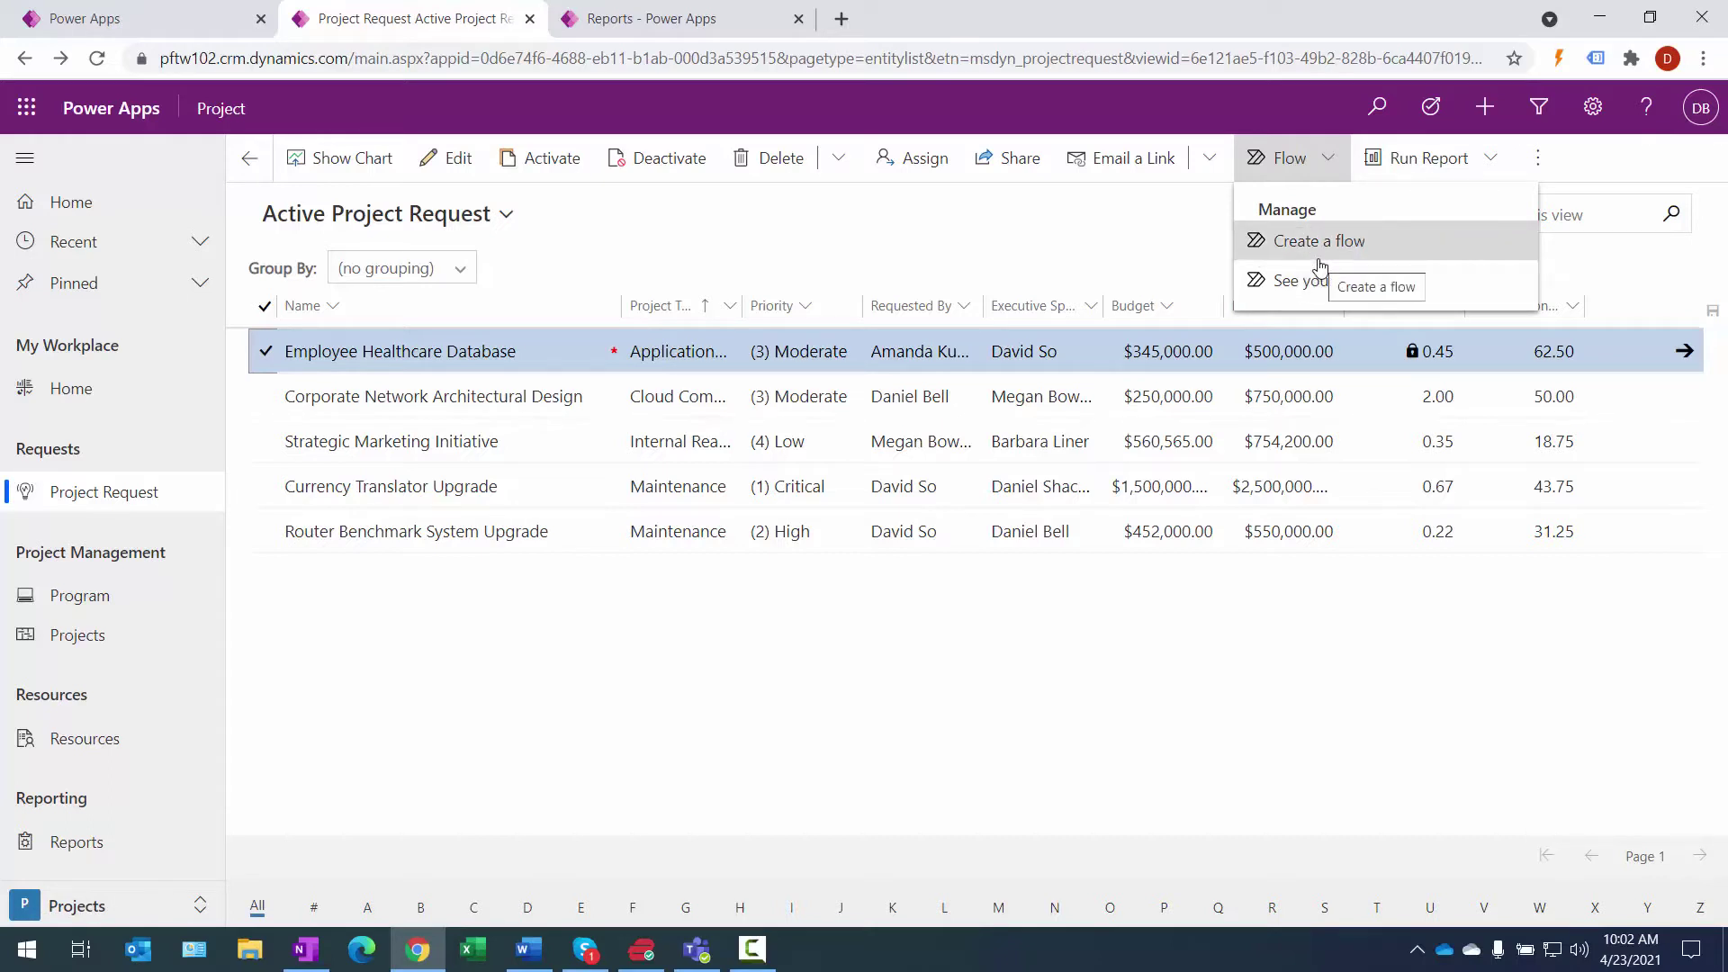
click(1106, 251)
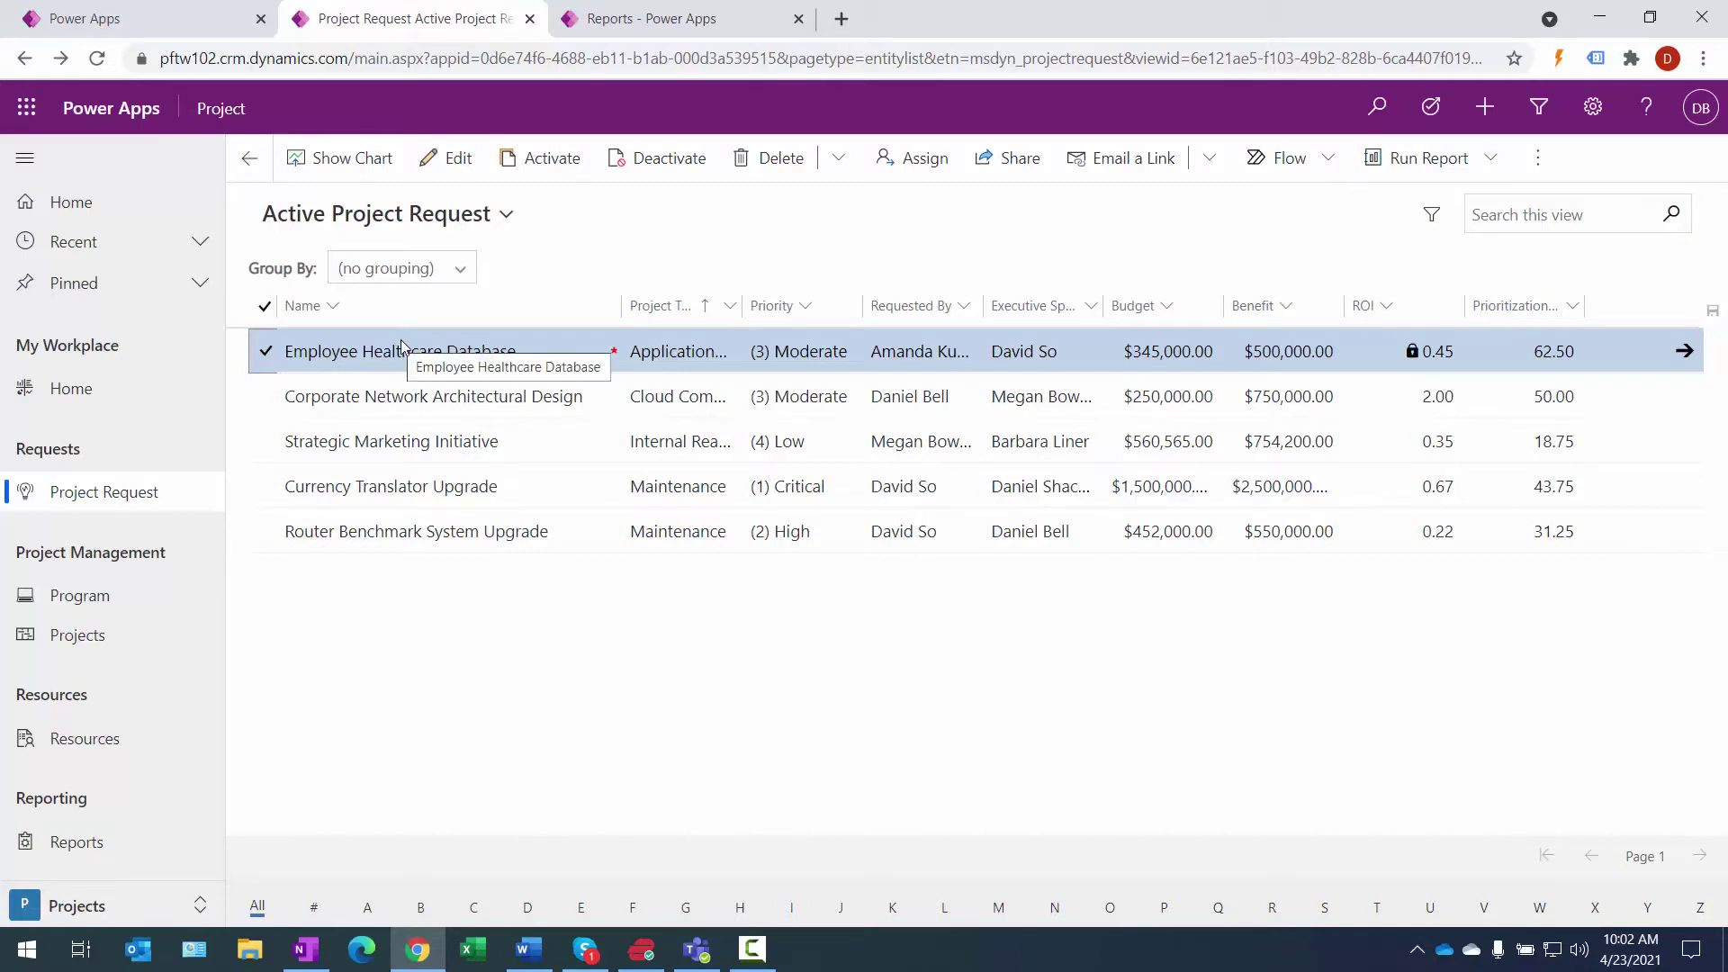
click(264, 357)
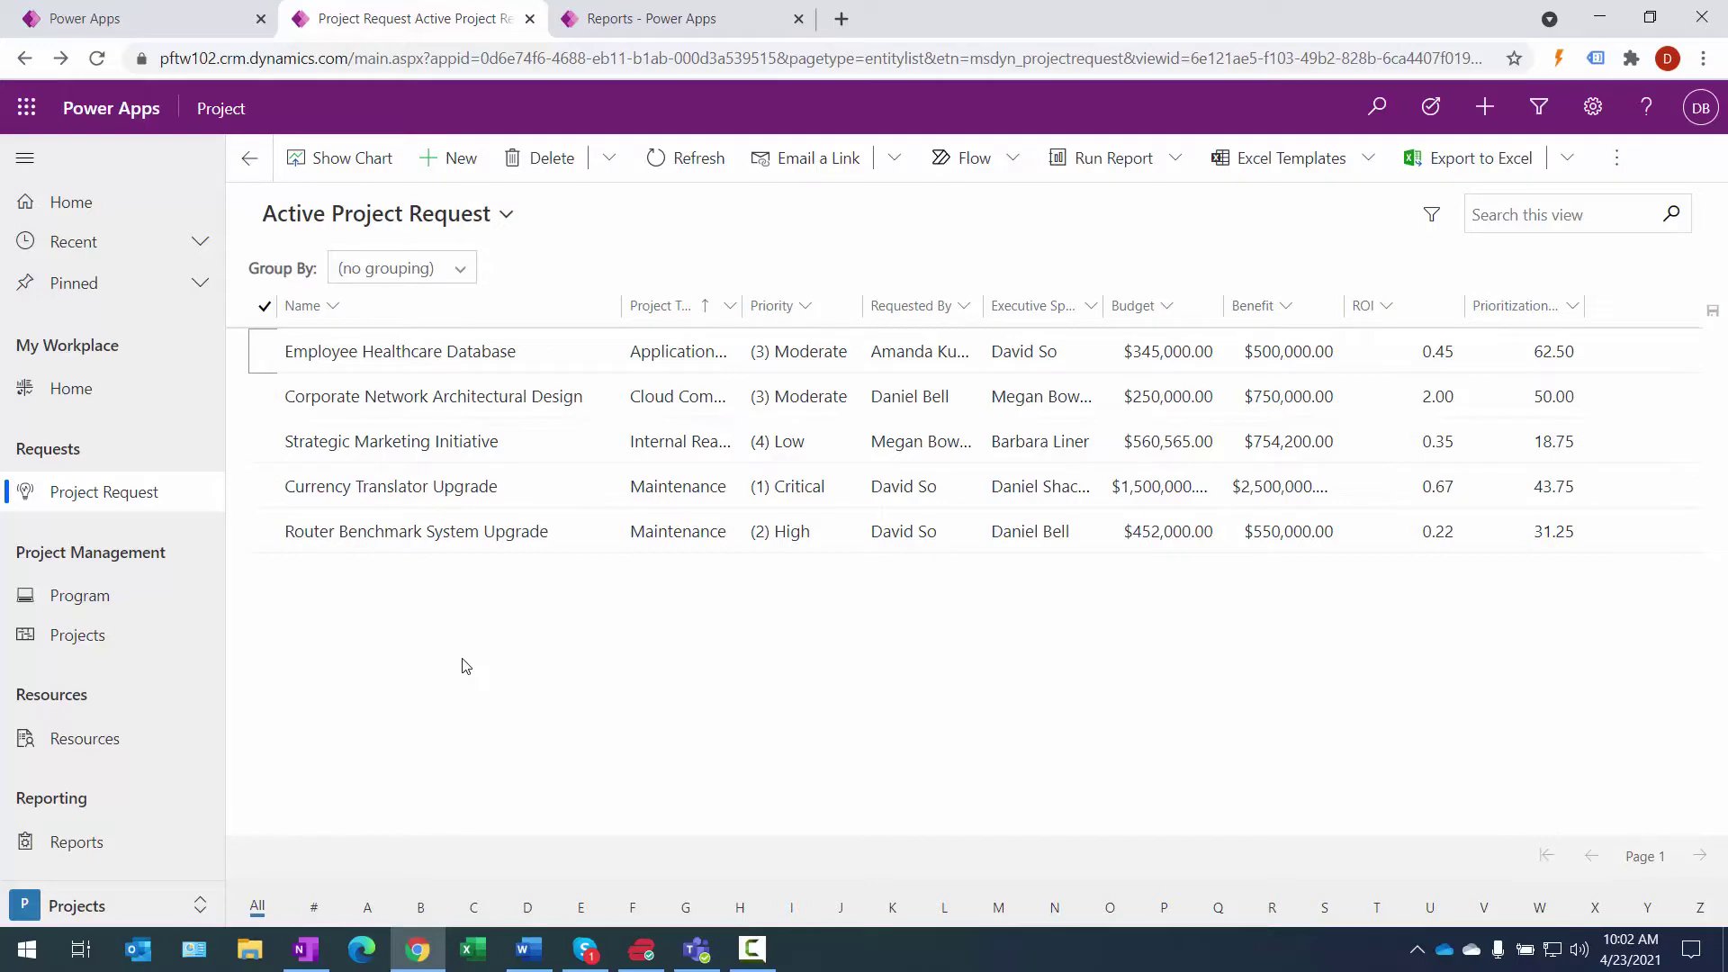
click(77, 635)
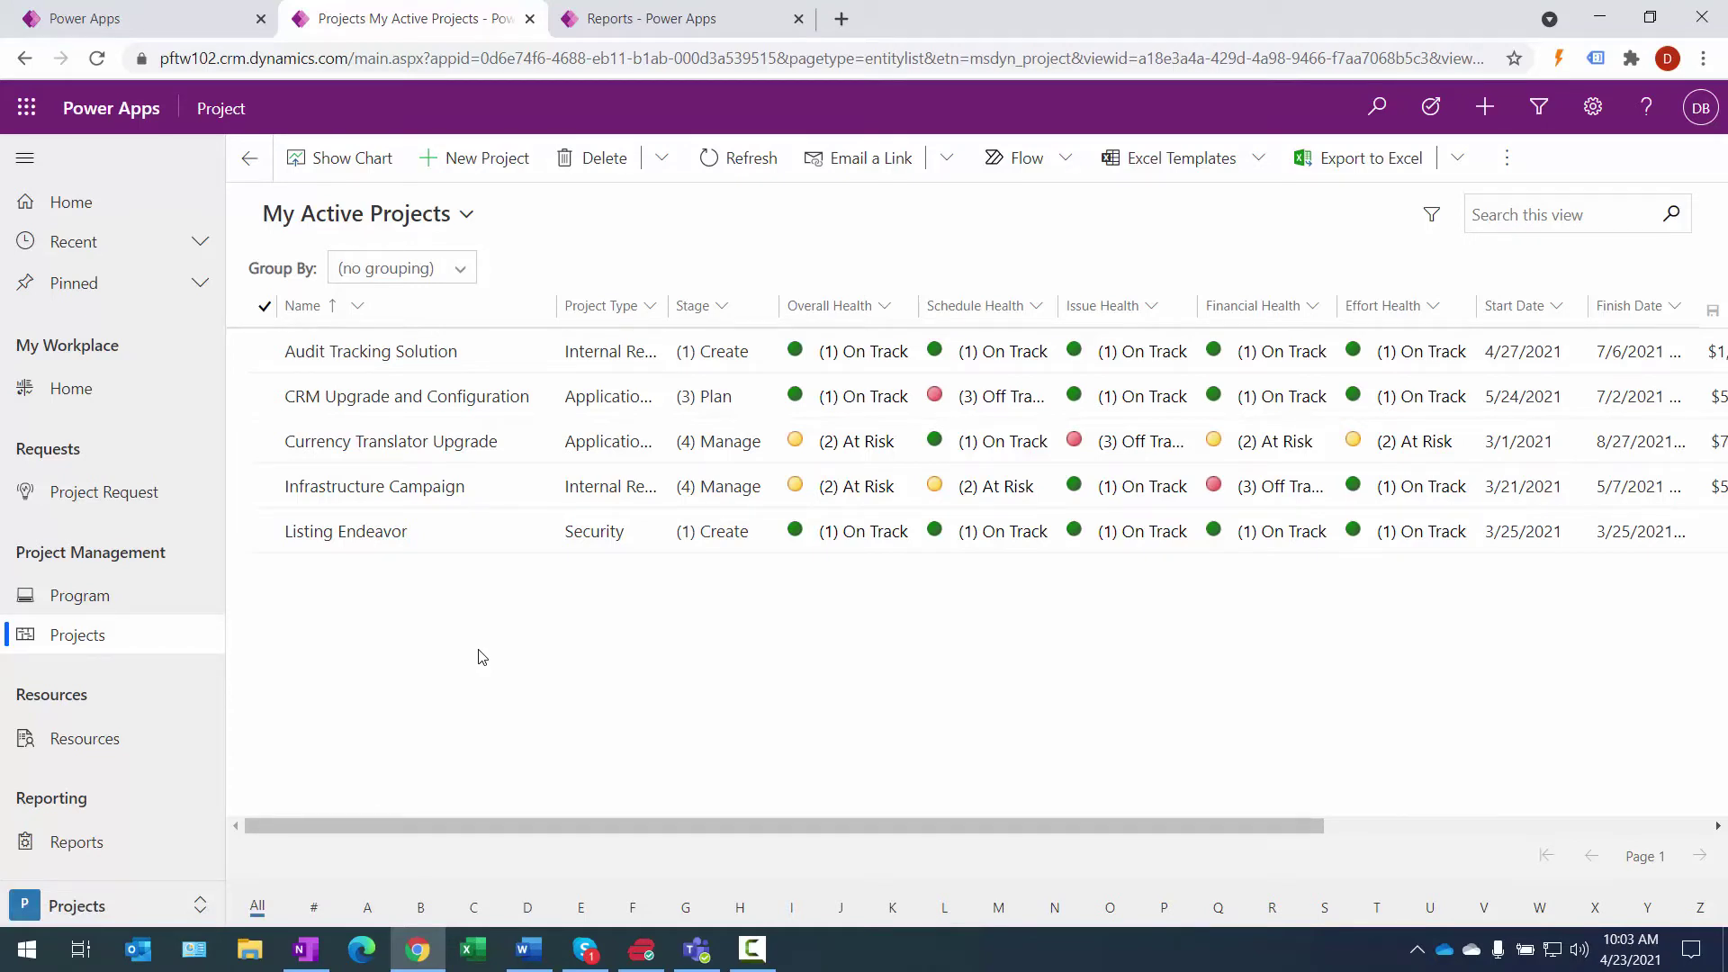
Step: Switch the projects list to the All Projects view and widen the Overall Health column
click(467, 221)
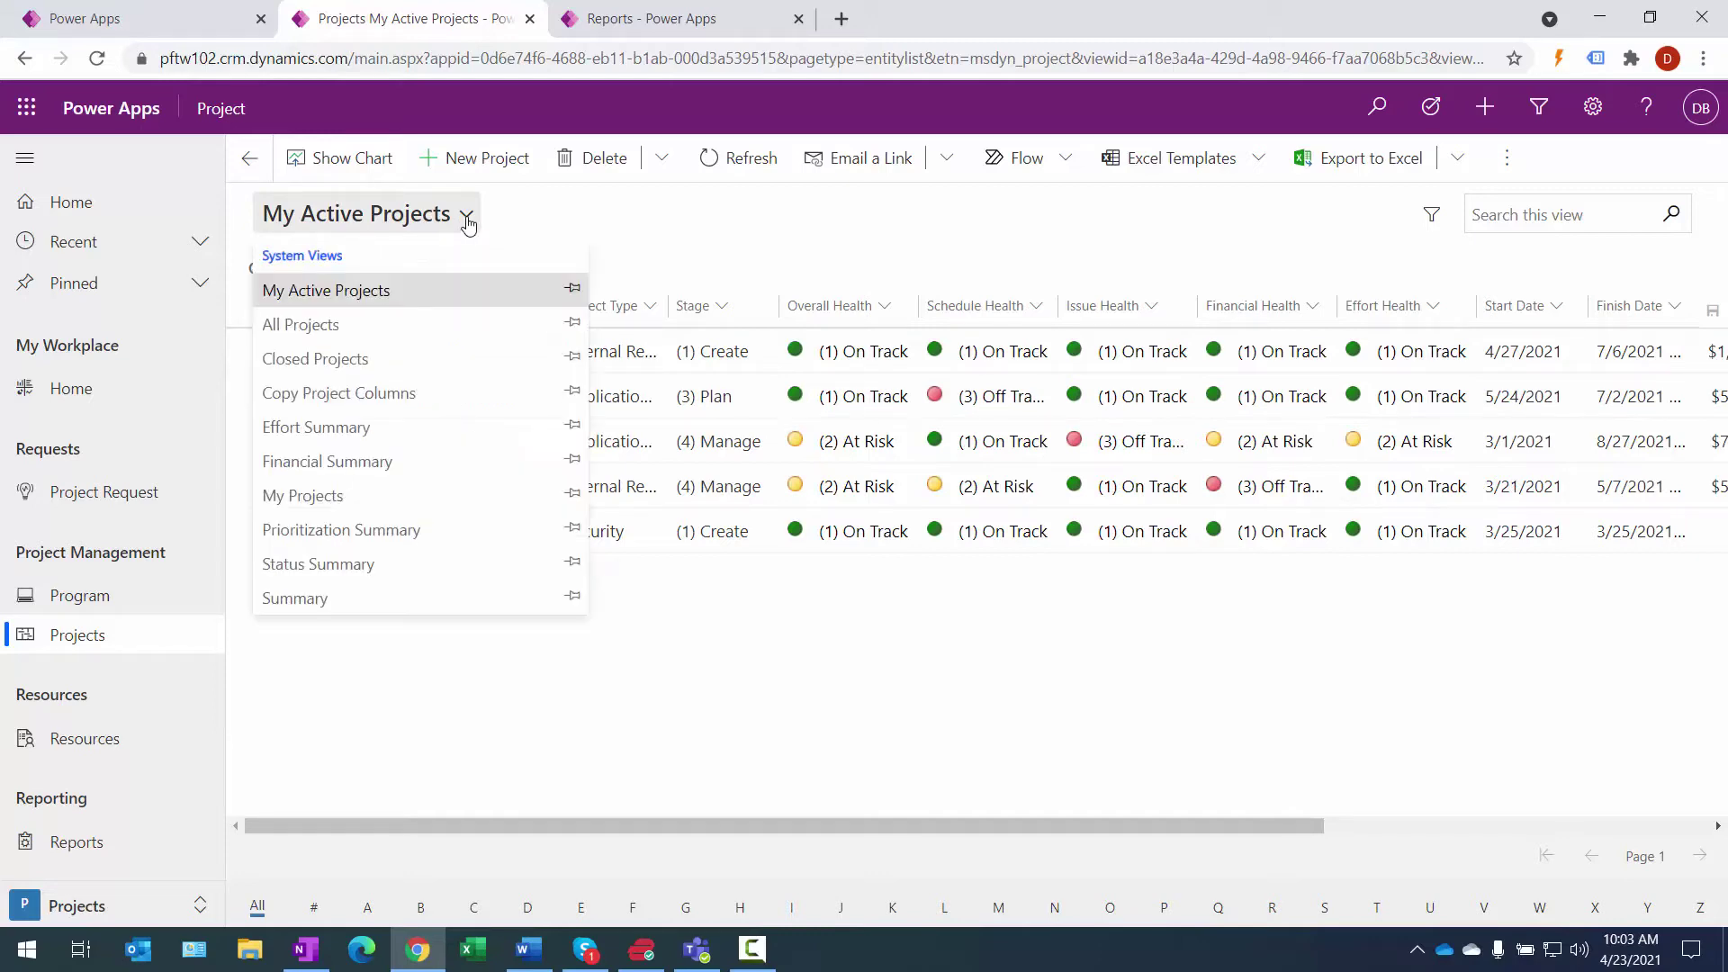
click(309, 326)
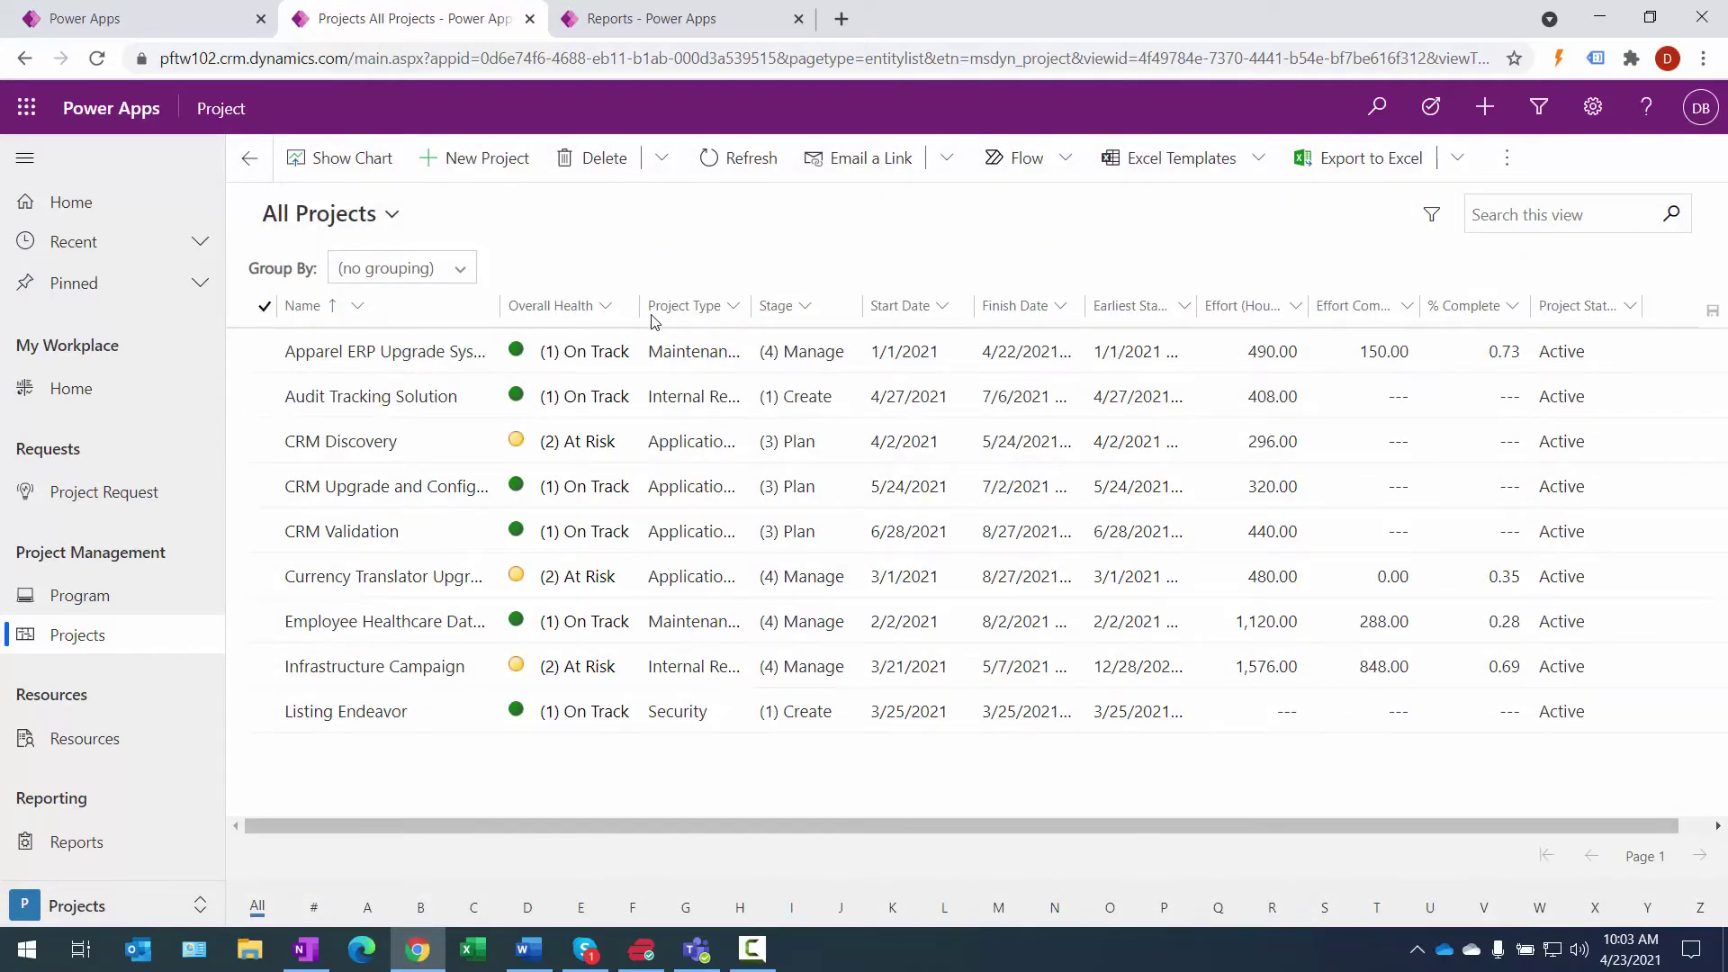
drag(639, 311, 692, 311)
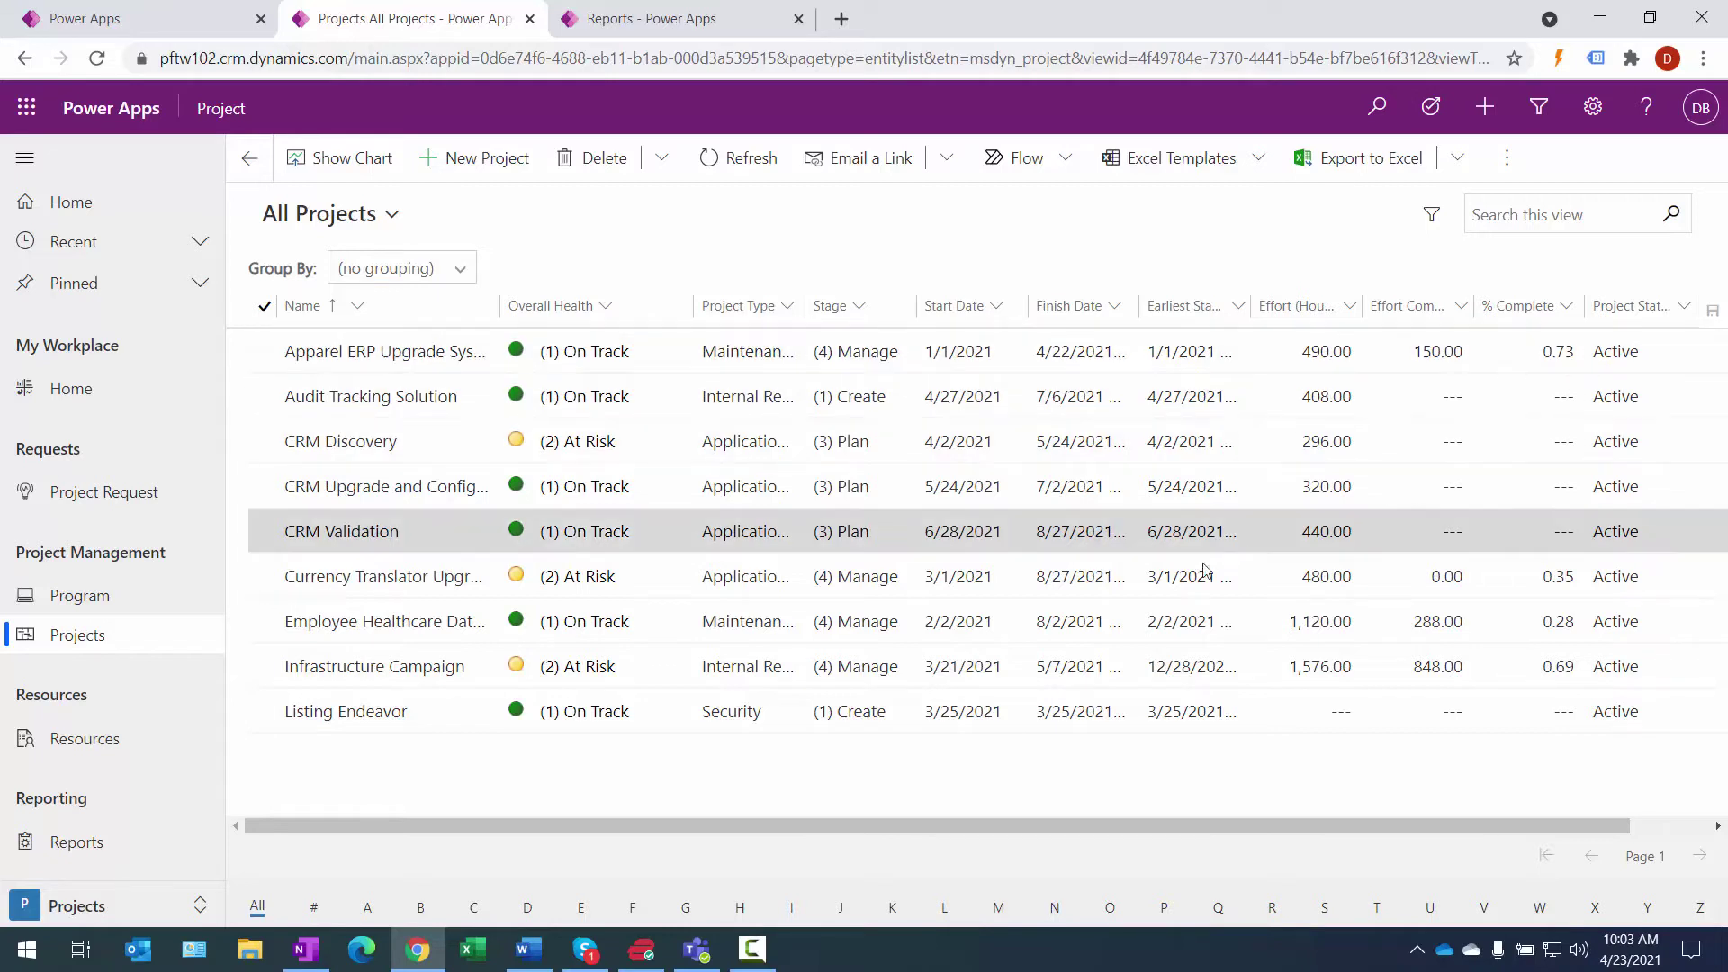
click(462, 276)
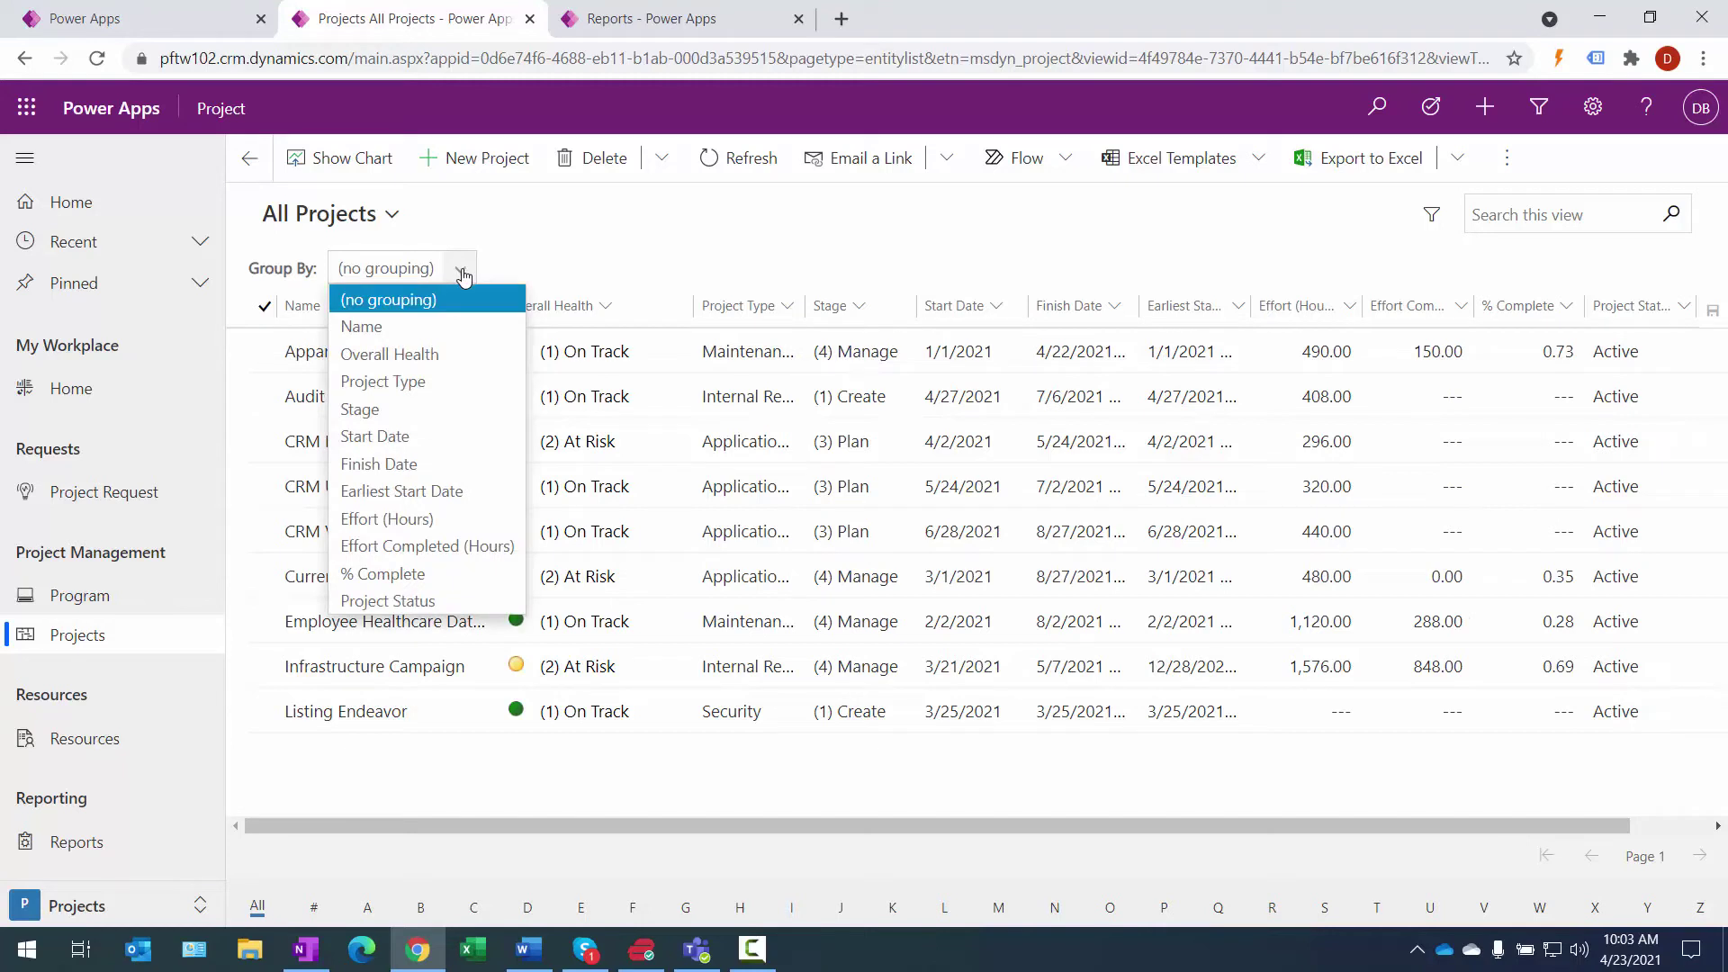
click(428, 391)
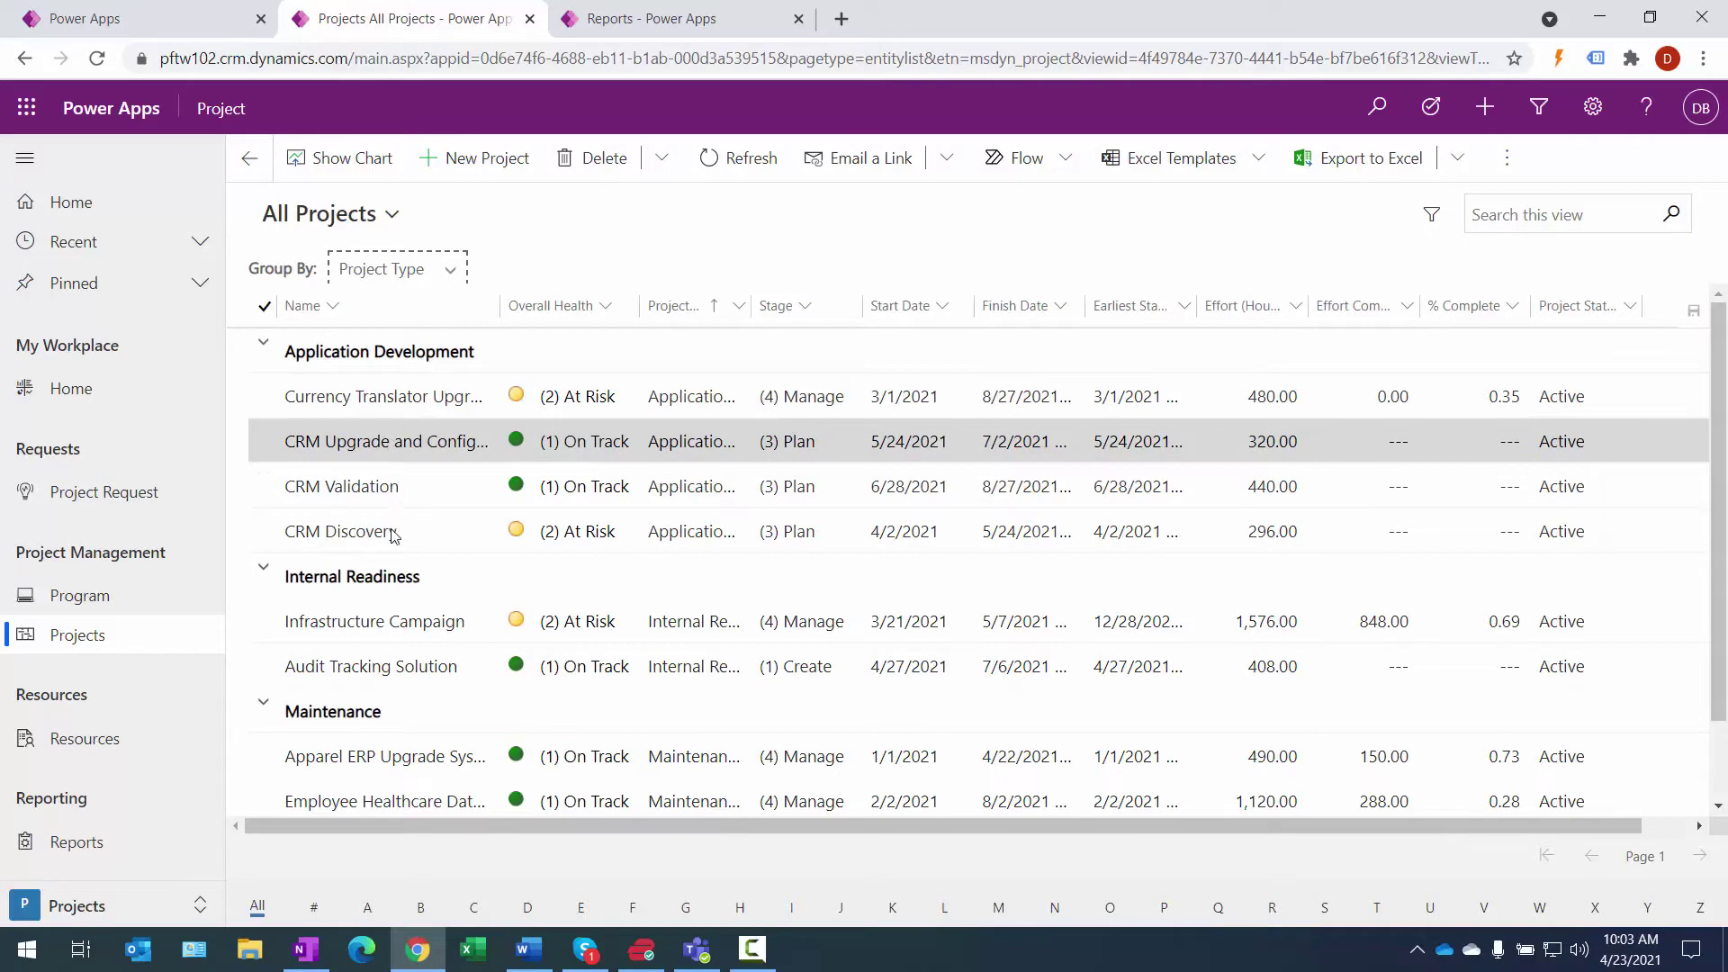
scroll(388, 677, down, 1)
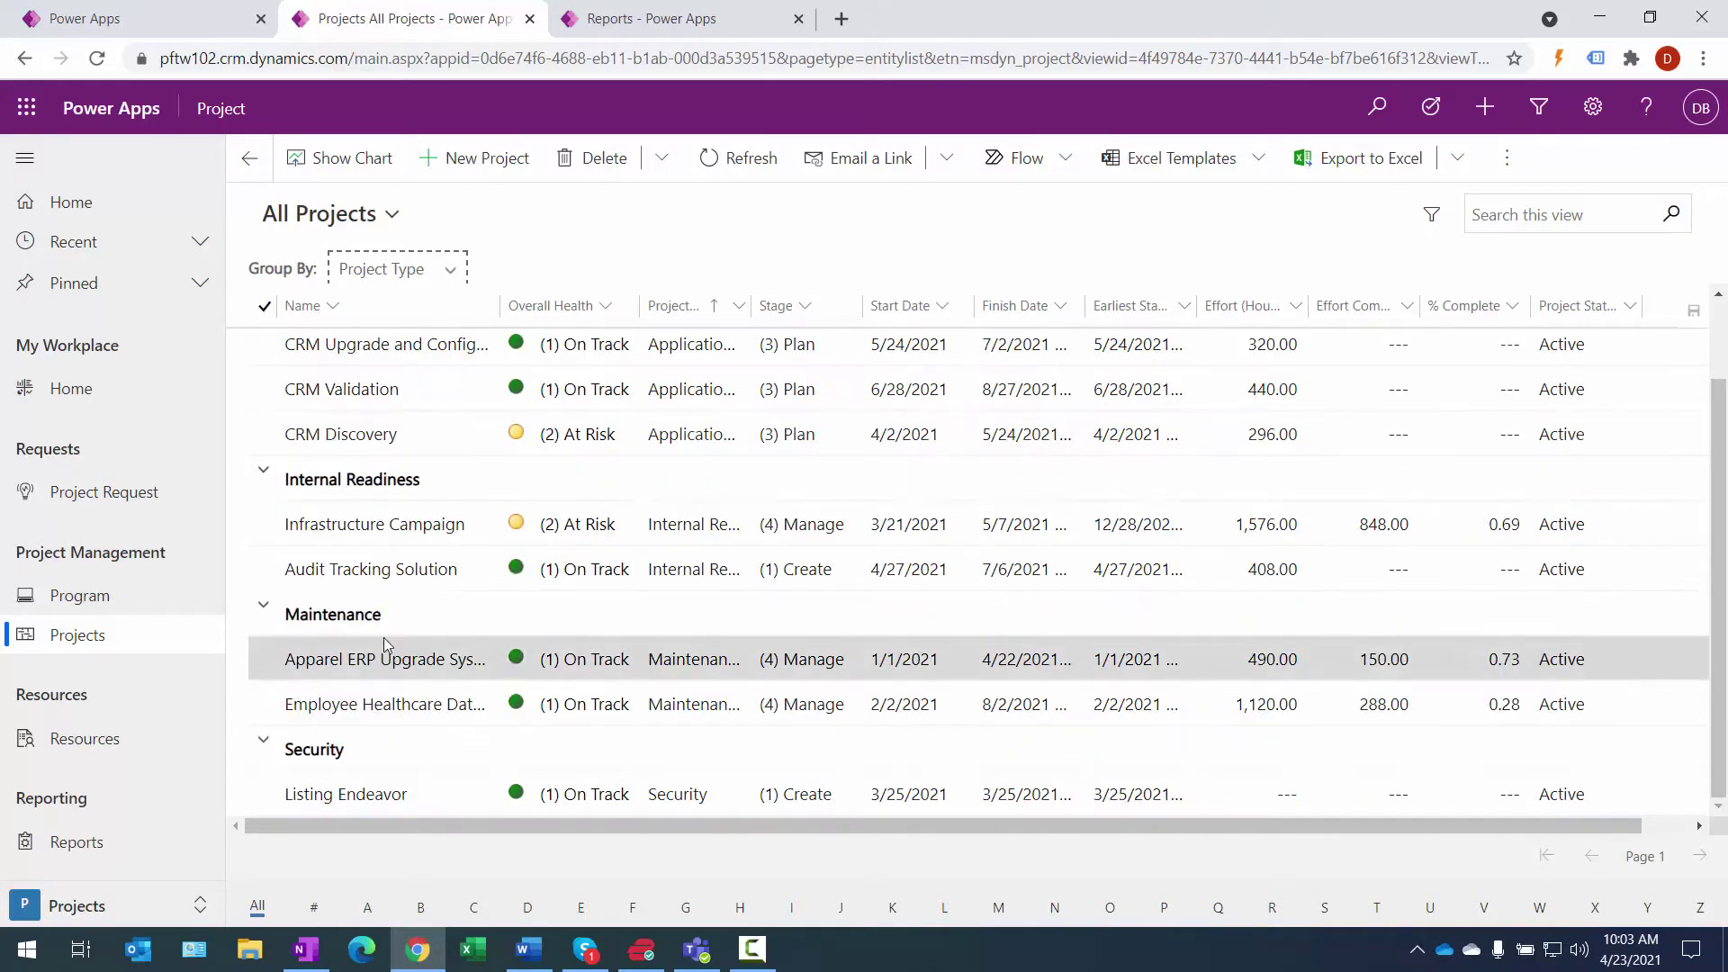
scroll(351, 711, up, 1)
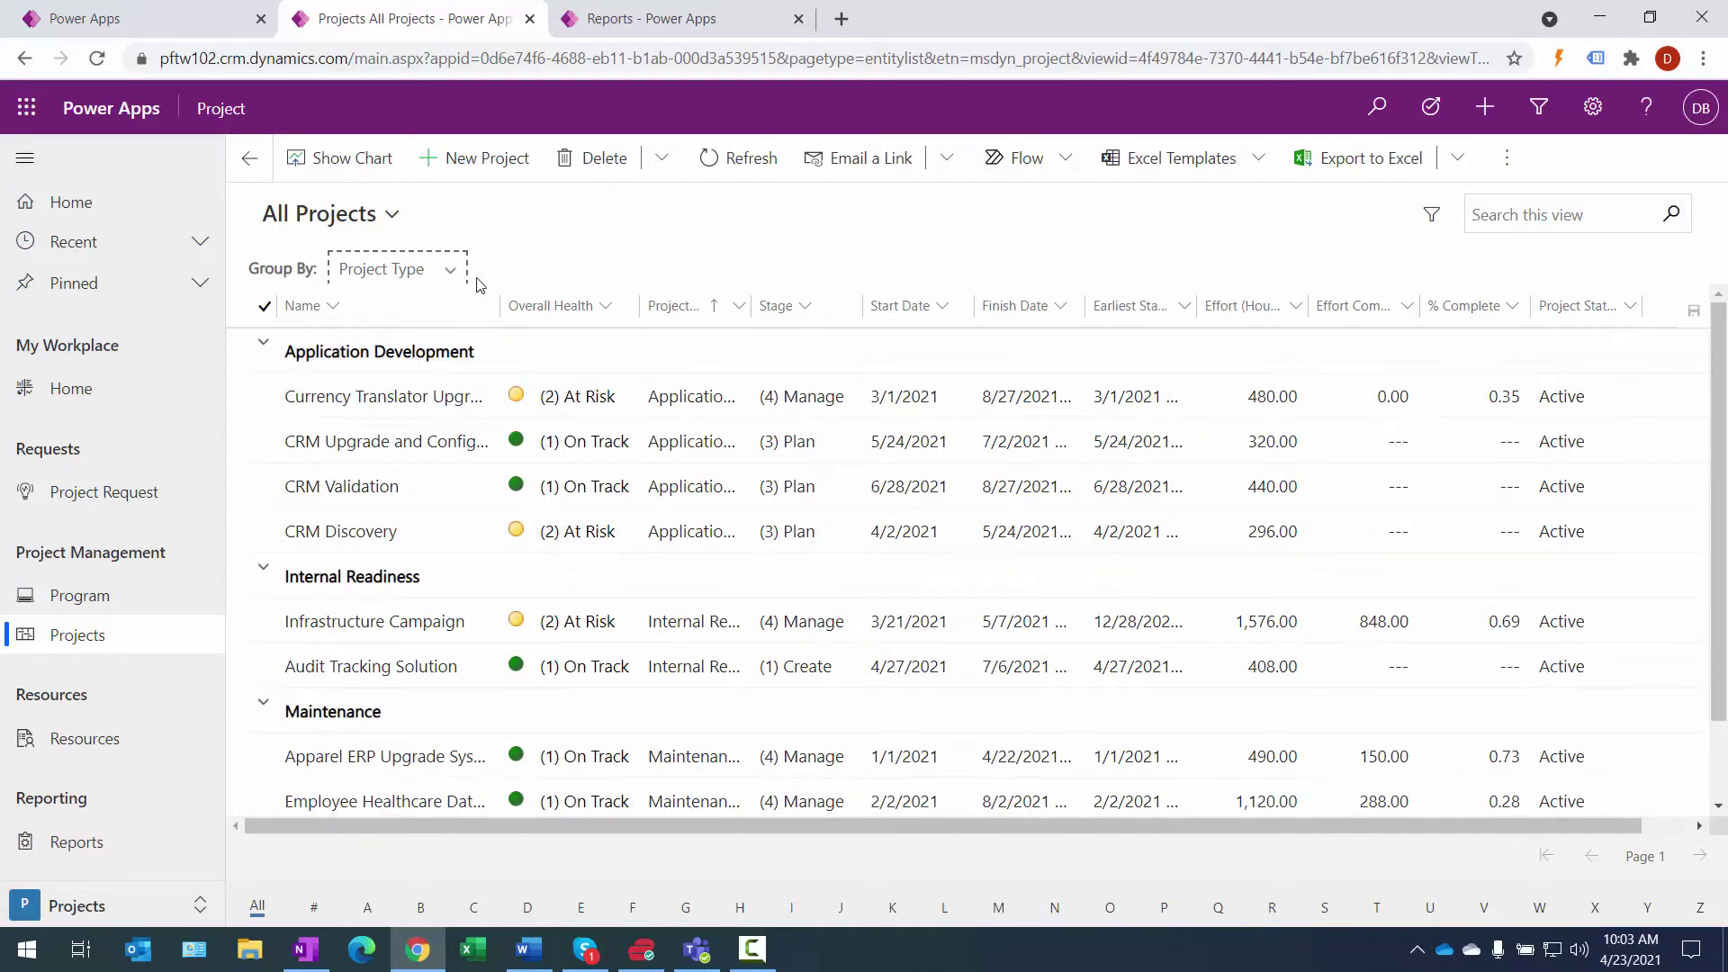
click(450, 270)
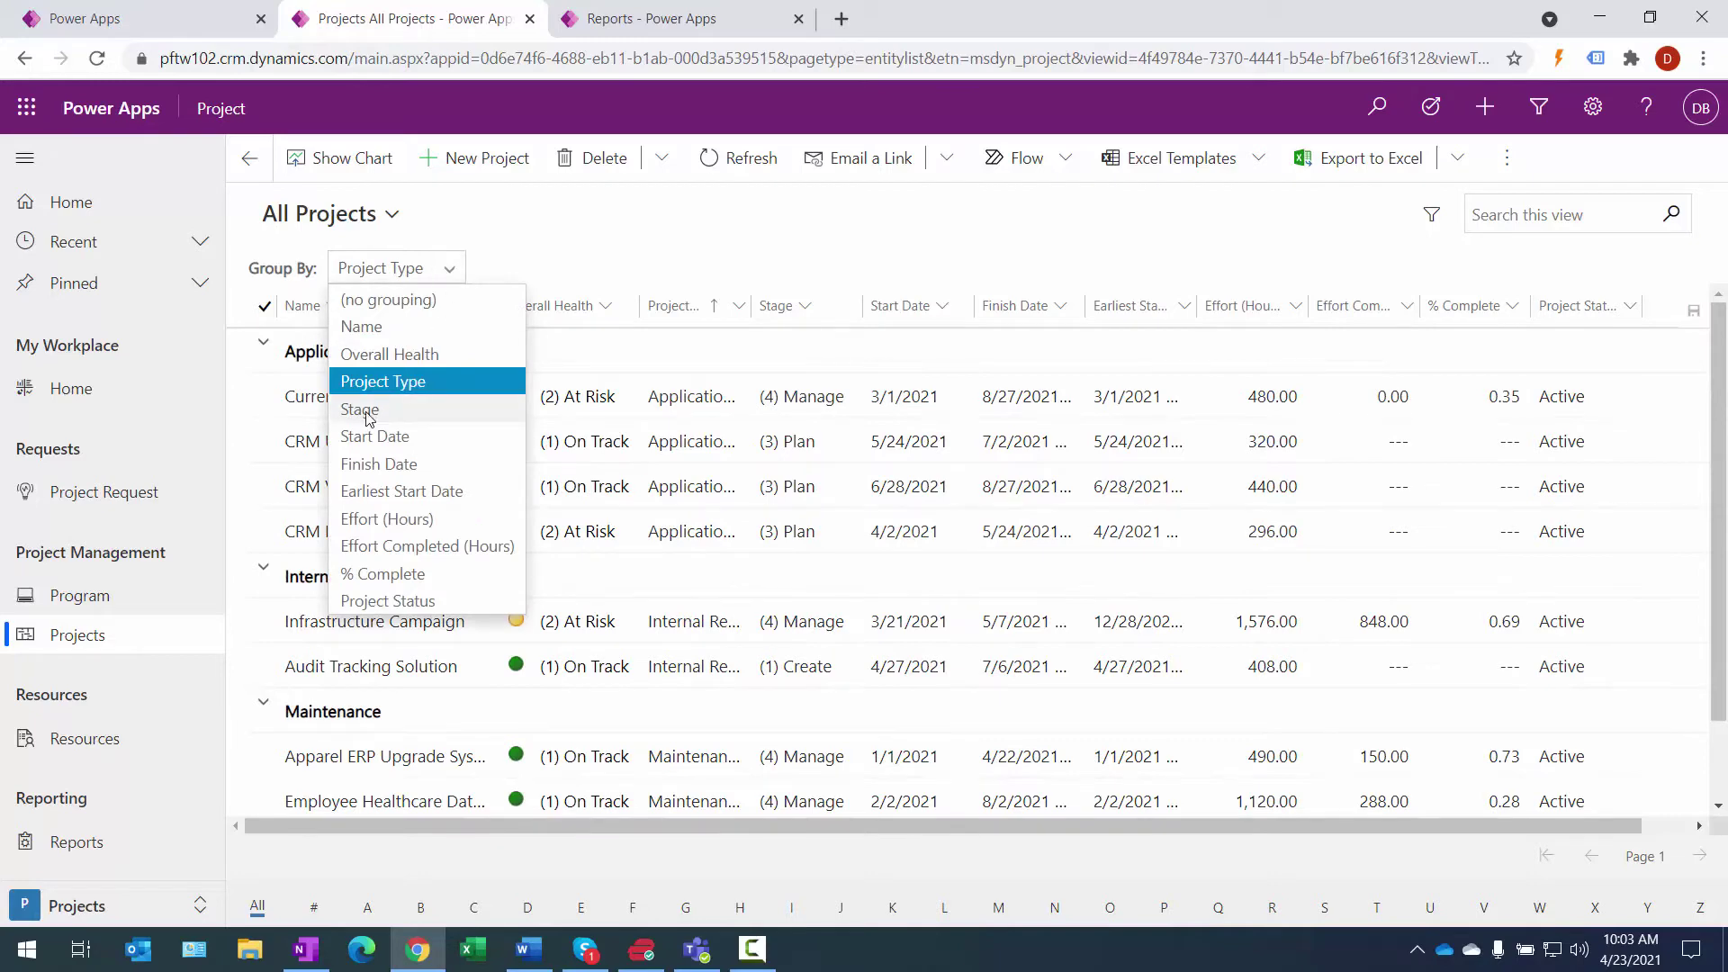
click(366, 410)
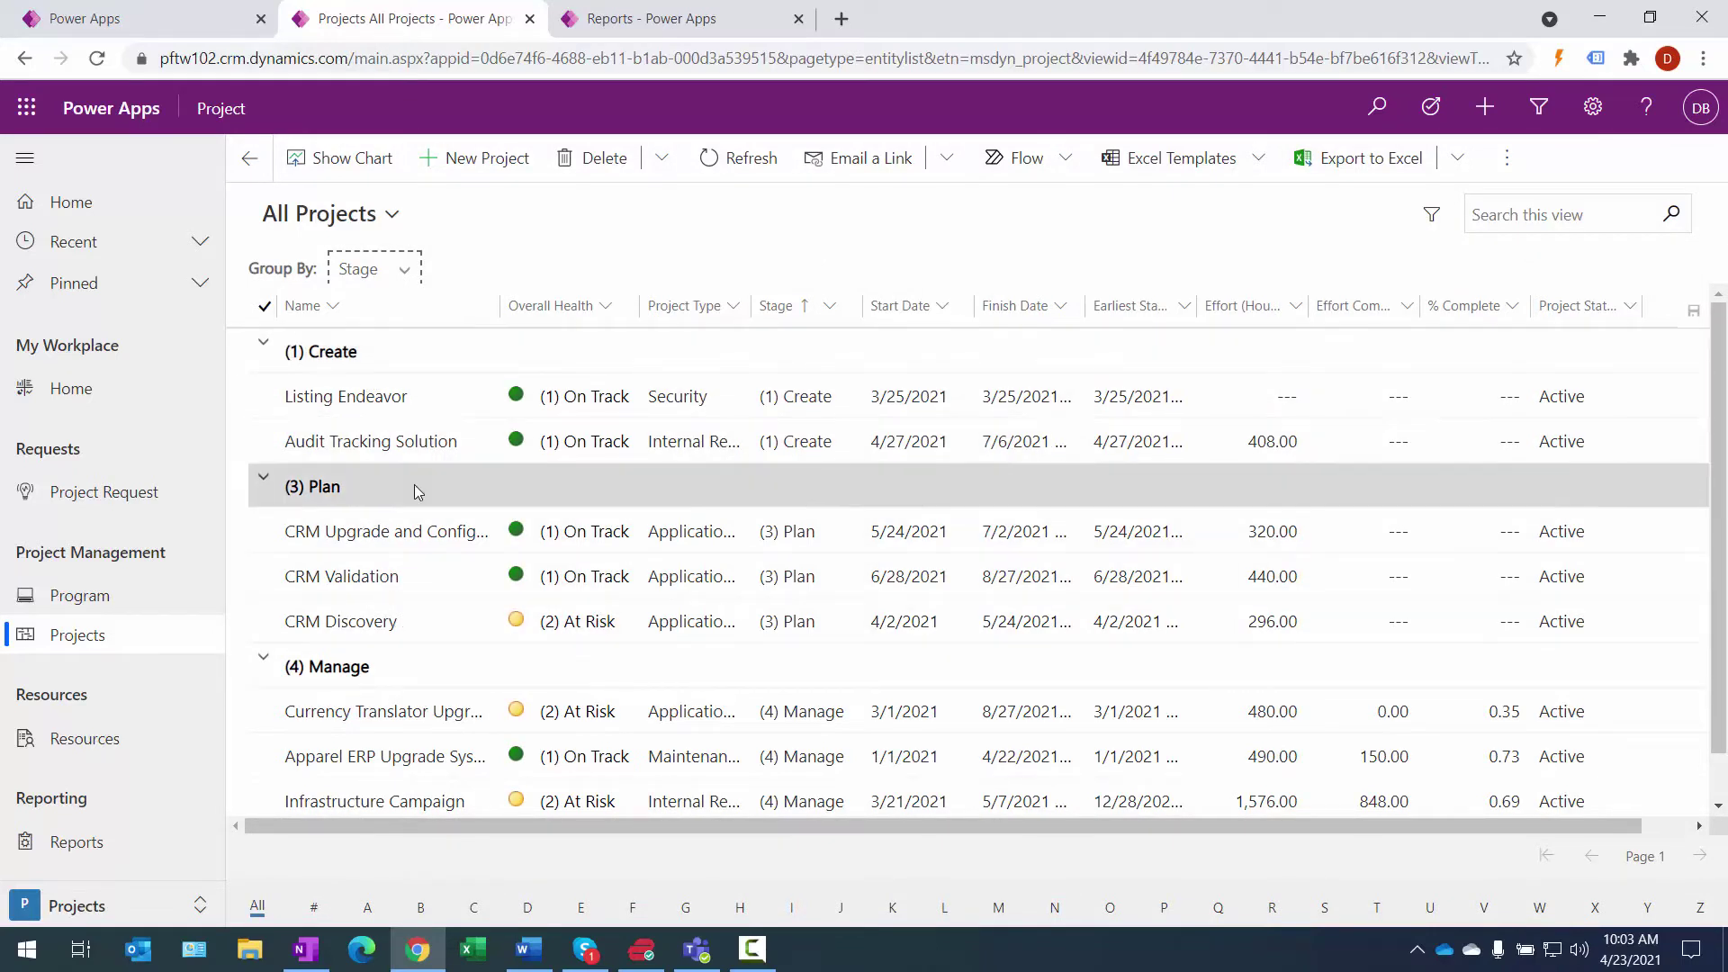
scroll(401, 661, down, 1)
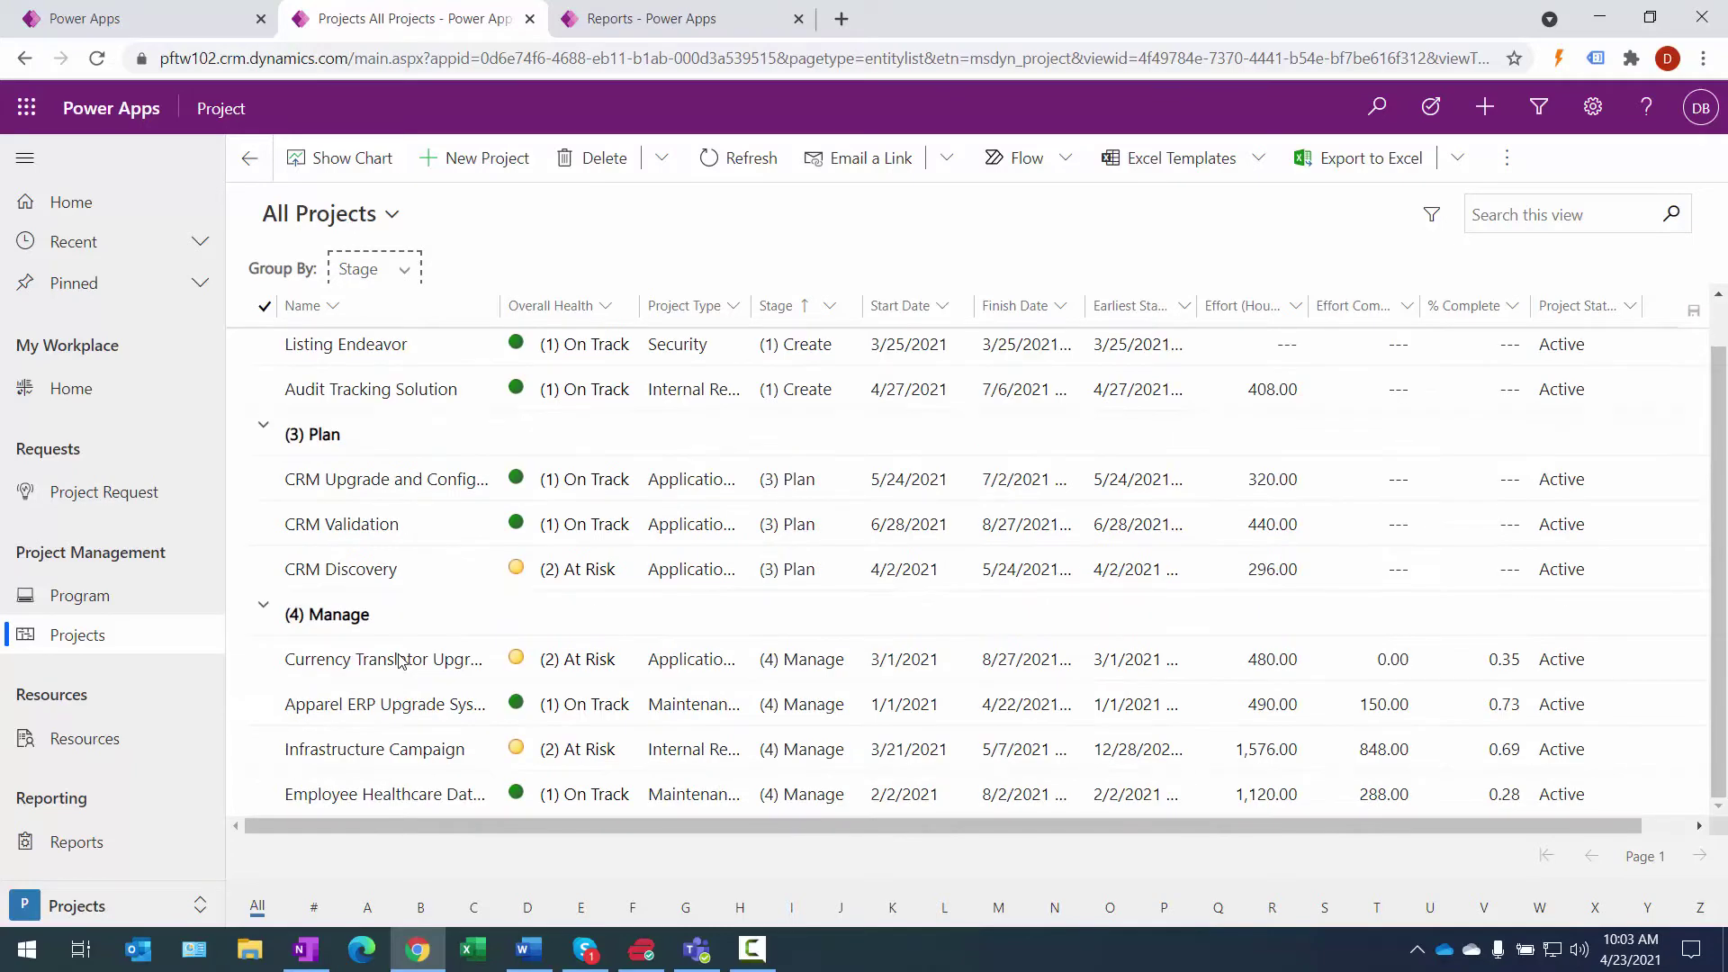
scroll(399, 648, up, 1)
click(404, 269)
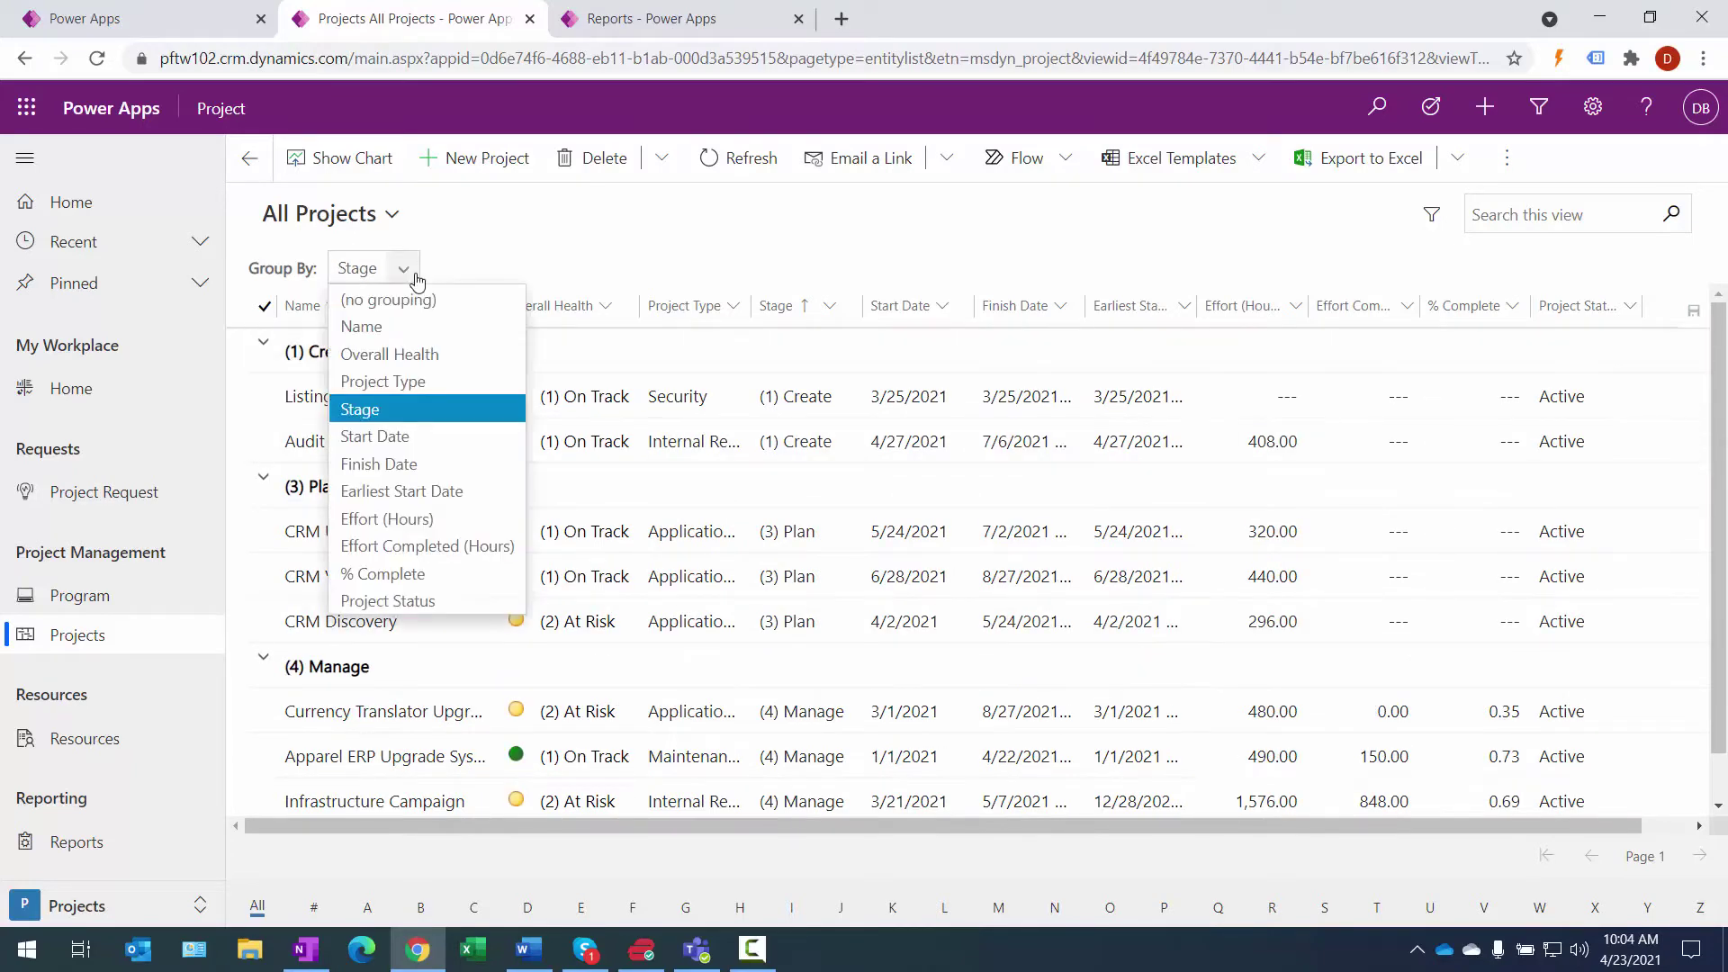
click(398, 302)
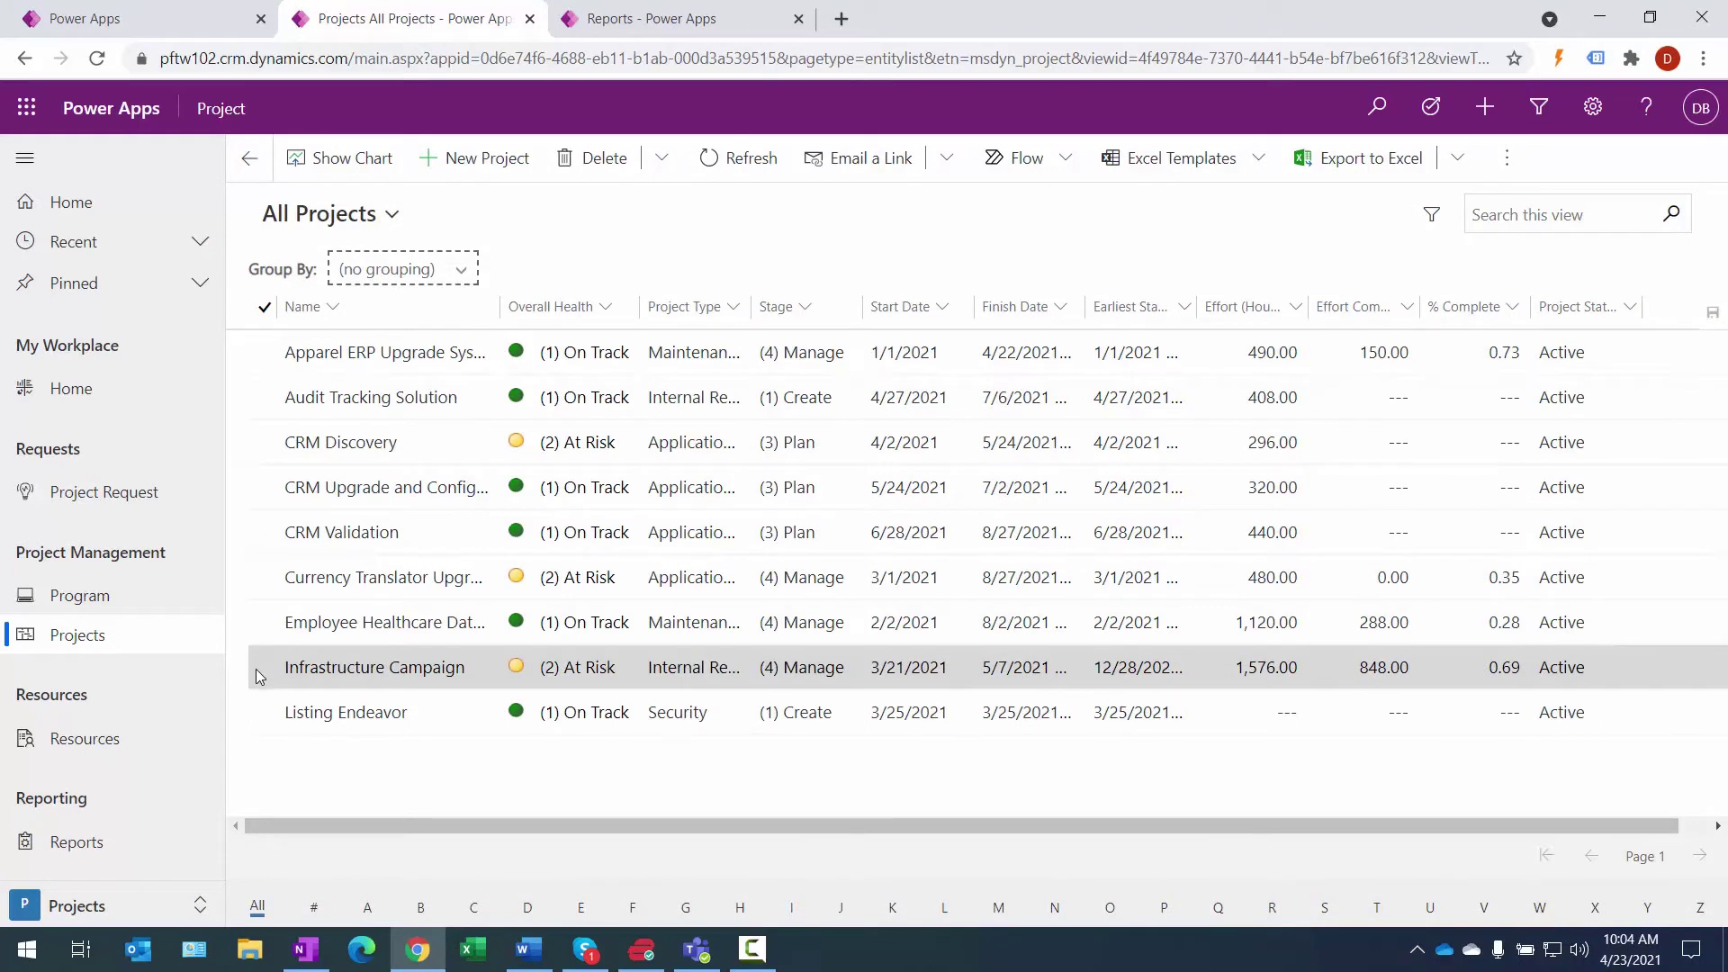
click(260, 675)
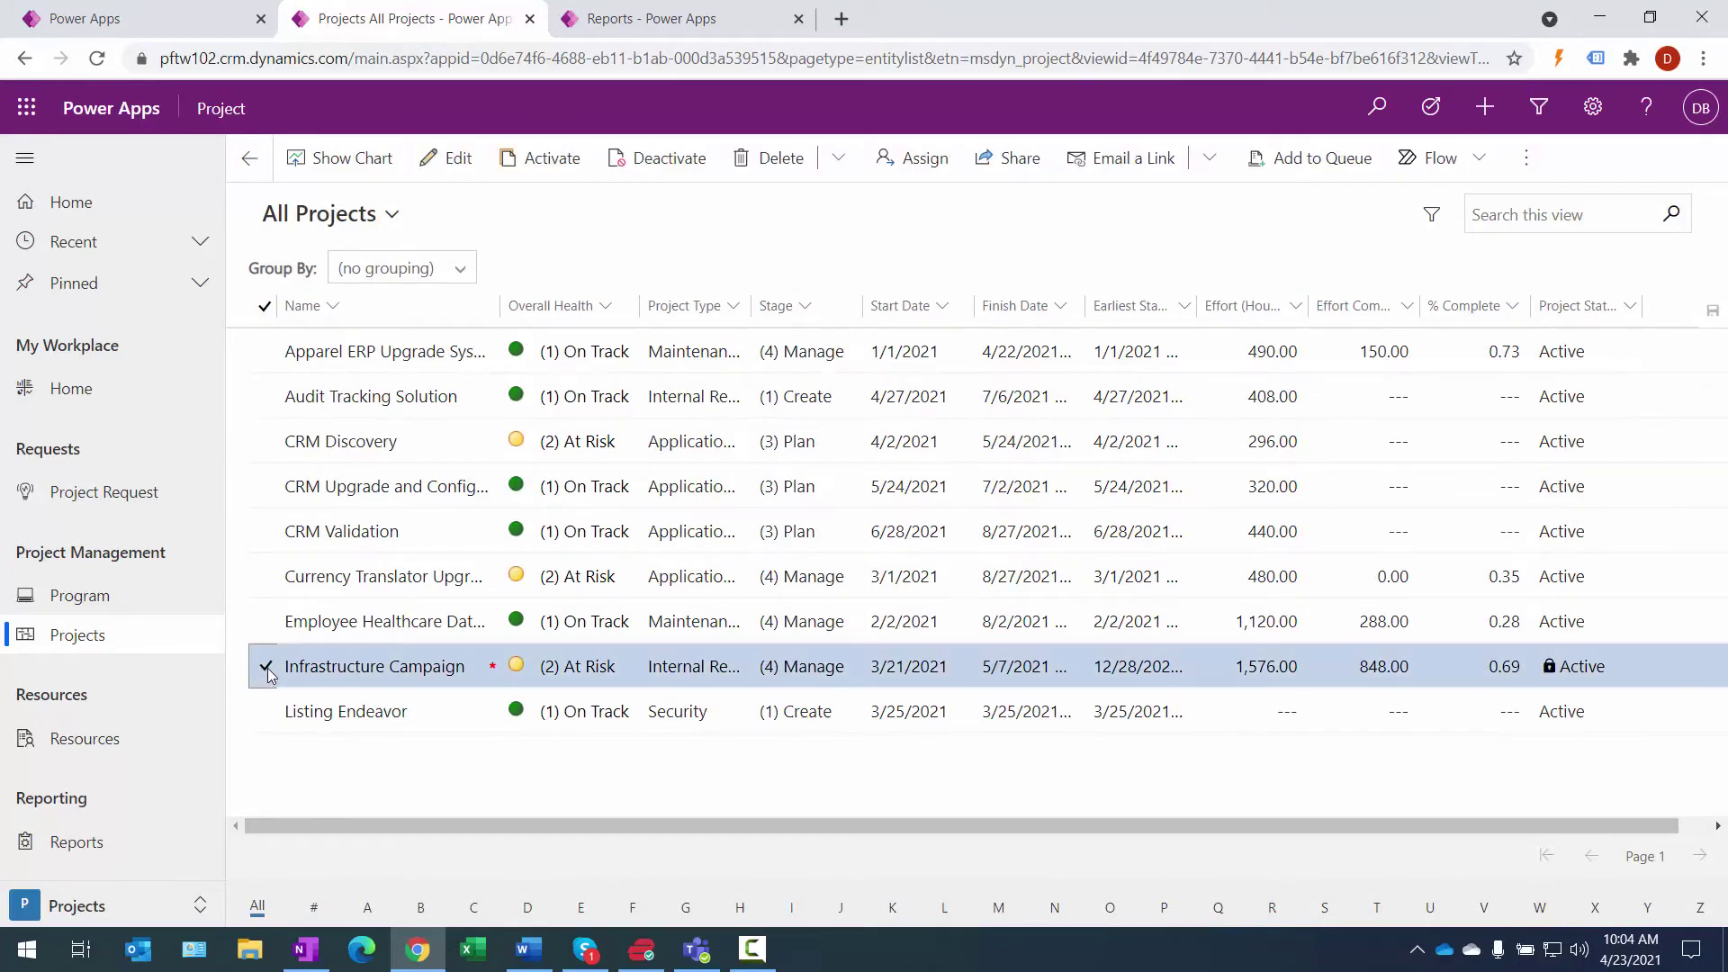
Step: Open the Infrastructure Campaign project form and show the completed Select stage details
click(430, 164)
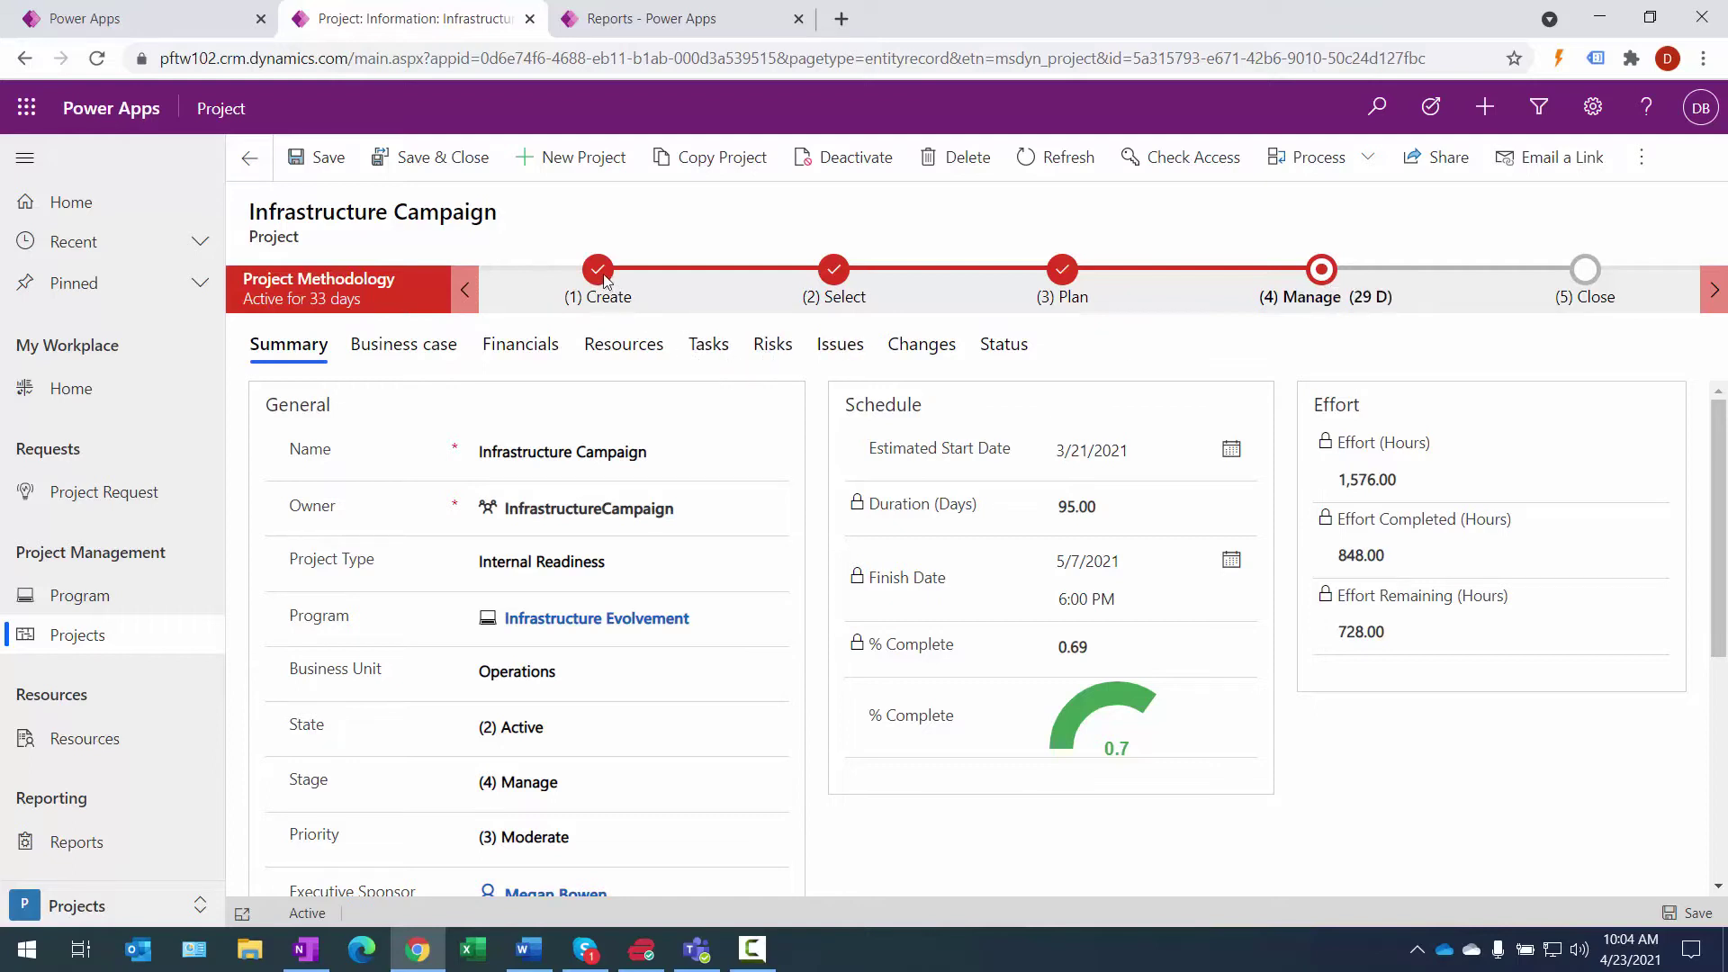
click(832, 270)
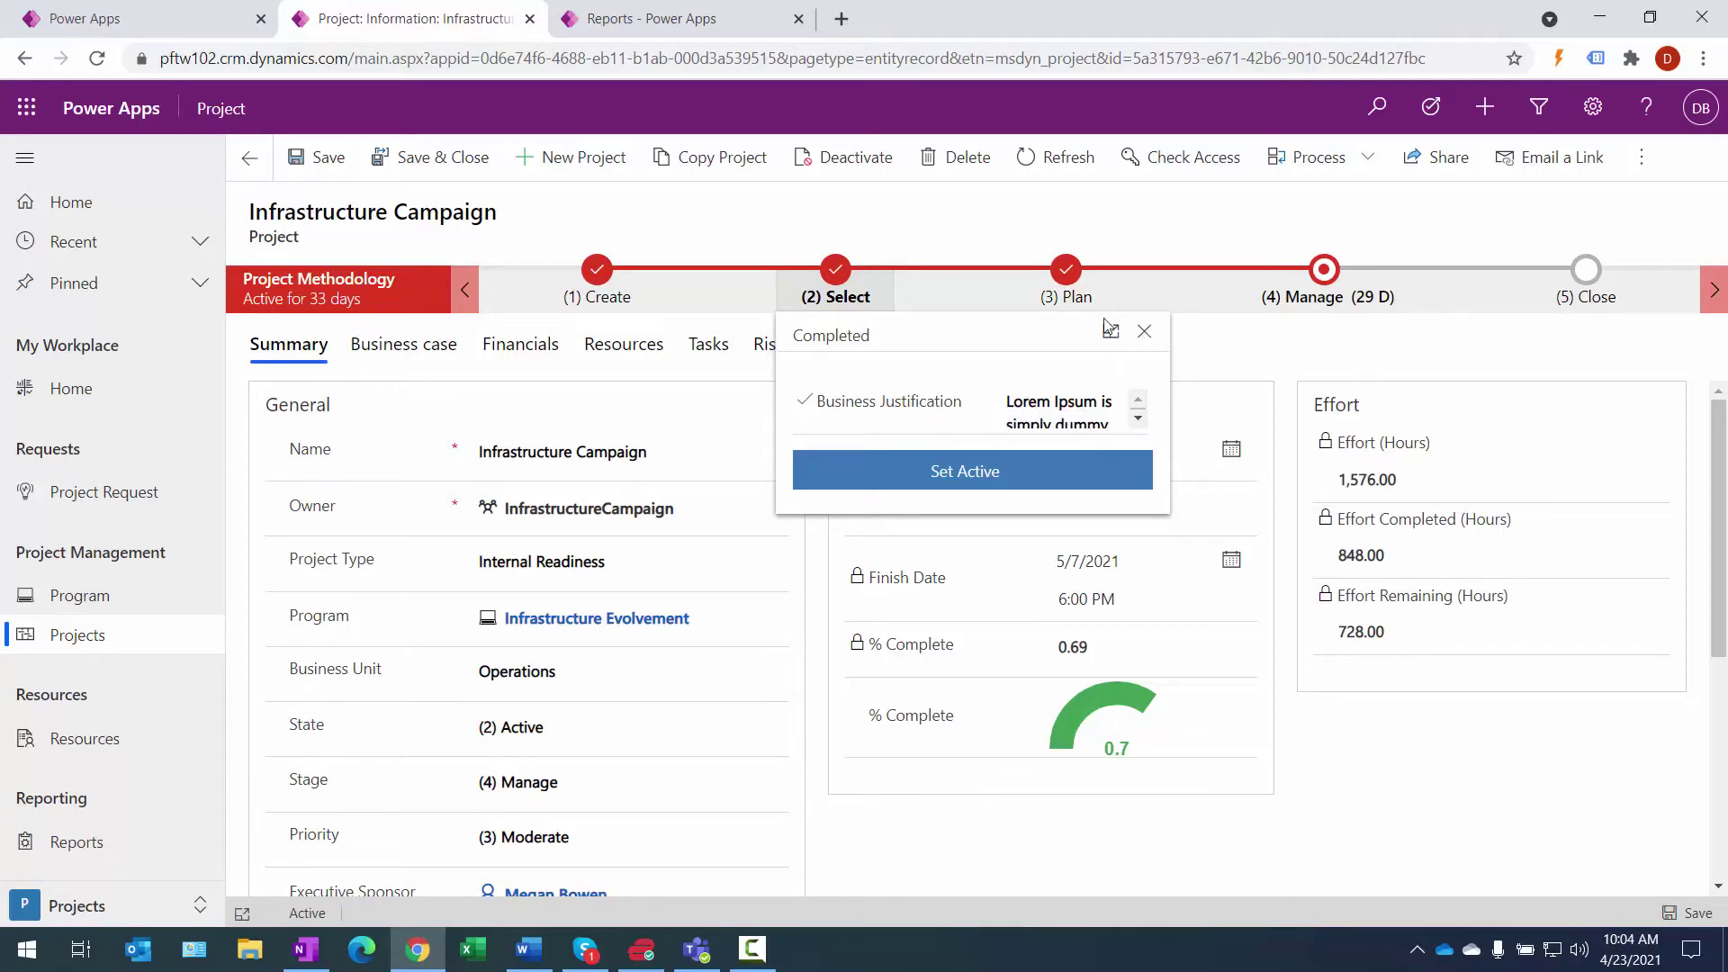
click(1142, 333)
click(1067, 275)
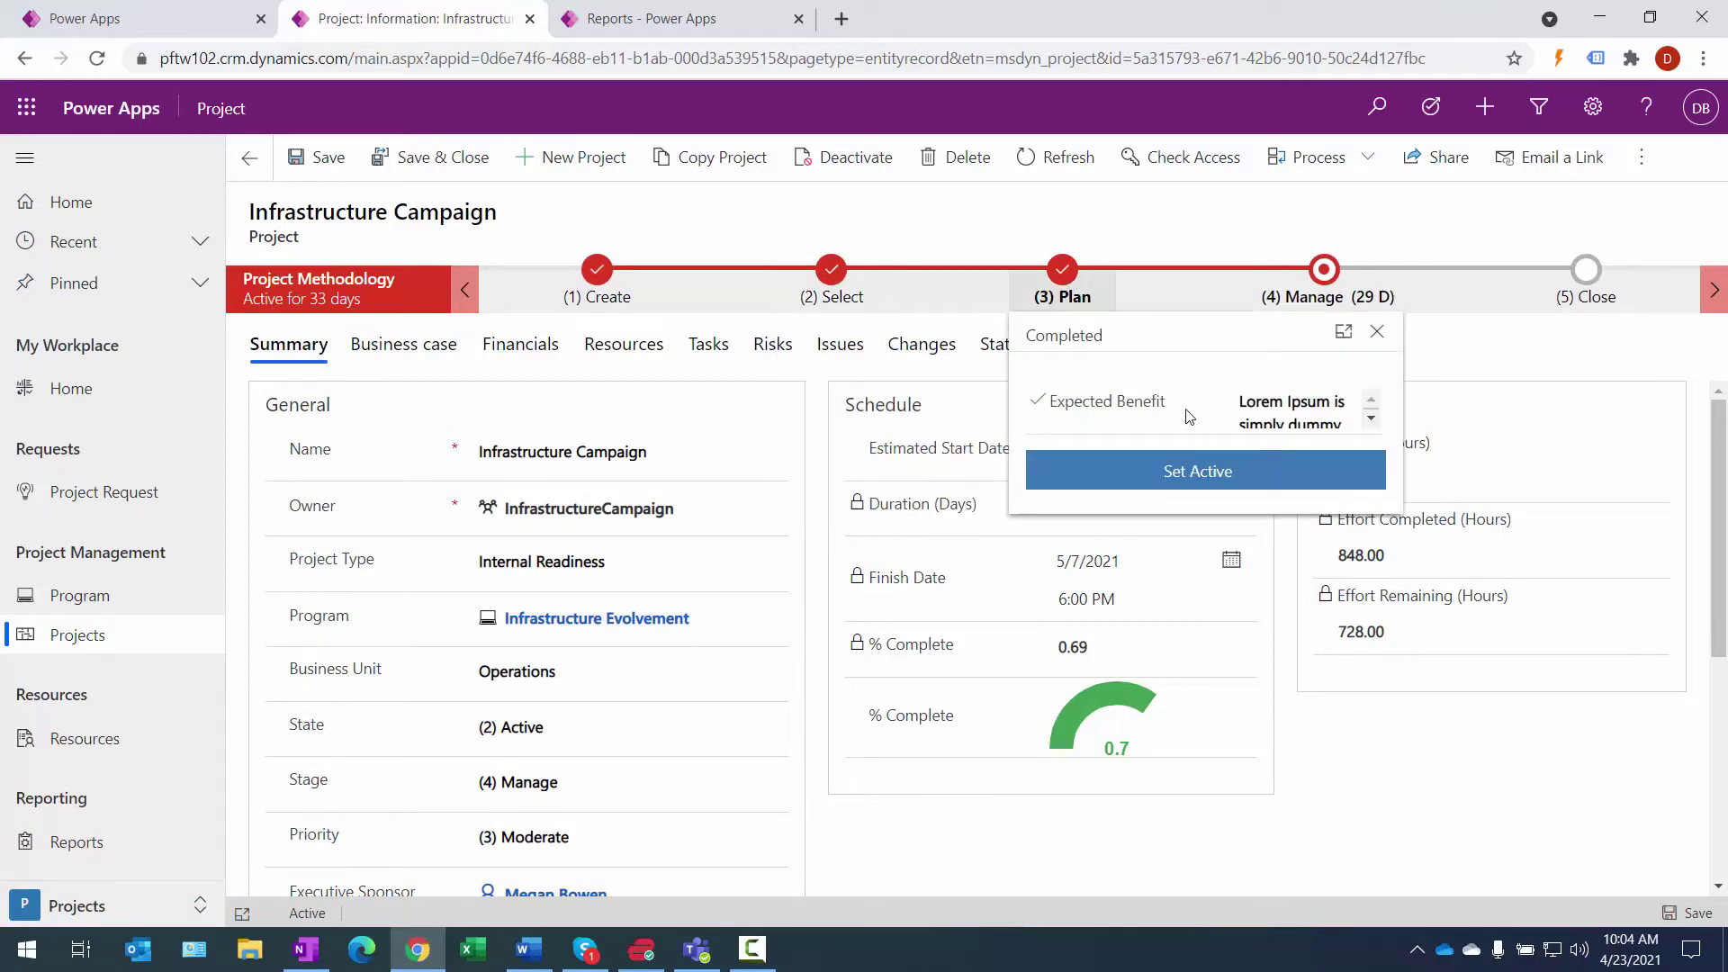
click(1376, 332)
click(1321, 270)
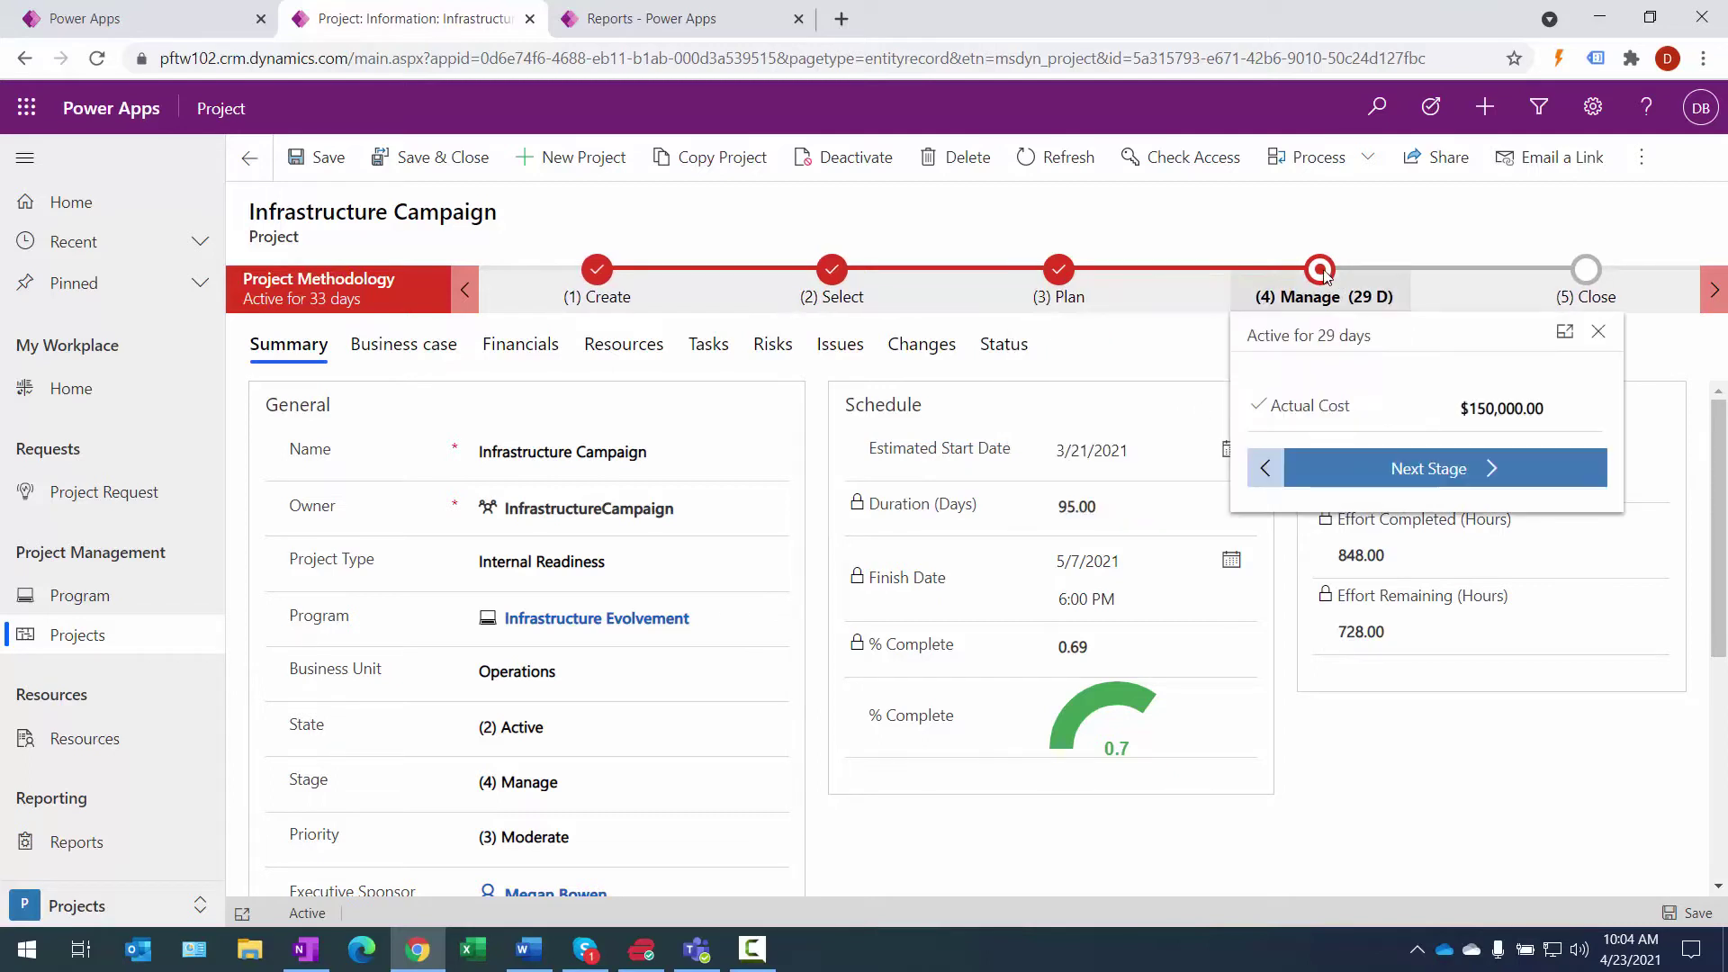
click(1598, 334)
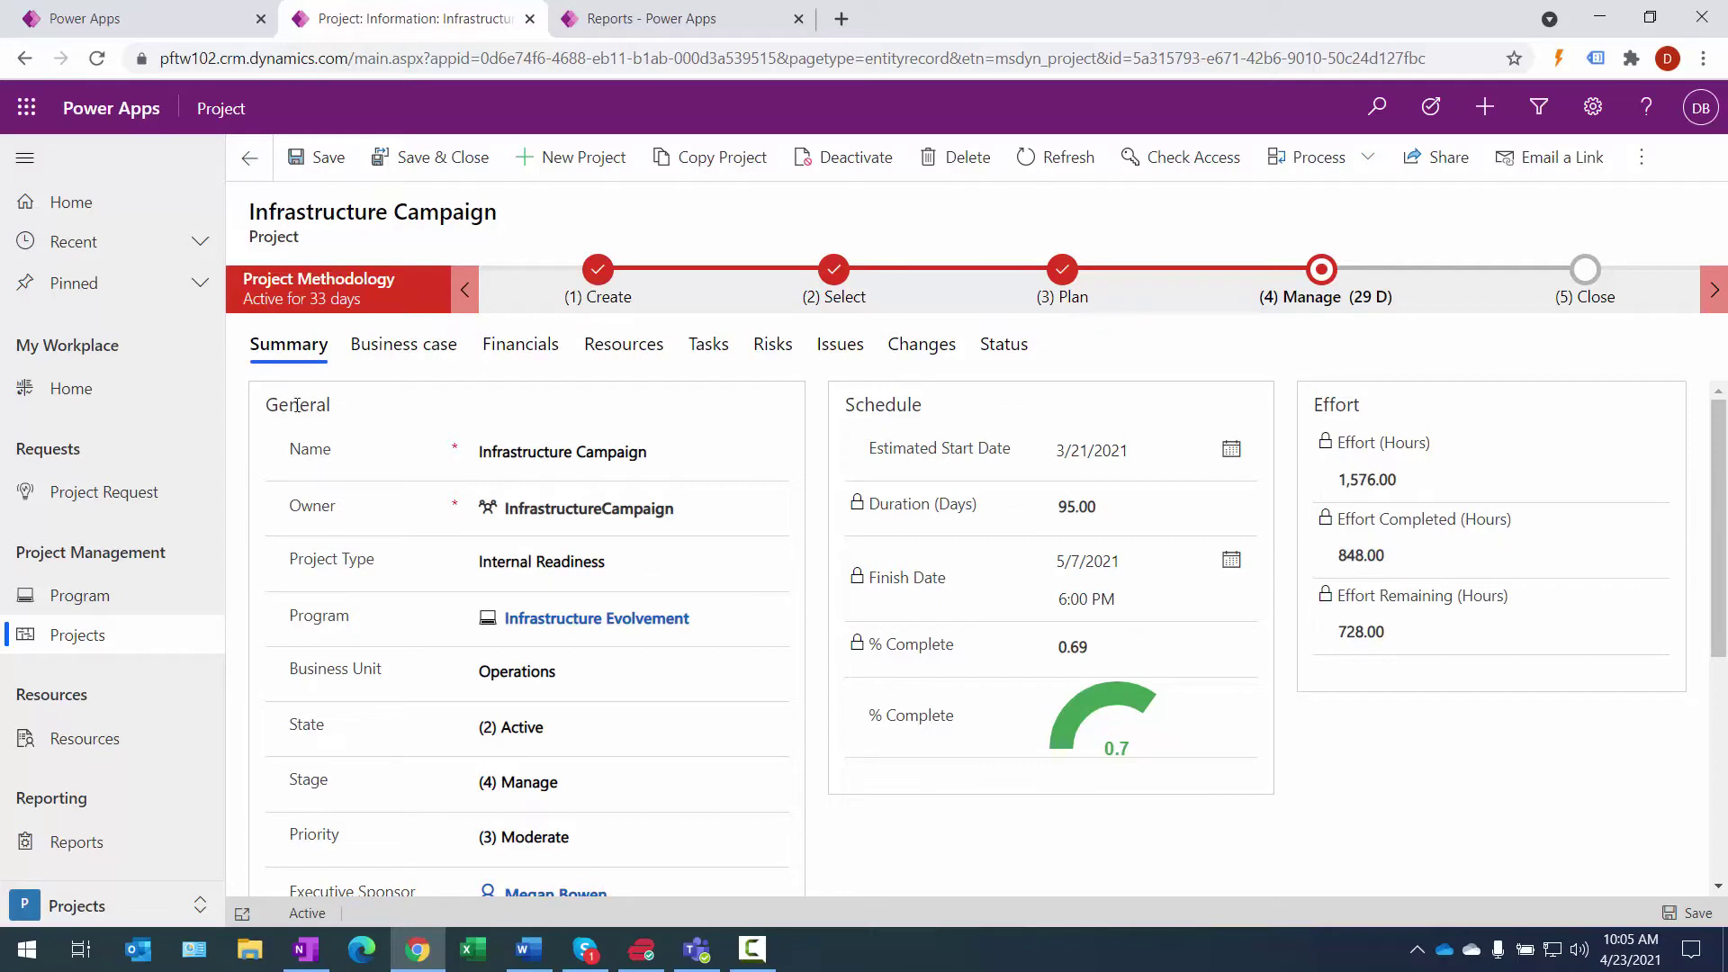
scroll(326, 448, down, 1)
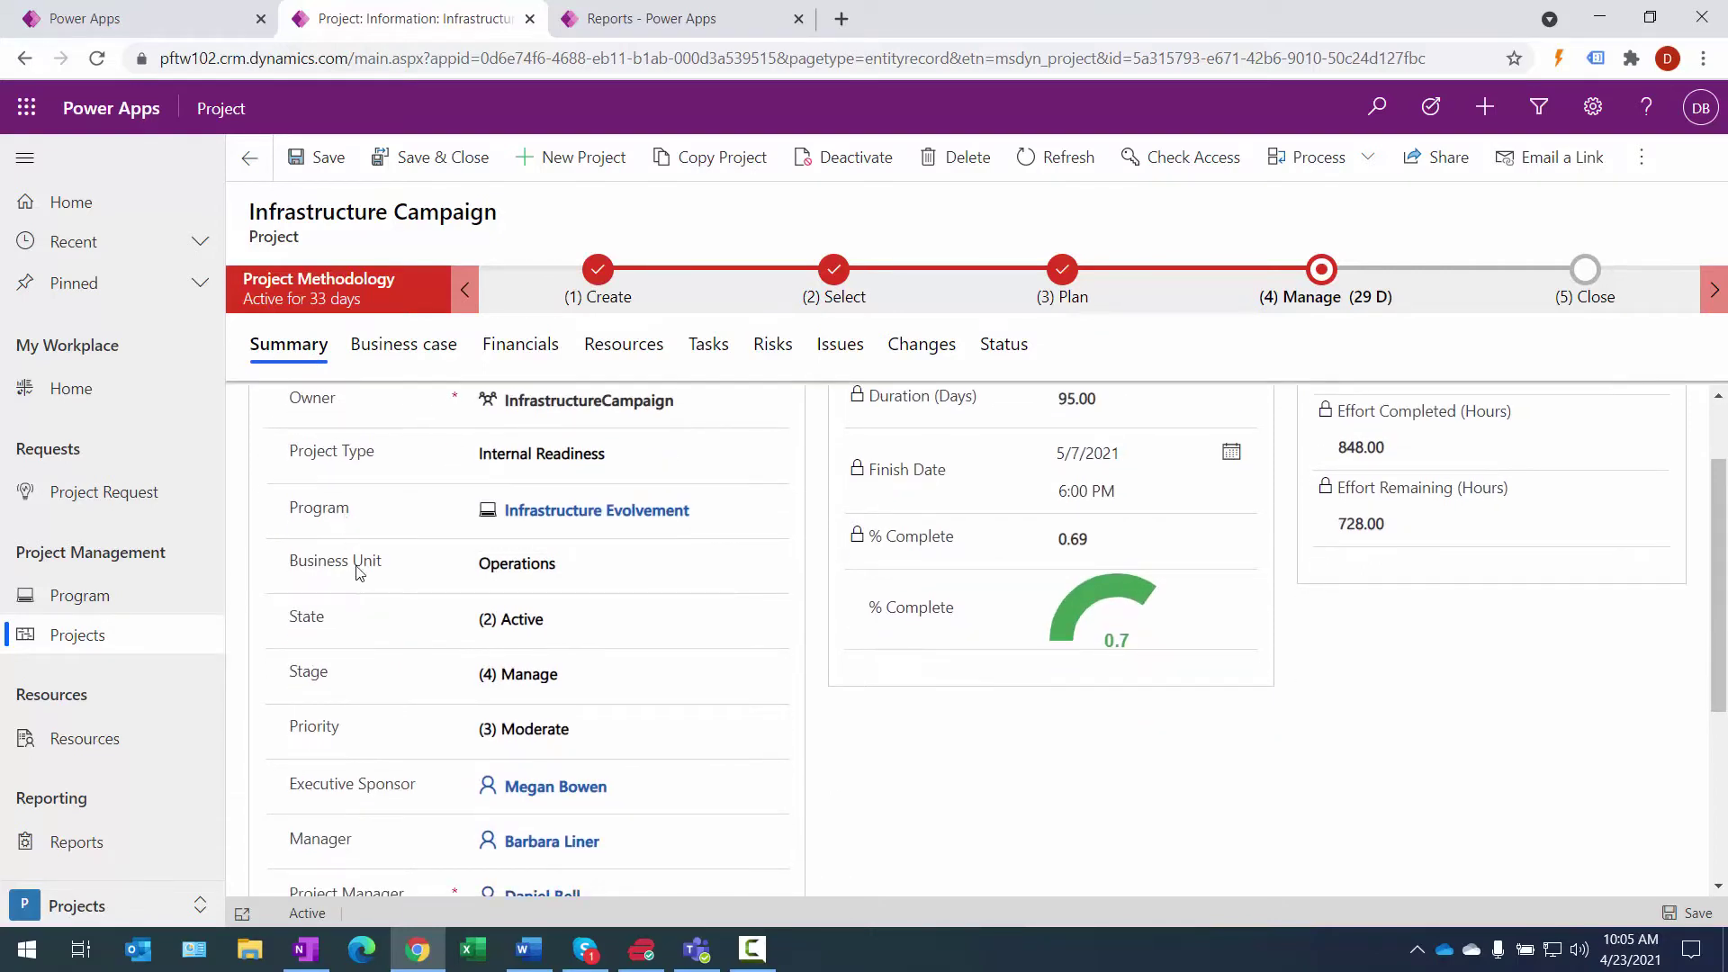
scroll(395, 508, up, 1)
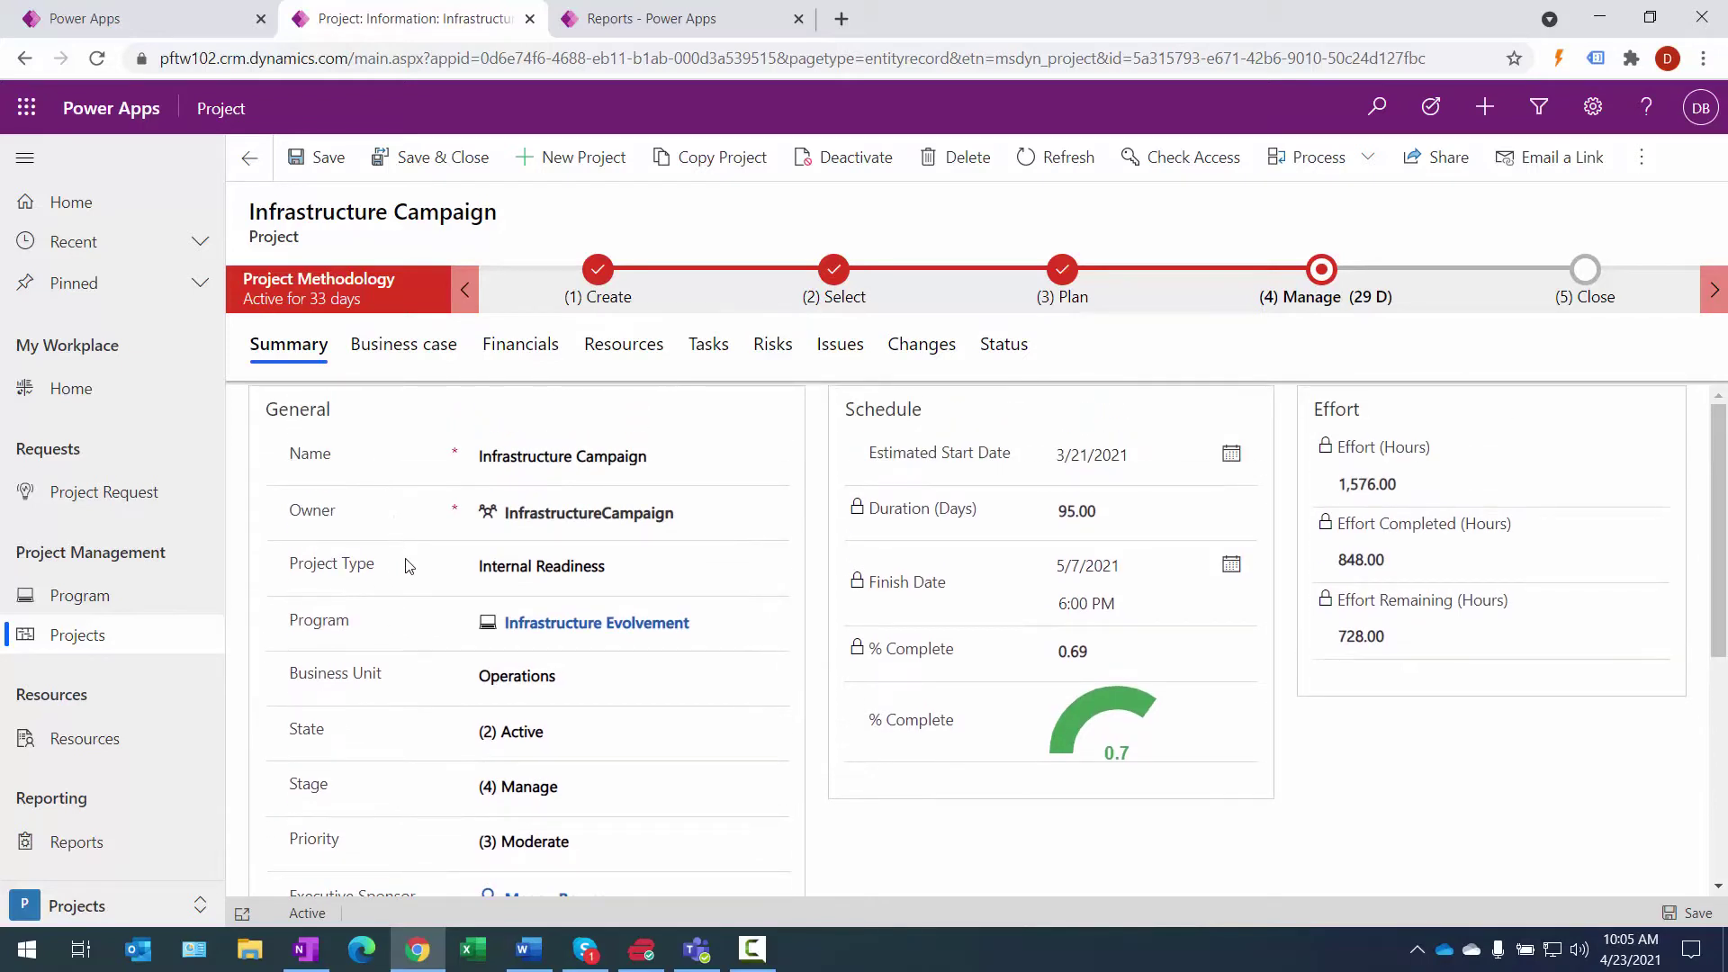
scroll(407, 565, down, 3)
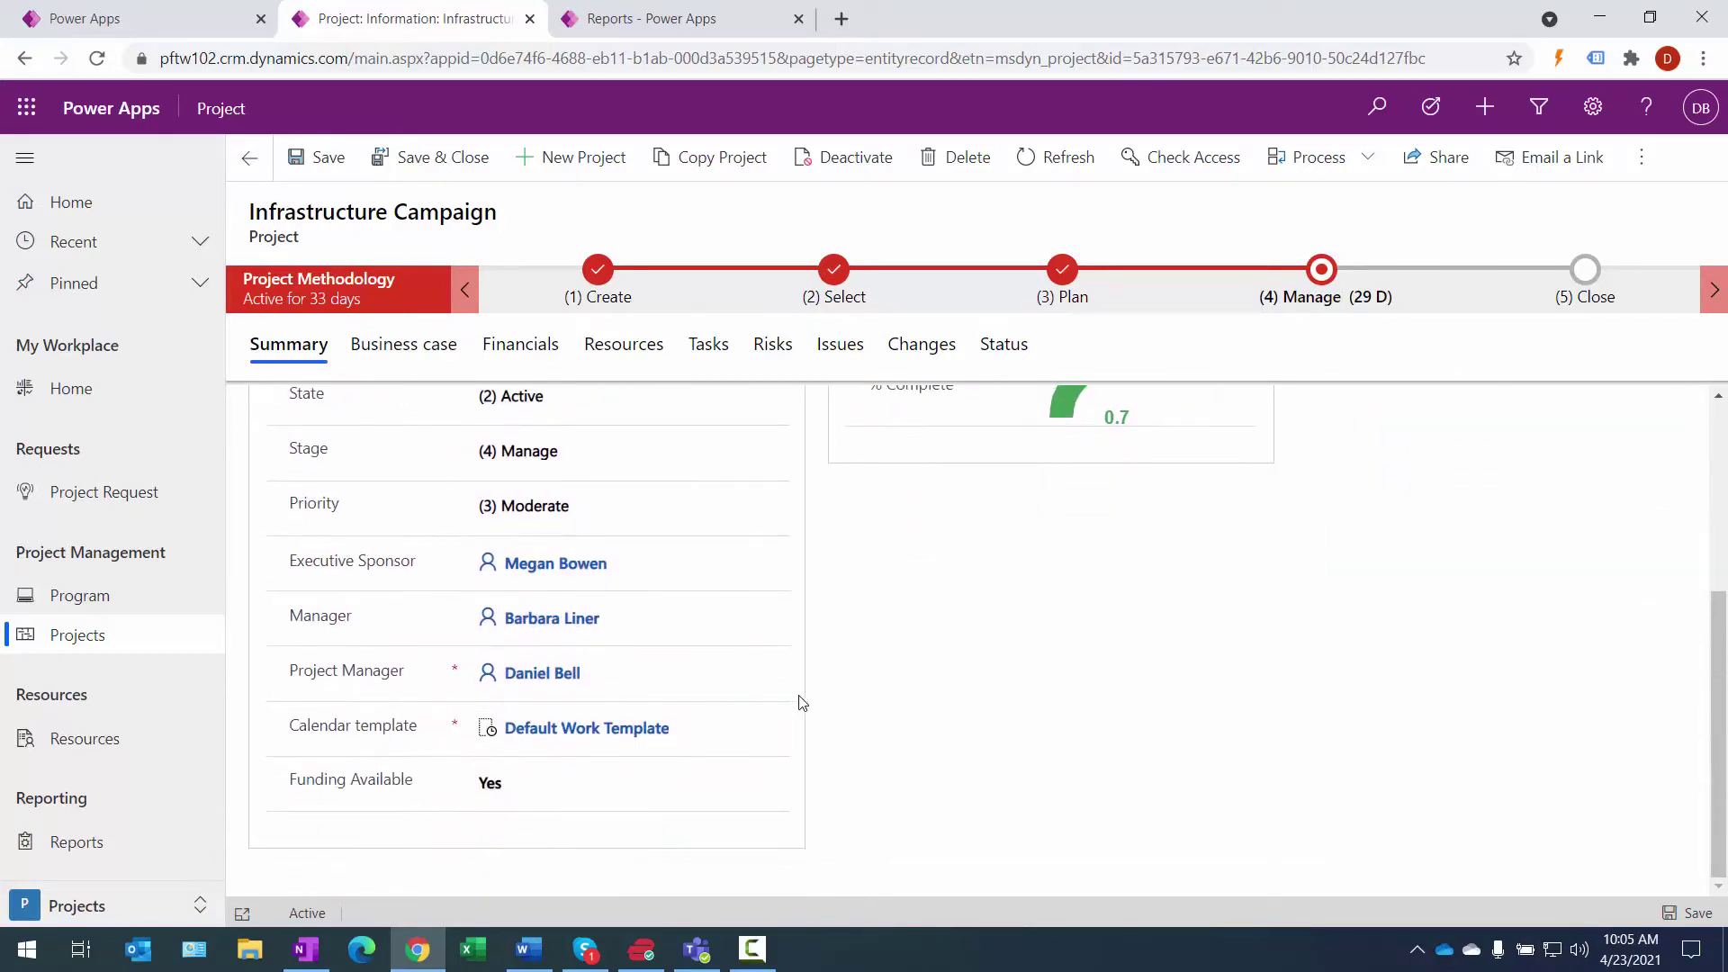
scroll(802, 702, up, 3)
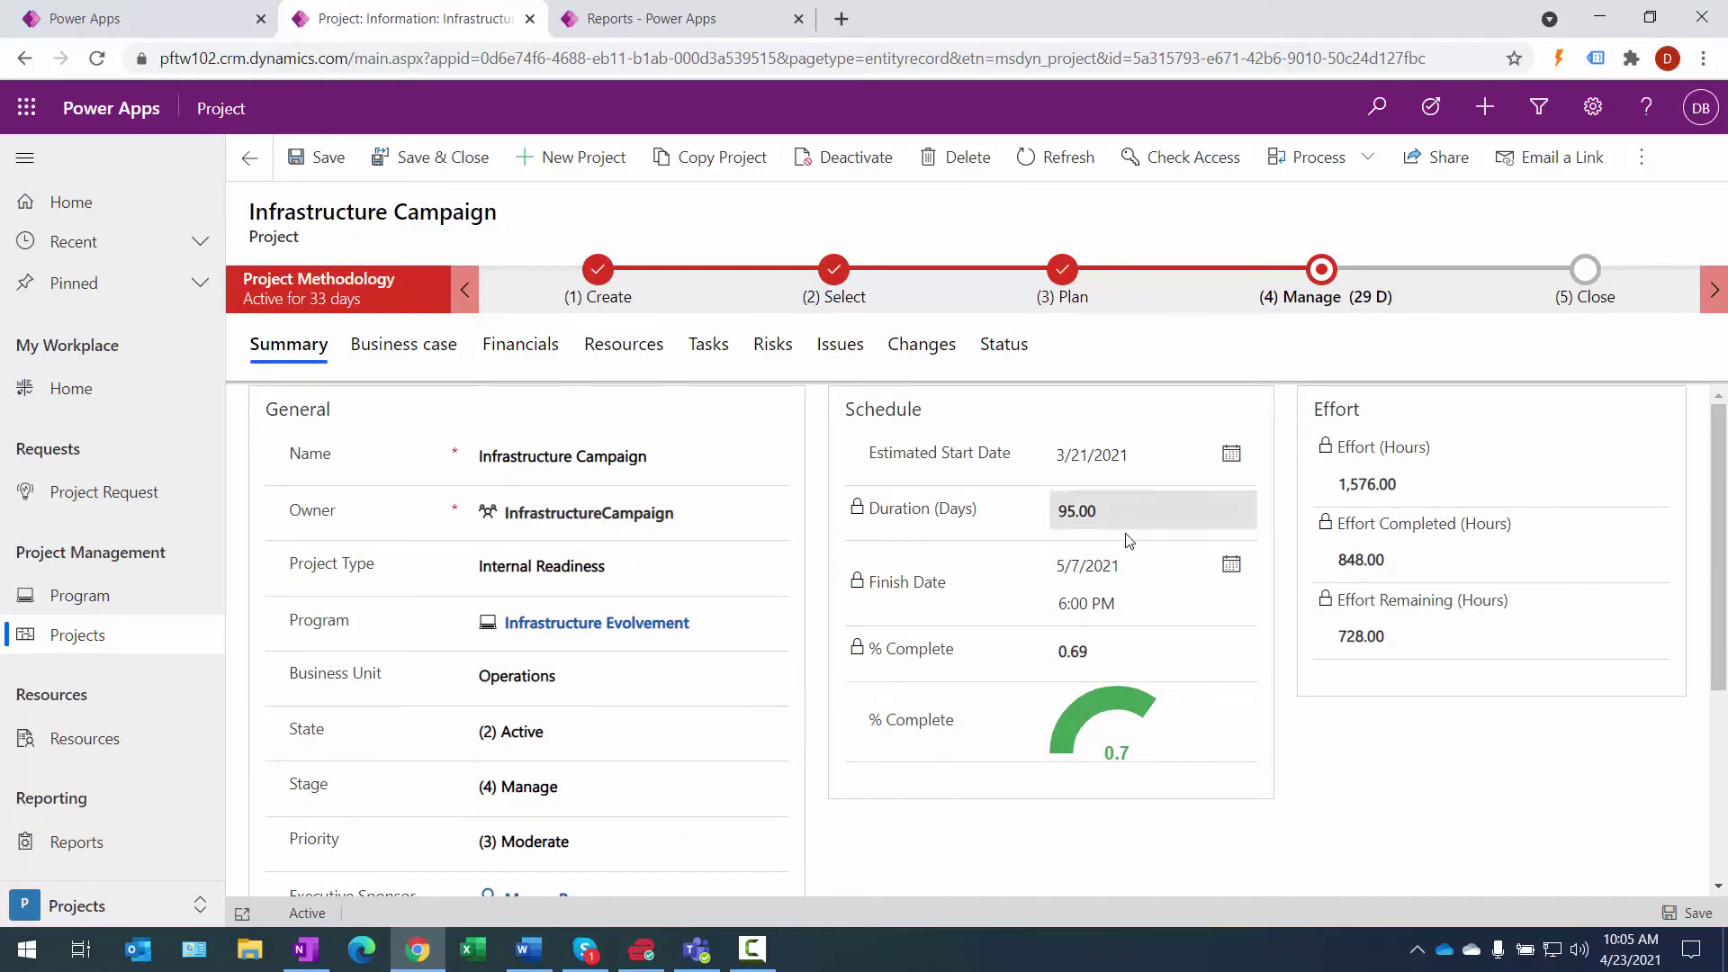
Step: Review the Business case labels (Project Description, Business Justification, Expected Benefit), then view Financials
click(419, 349)
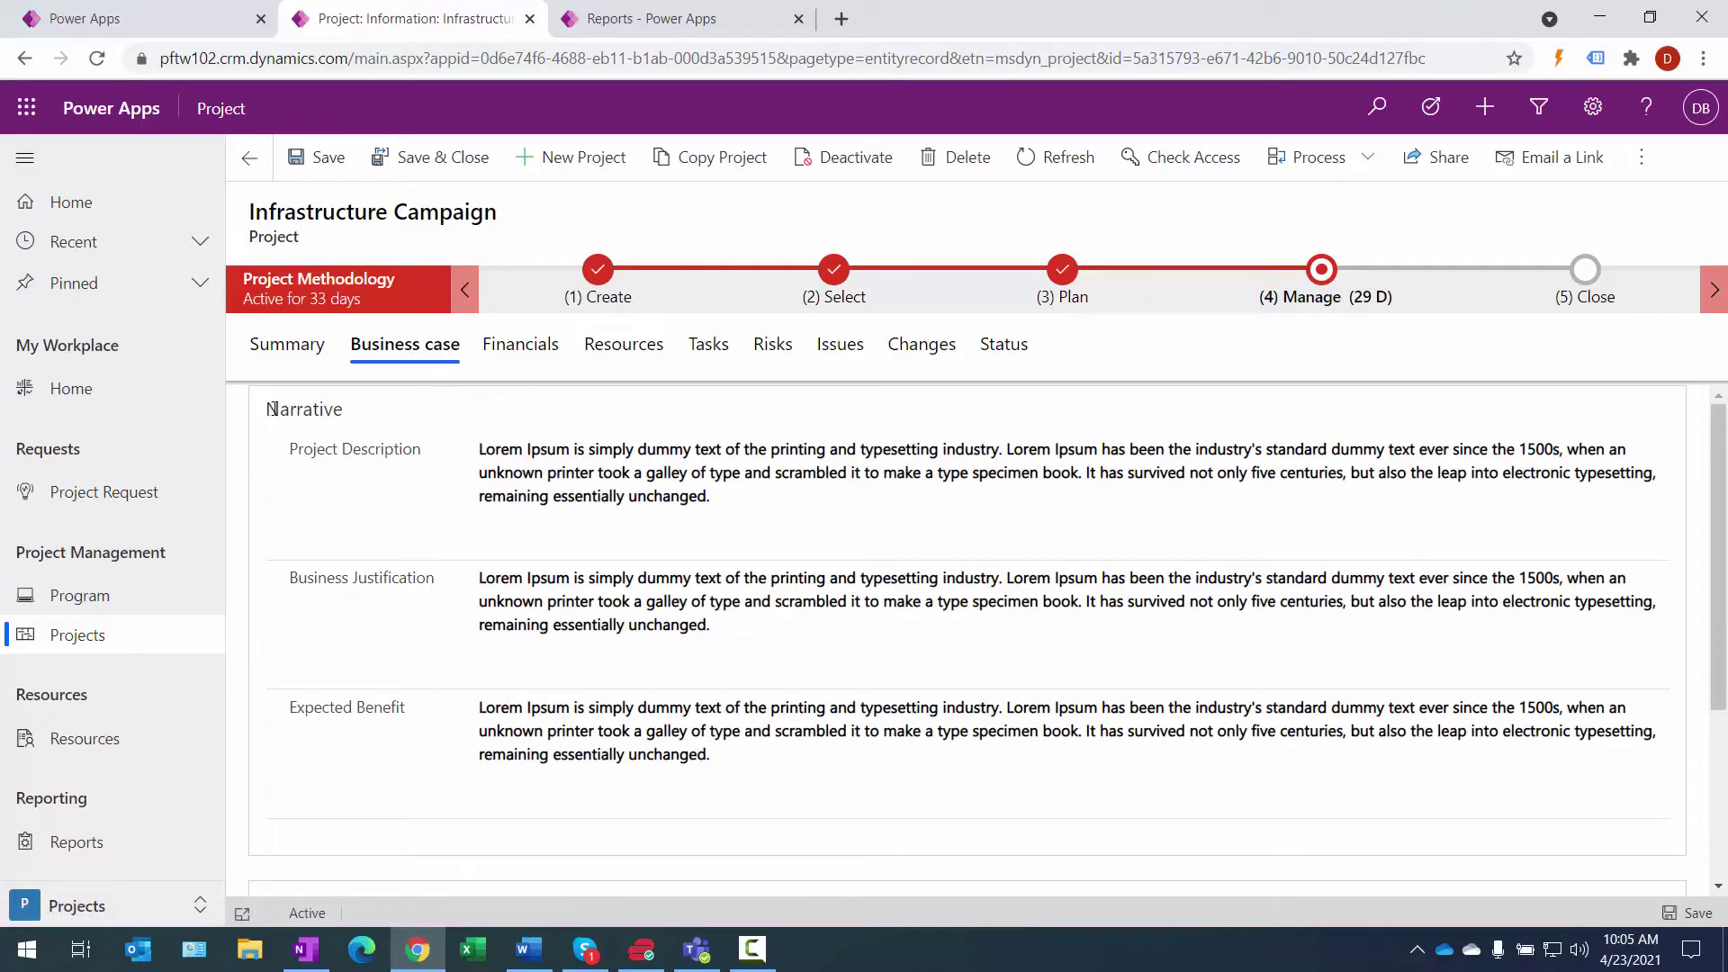
double_click(323, 416)
click(354, 433)
drag(425, 458, 293, 462)
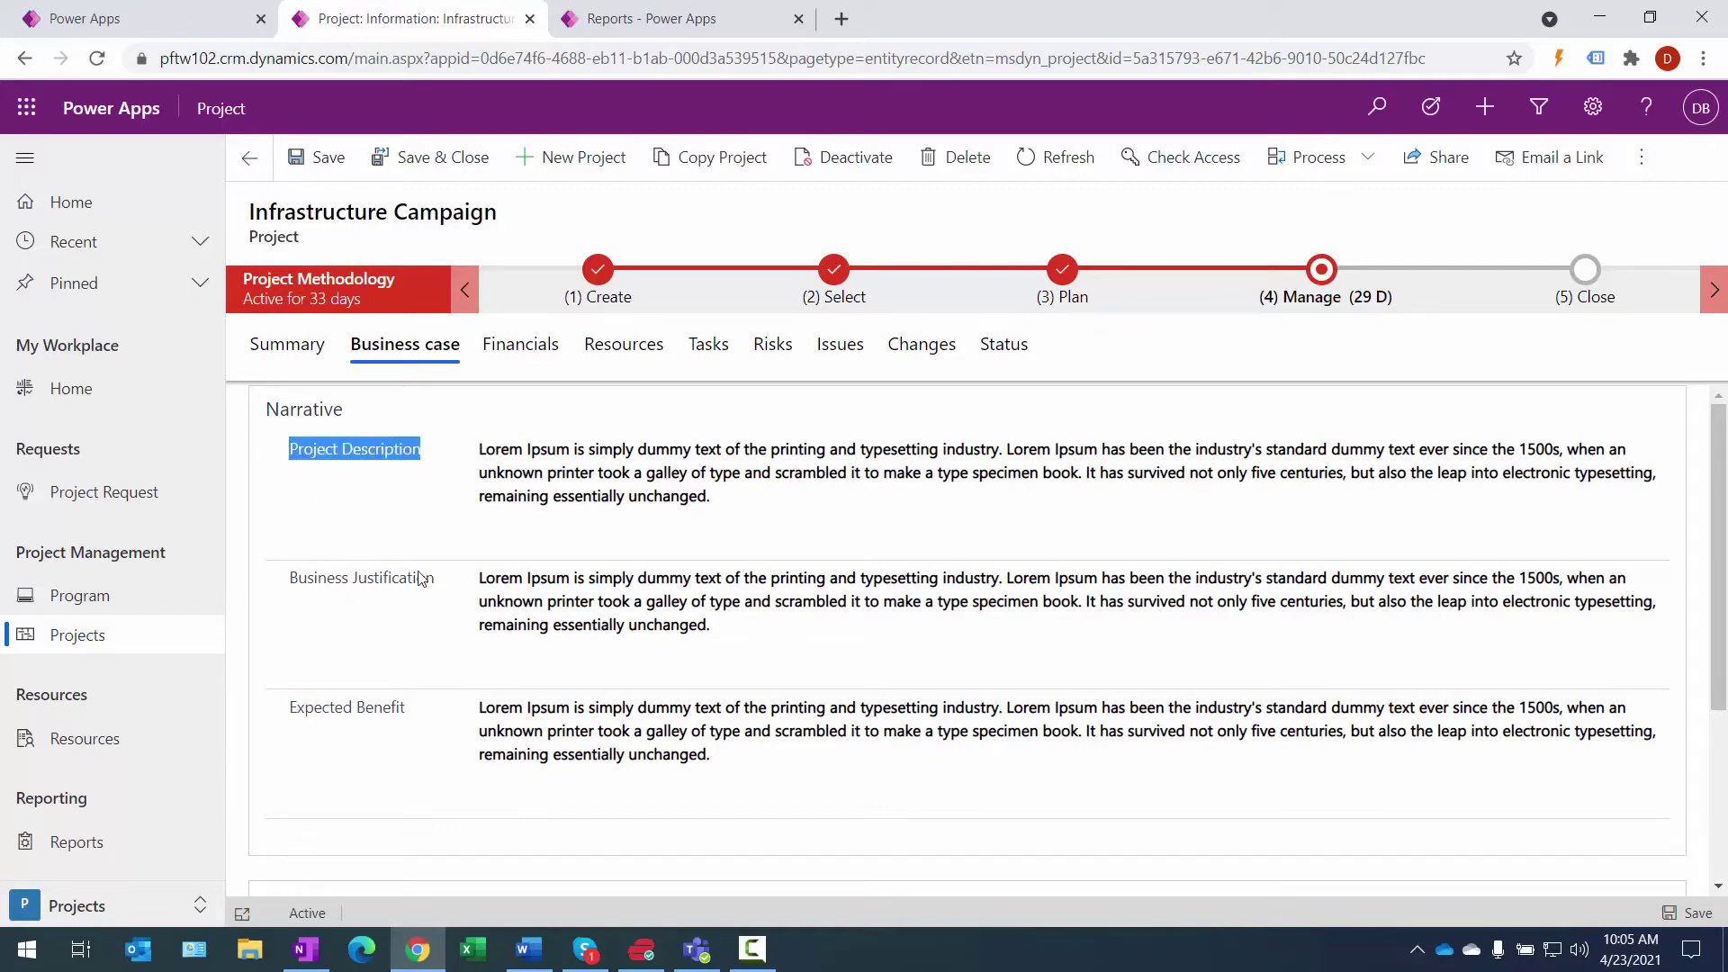
drag(420, 578, 290, 584)
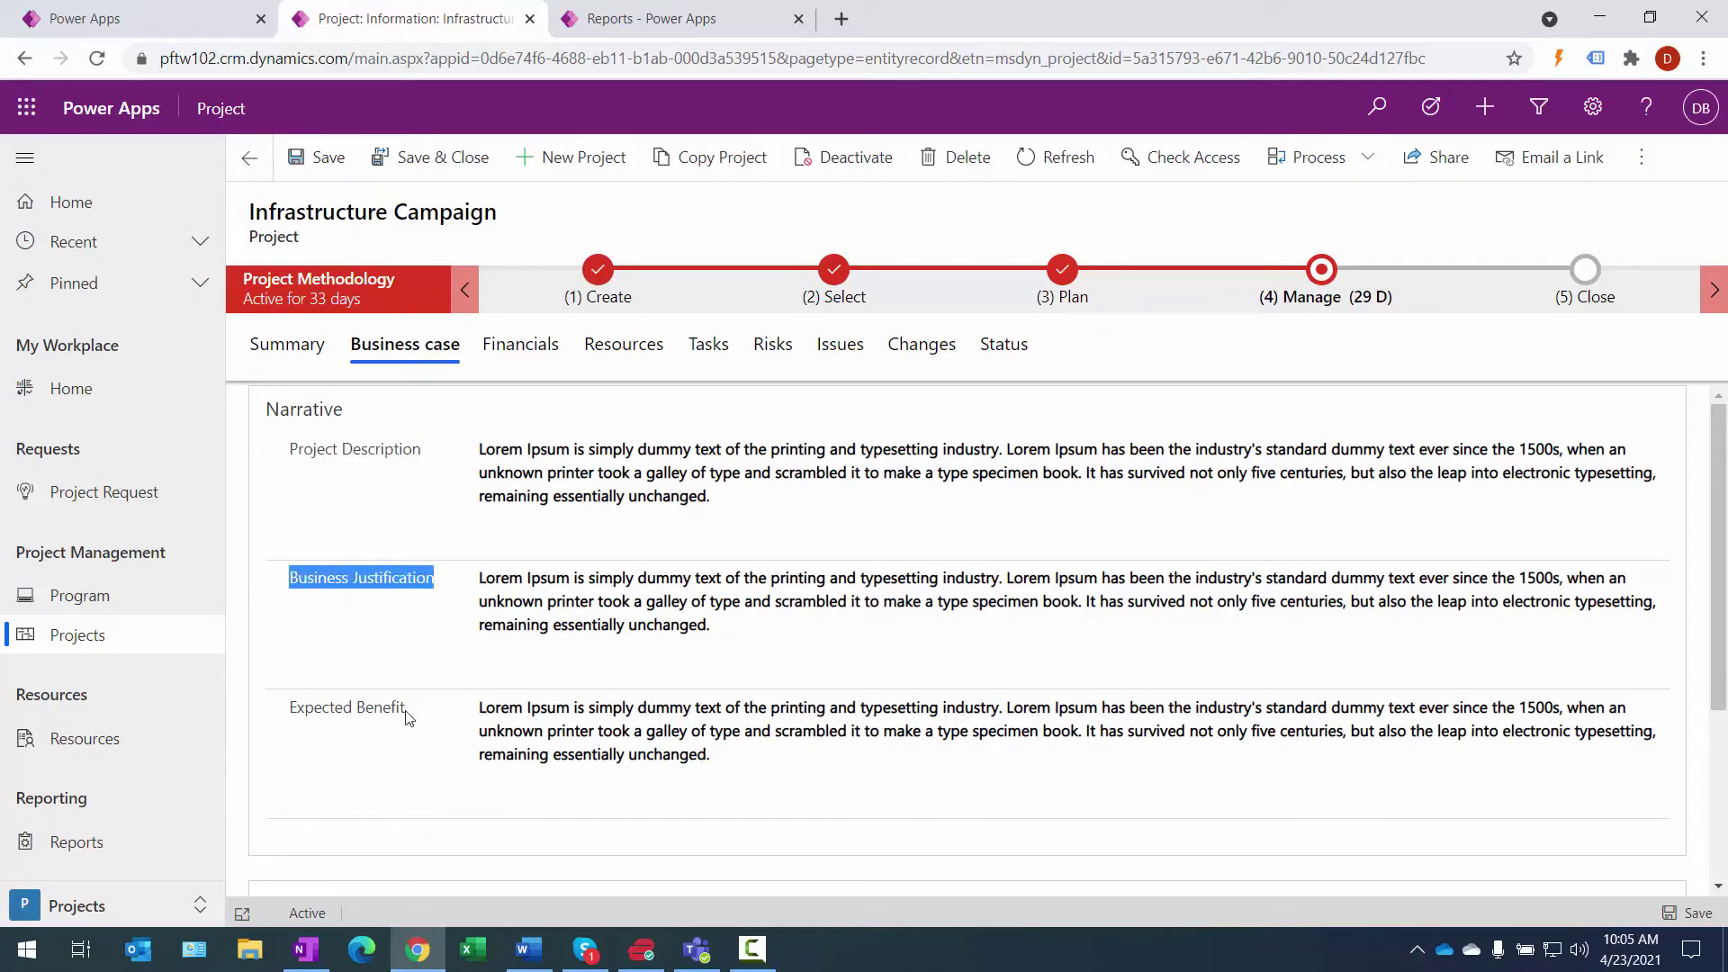
drag(407, 717, 293, 710)
click(347, 588)
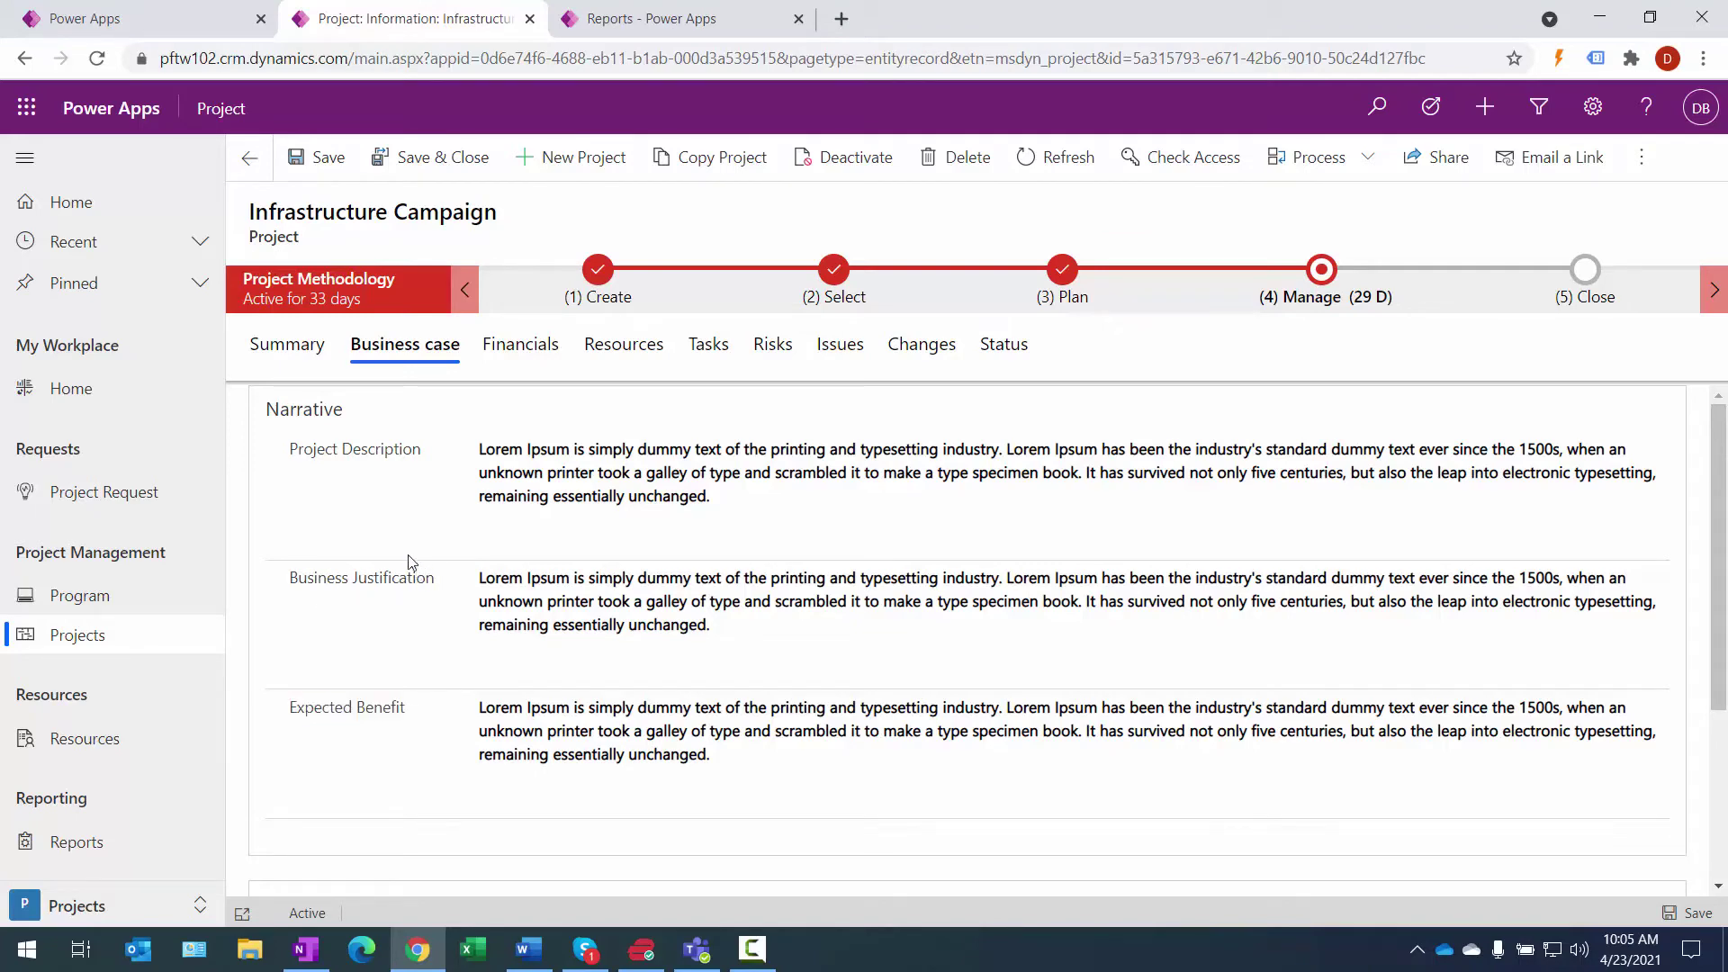
click(519, 357)
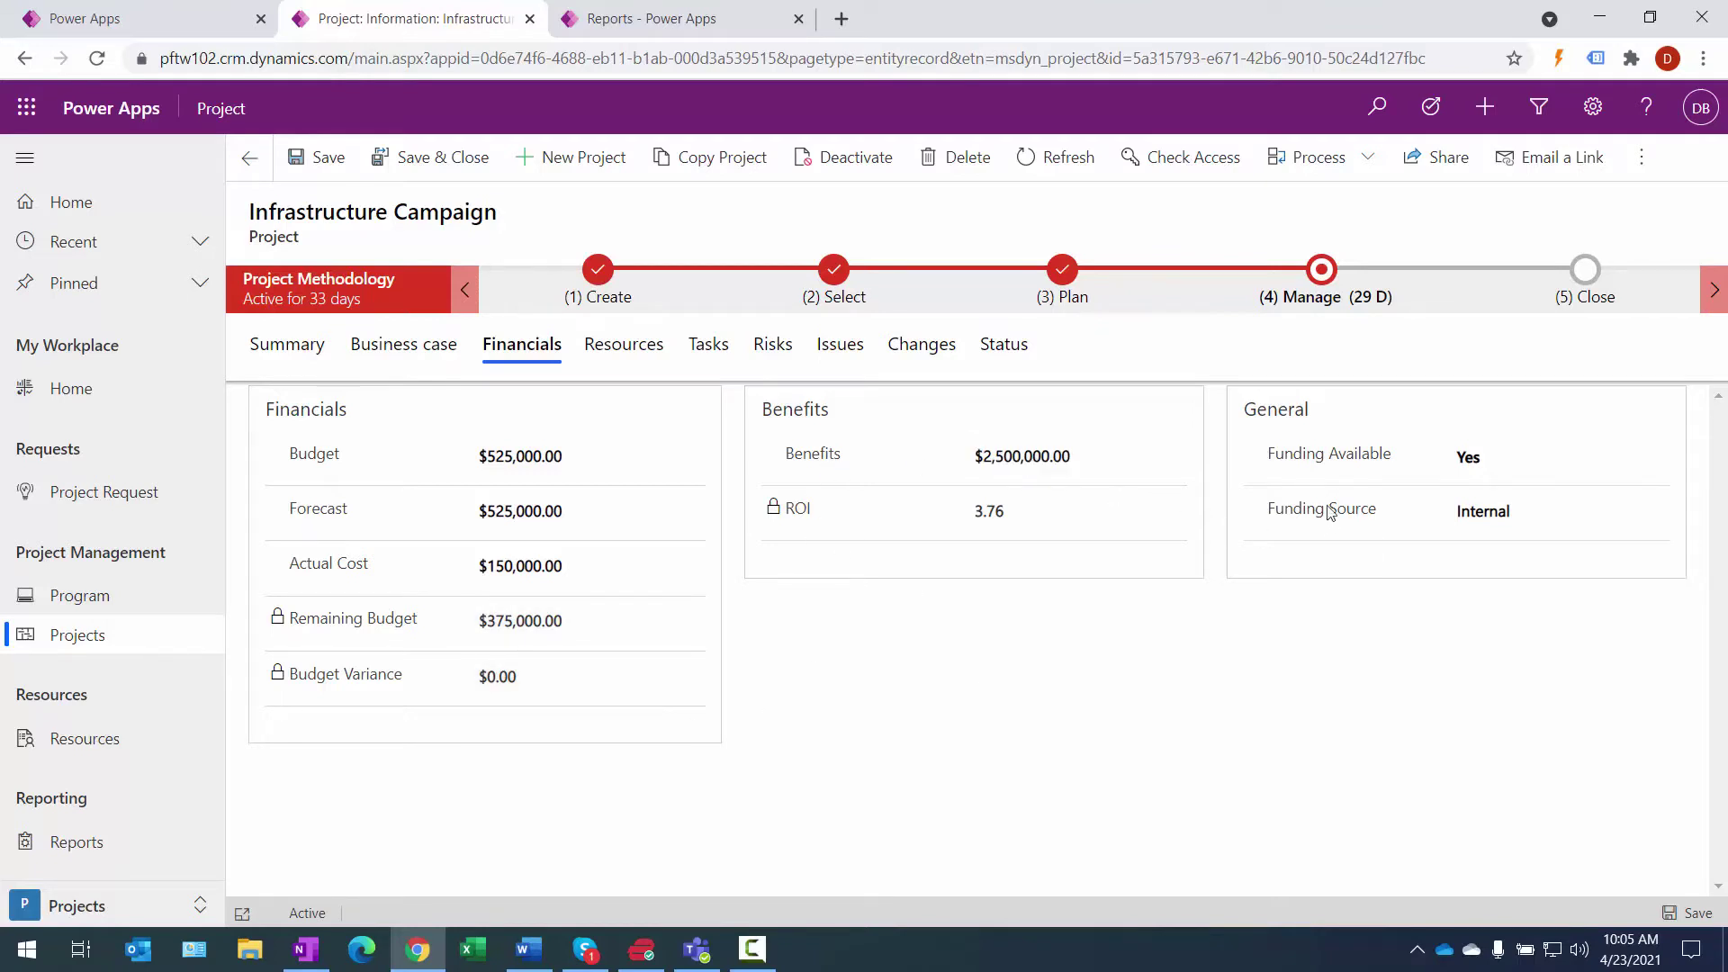
Step: View the Infrastructure Campaign Team Members, then its six-task Tasks grid
click(627, 346)
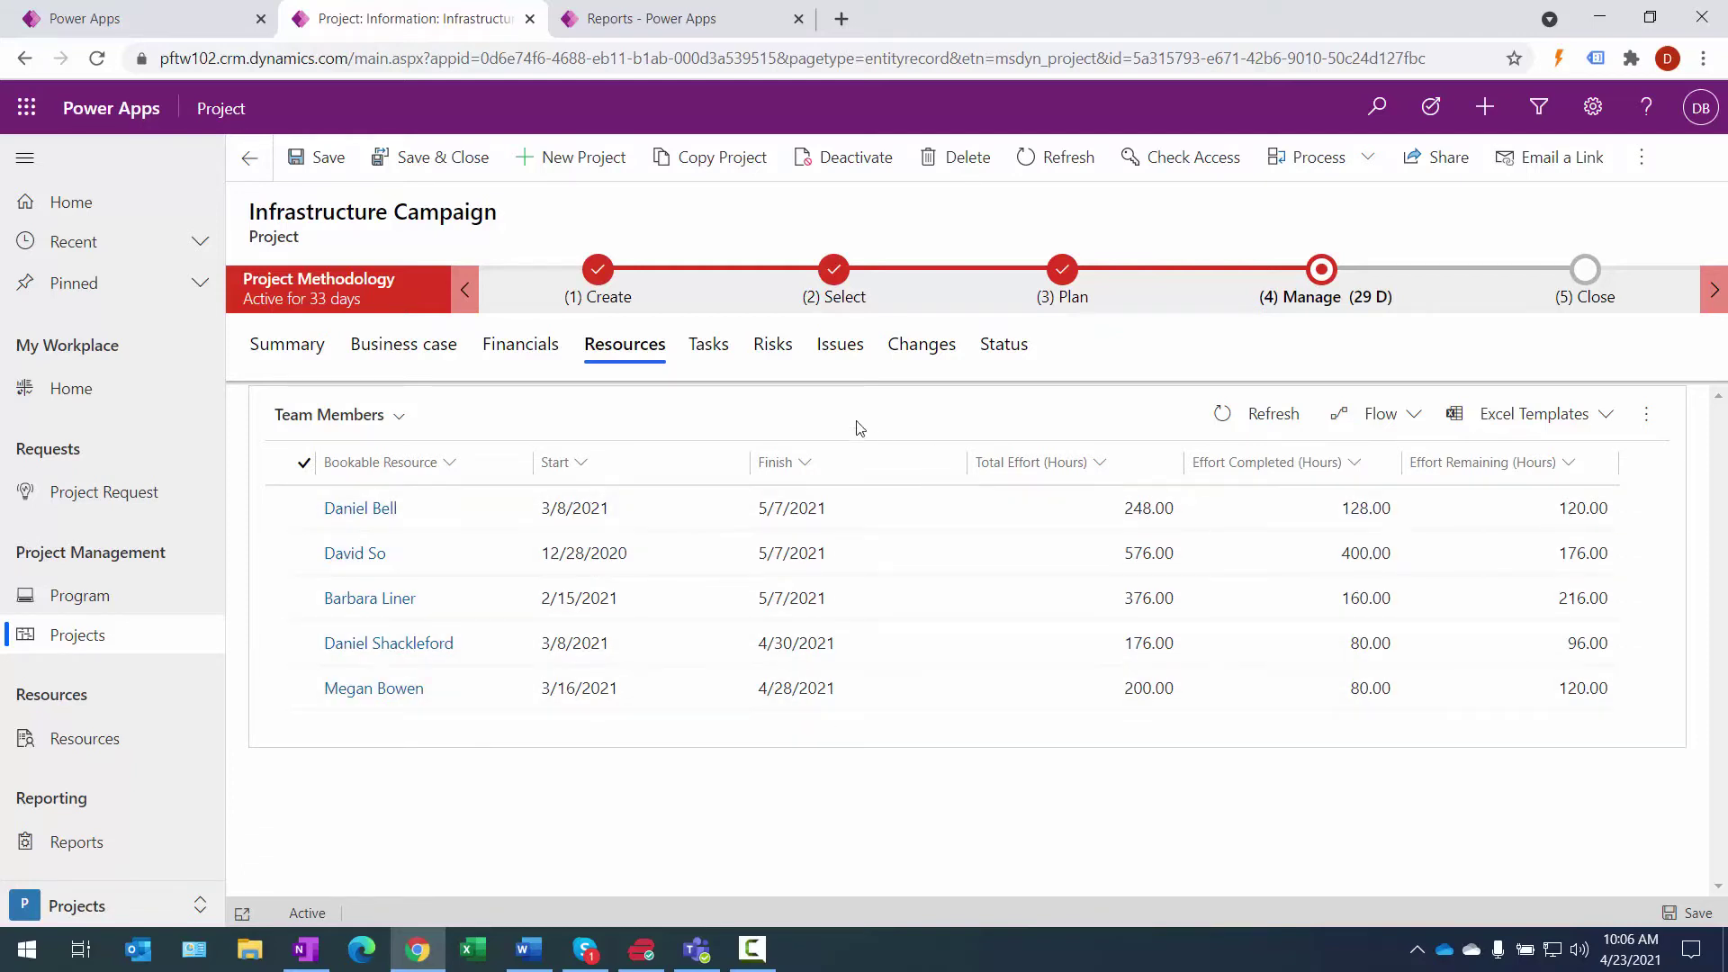
click(711, 351)
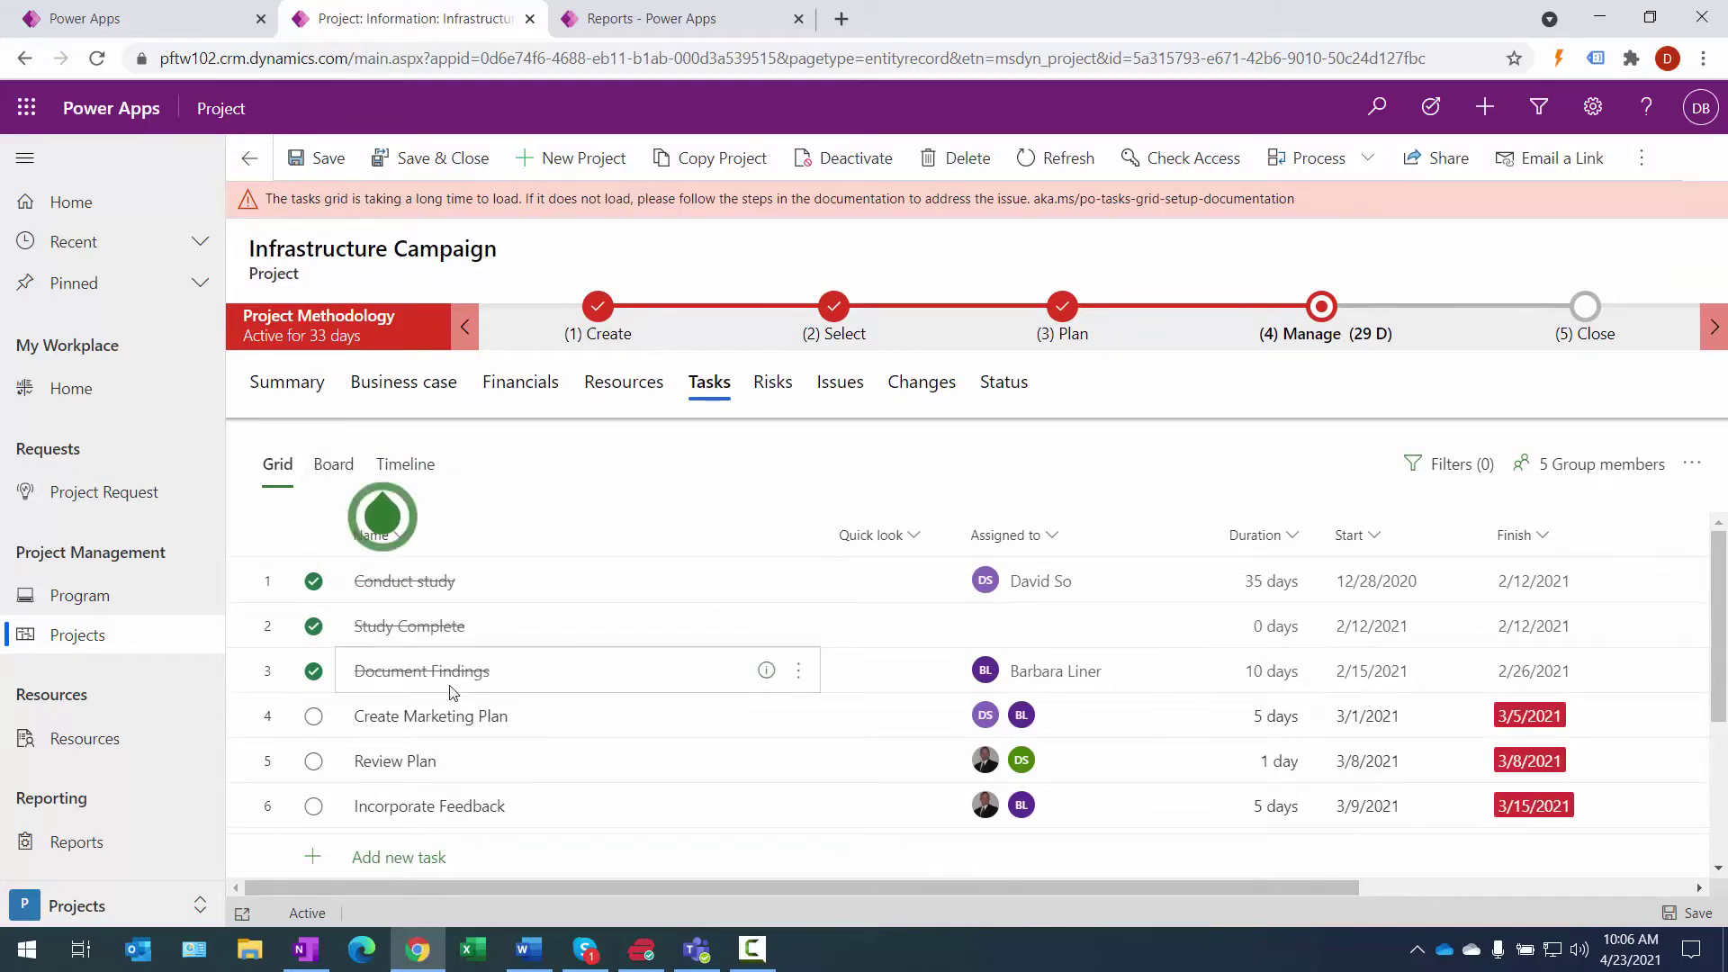
Step: View the tasks as a board in Preliminary Activities, Execution and Learnings buckets, then as a timeline
scroll(504, 630, down, 3)
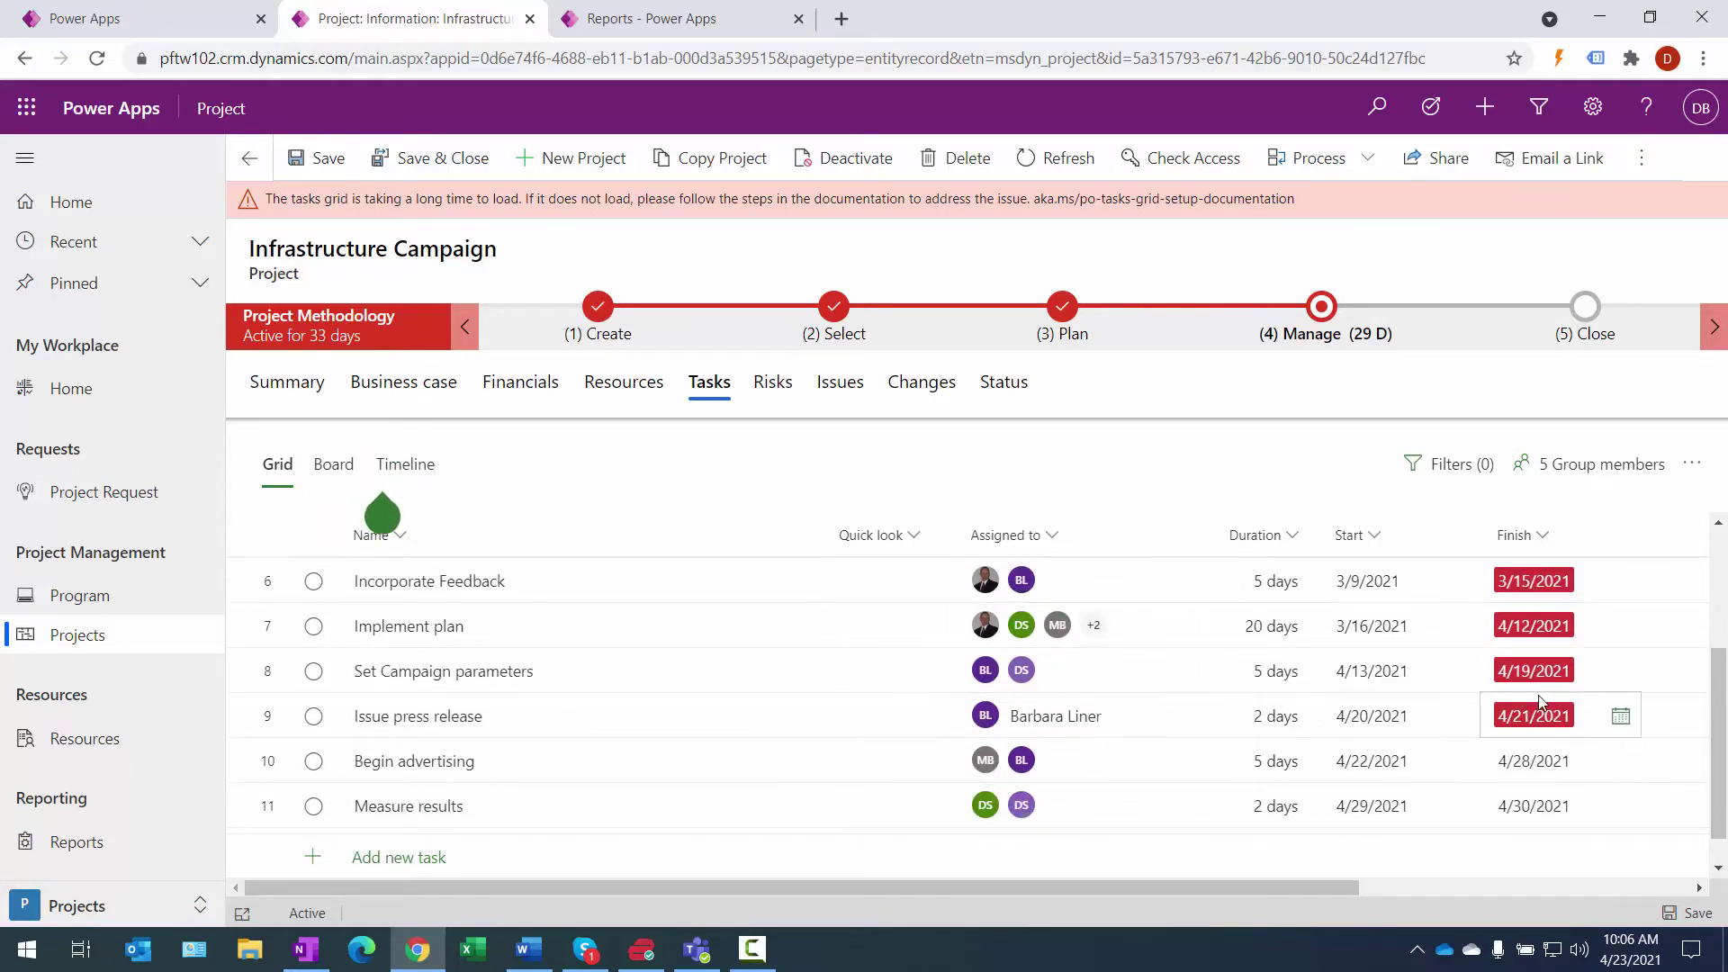
scroll(1538, 702, up, 3)
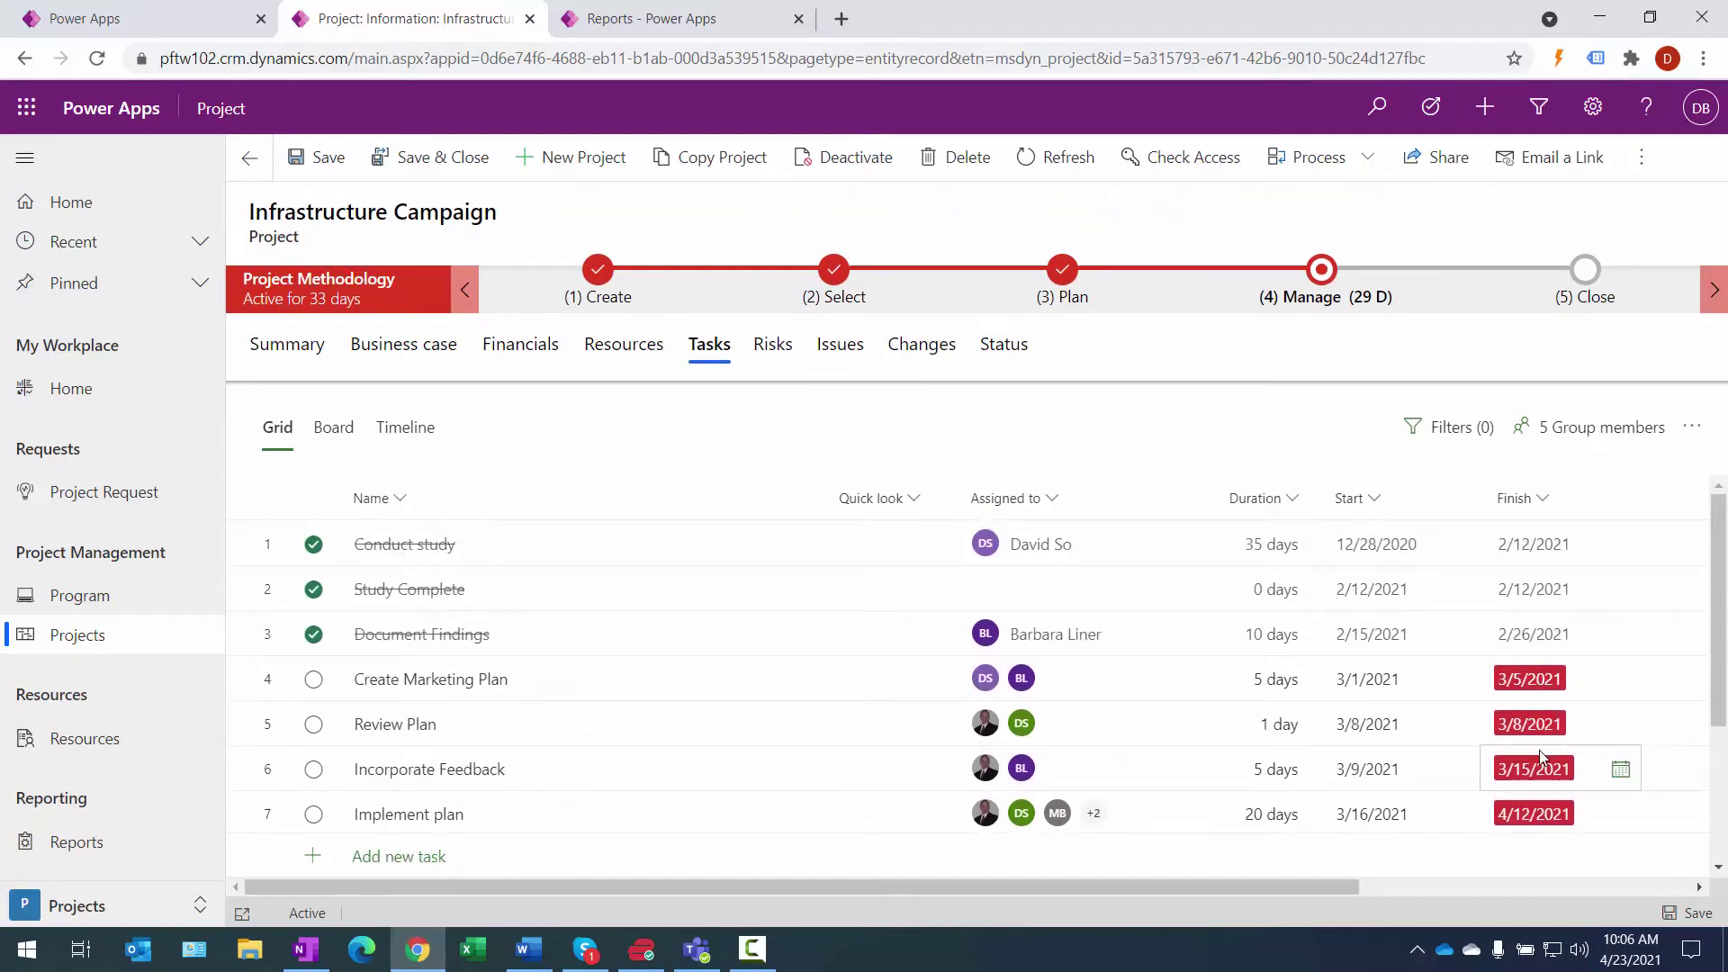
click(329, 432)
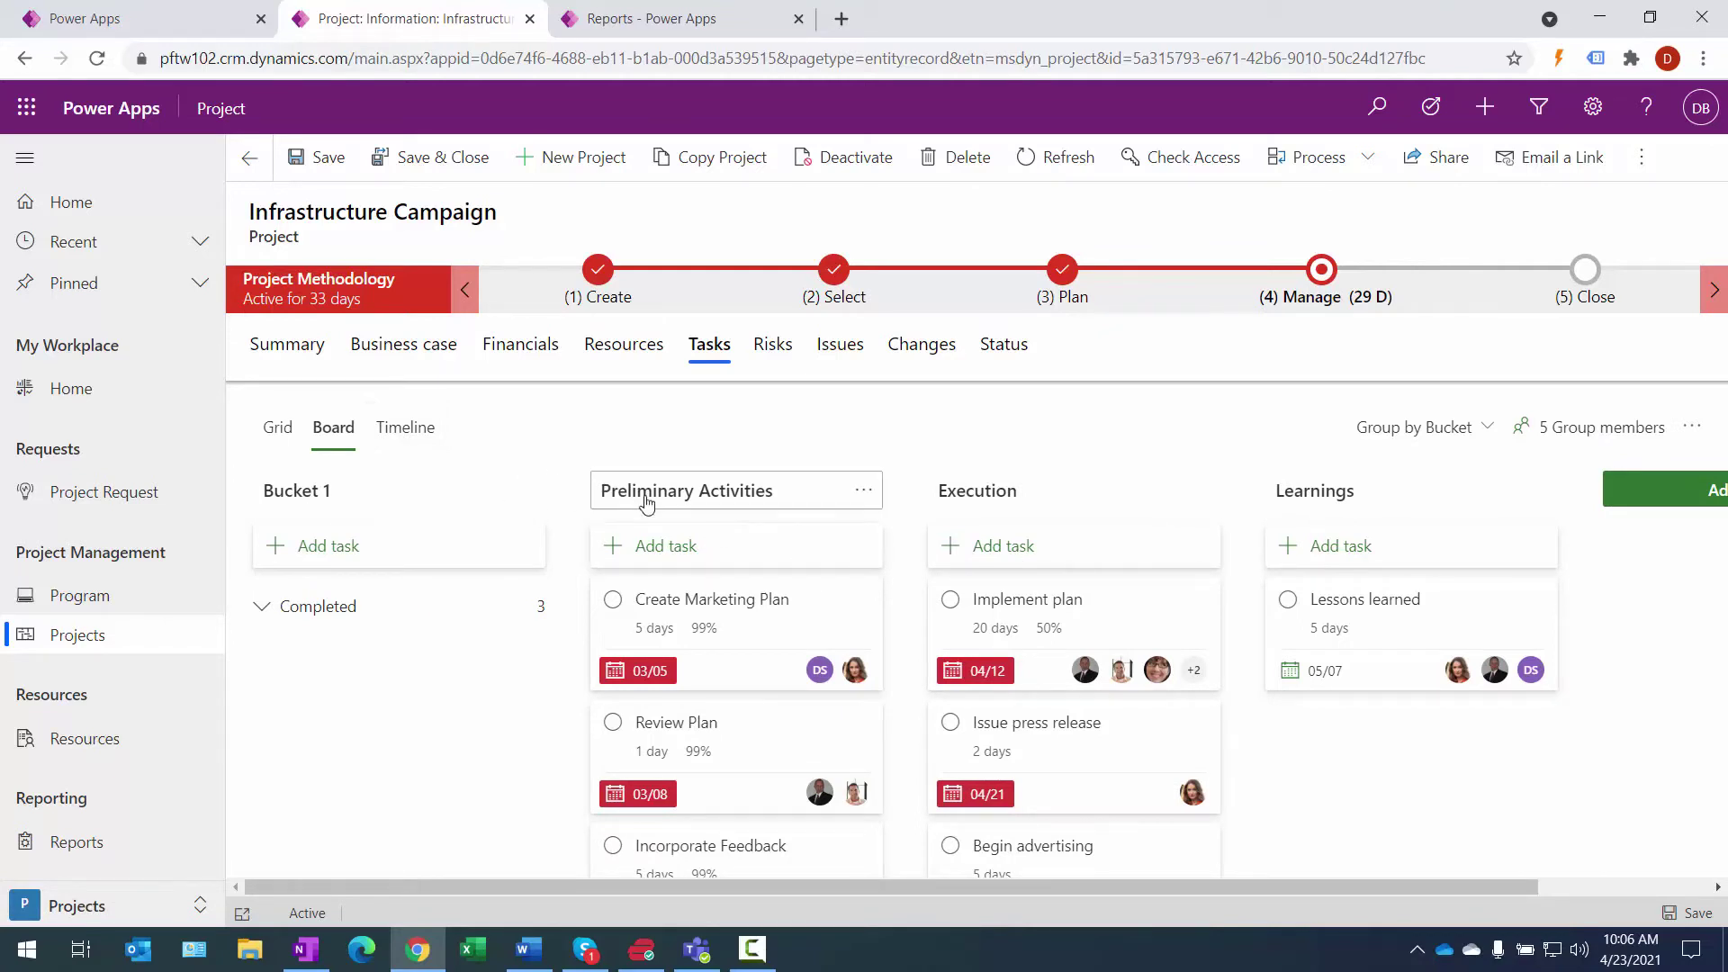
scroll(724, 663, down, 1)
scroll(724, 663, down, 3)
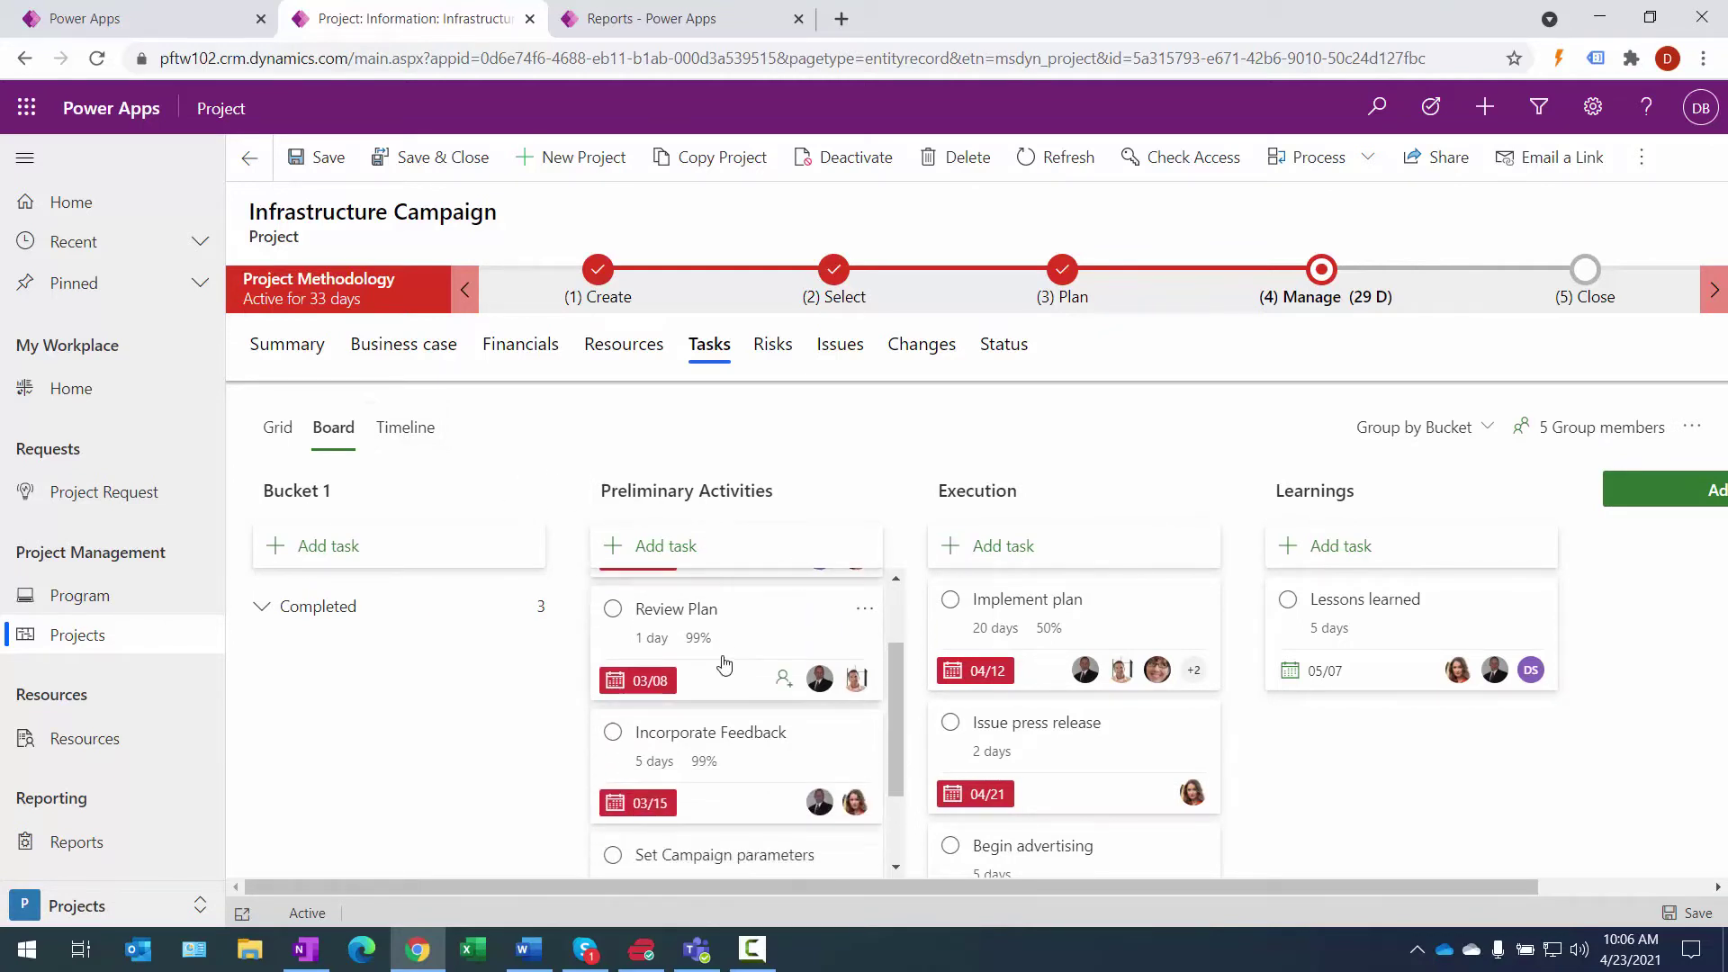
scroll(725, 666, up, 4)
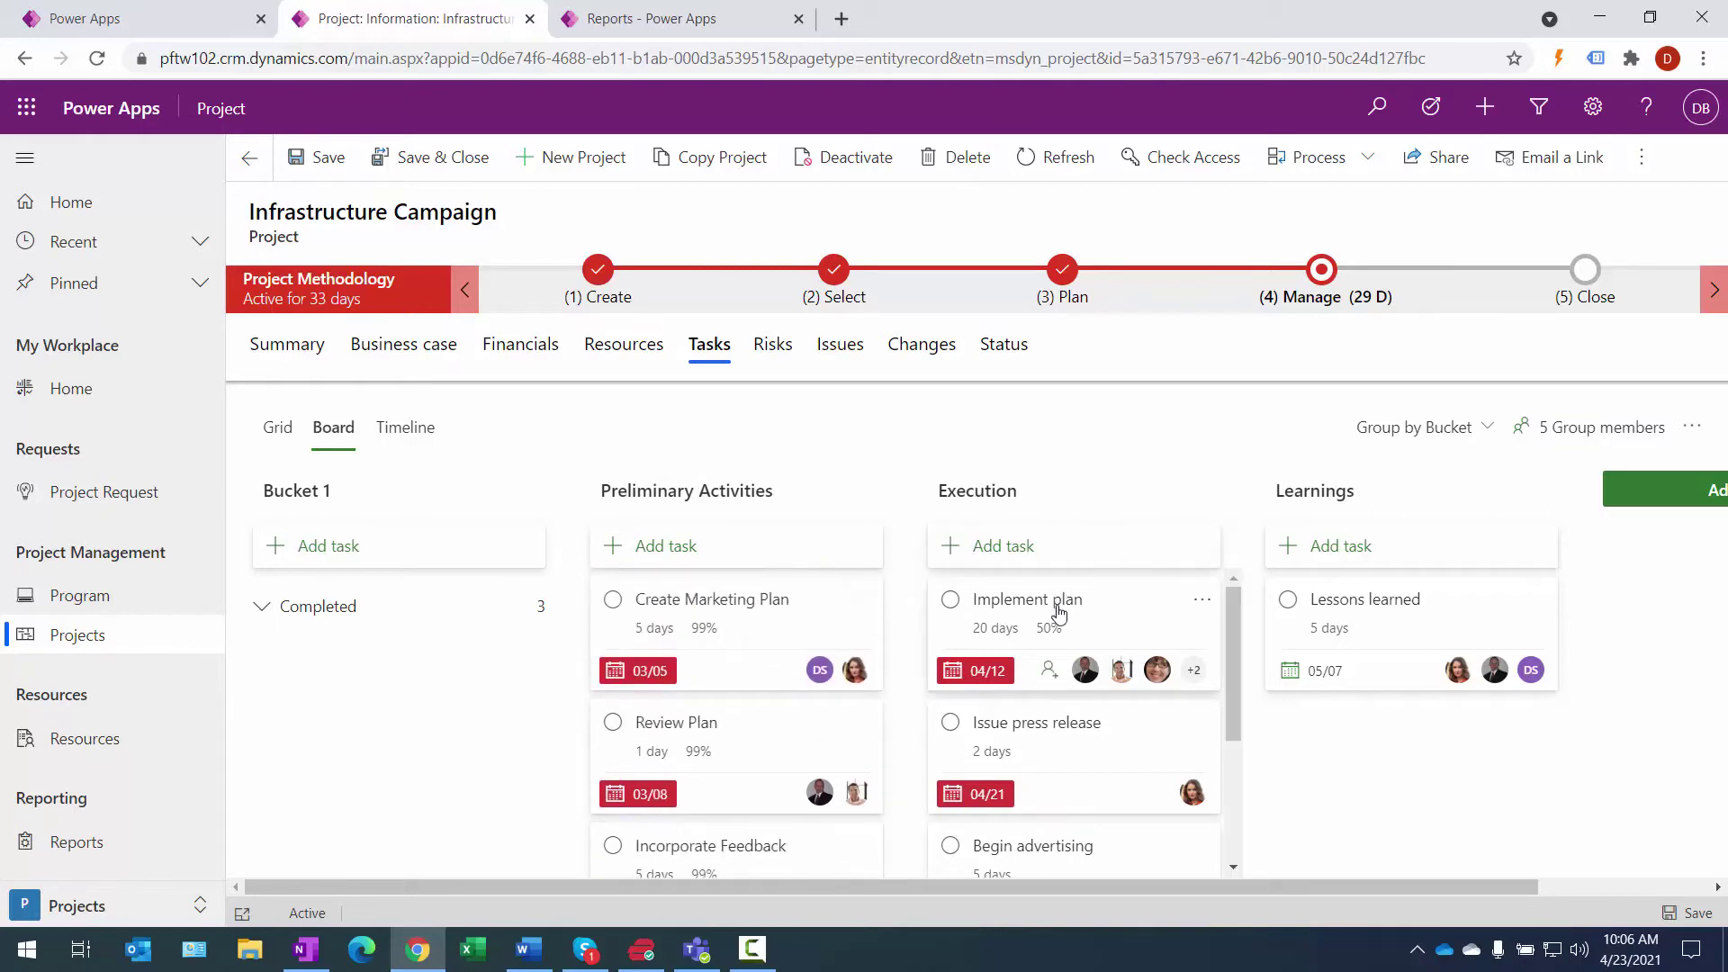
scroll(1064, 611, down, 3)
scroll(1070, 617, up, 3)
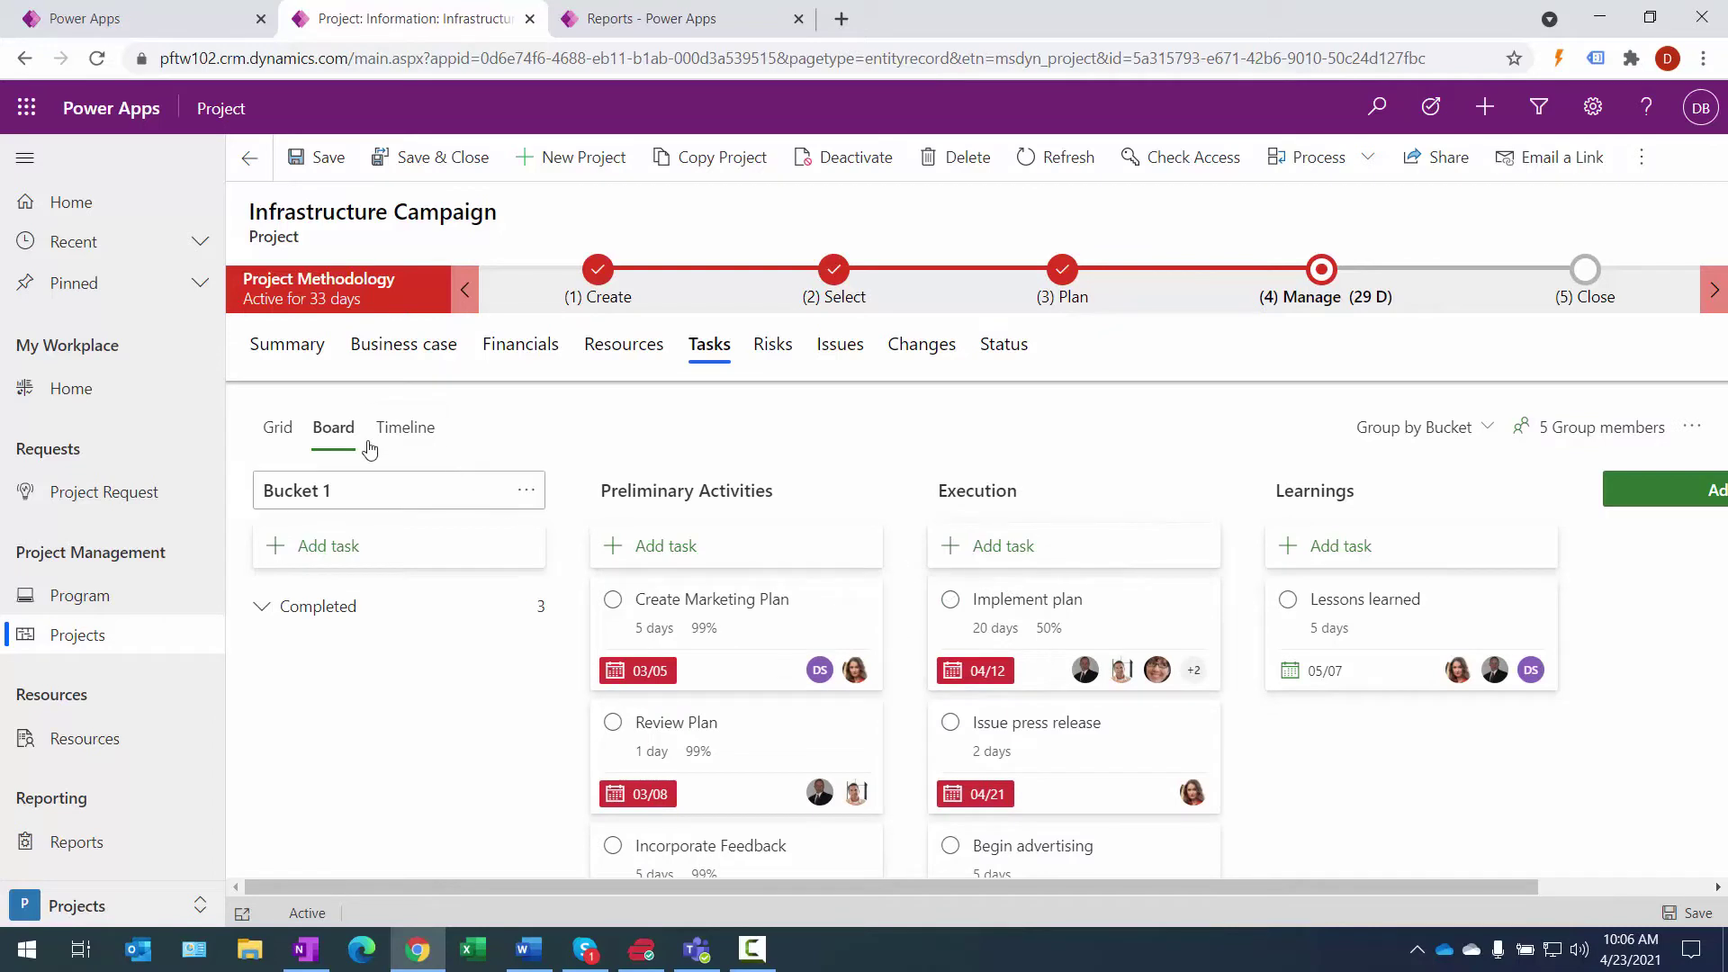
click(411, 436)
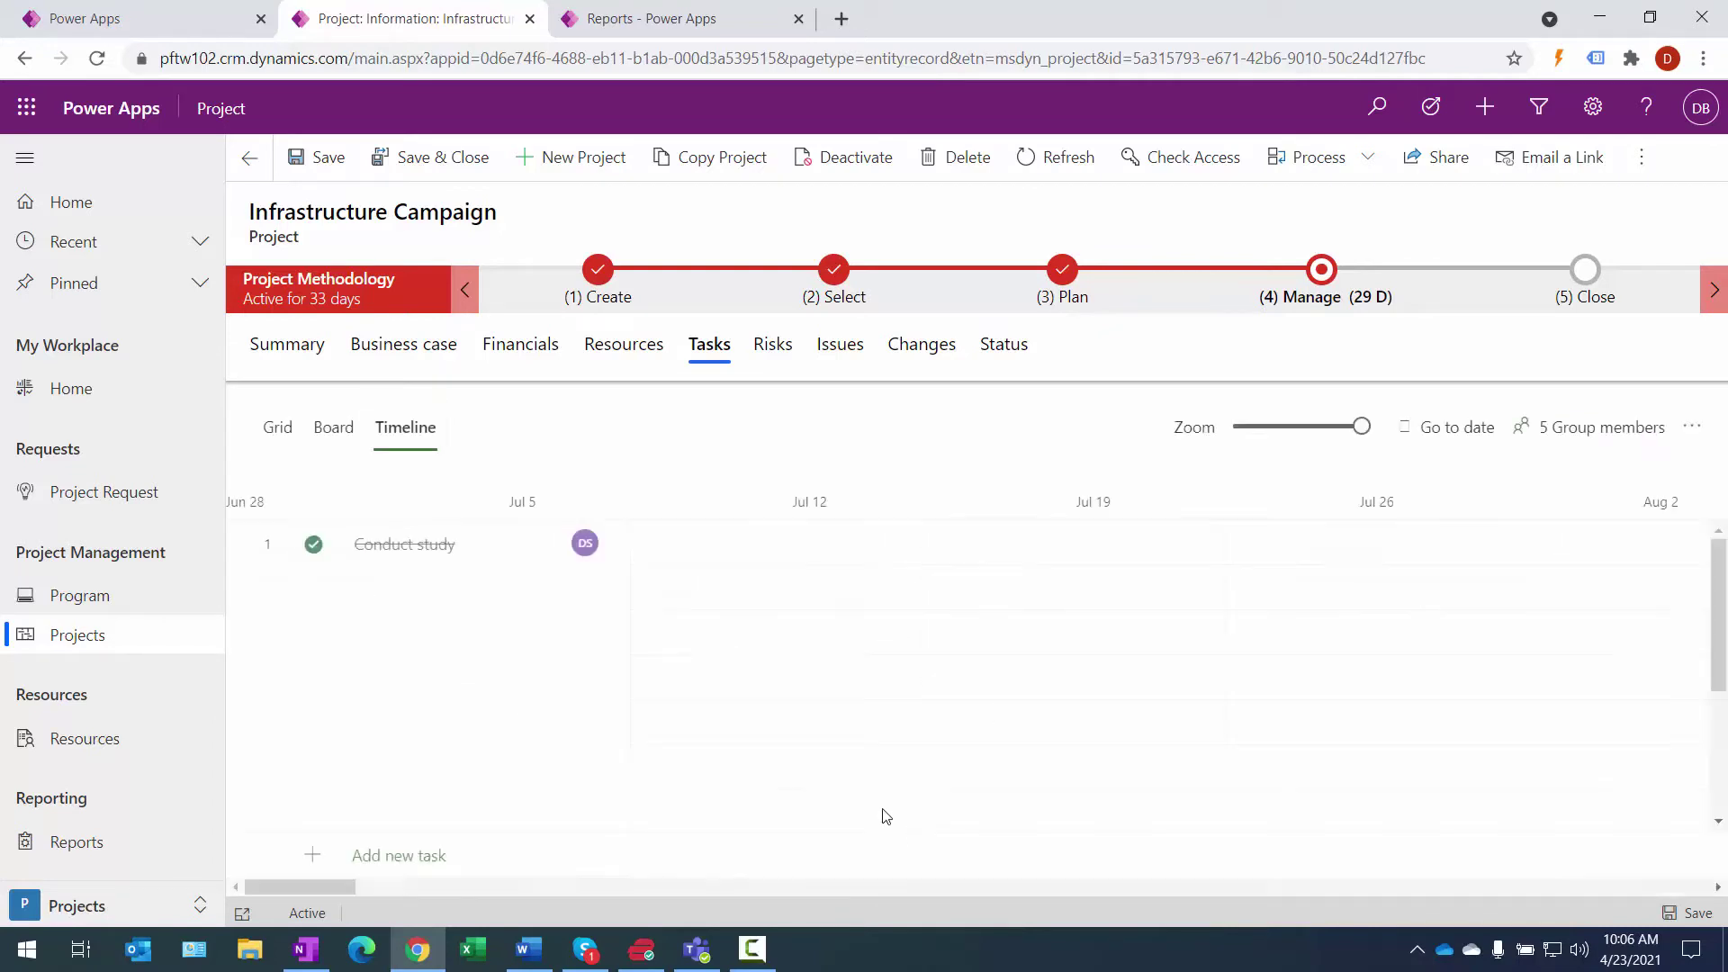
Step: Zoom the Infrastructure Campaign timeline out to months, showing the December to April task bars
click(1231, 426)
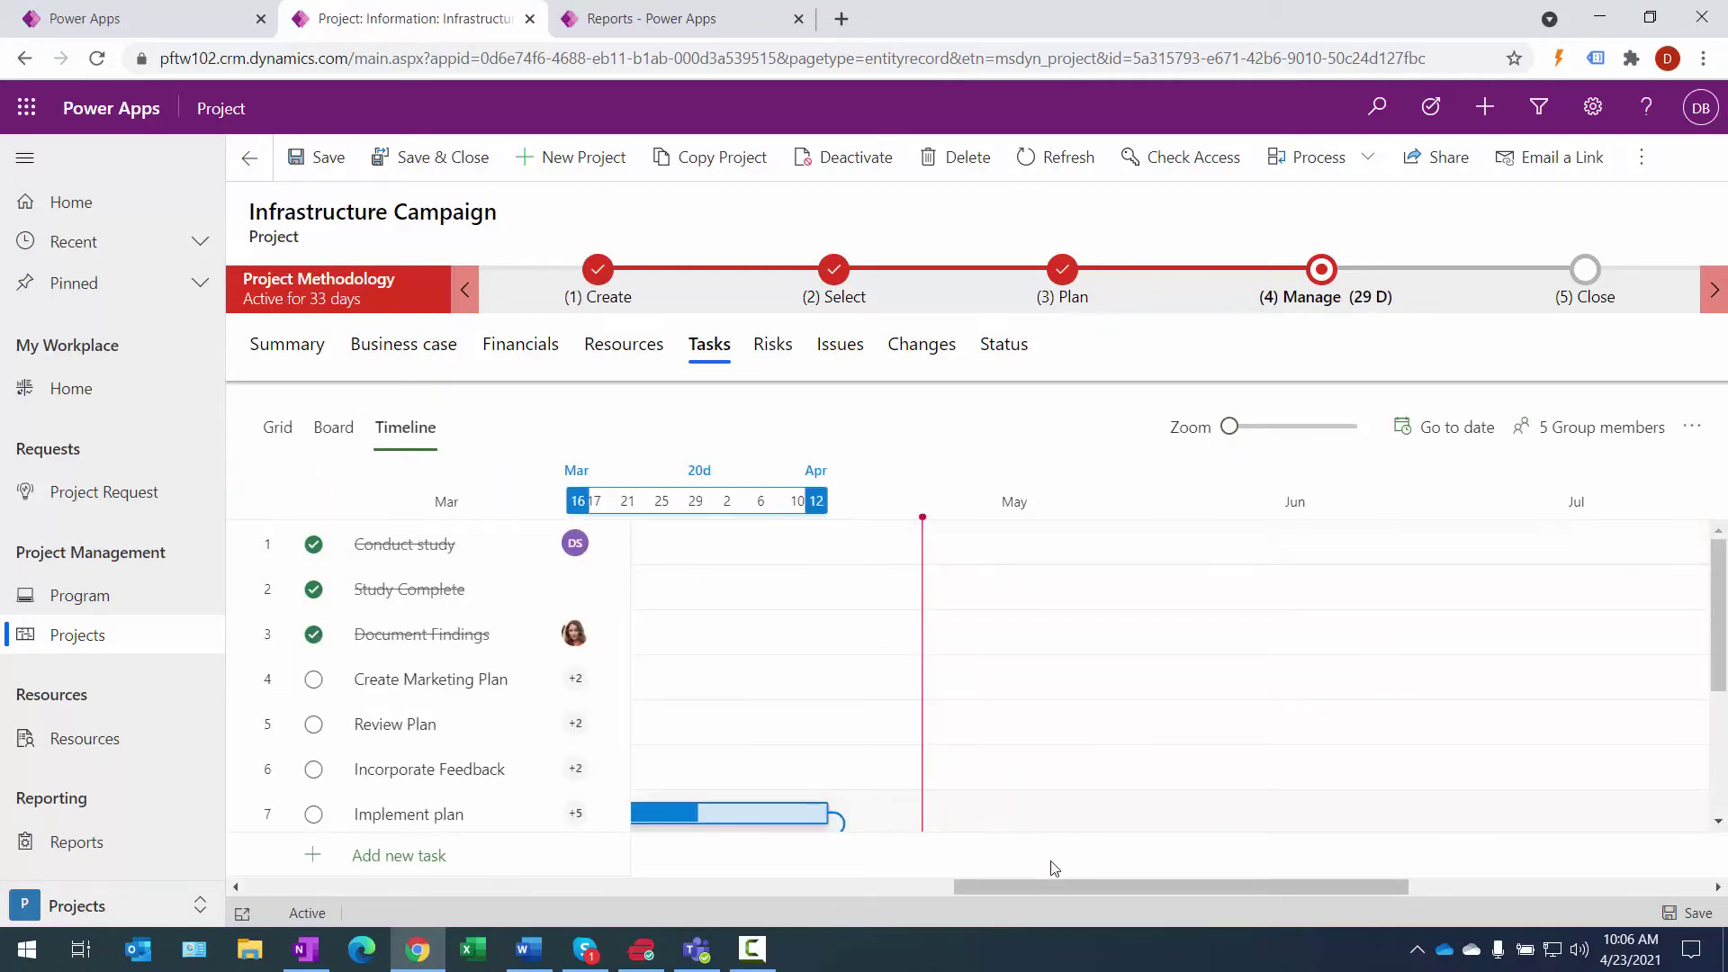
drag(1064, 887, 815, 893)
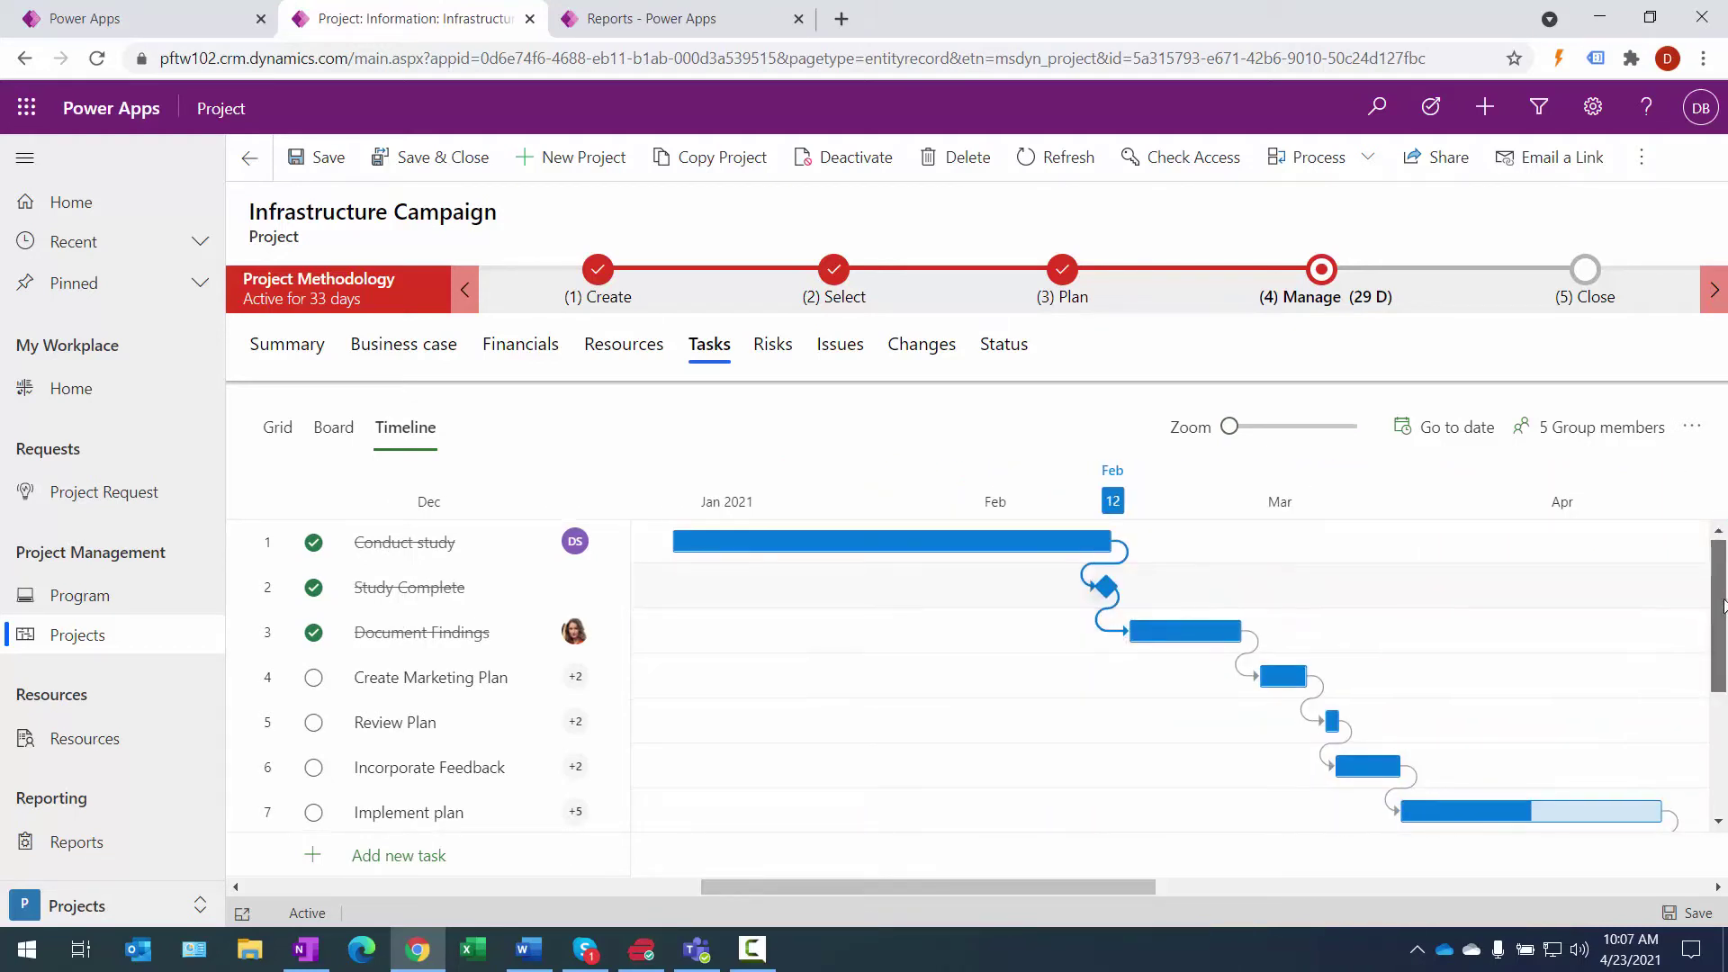
drag(1721, 603, 1723, 707)
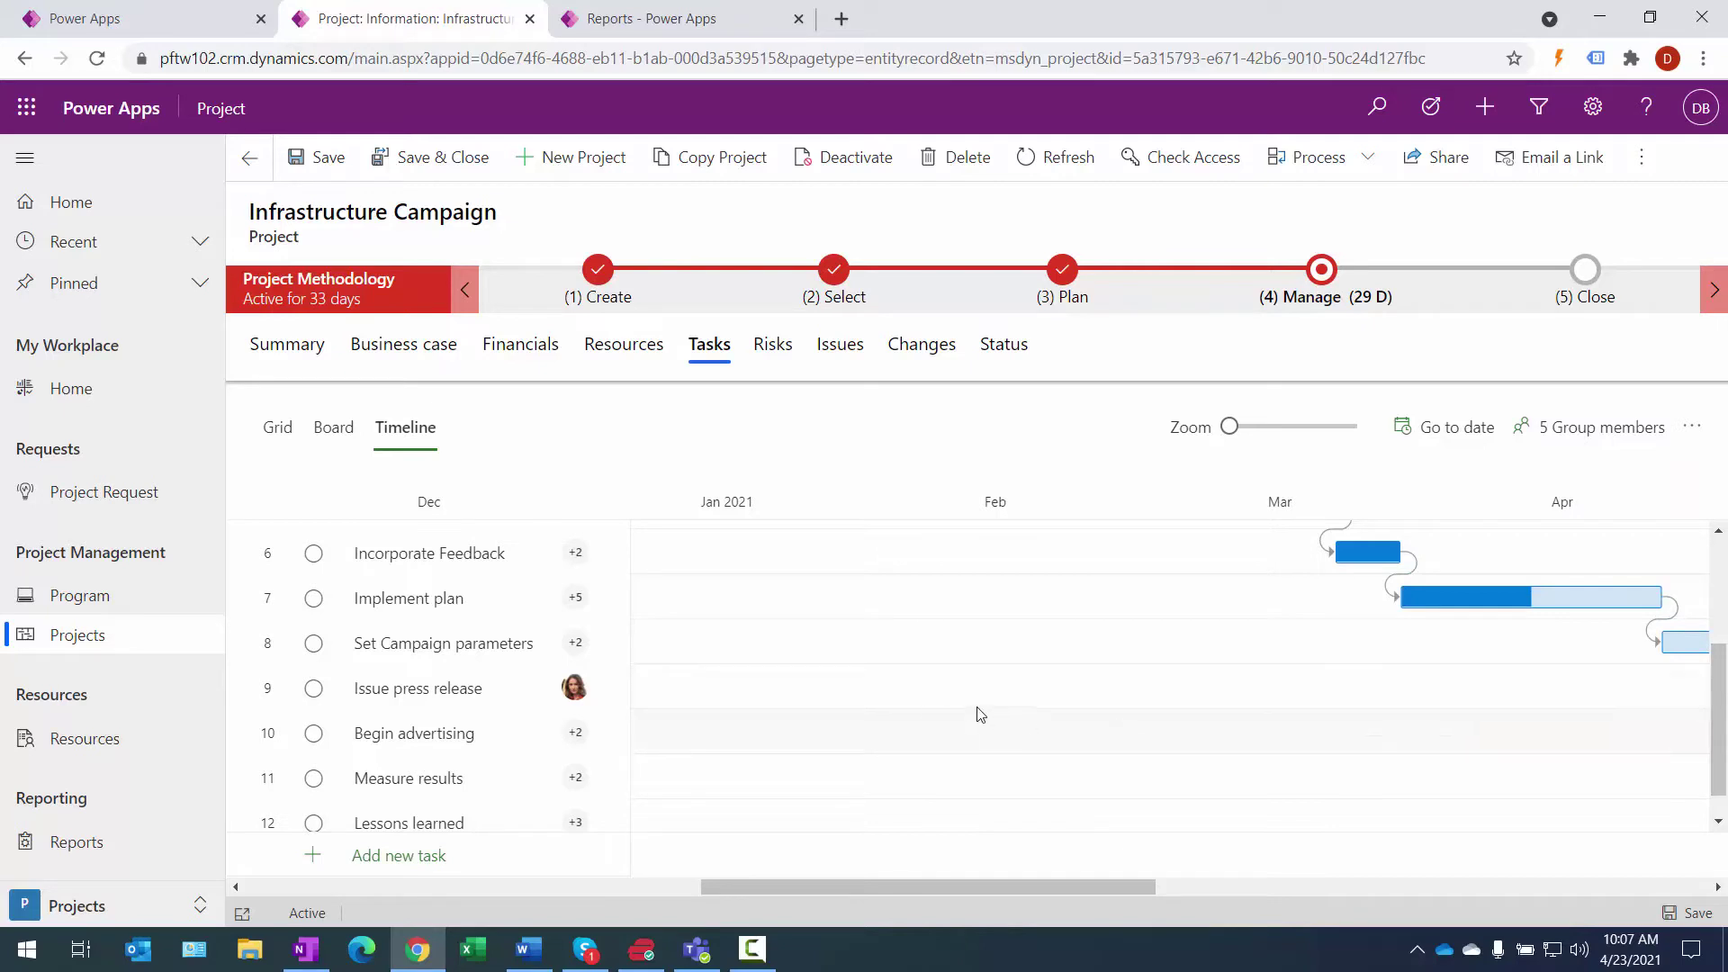
scroll(887, 690, up, 3)
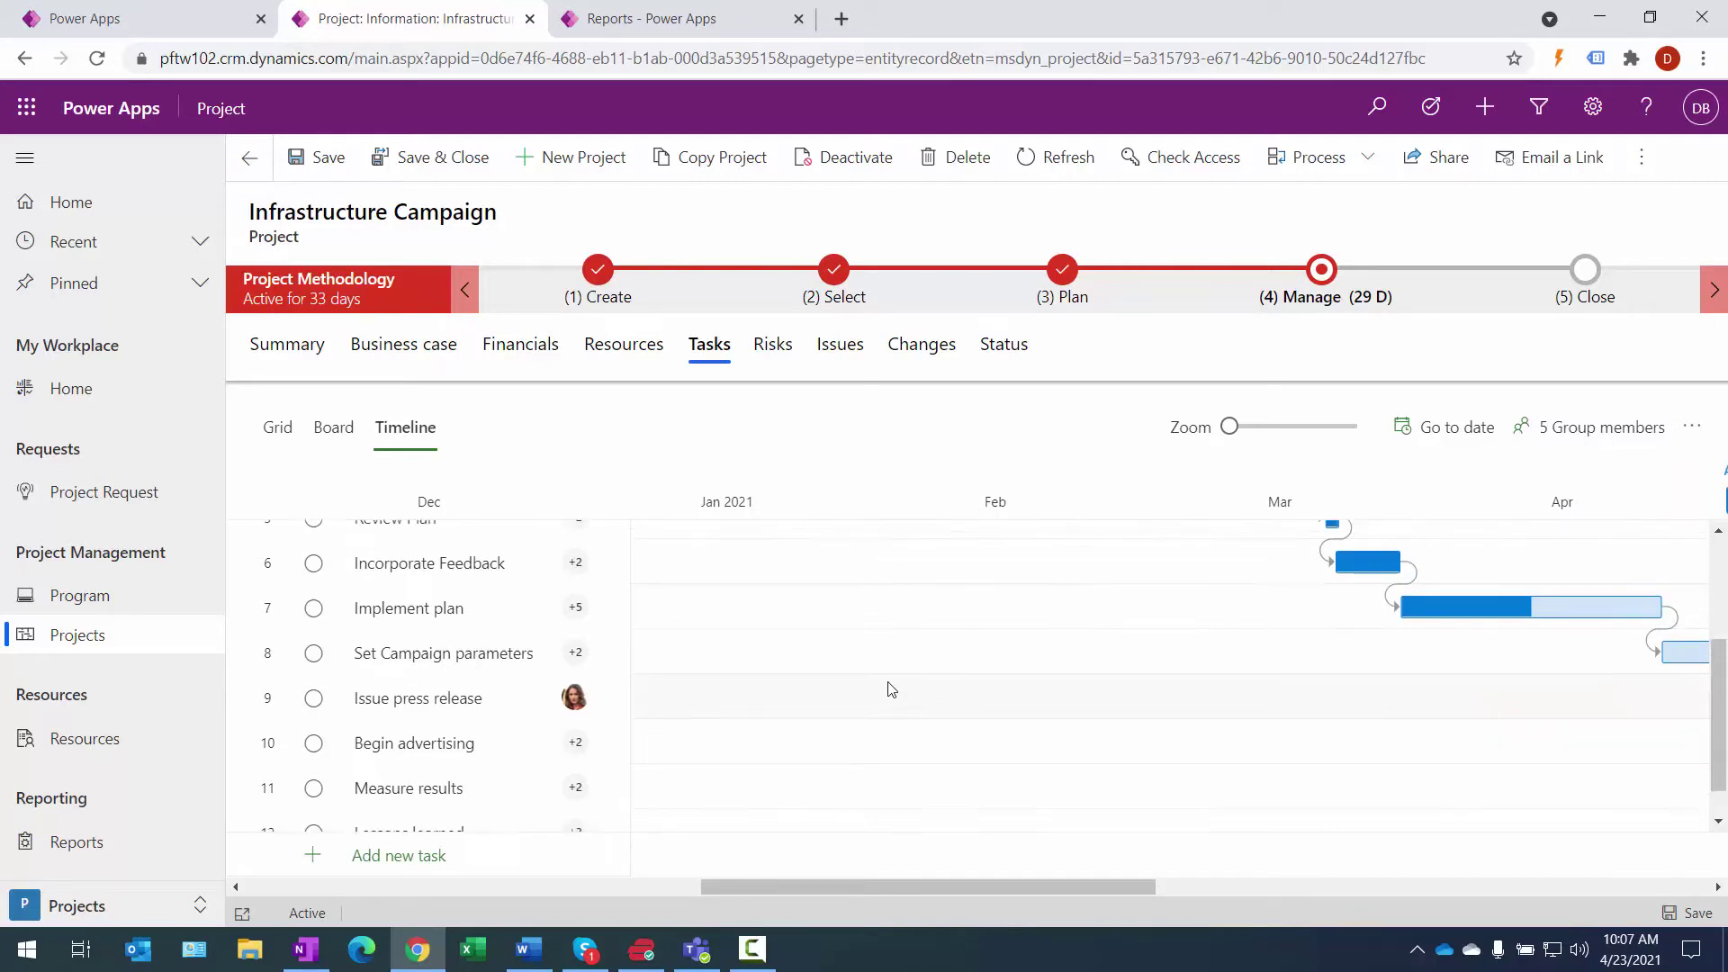
Step: Export the timeline to PDF, check Infrastructure Campaign (4).pdf, and return to the project tab
click(1695, 428)
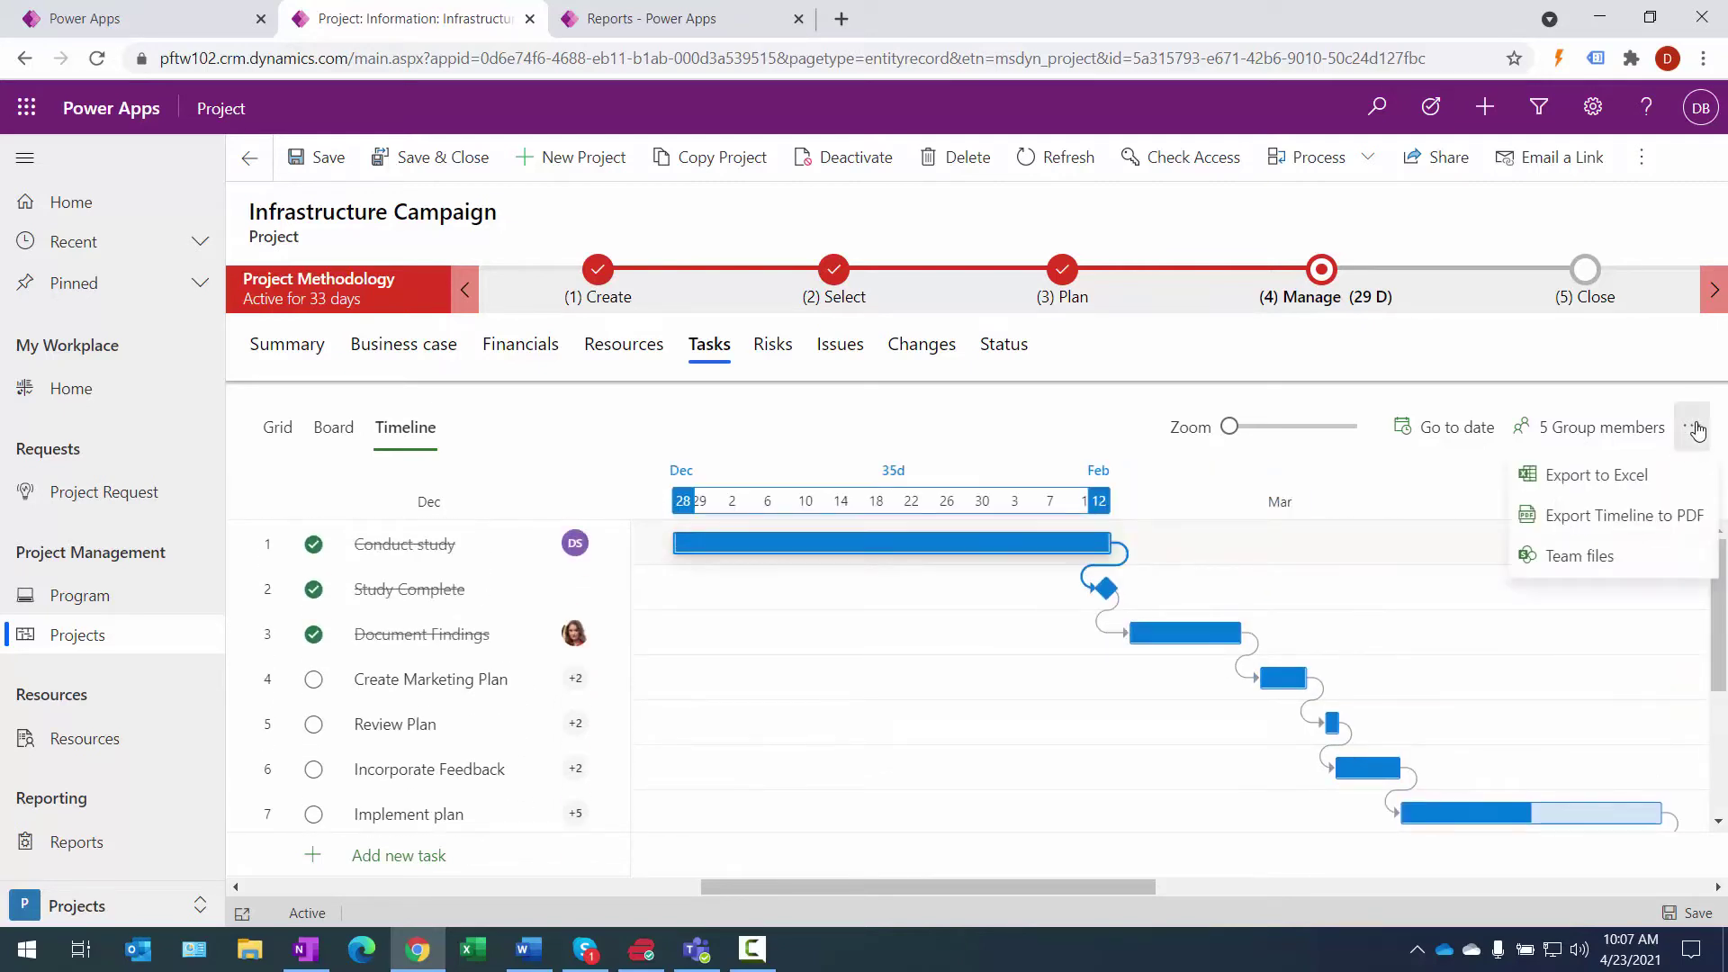
click(1593, 524)
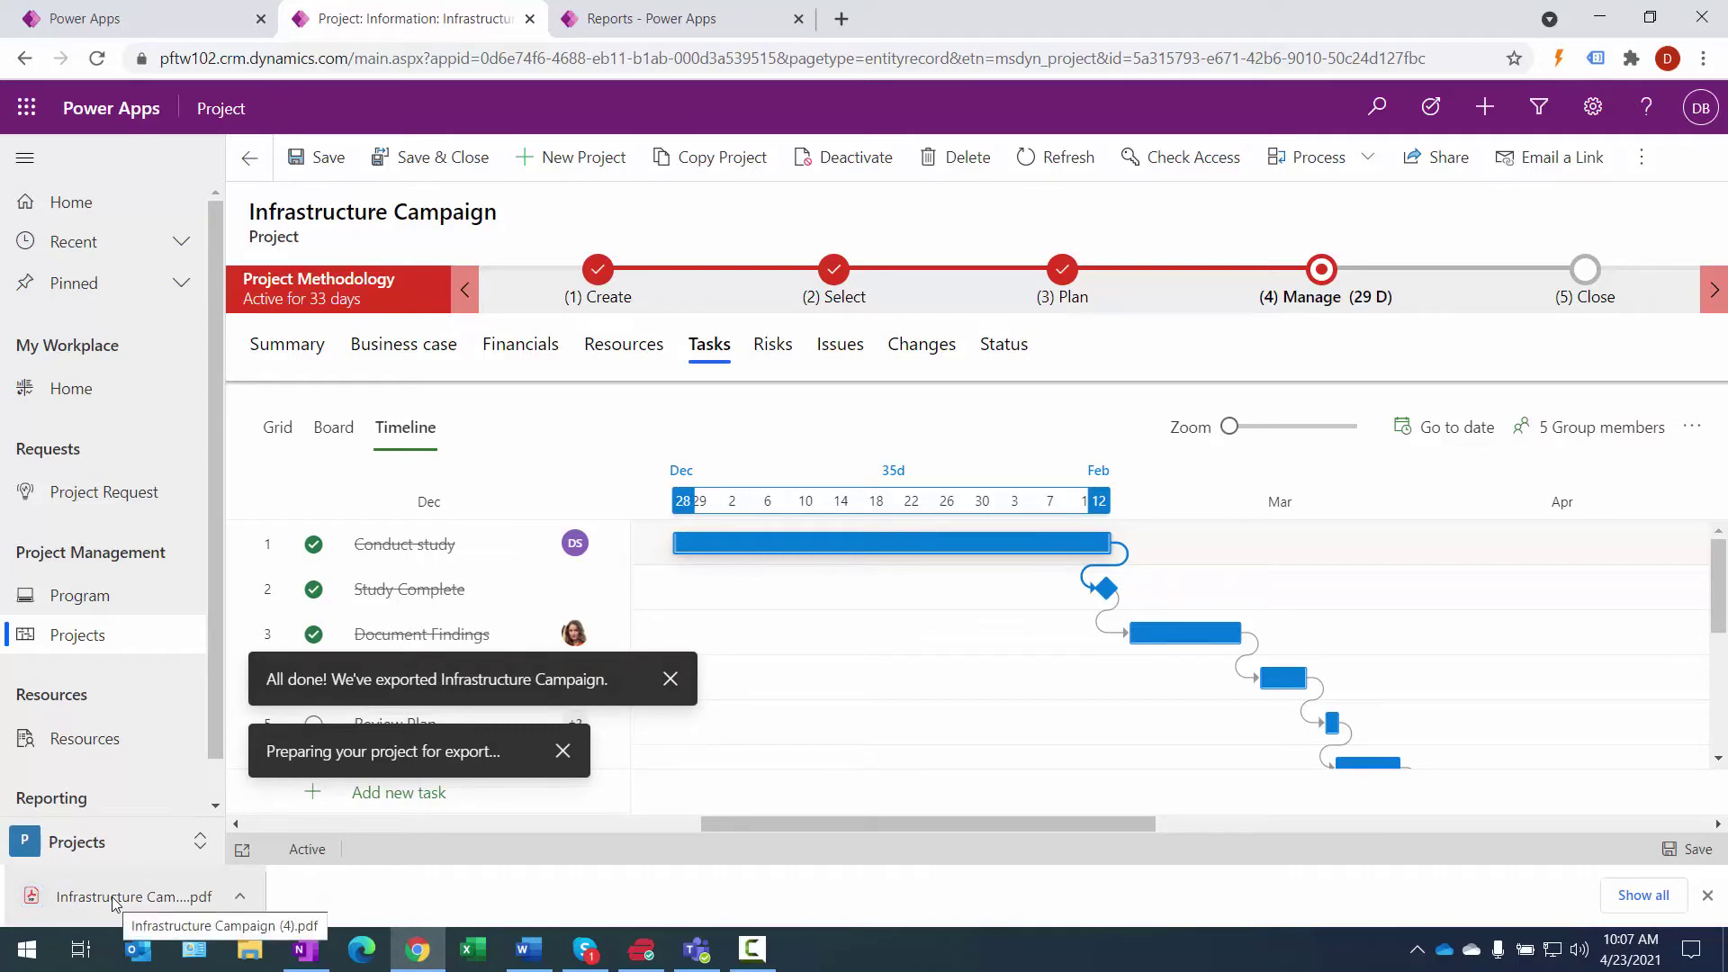
click(114, 900)
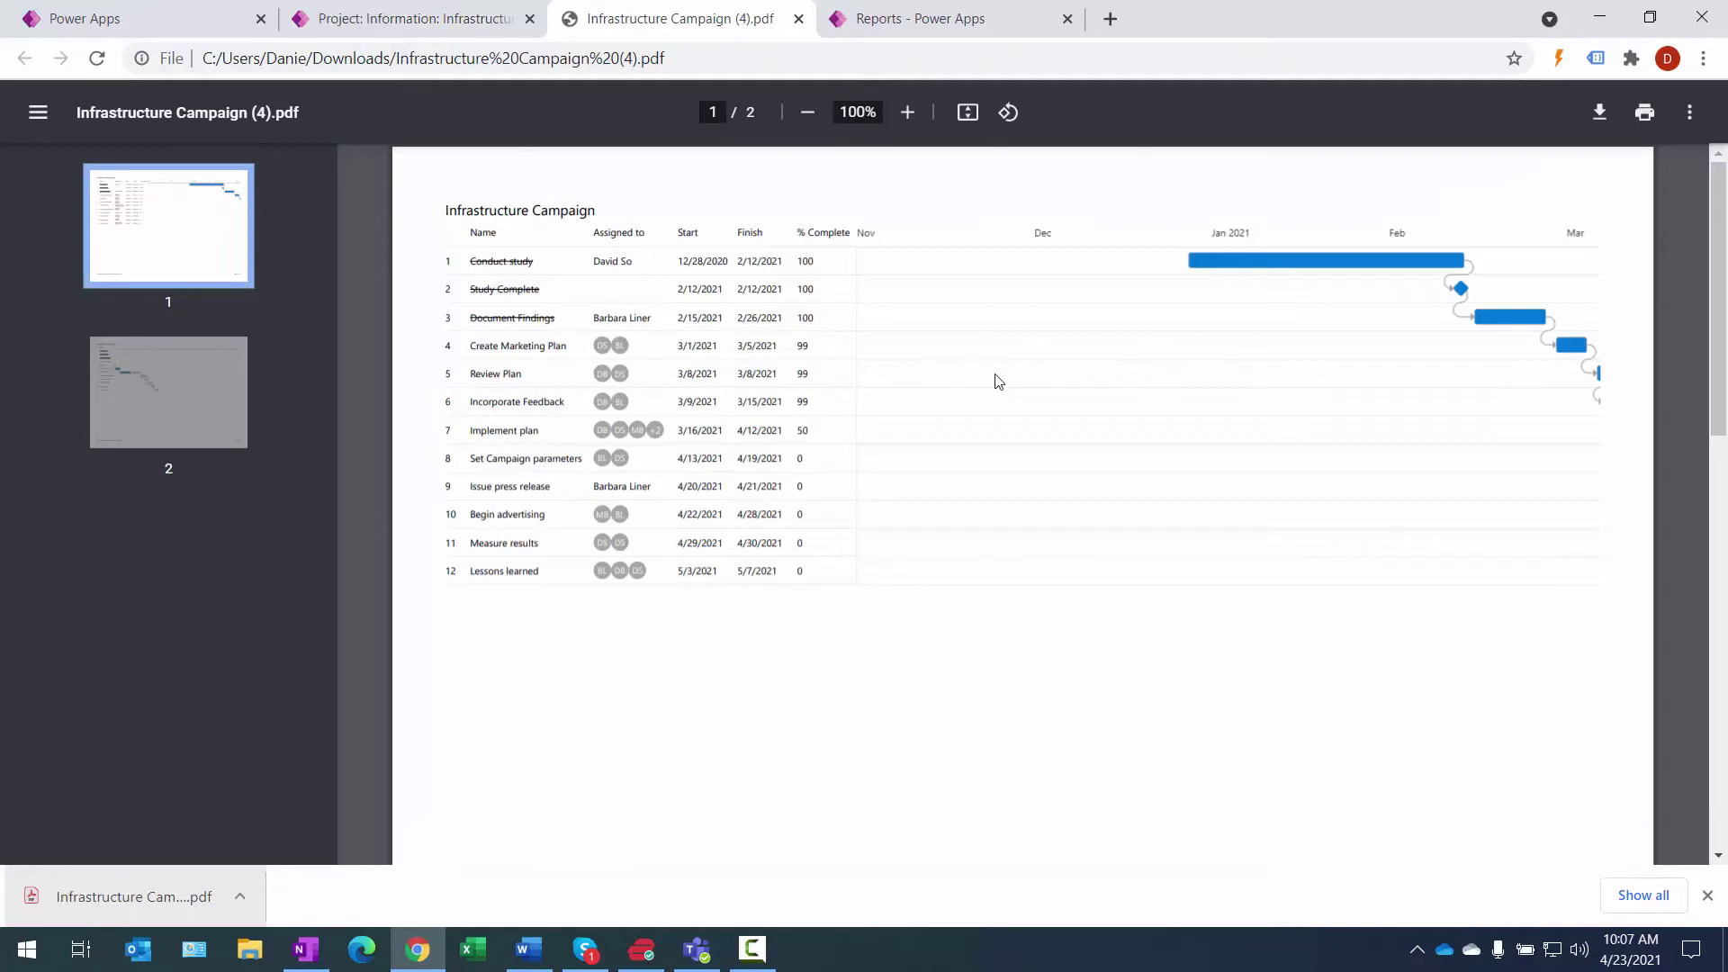
click(444, 20)
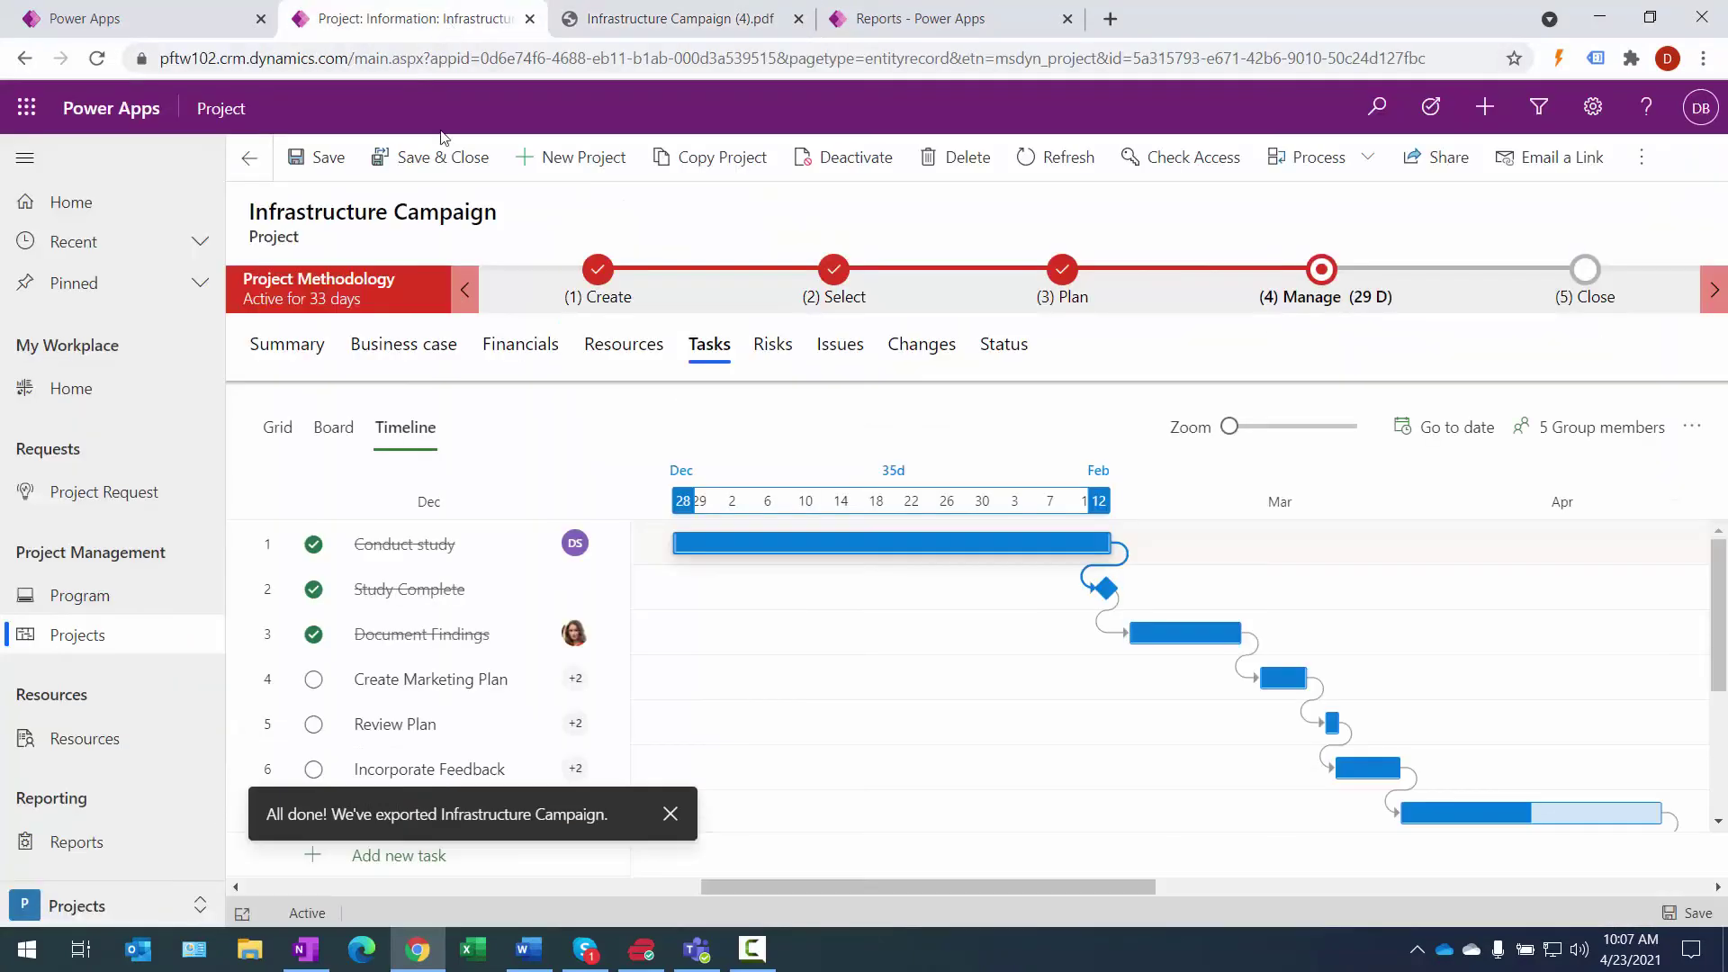
Step: Check the single vendor-availability risk ($9,500.00 cost exposure), then list the project's three issues
click(773, 347)
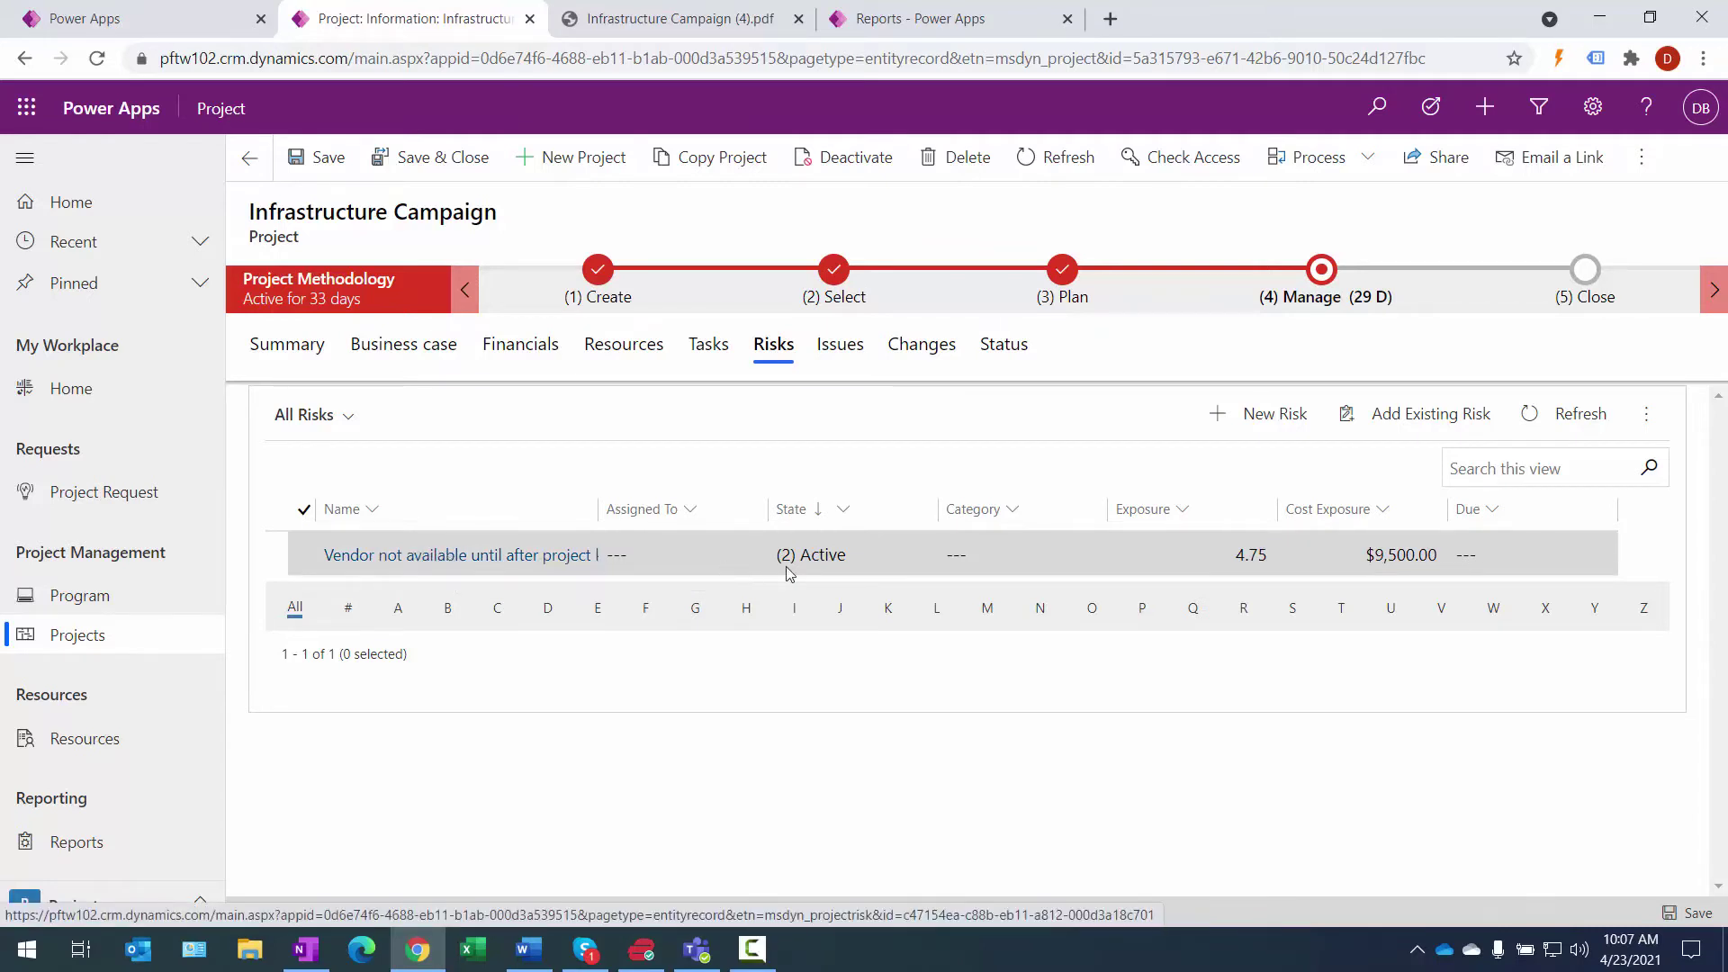
click(840, 345)
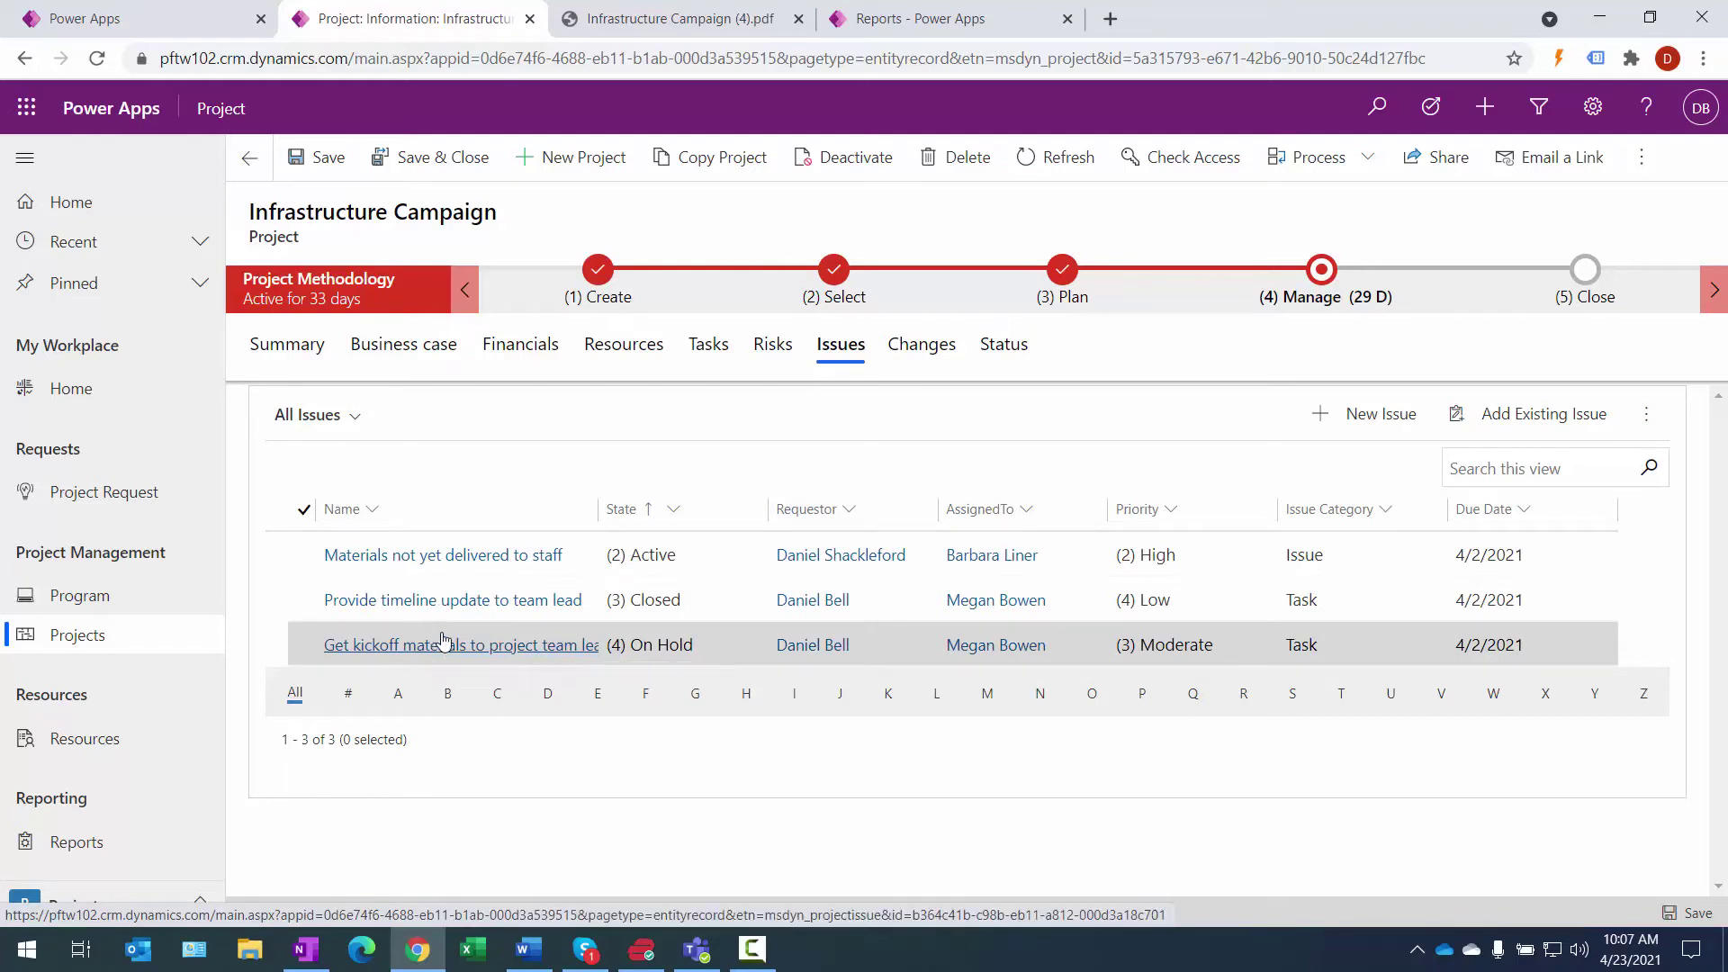
Step: Review the Materials not yet delivered to staff issue form, then go back to the Issues list
click(413, 558)
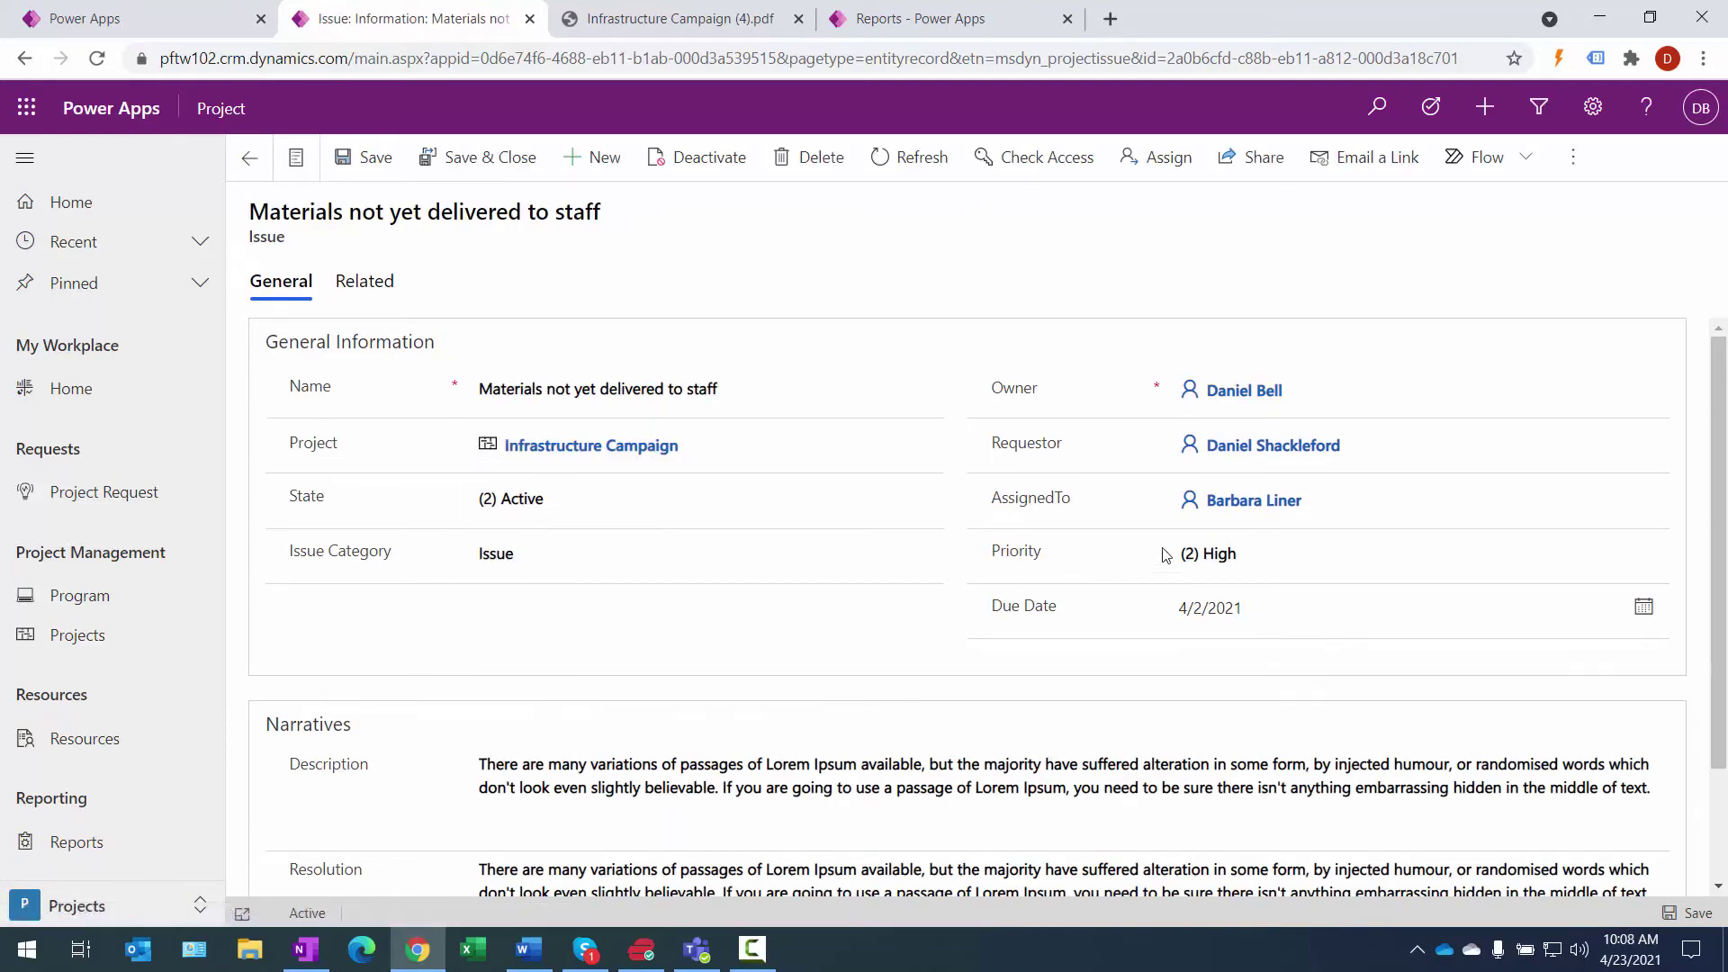
scroll(1423, 552, down, 2)
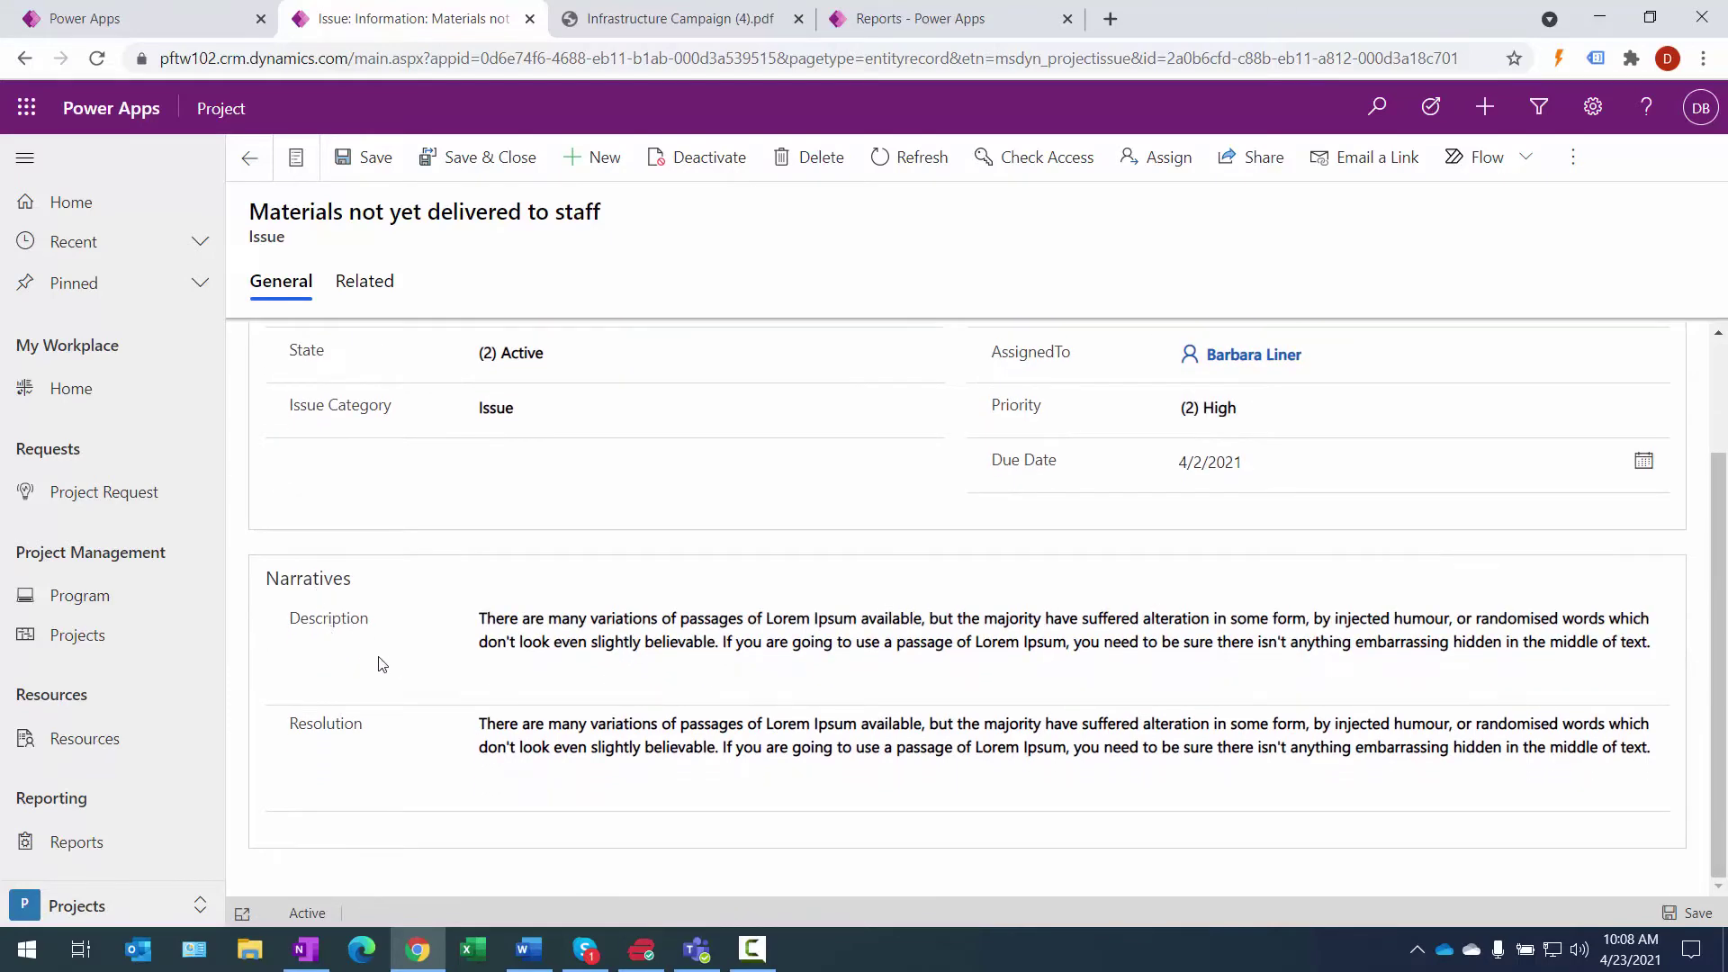
scroll(379, 666, up, 2)
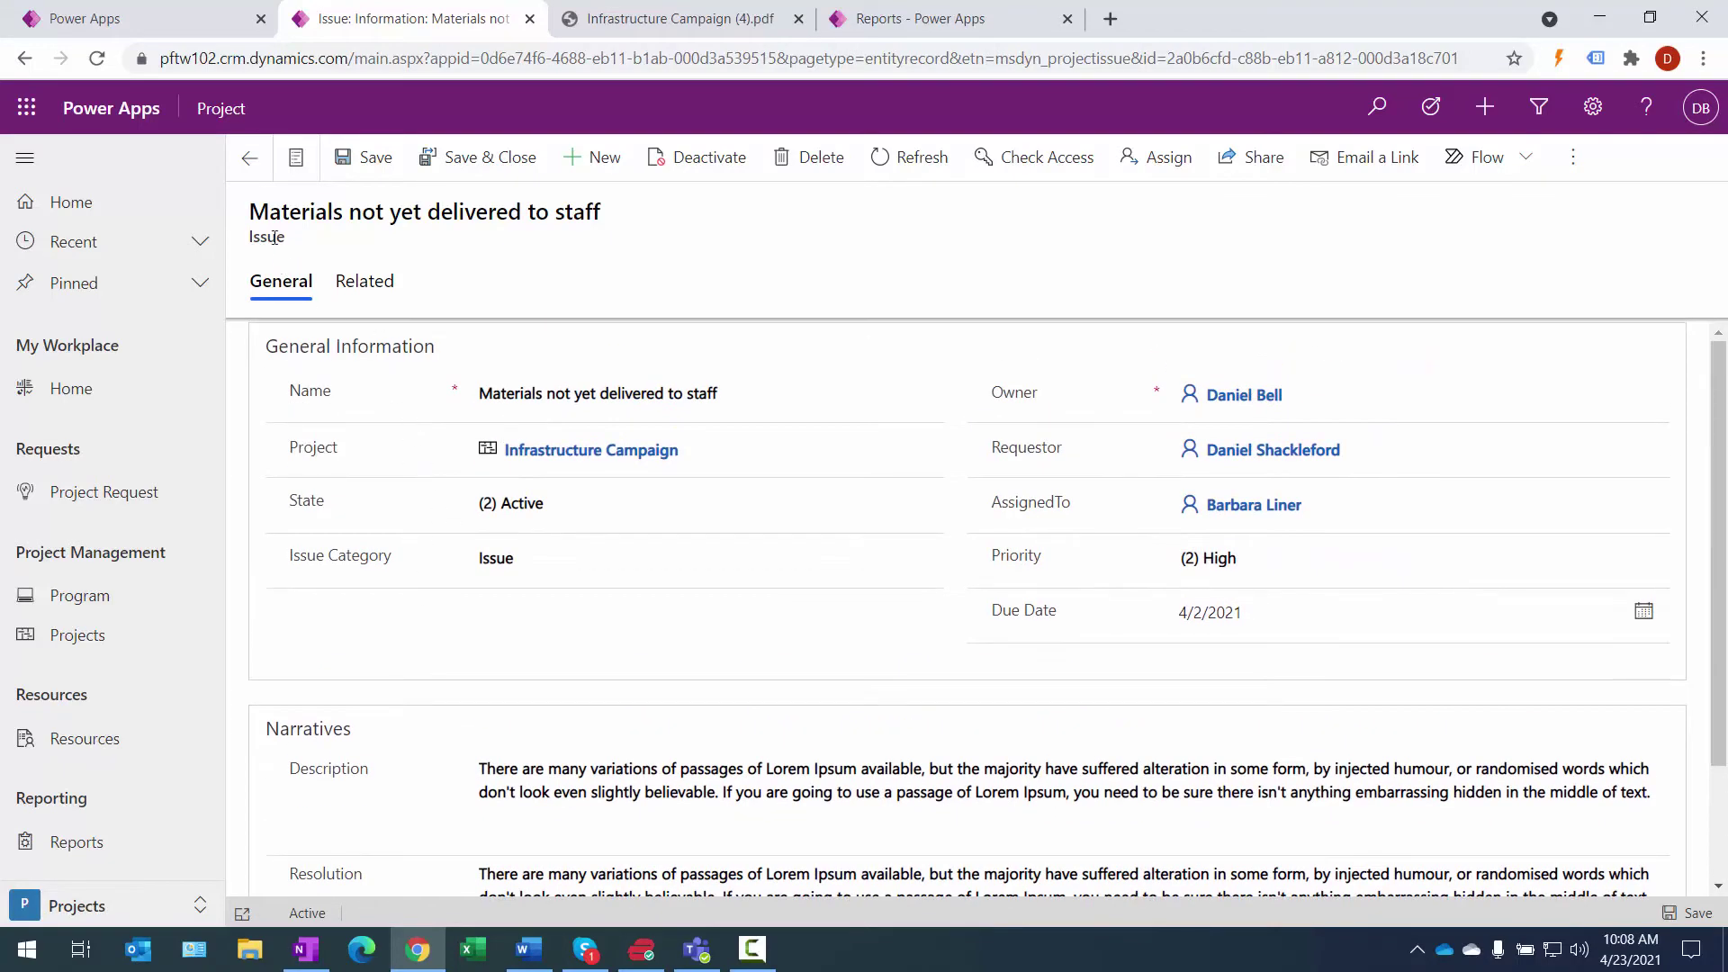
click(249, 157)
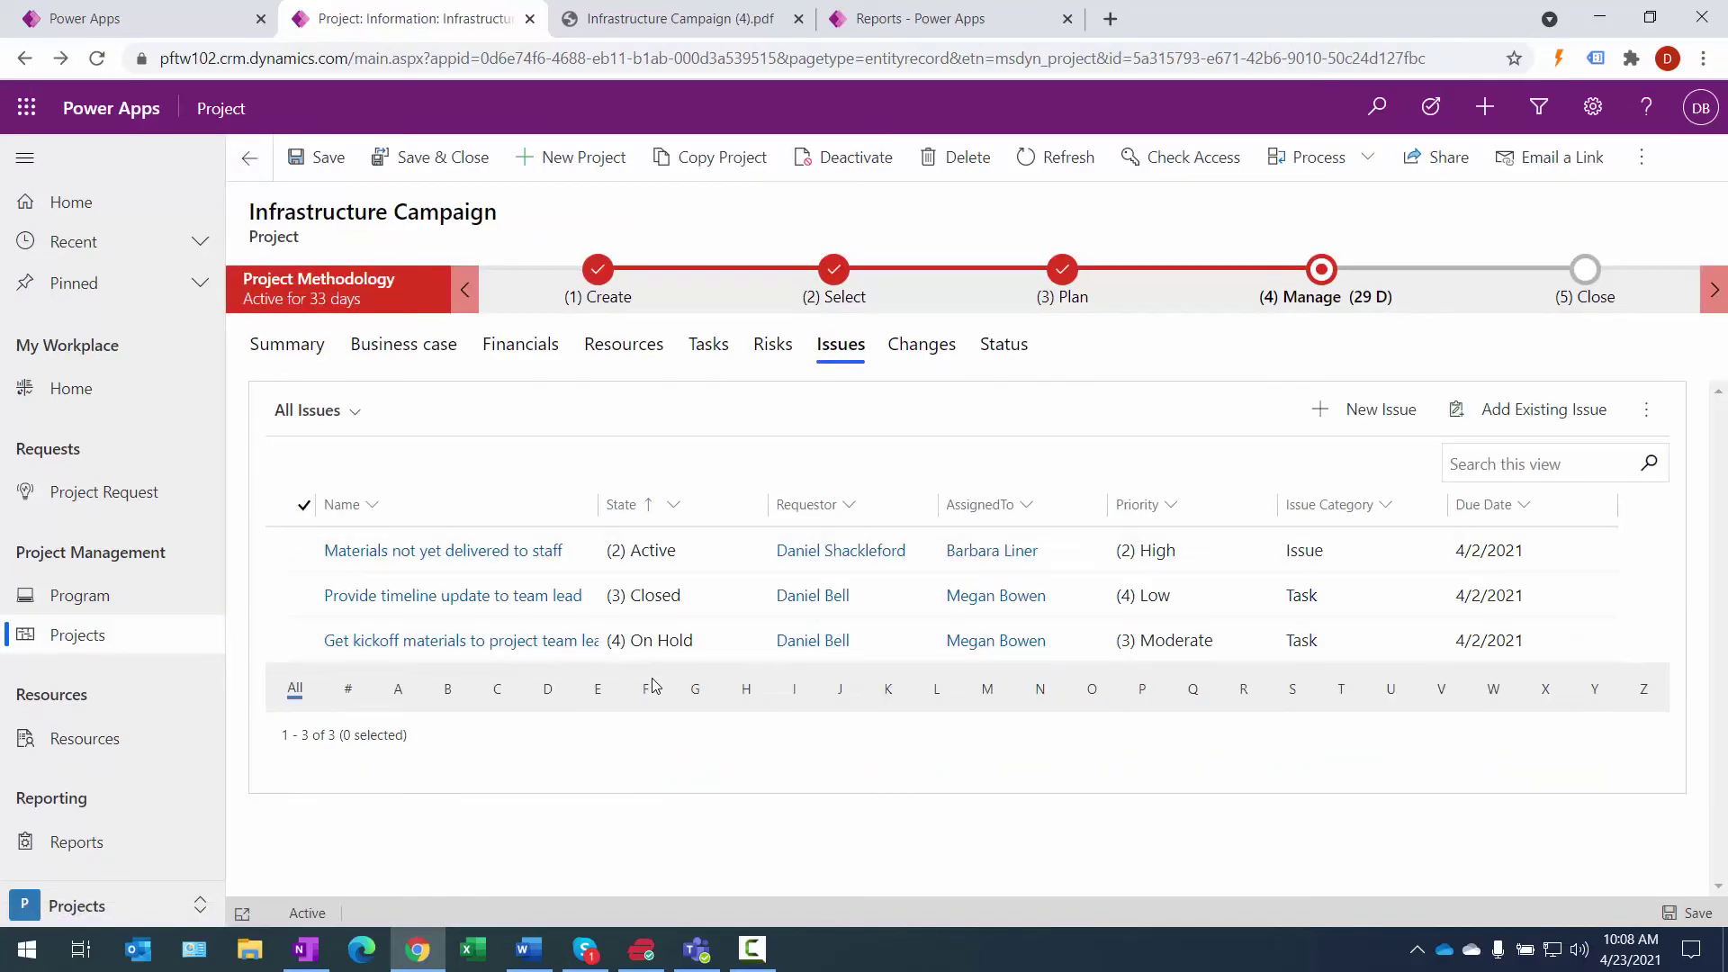
Step: Open and read the Additional business unit to participate change from the Changes tab, then go back
click(923, 346)
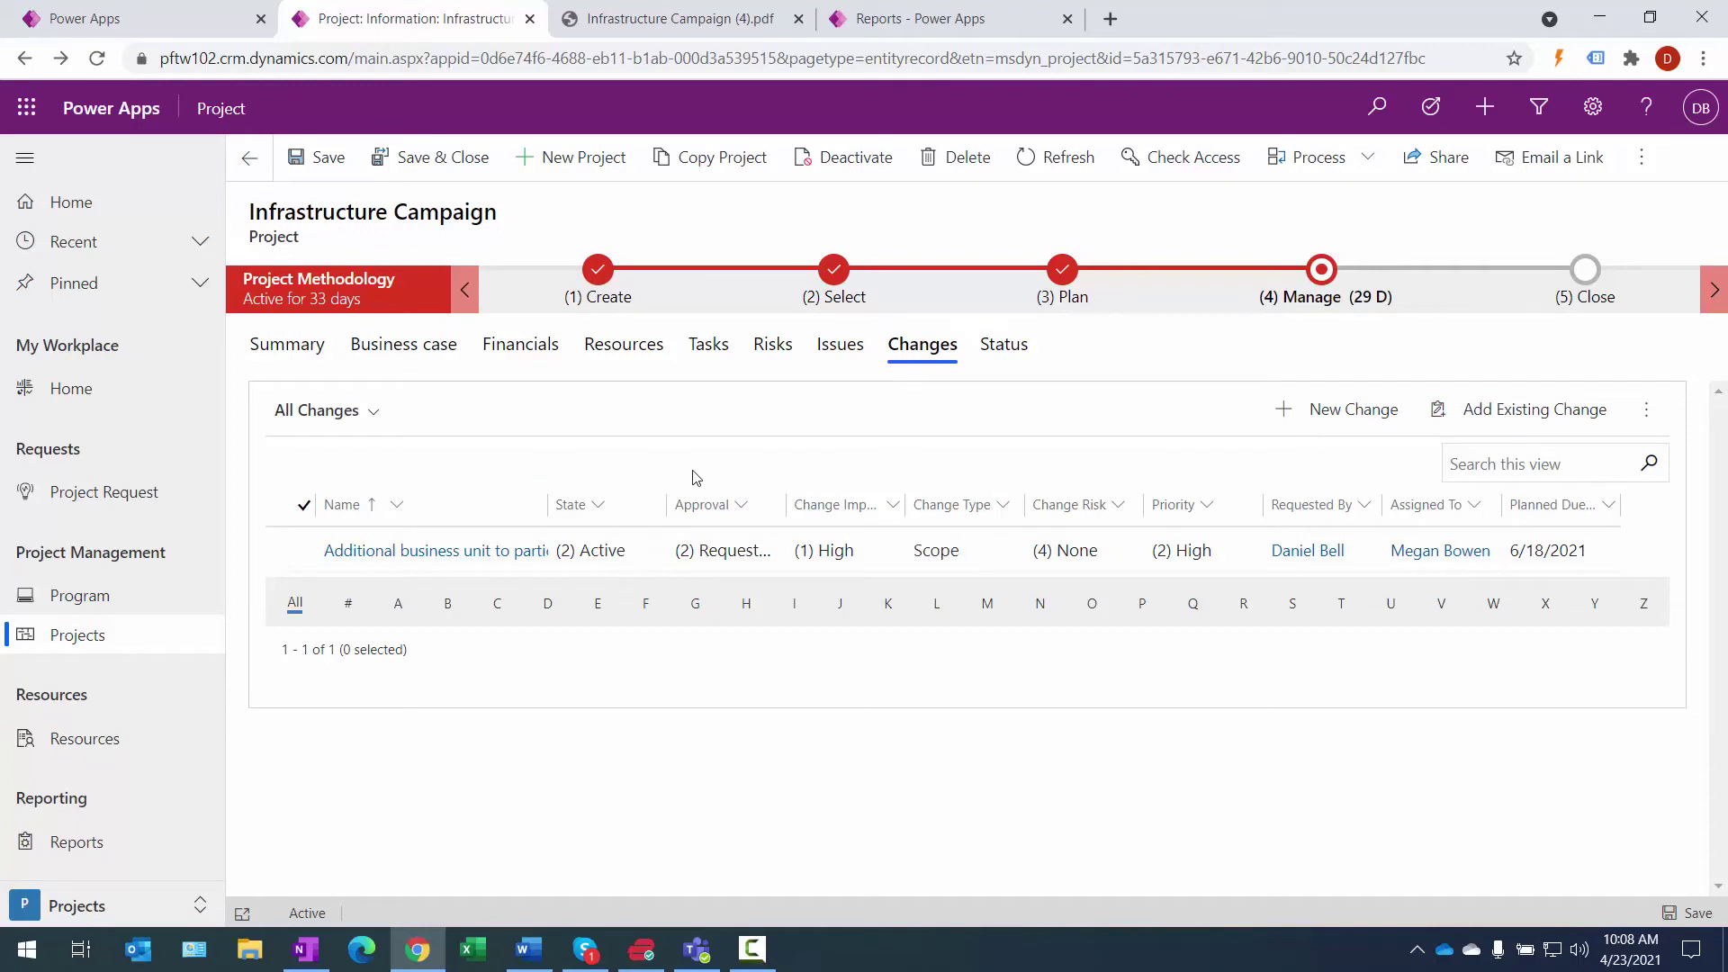
click(461, 553)
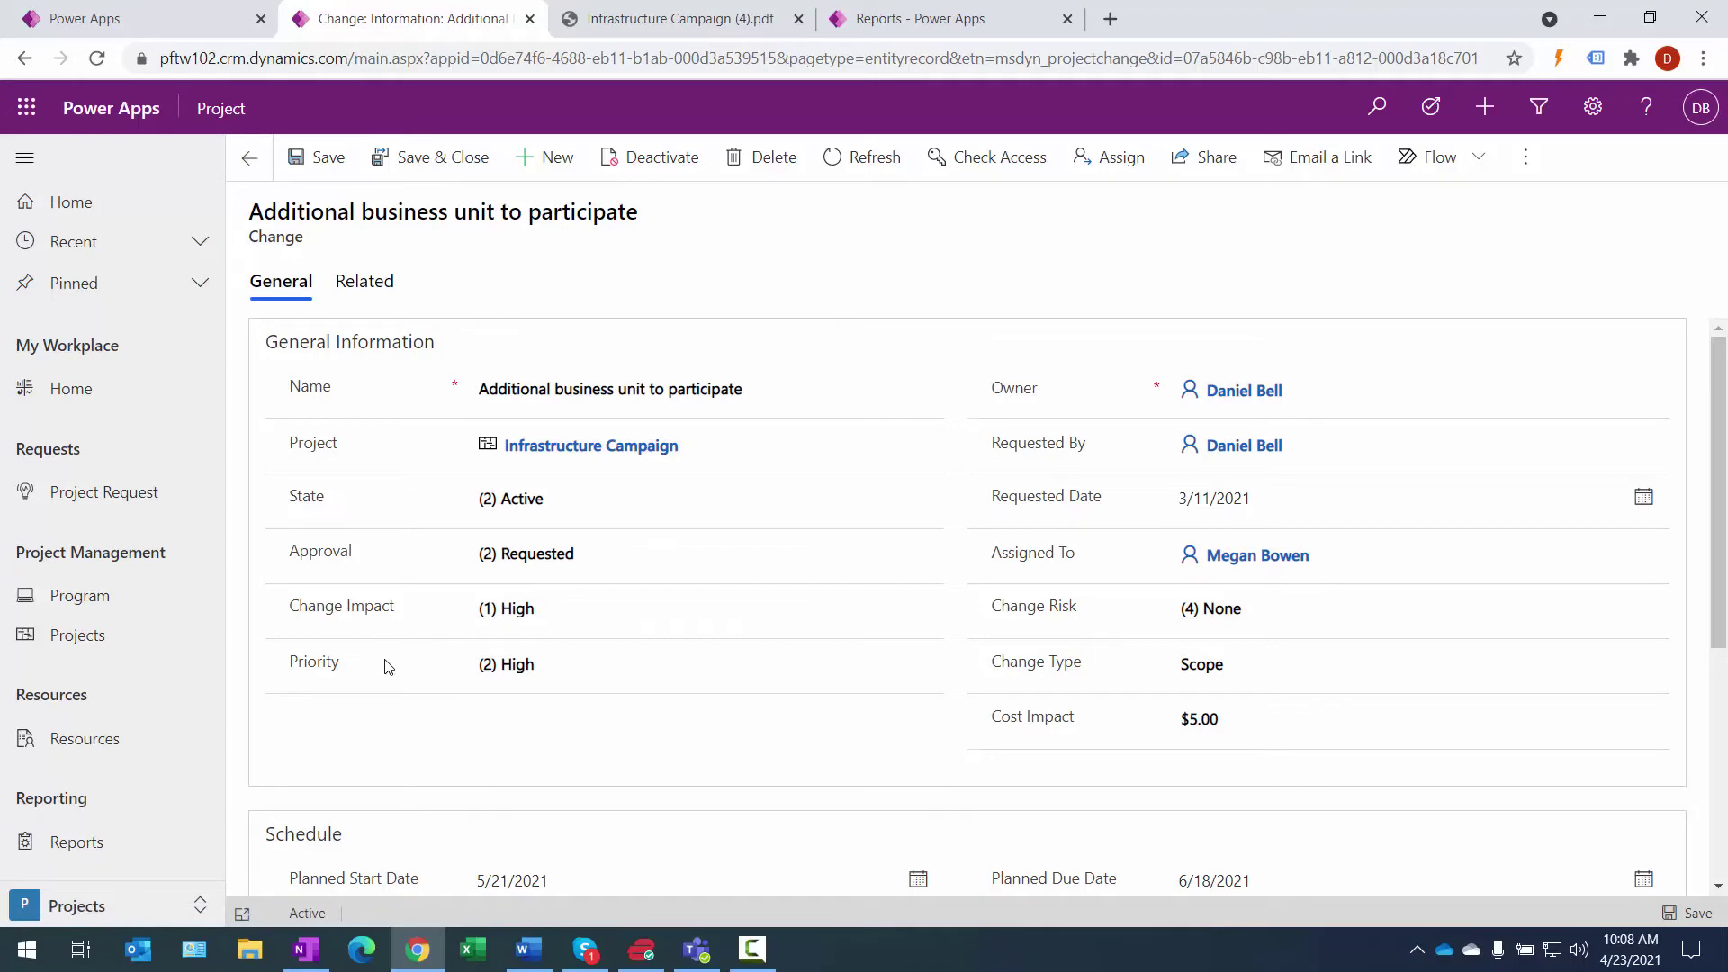
scroll(388, 666, down, 1)
scroll(389, 666, up, 1)
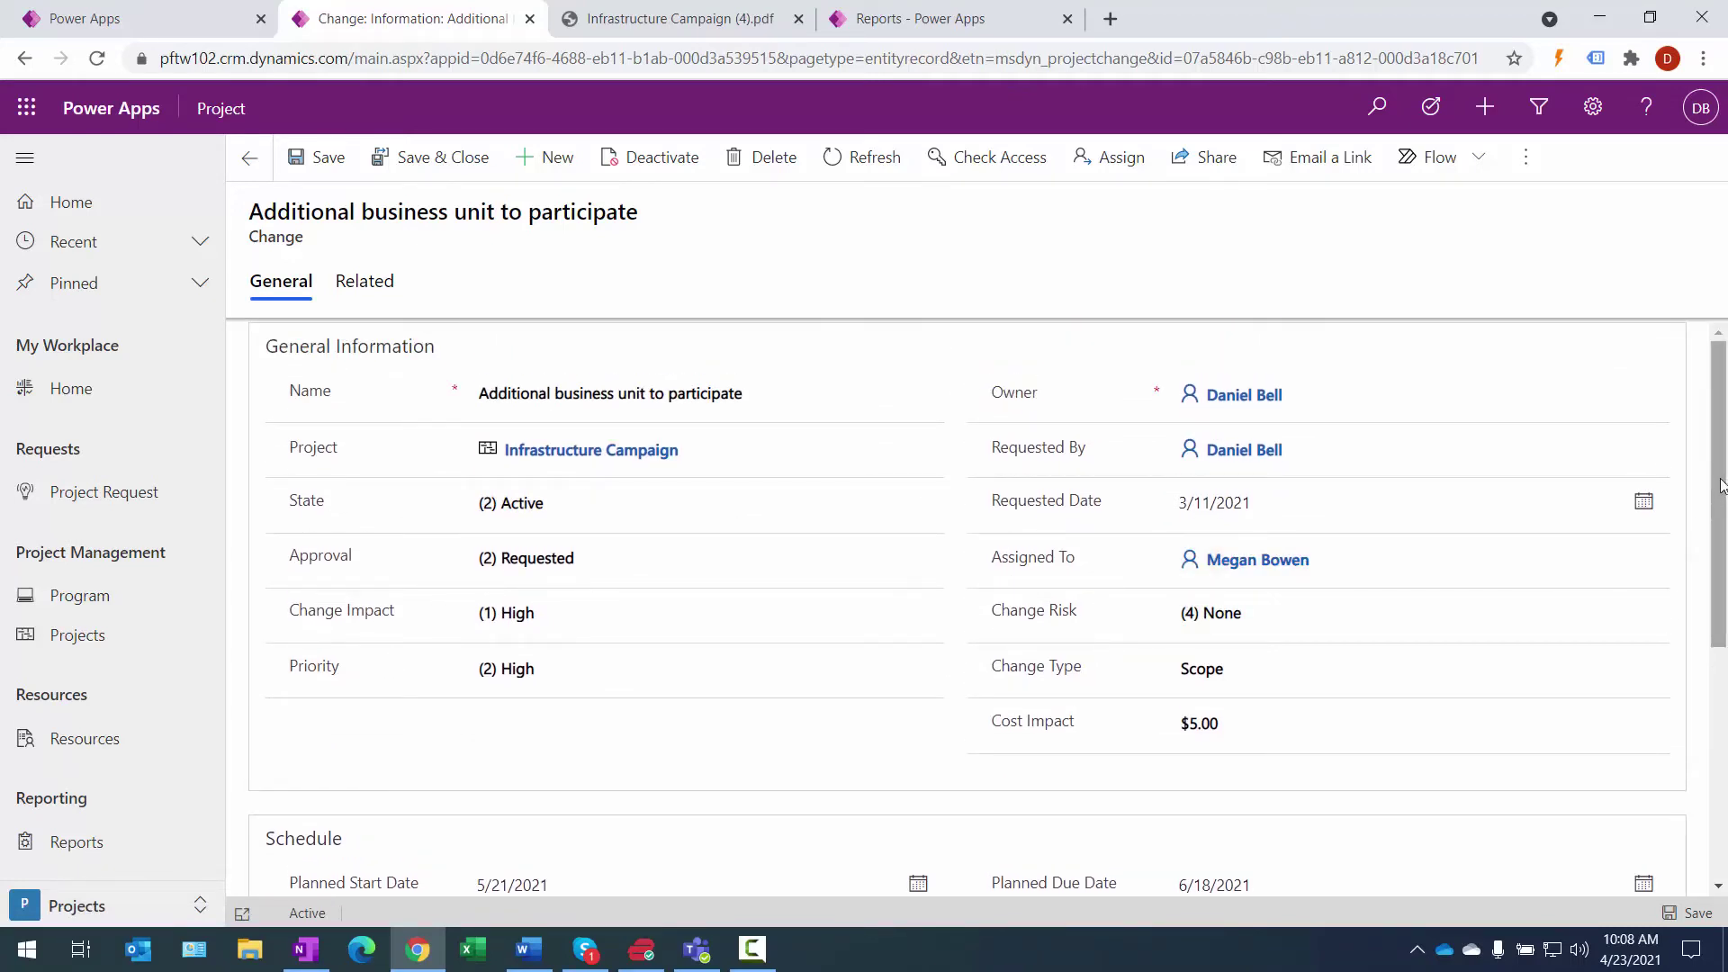
drag(1720, 486, 1722, 781)
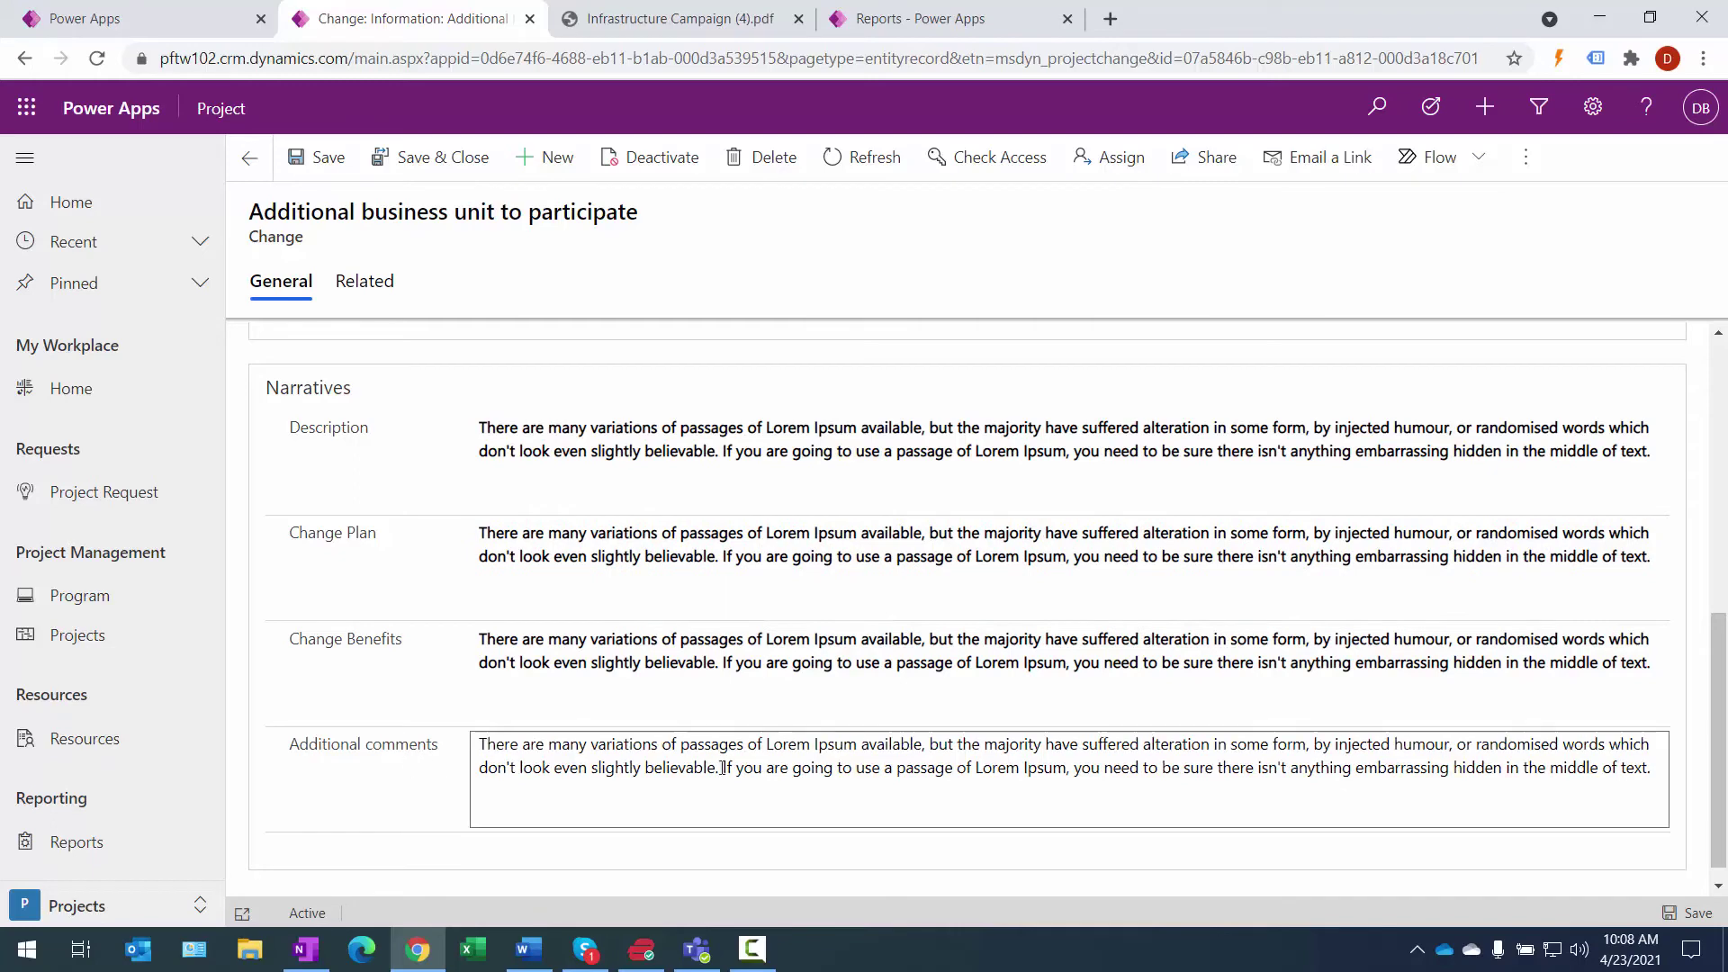
scroll(1428, 684, up, 4)
scroll(1435, 630, up, 3)
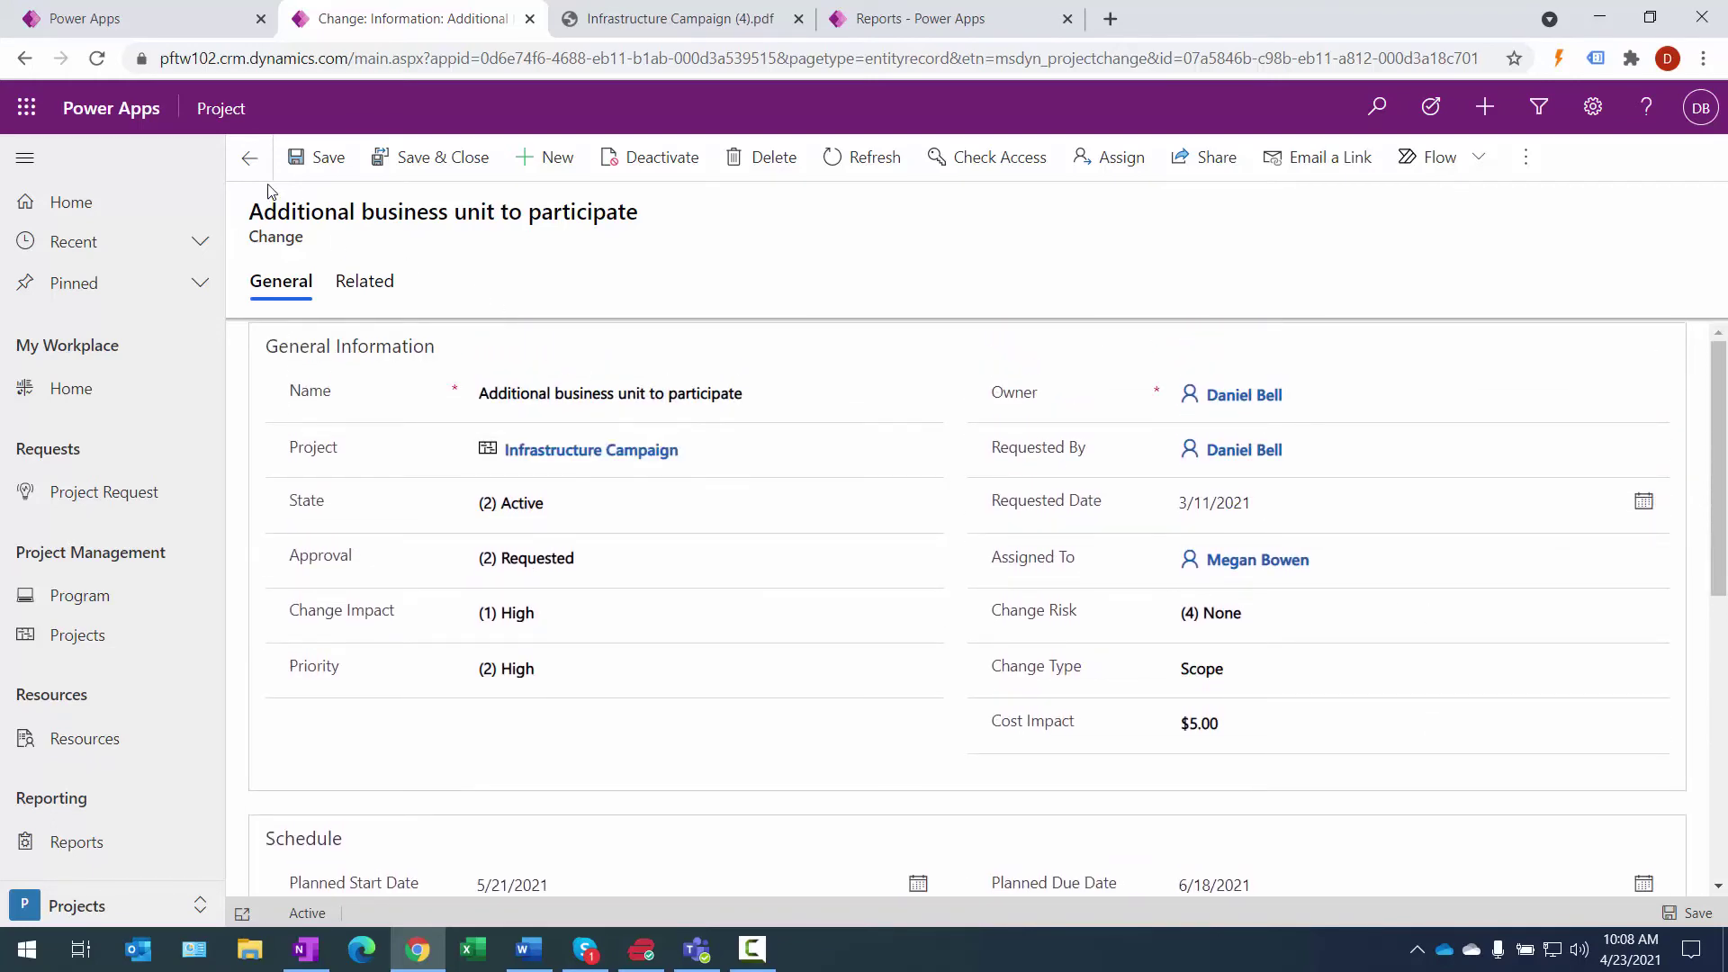
click(249, 158)
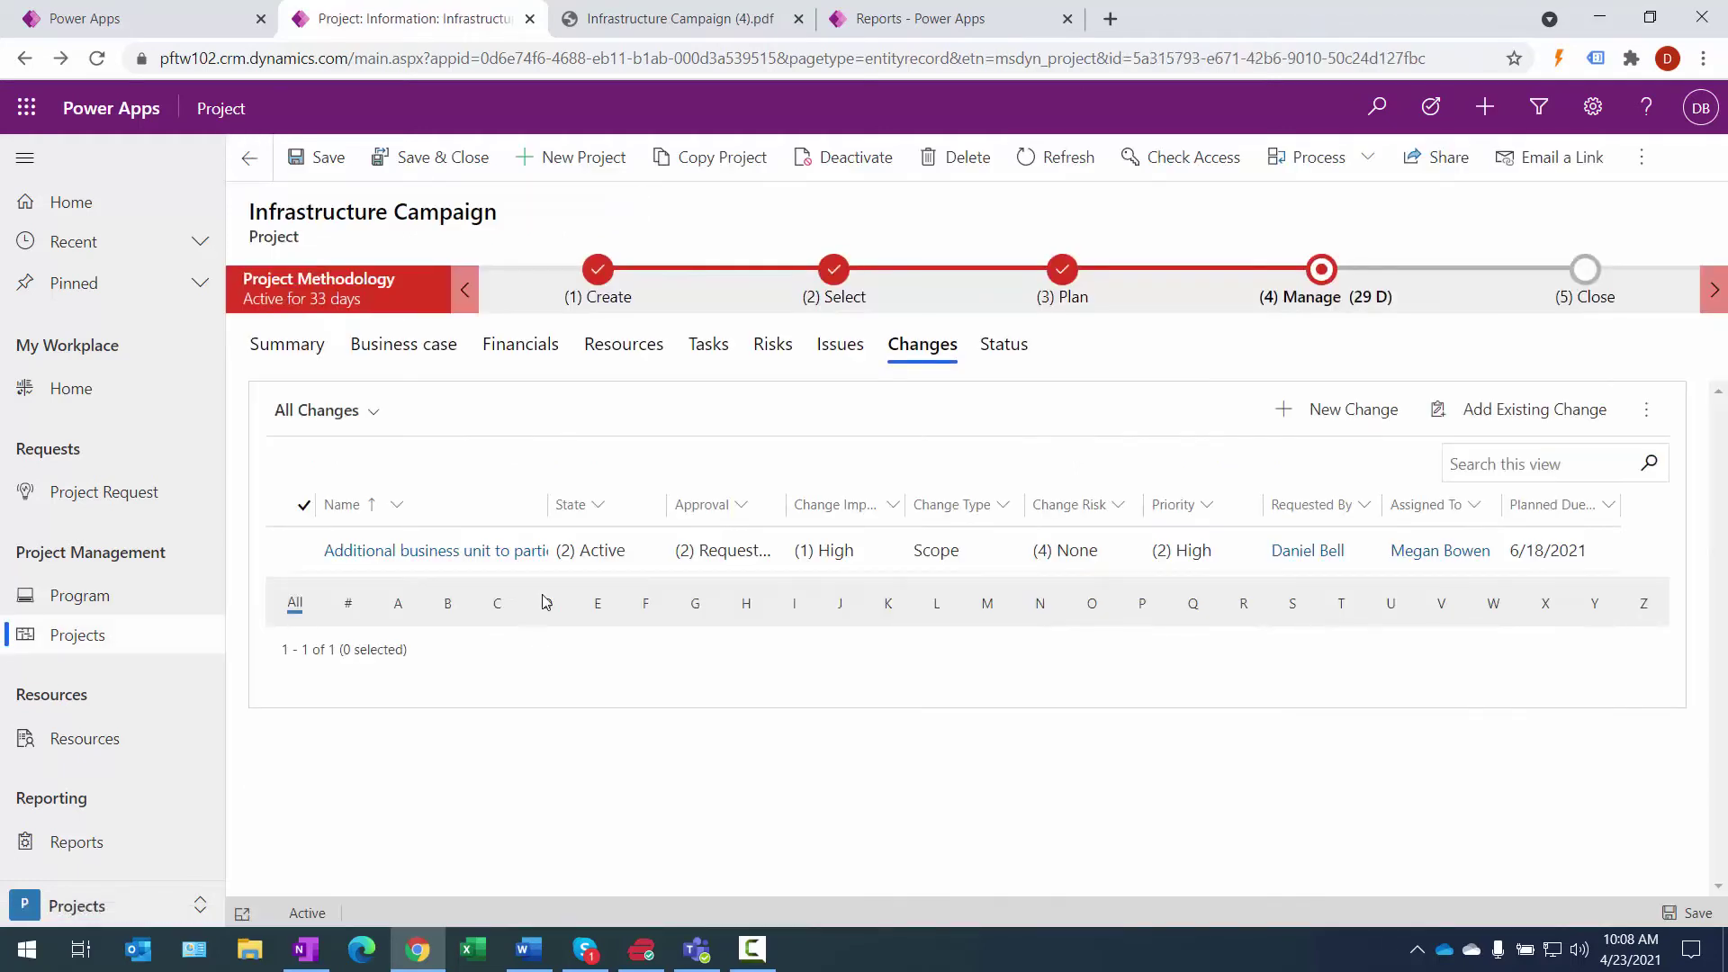
Step: Check the project's health on the Status tab: Overall and Schedule At Risk, Financial Off Track
click(1017, 354)
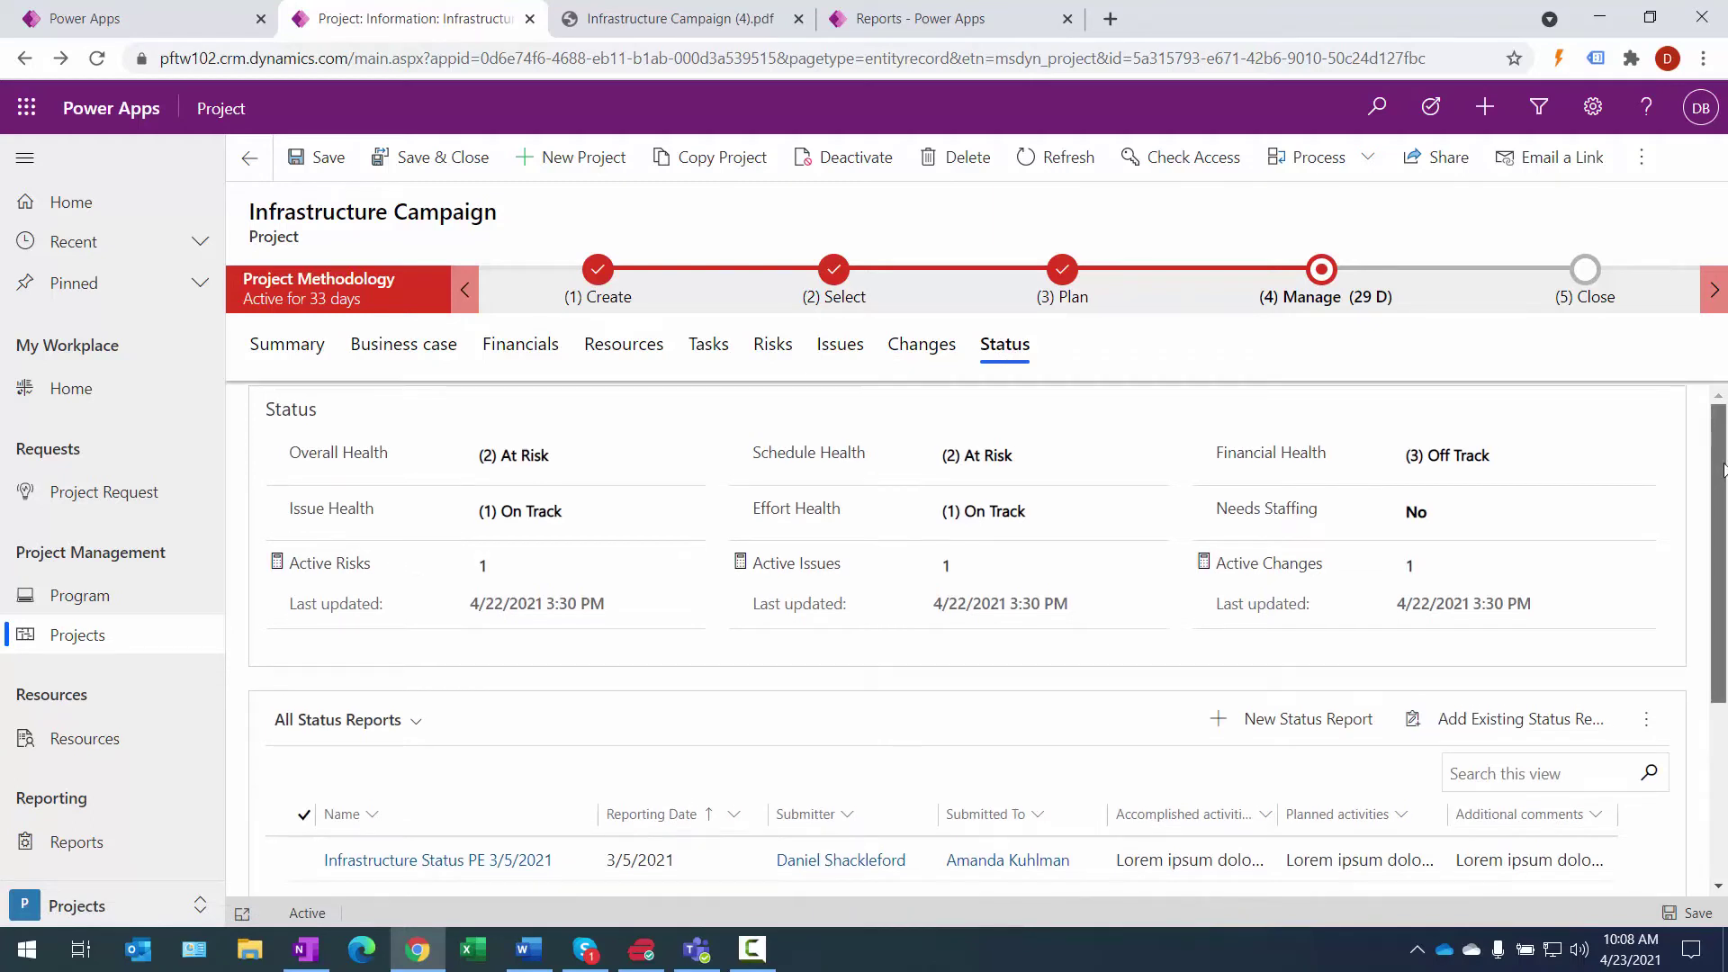
scroll(1721, 486, down, 1)
scroll(1719, 478, up, 1)
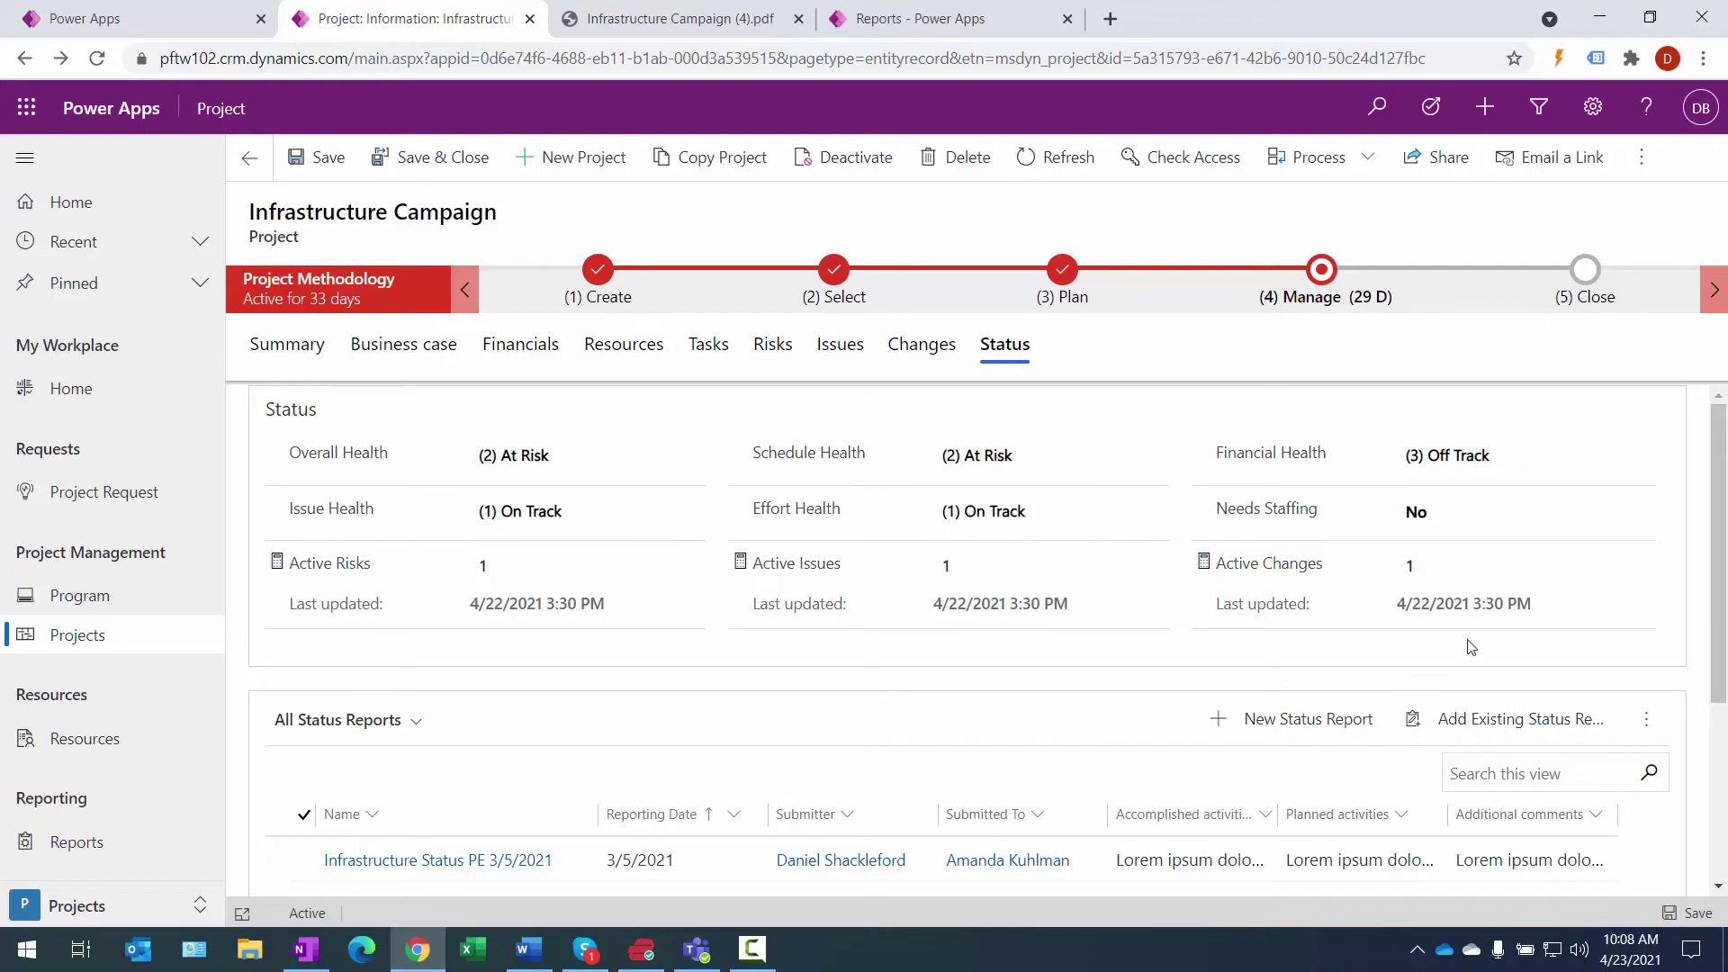
scroll(1470, 646, down, 3)
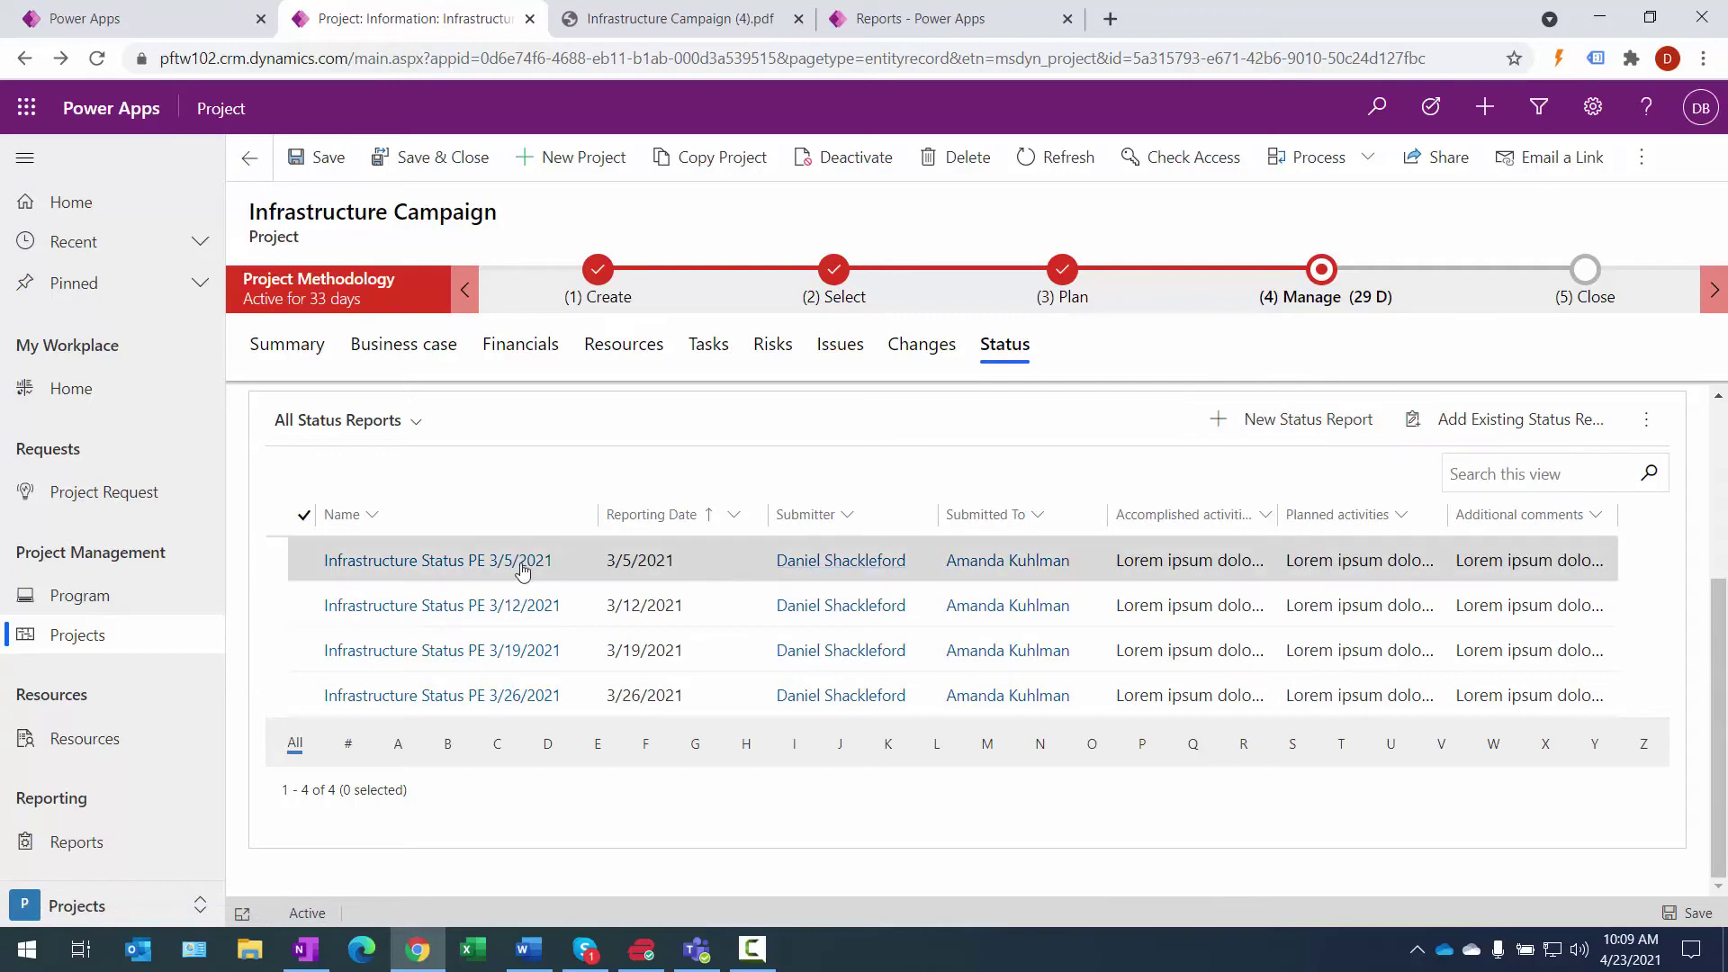
Step: Read the Infrastructure Status PE 3/5/2021 report, including its accomplished activities, then return to the project
click(419, 561)
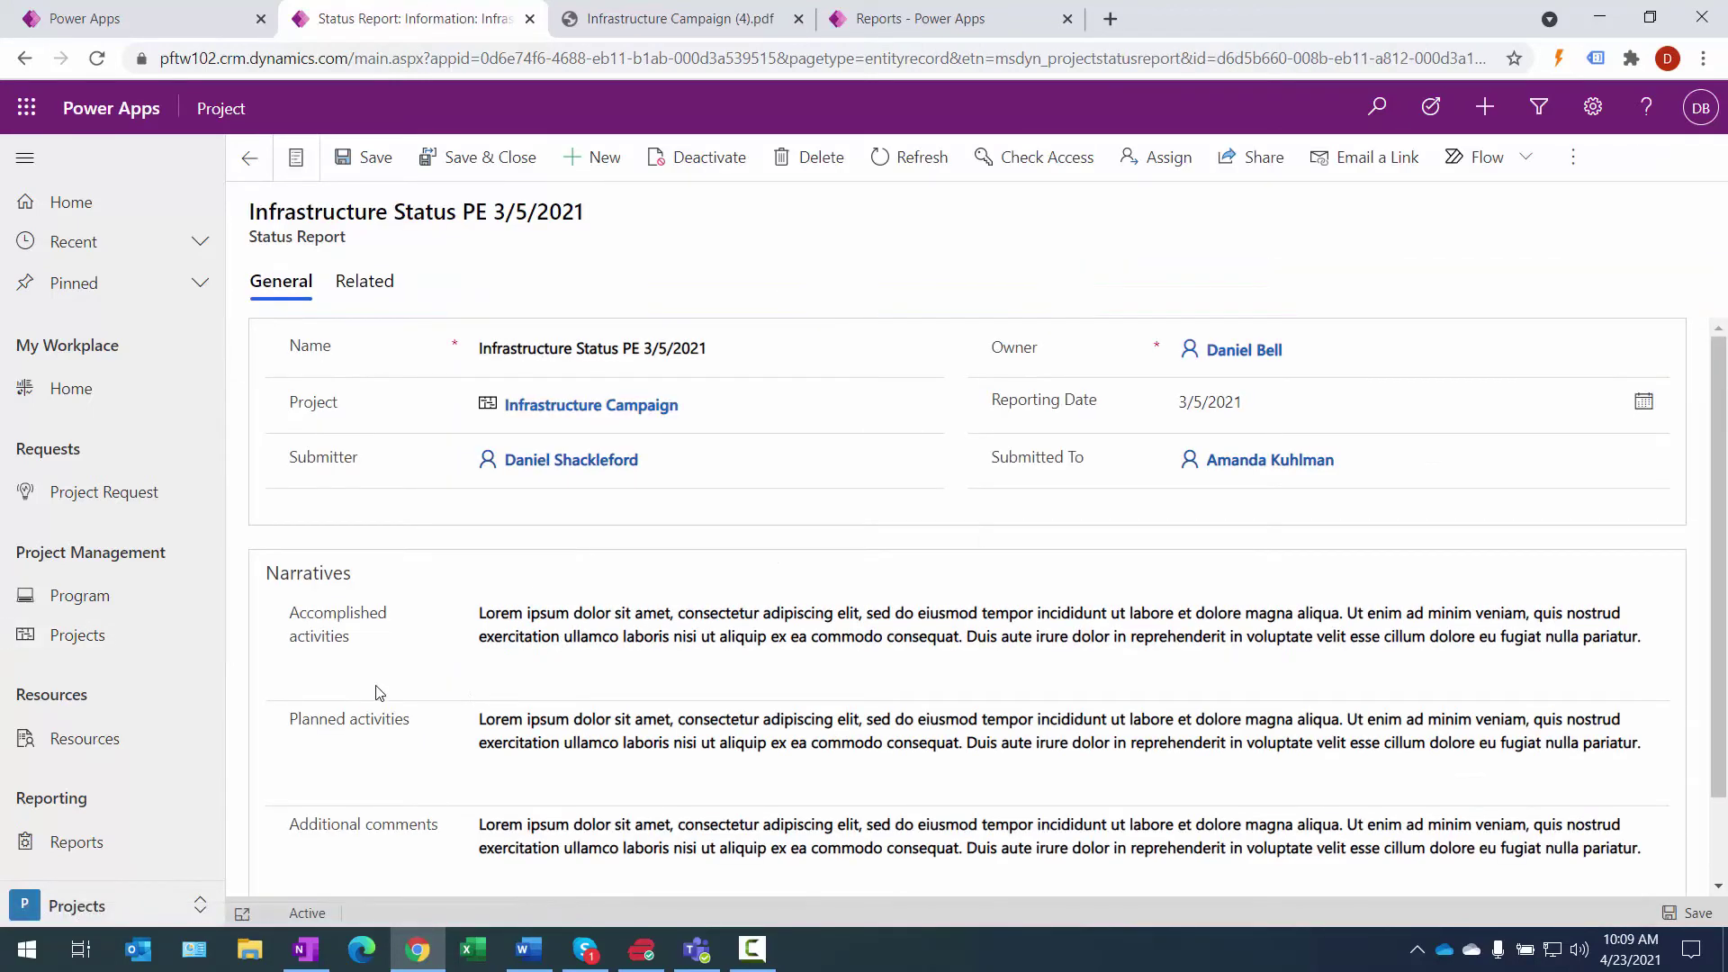
click(484, 663)
scroll(459, 676, down, 1)
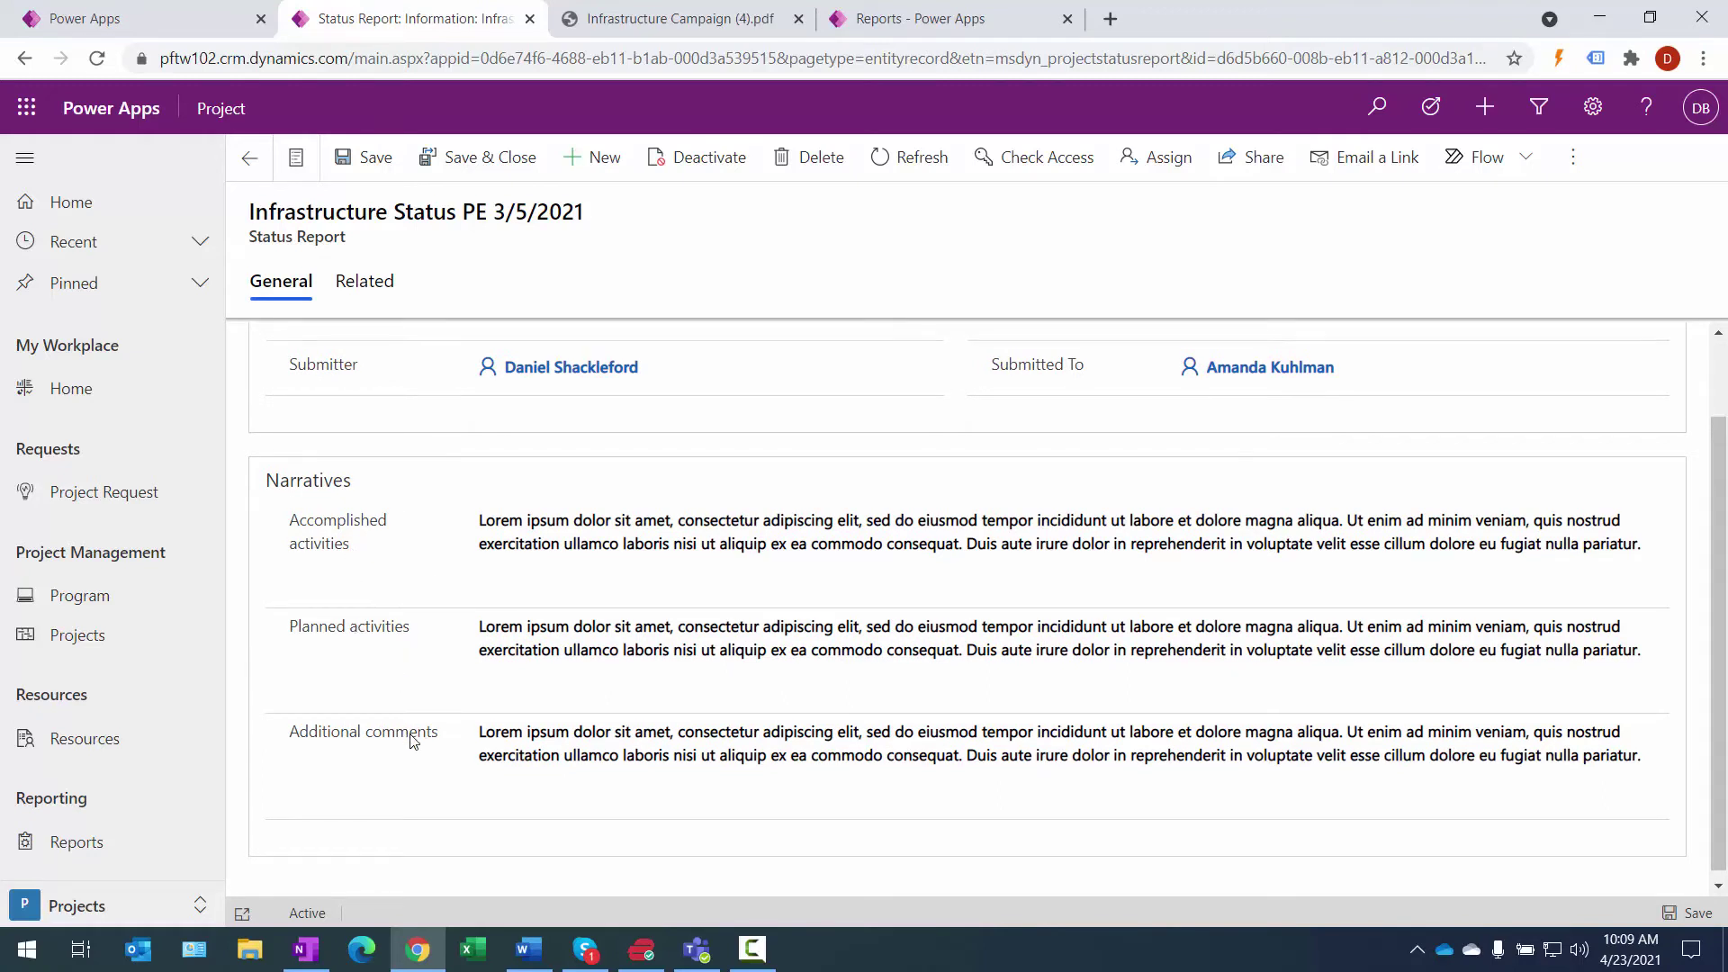
scroll(412, 733, up, 1)
click(248, 160)
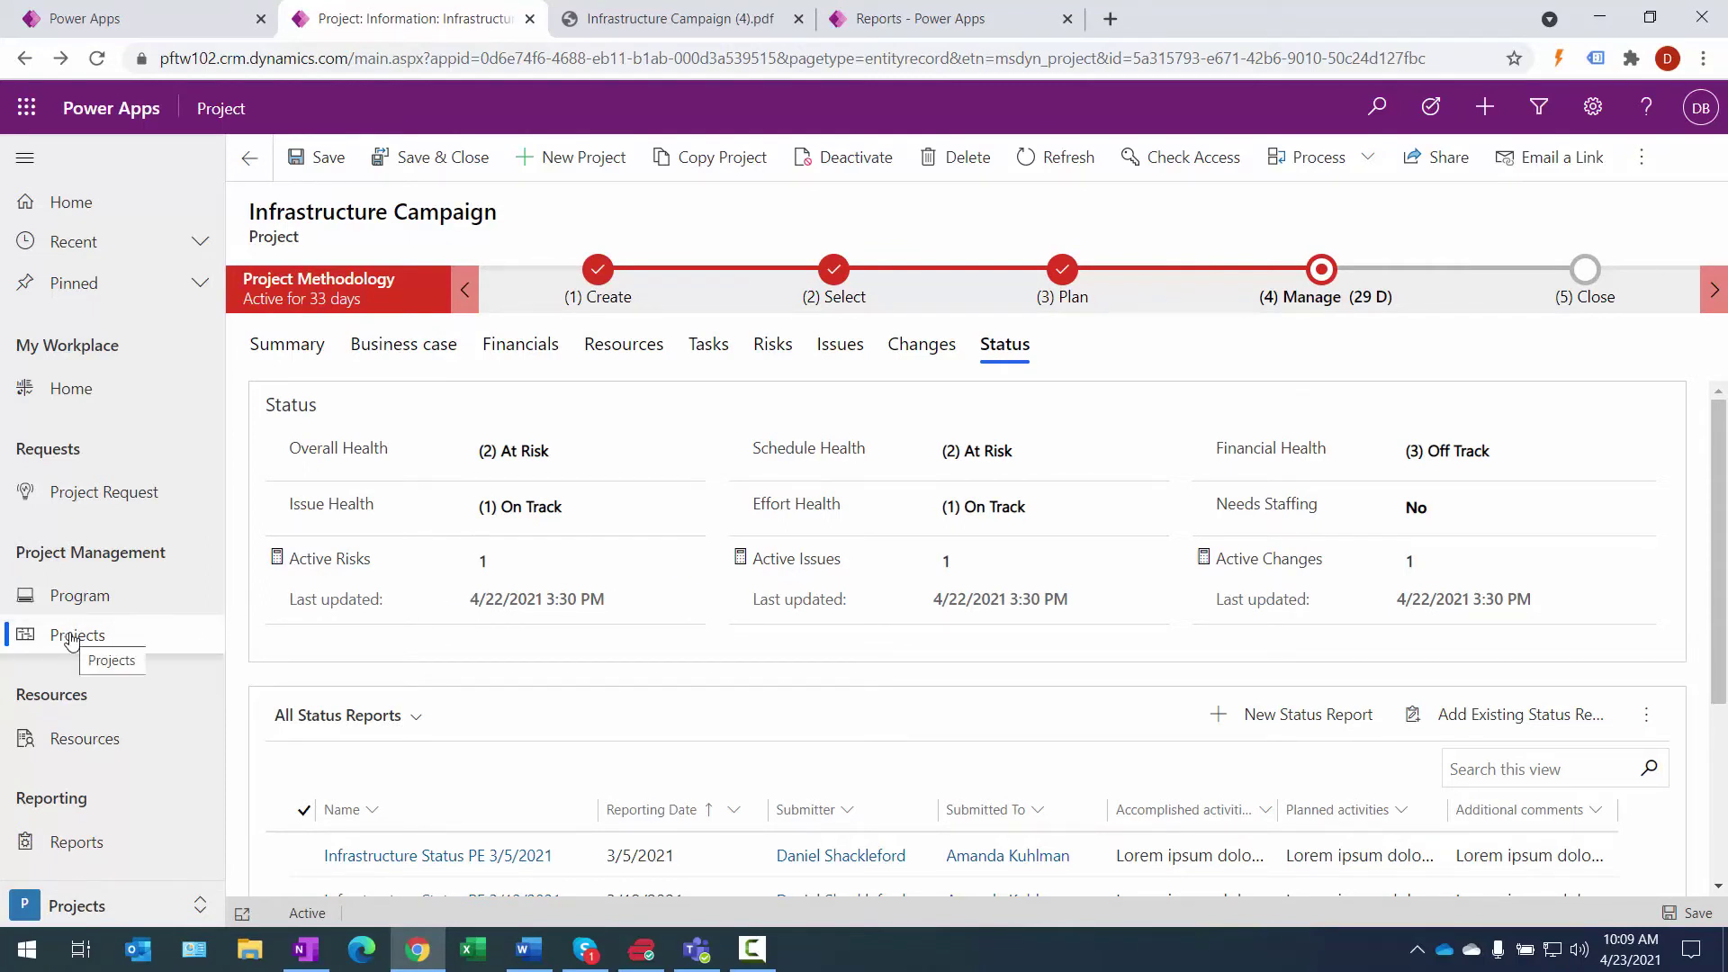
Step: Open the CRM Upgrade and Rollout record from the active programs list and review its form
click(72, 598)
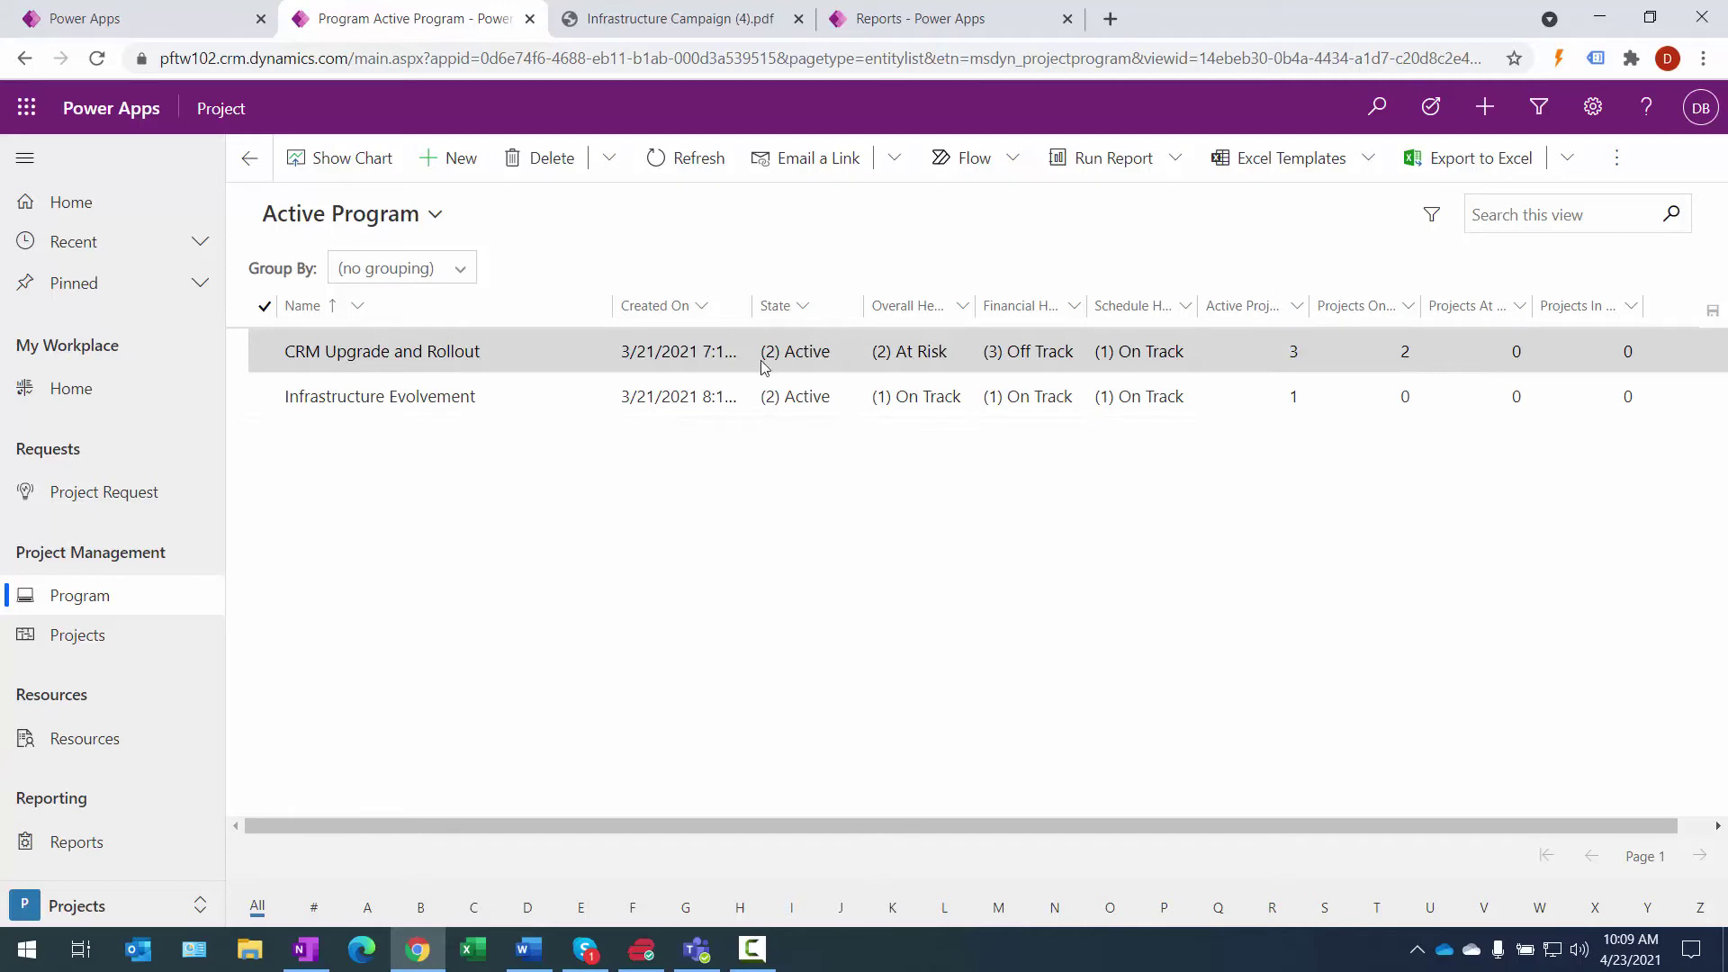
click(266, 352)
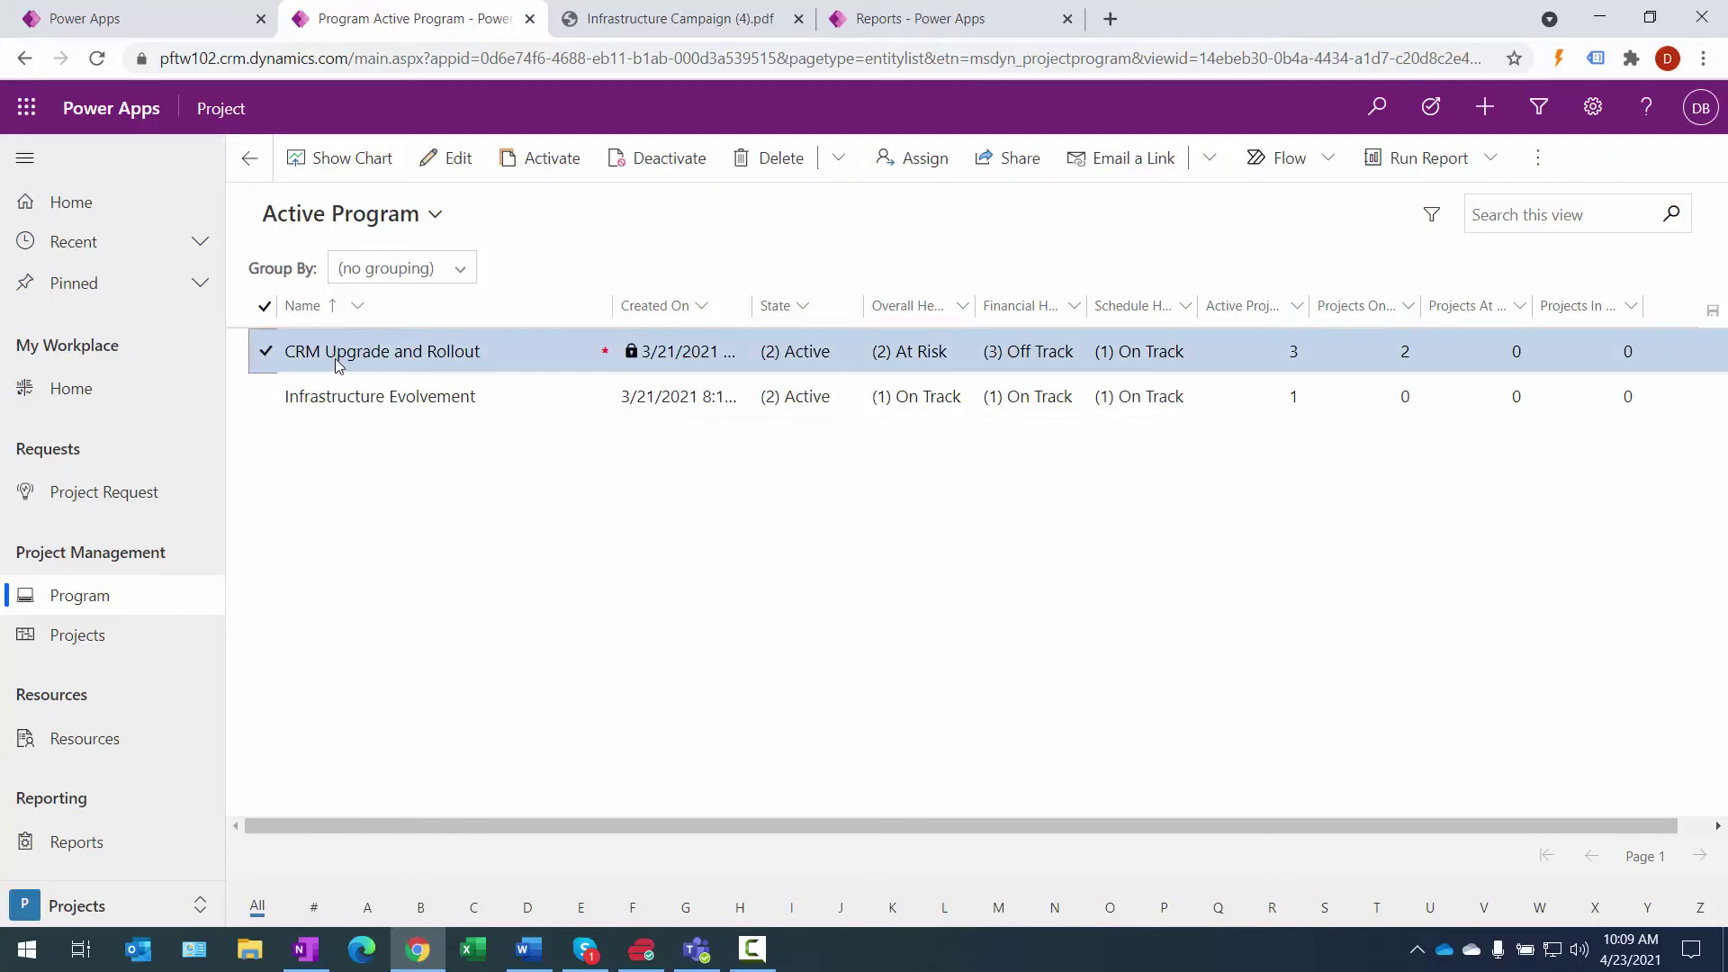
click(448, 165)
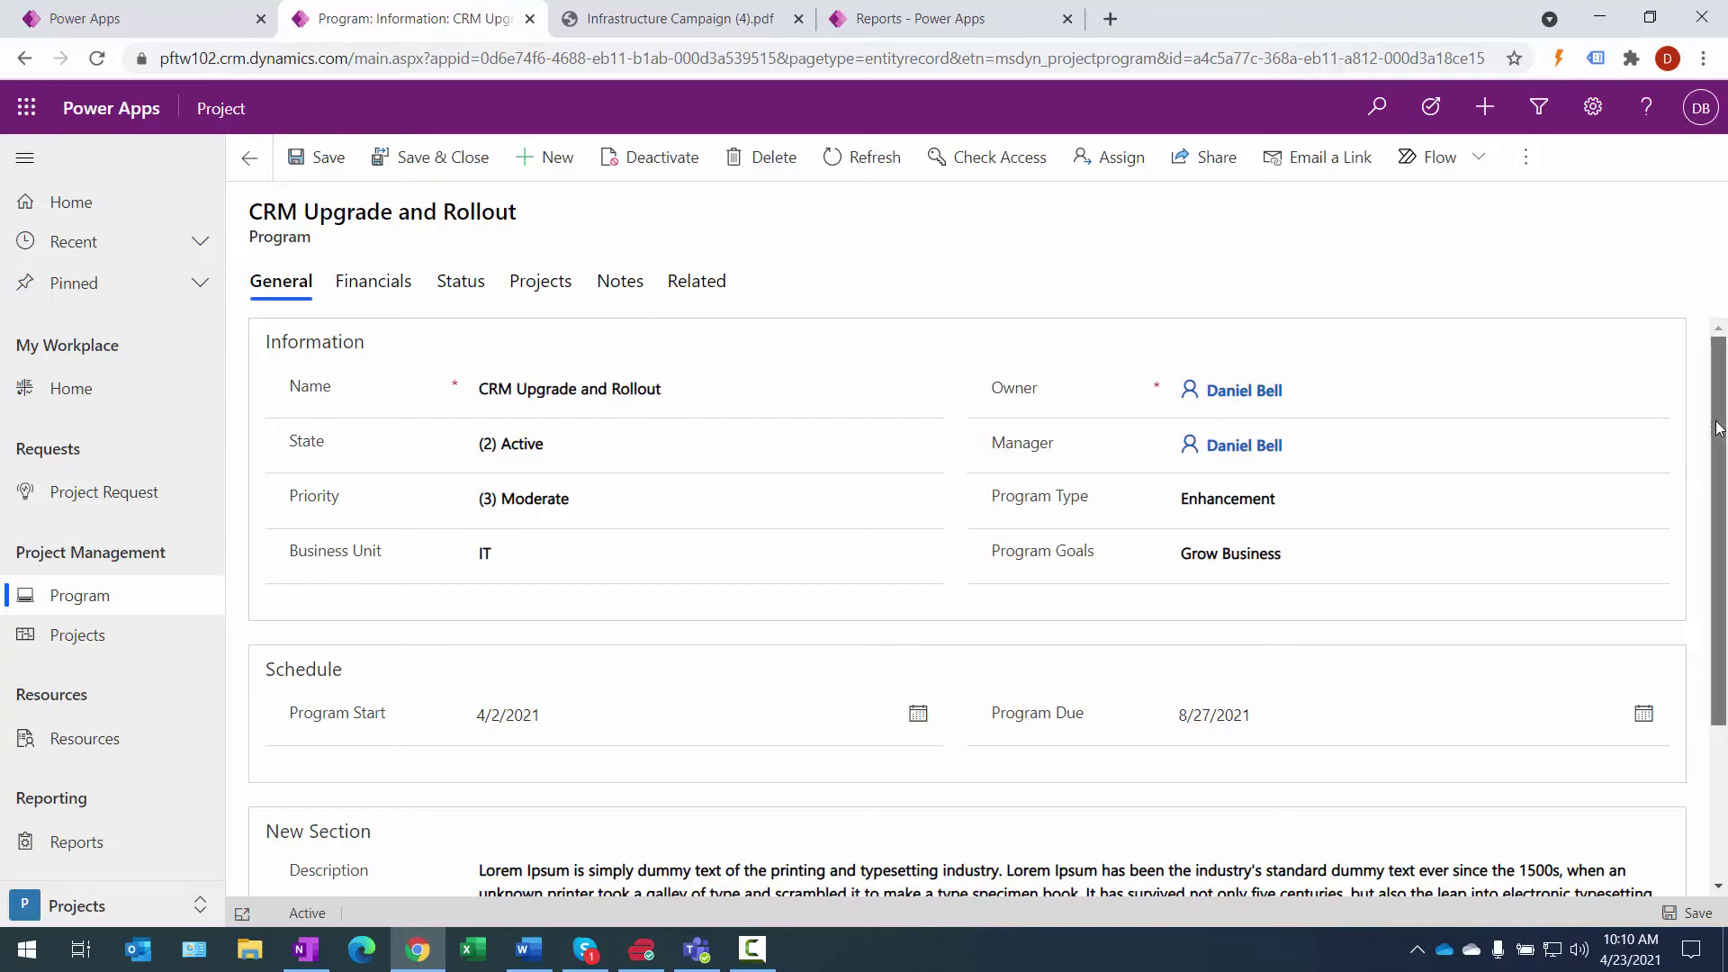
drag(1719, 433, 1719, 644)
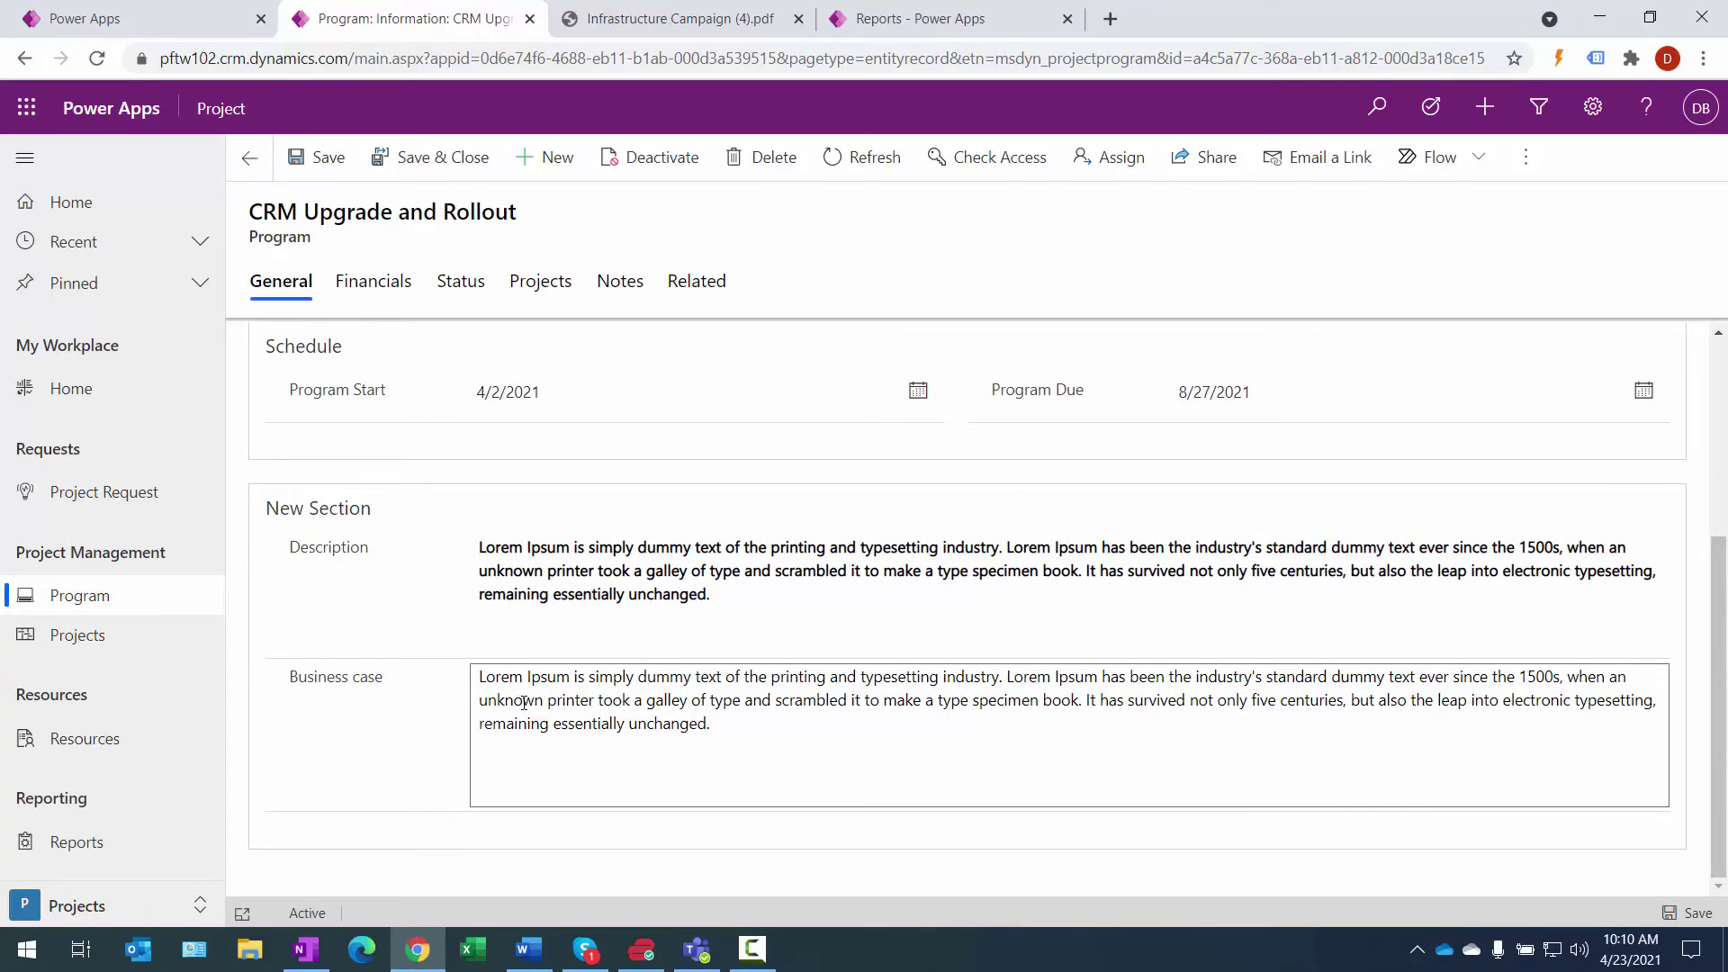
scroll(527, 701, up, 4)
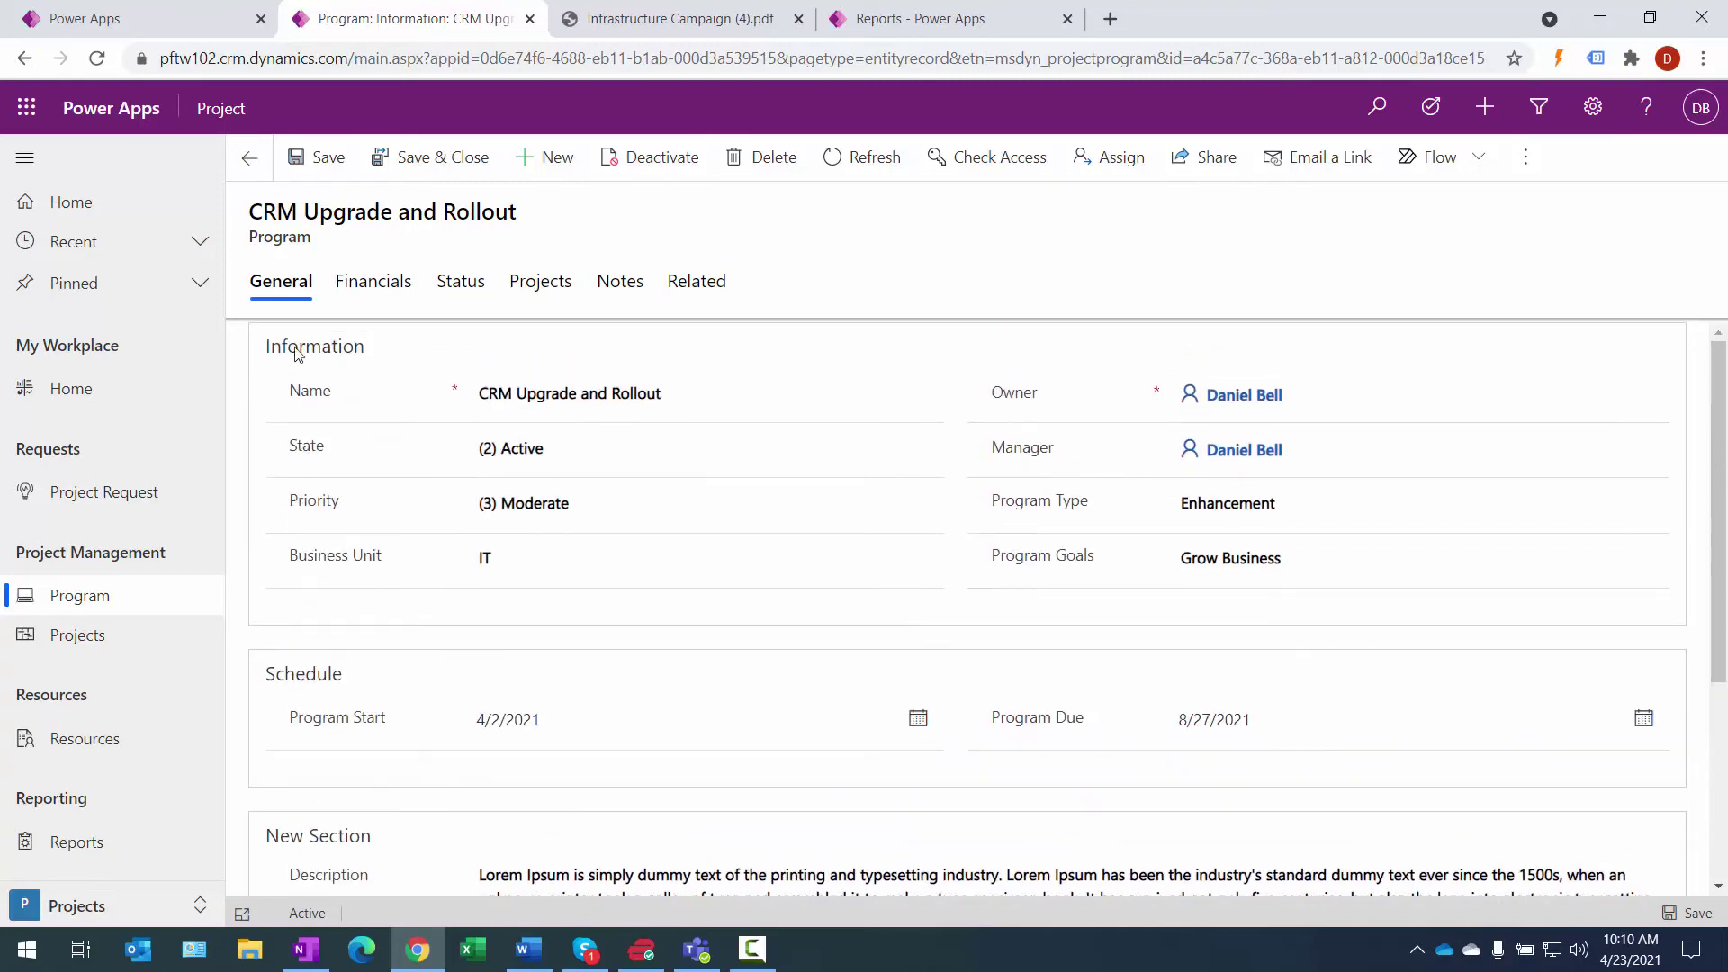
Step: On the Financials tab, recalculate the $1,000,000.00 Project Budget rollup to 4/23/2021 10:10 AM
click(367, 290)
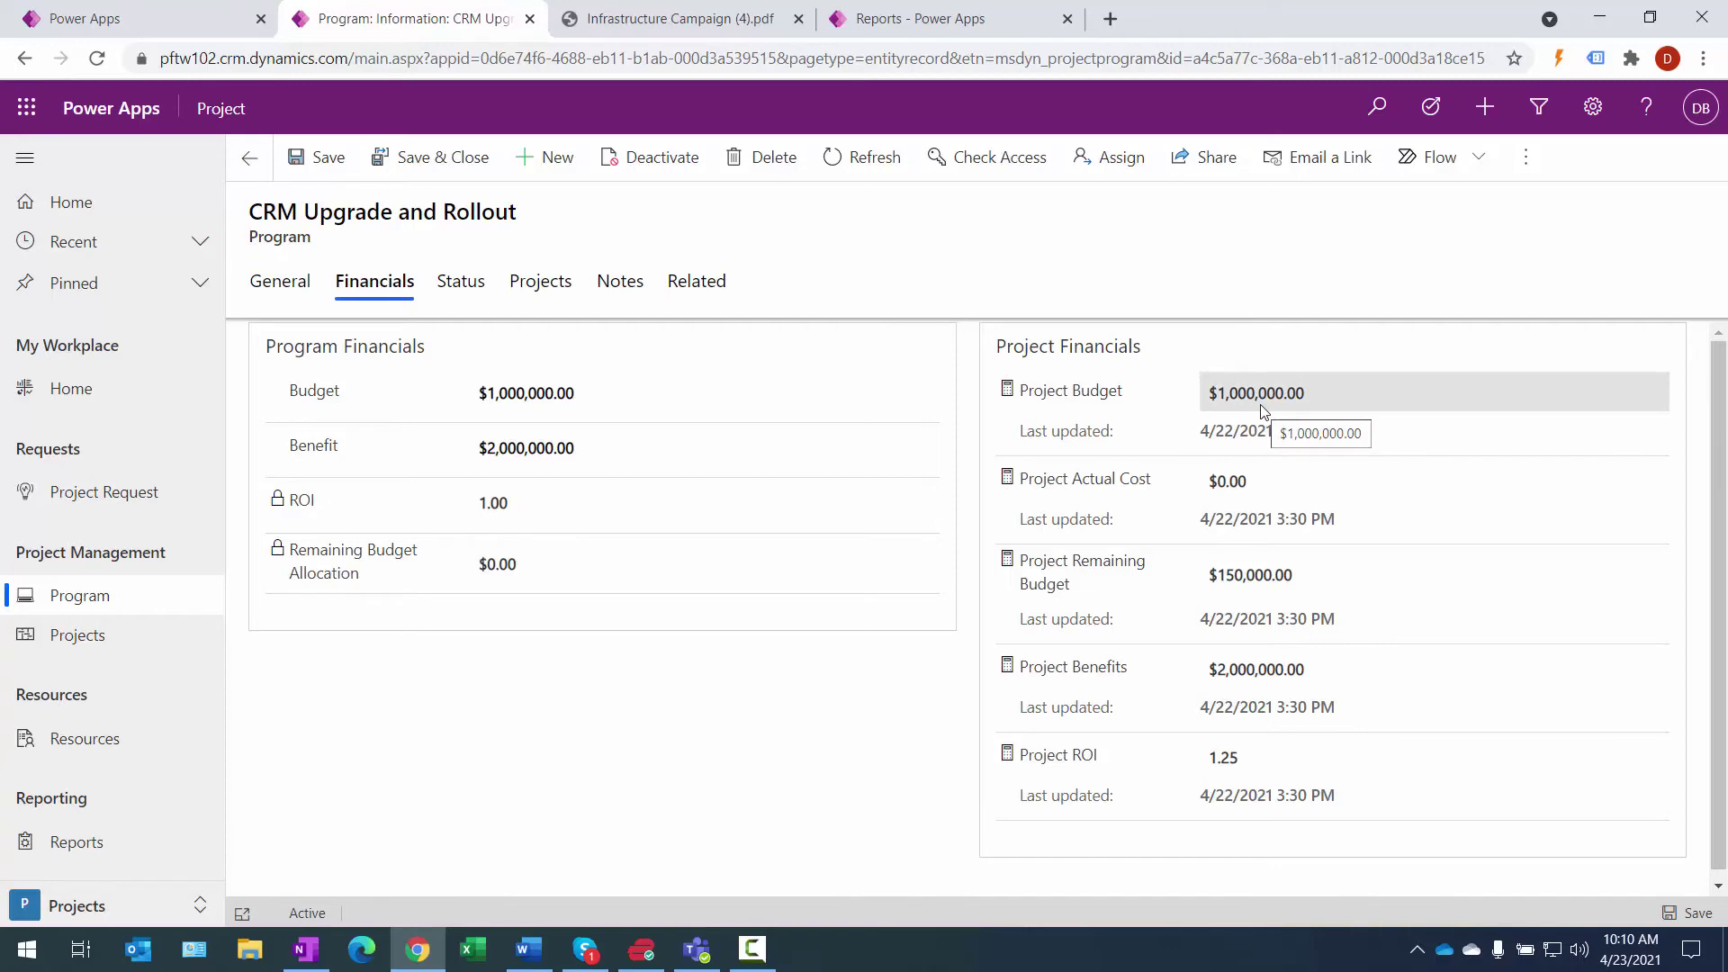
click(1010, 393)
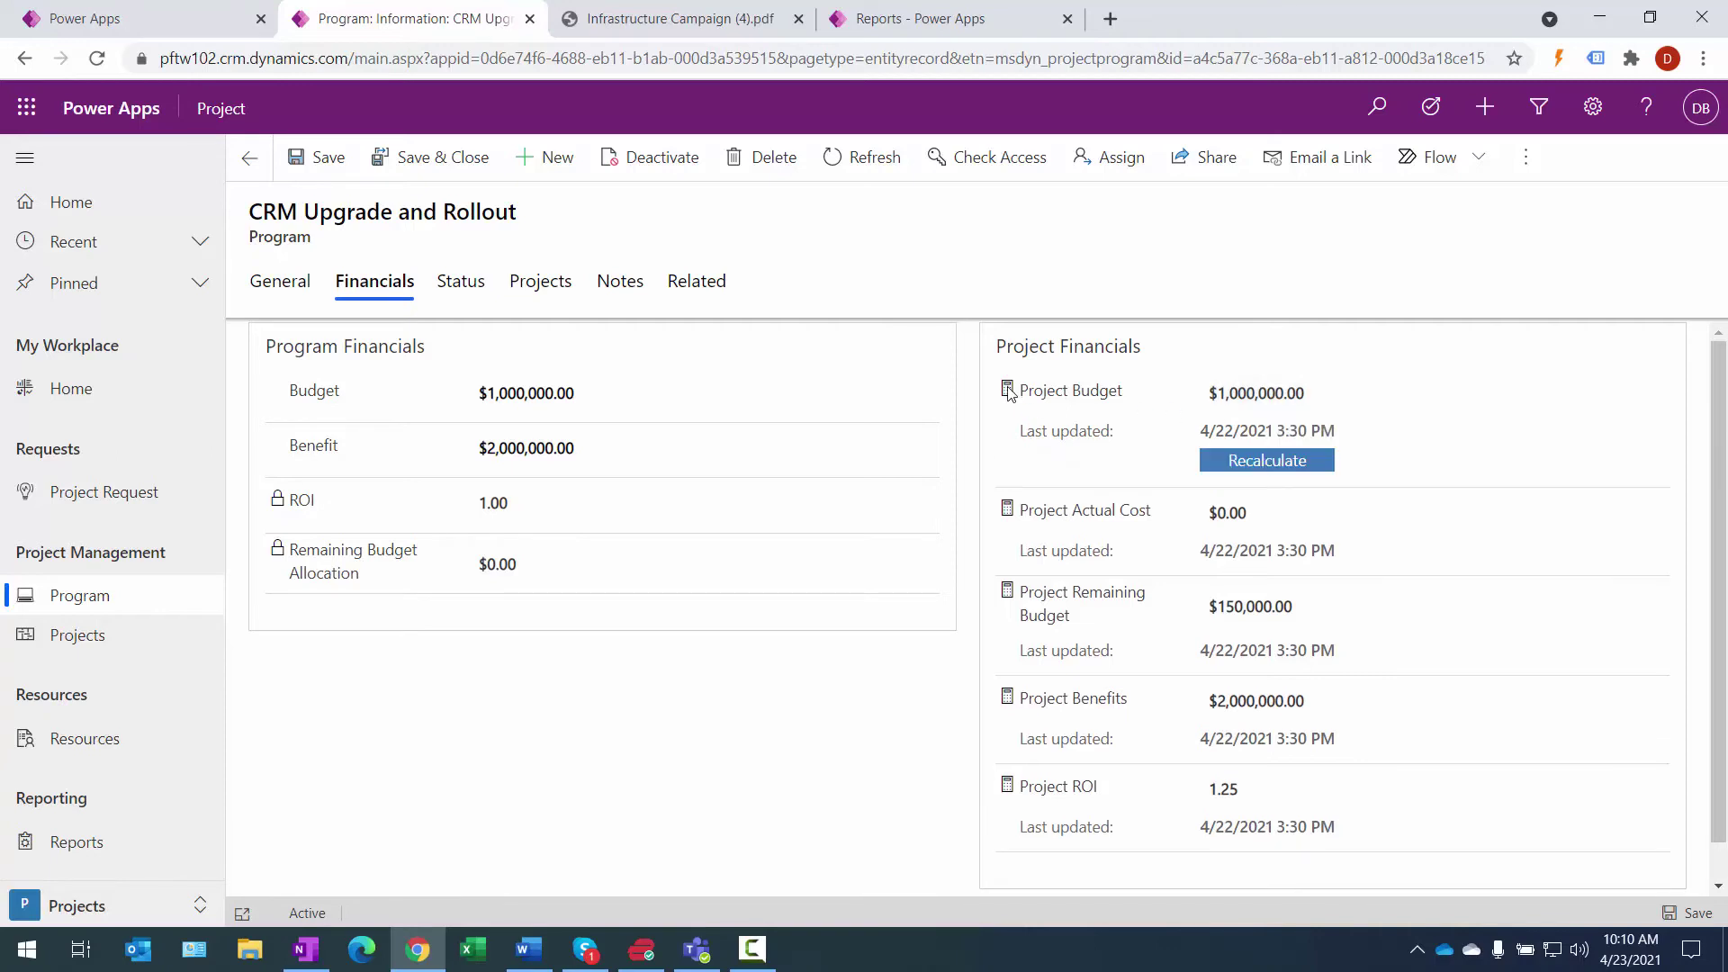
click(1261, 460)
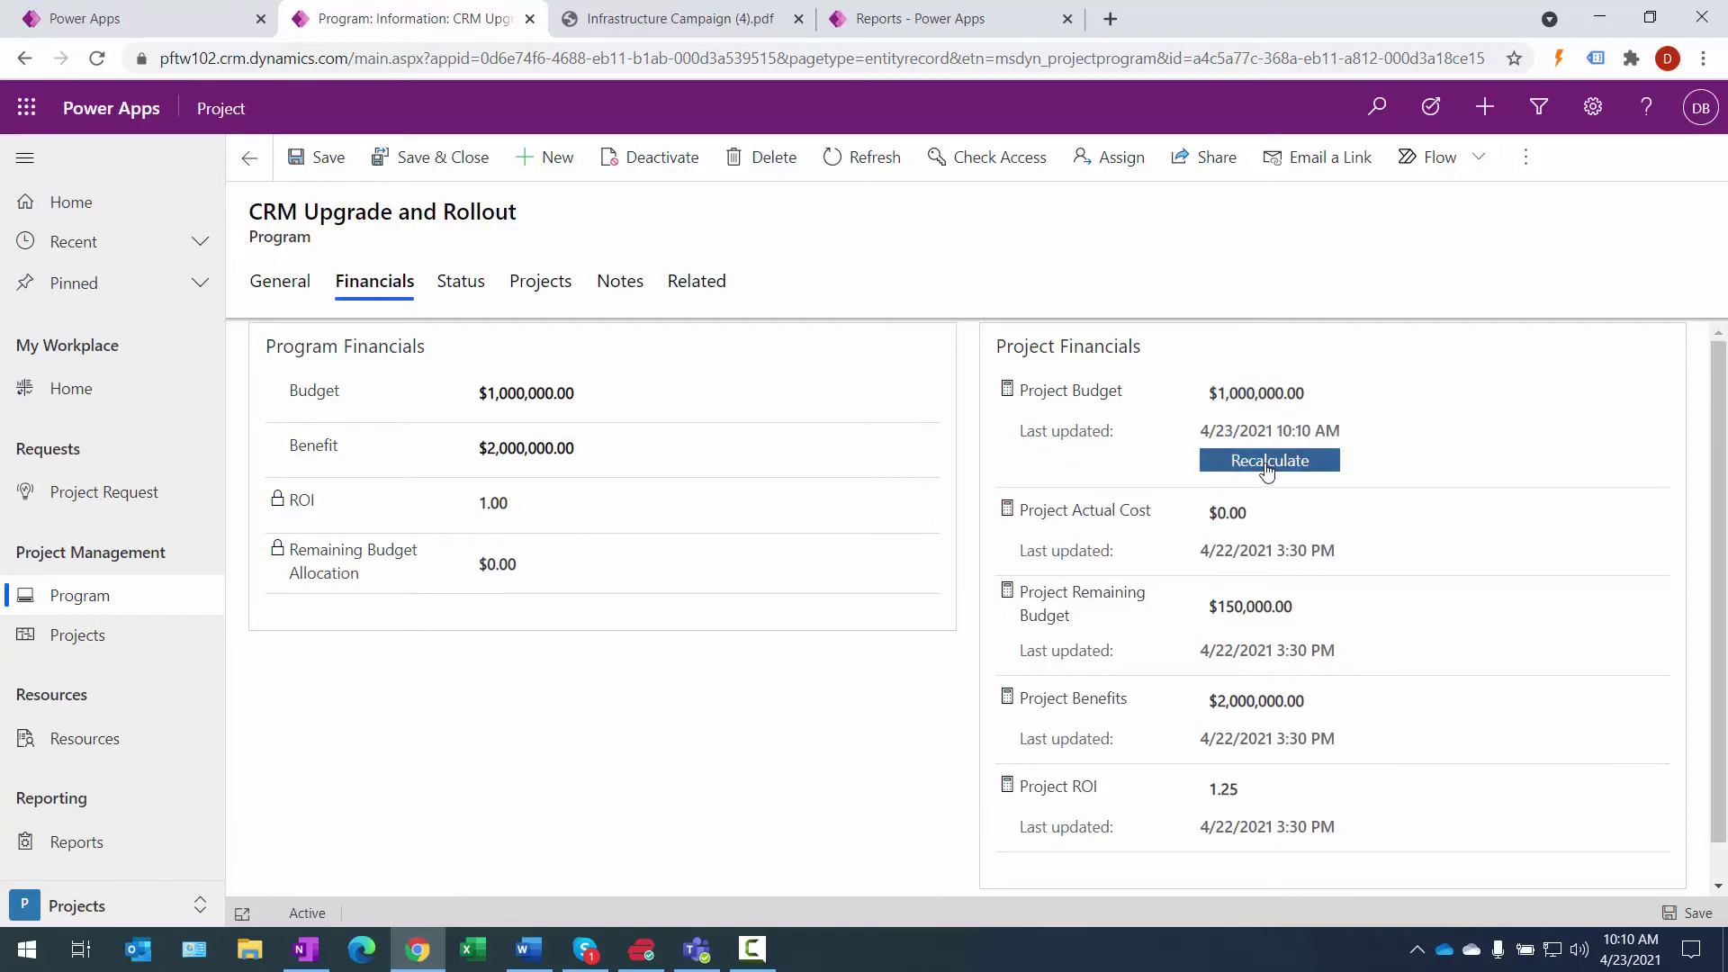
click(1009, 393)
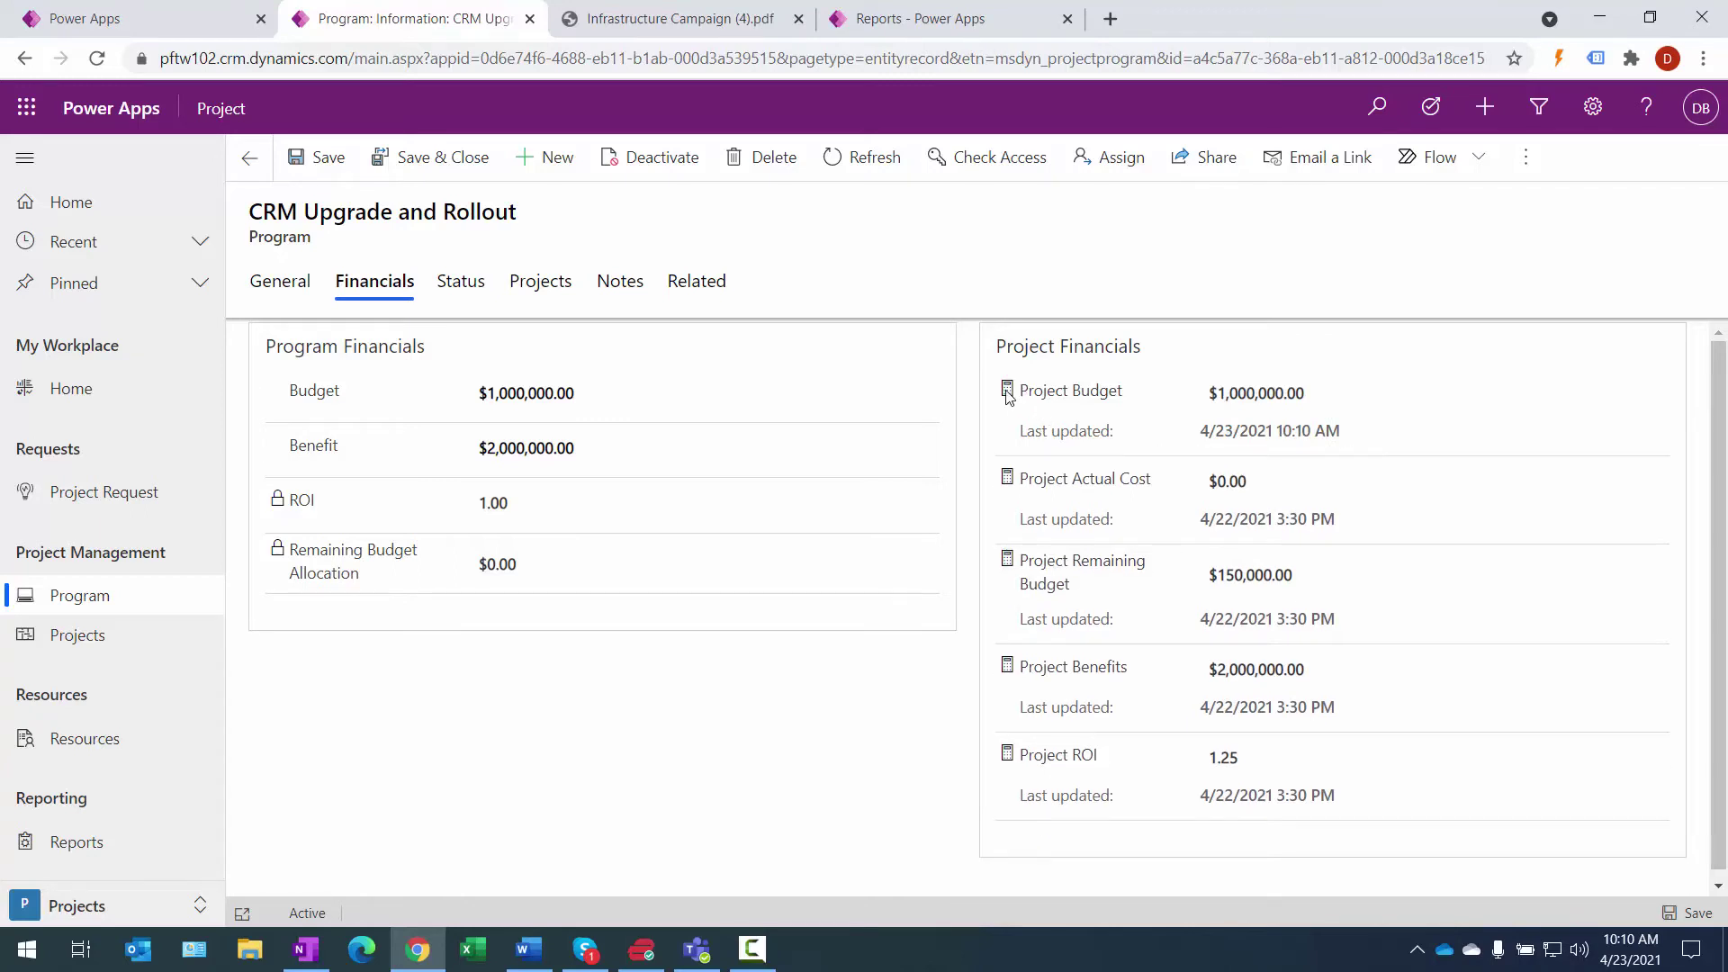
Step: Check the program's KPI health, then list its three CRM projects budgeted $150,000, $500,000 and $350,000
click(470, 282)
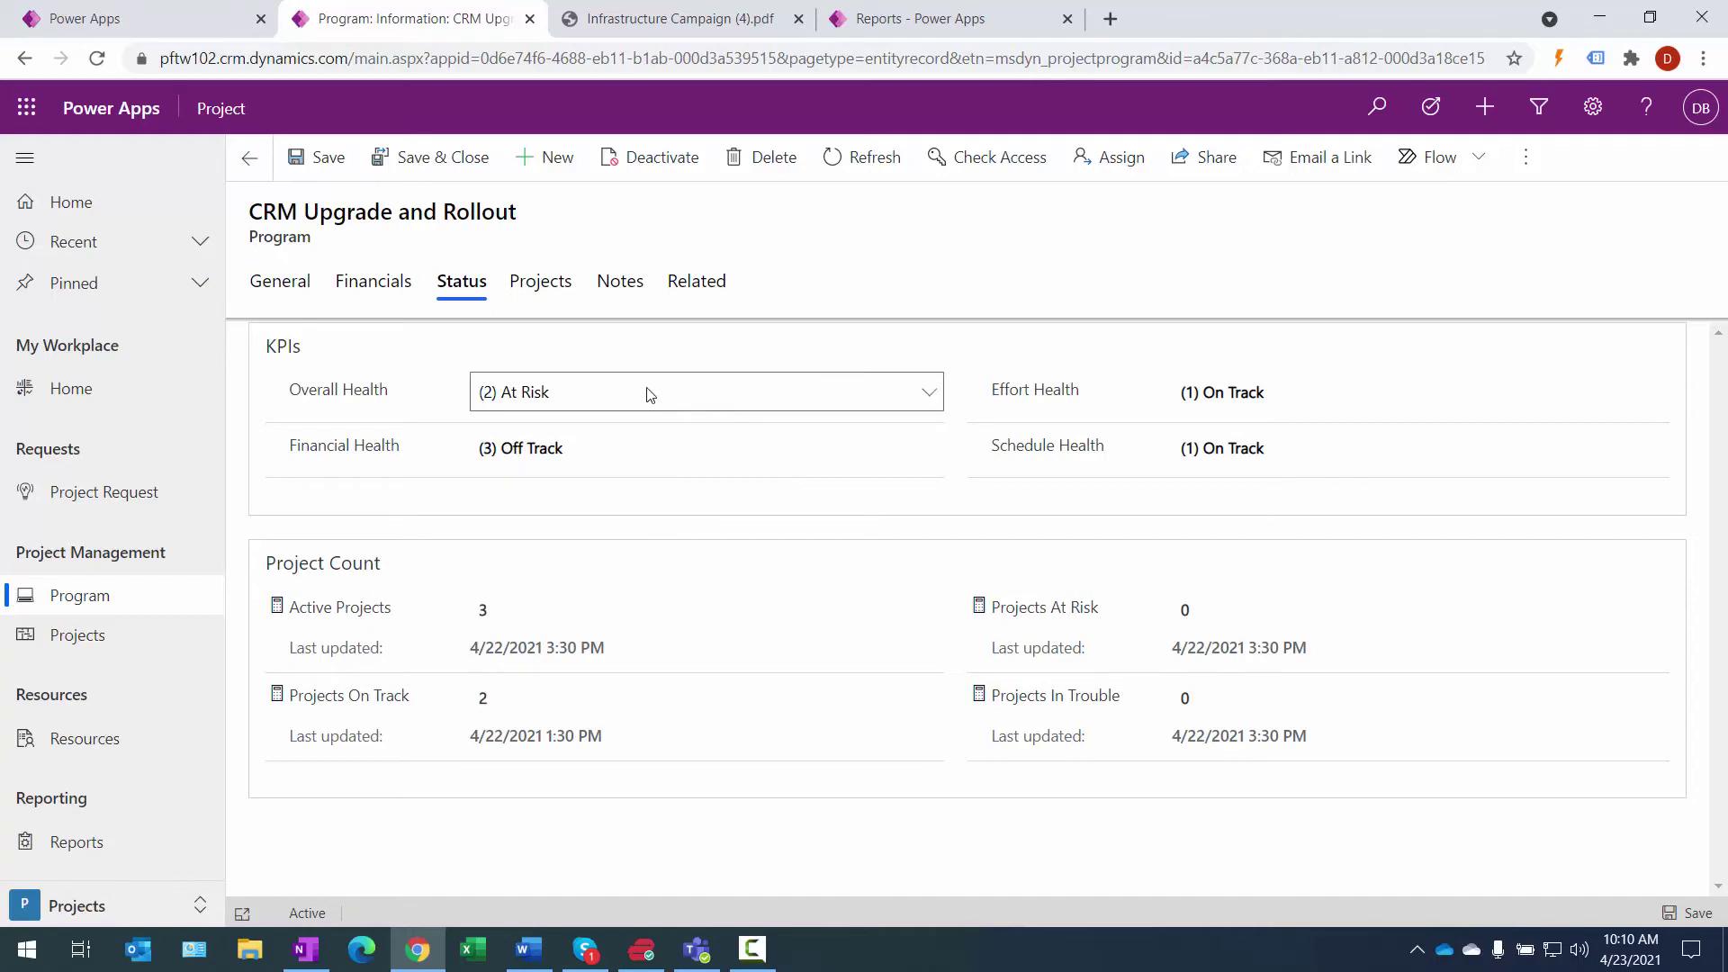
click(542, 286)
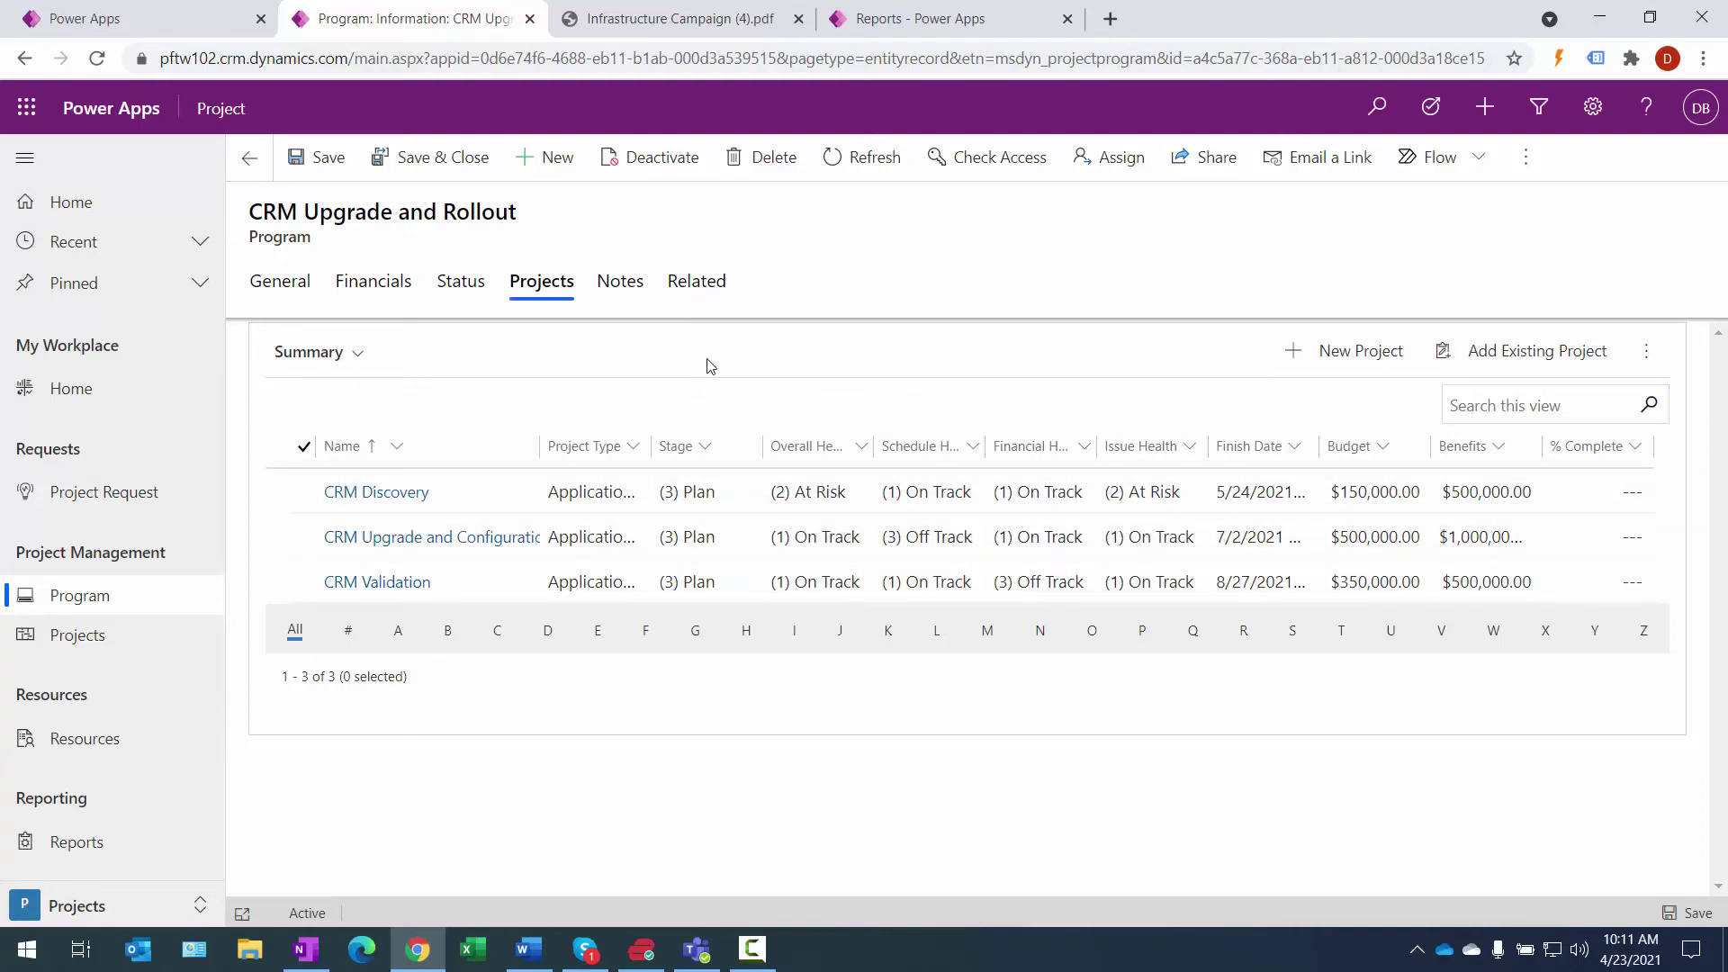
Step: View Program Health filtered to CRM Upgrade and Rollout, then the Program Financials page
click(930, 22)
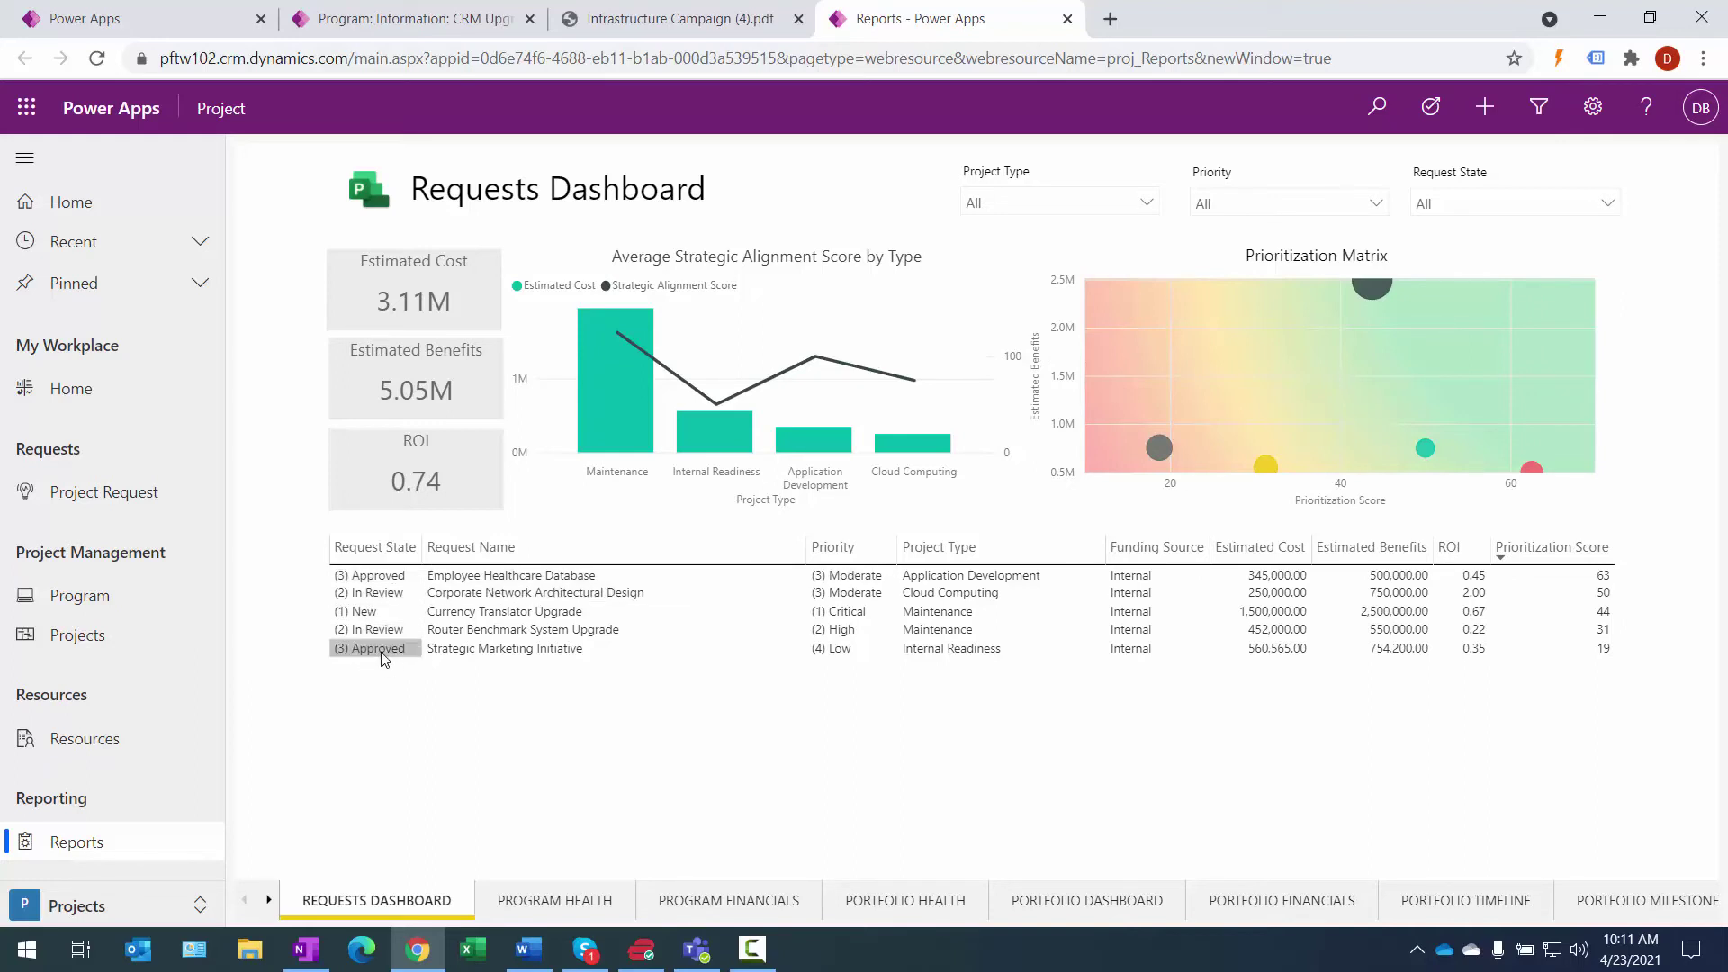
click(555, 902)
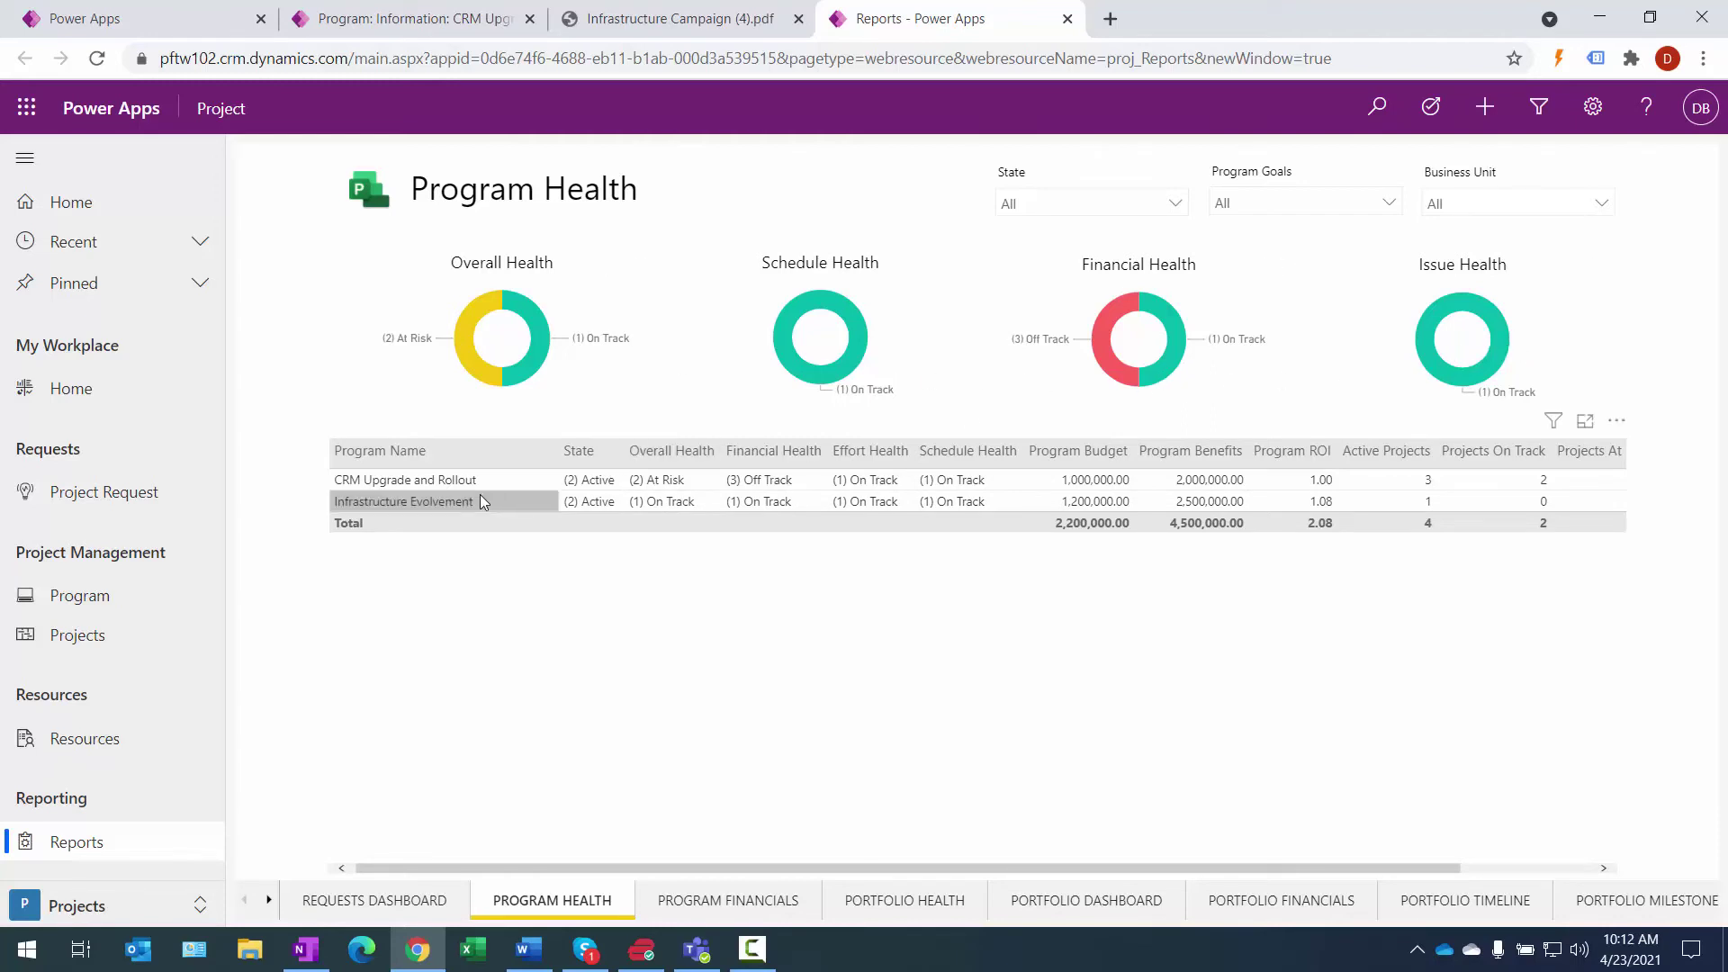
click(420, 480)
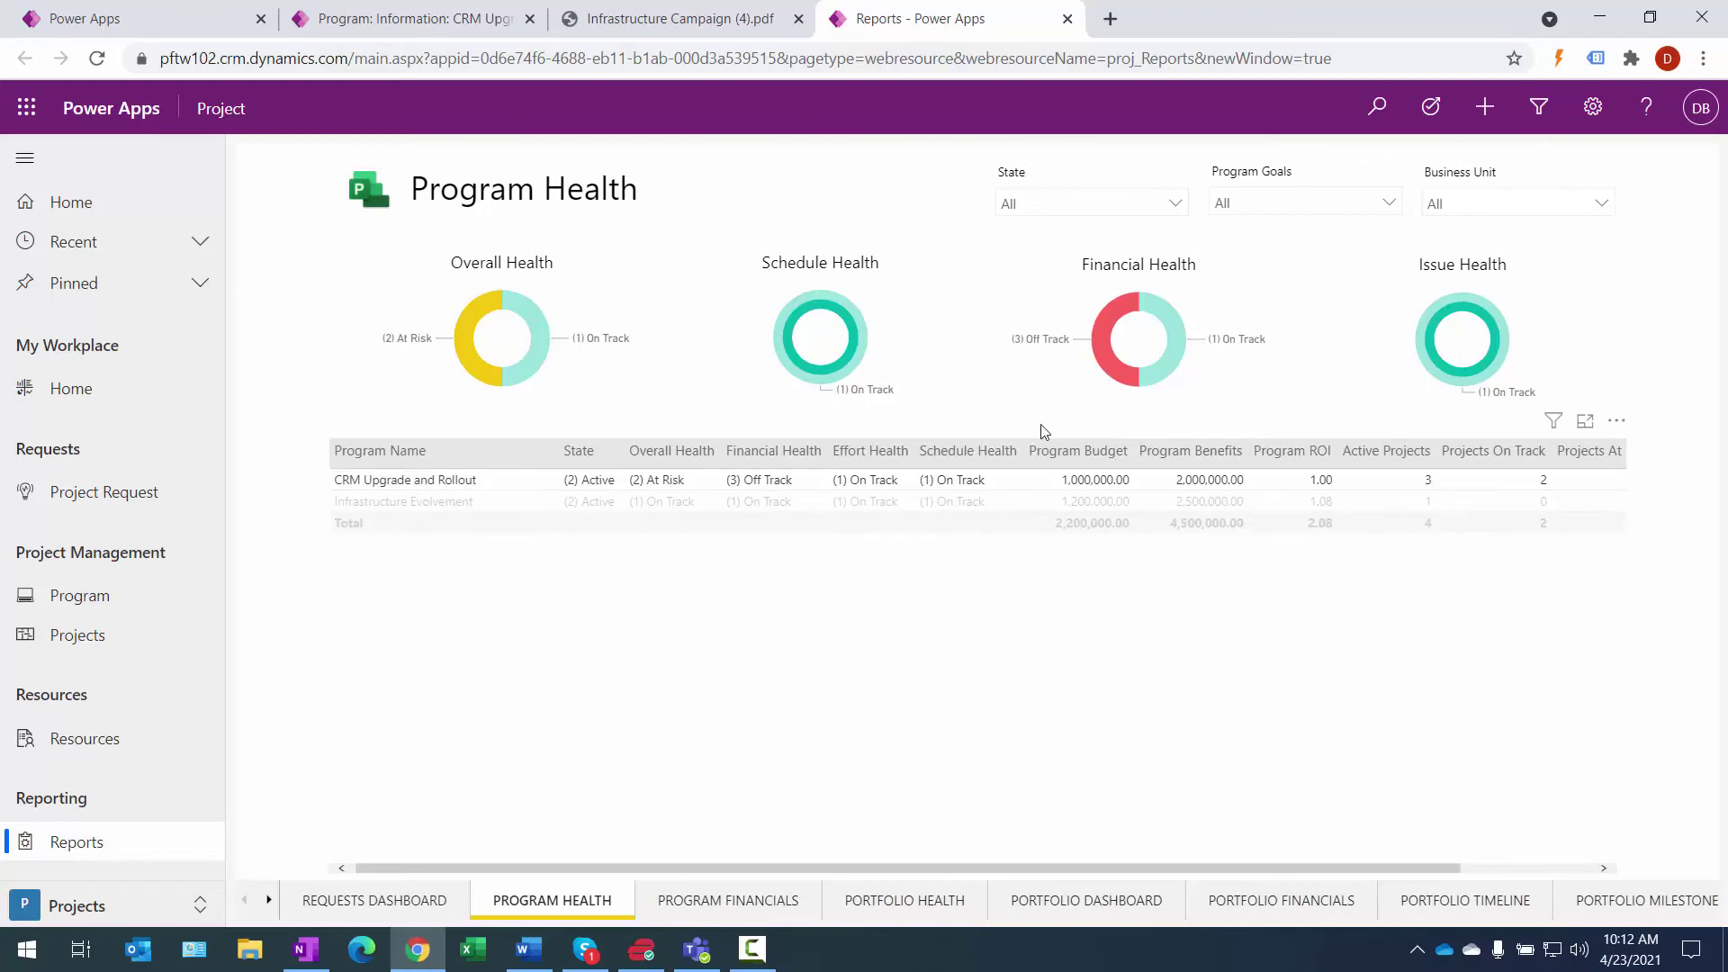
click(713, 901)
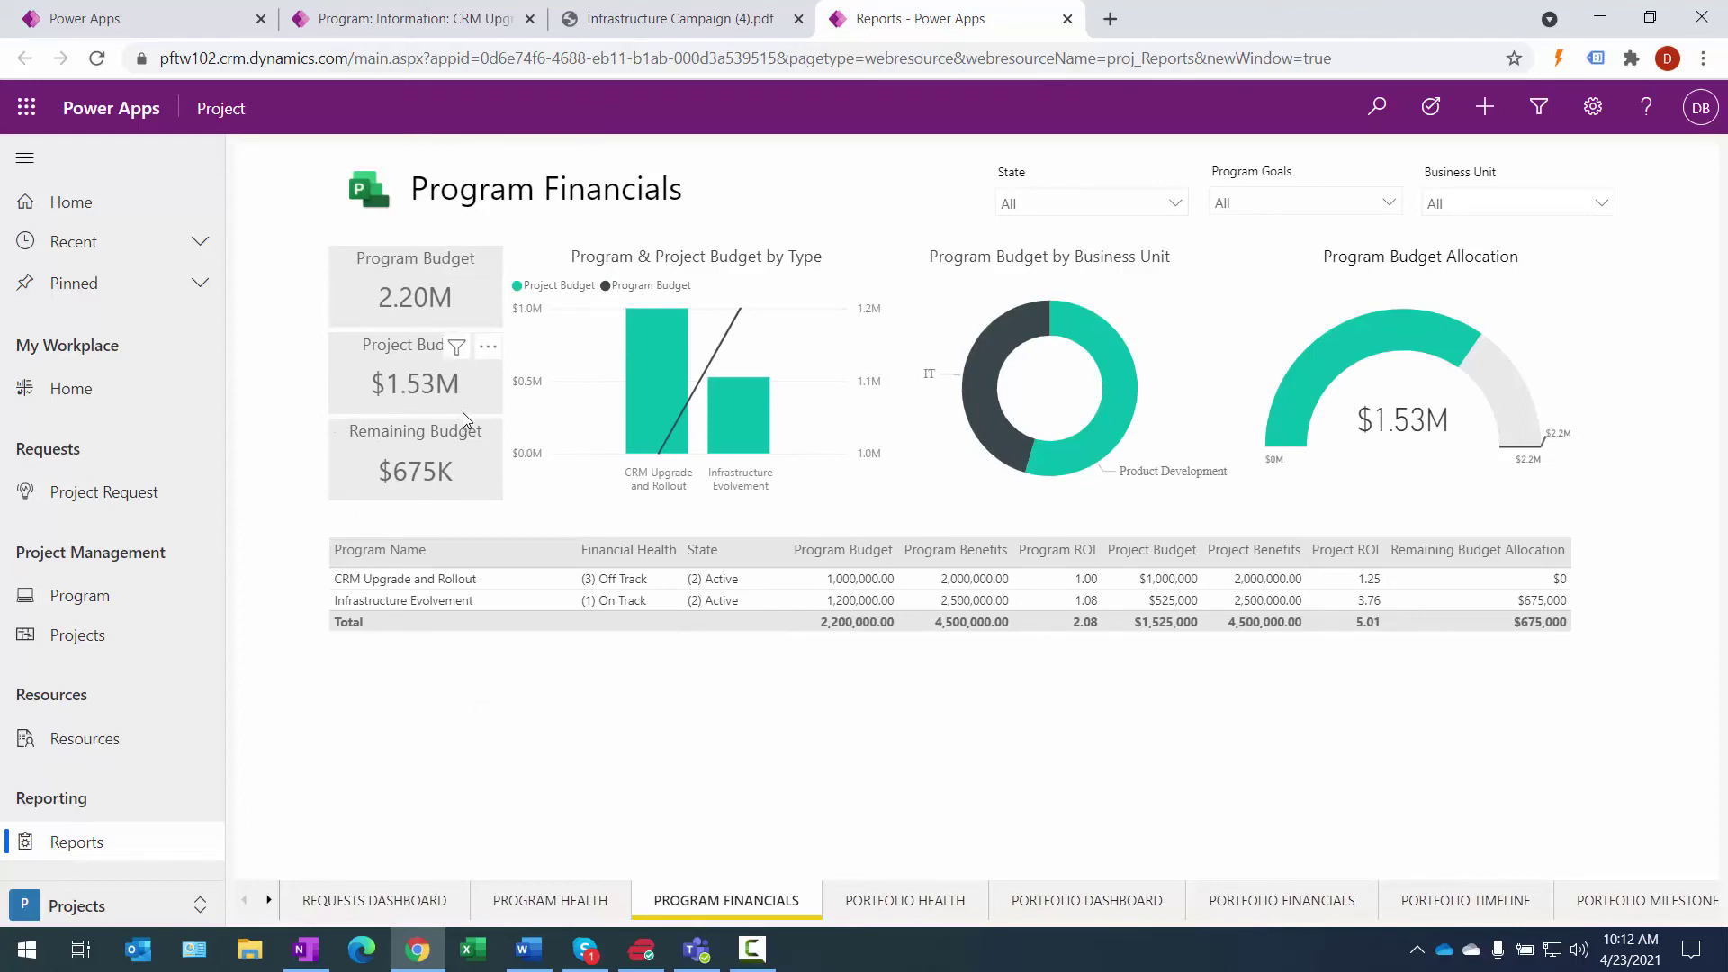
Step: Cross-filter financials to CRM Upgrade and Rollout, try Portfolio Health's On Track/Off Track filters, then view Portfolio Dashboard
mouse_move(457, 433)
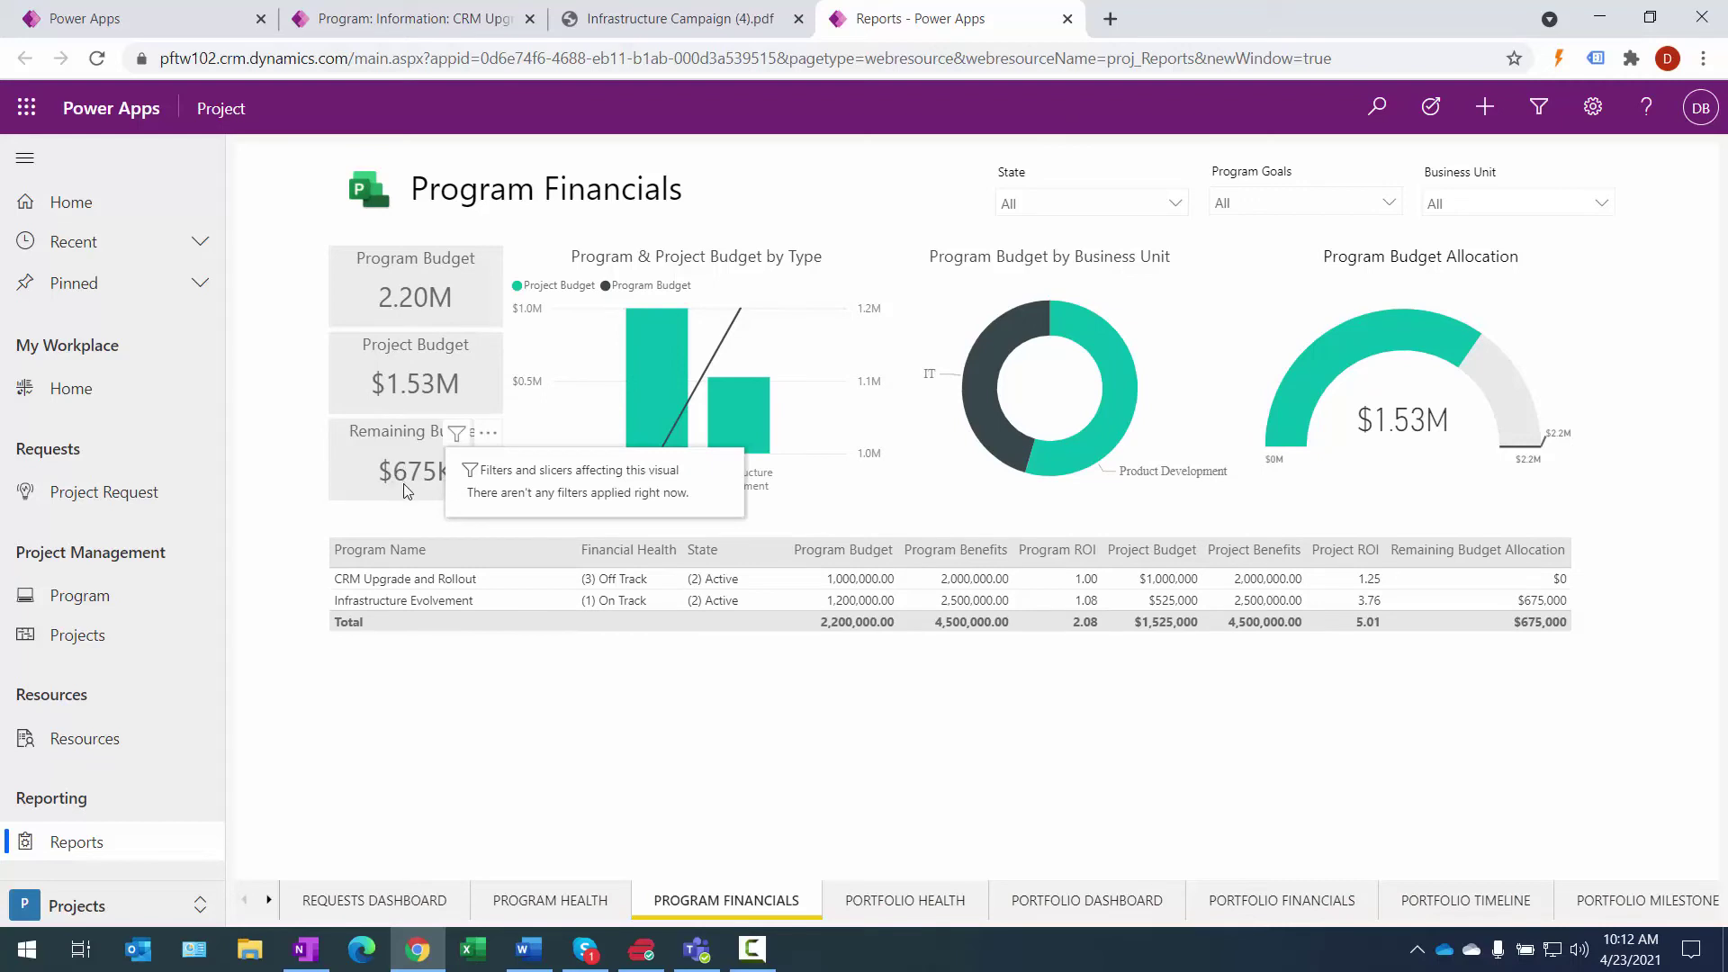
click(518, 580)
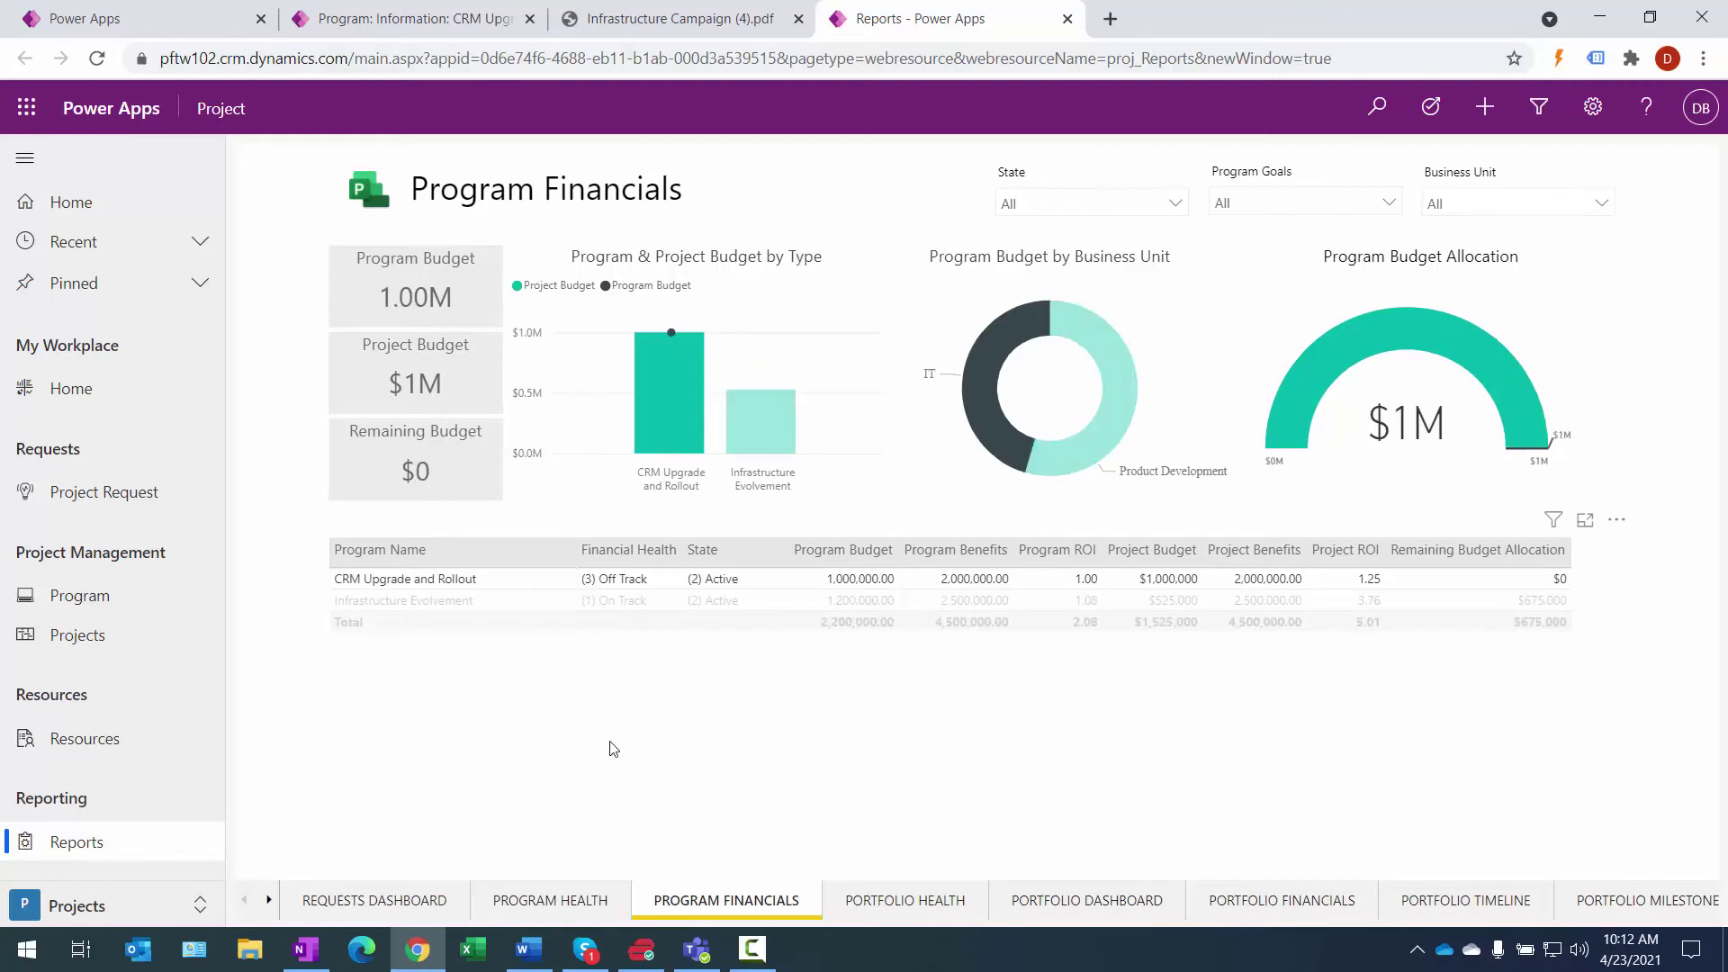
click(911, 902)
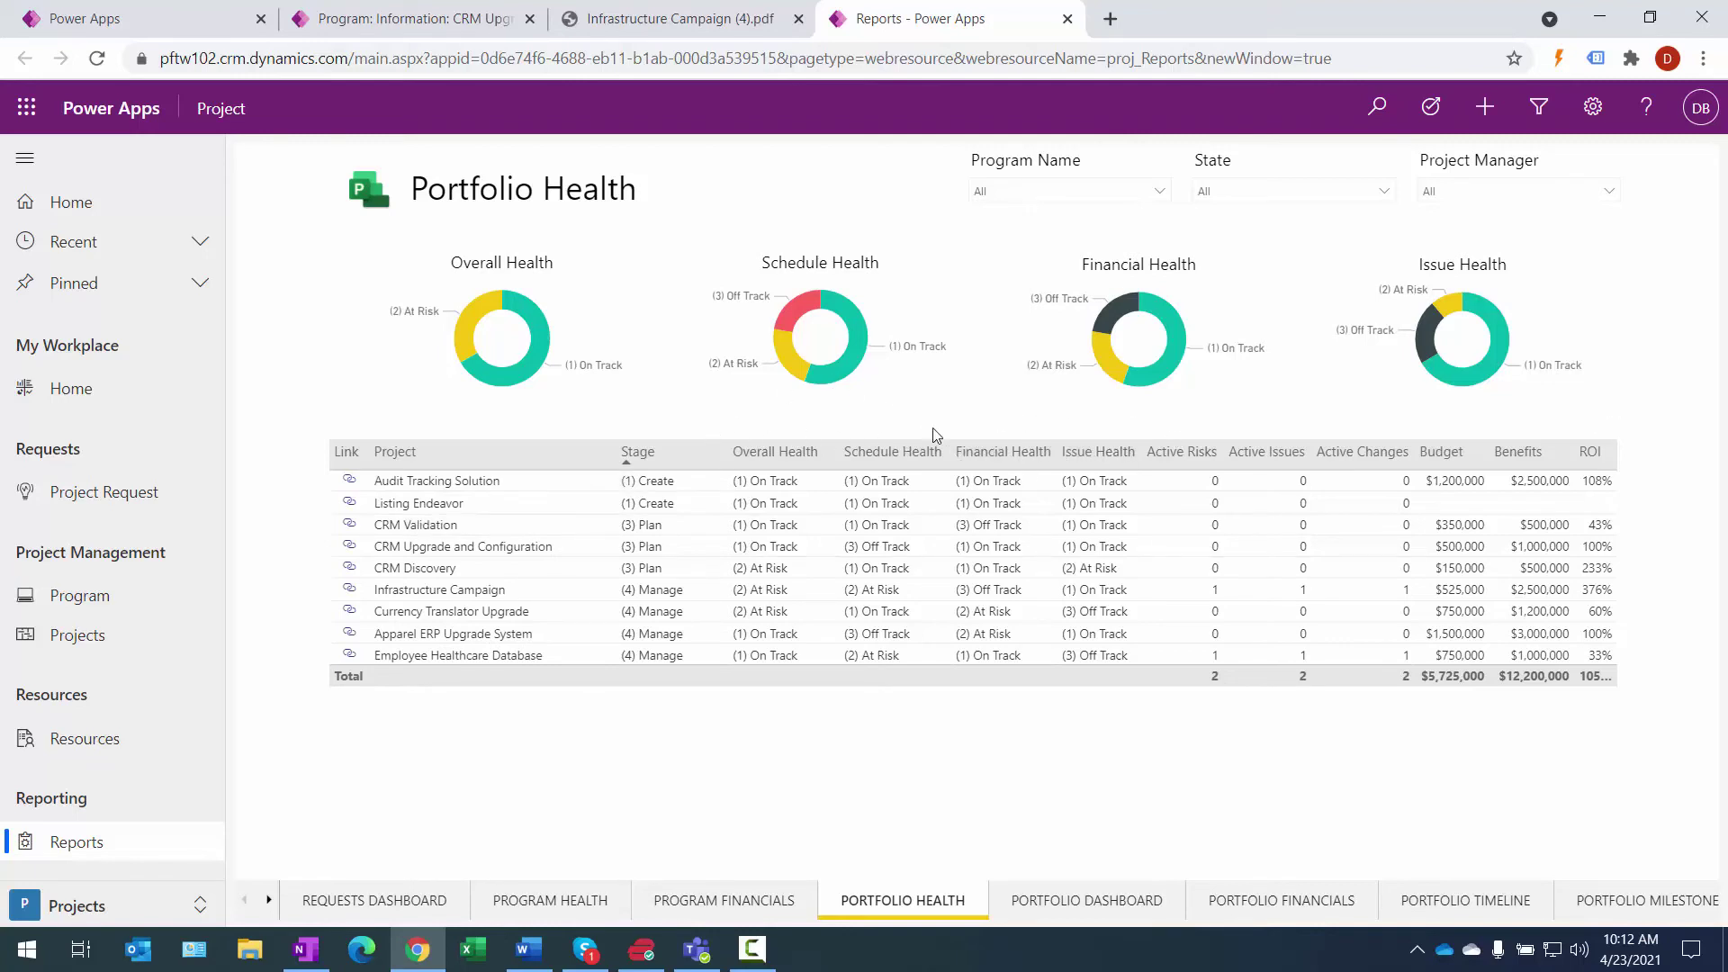
click(1175, 338)
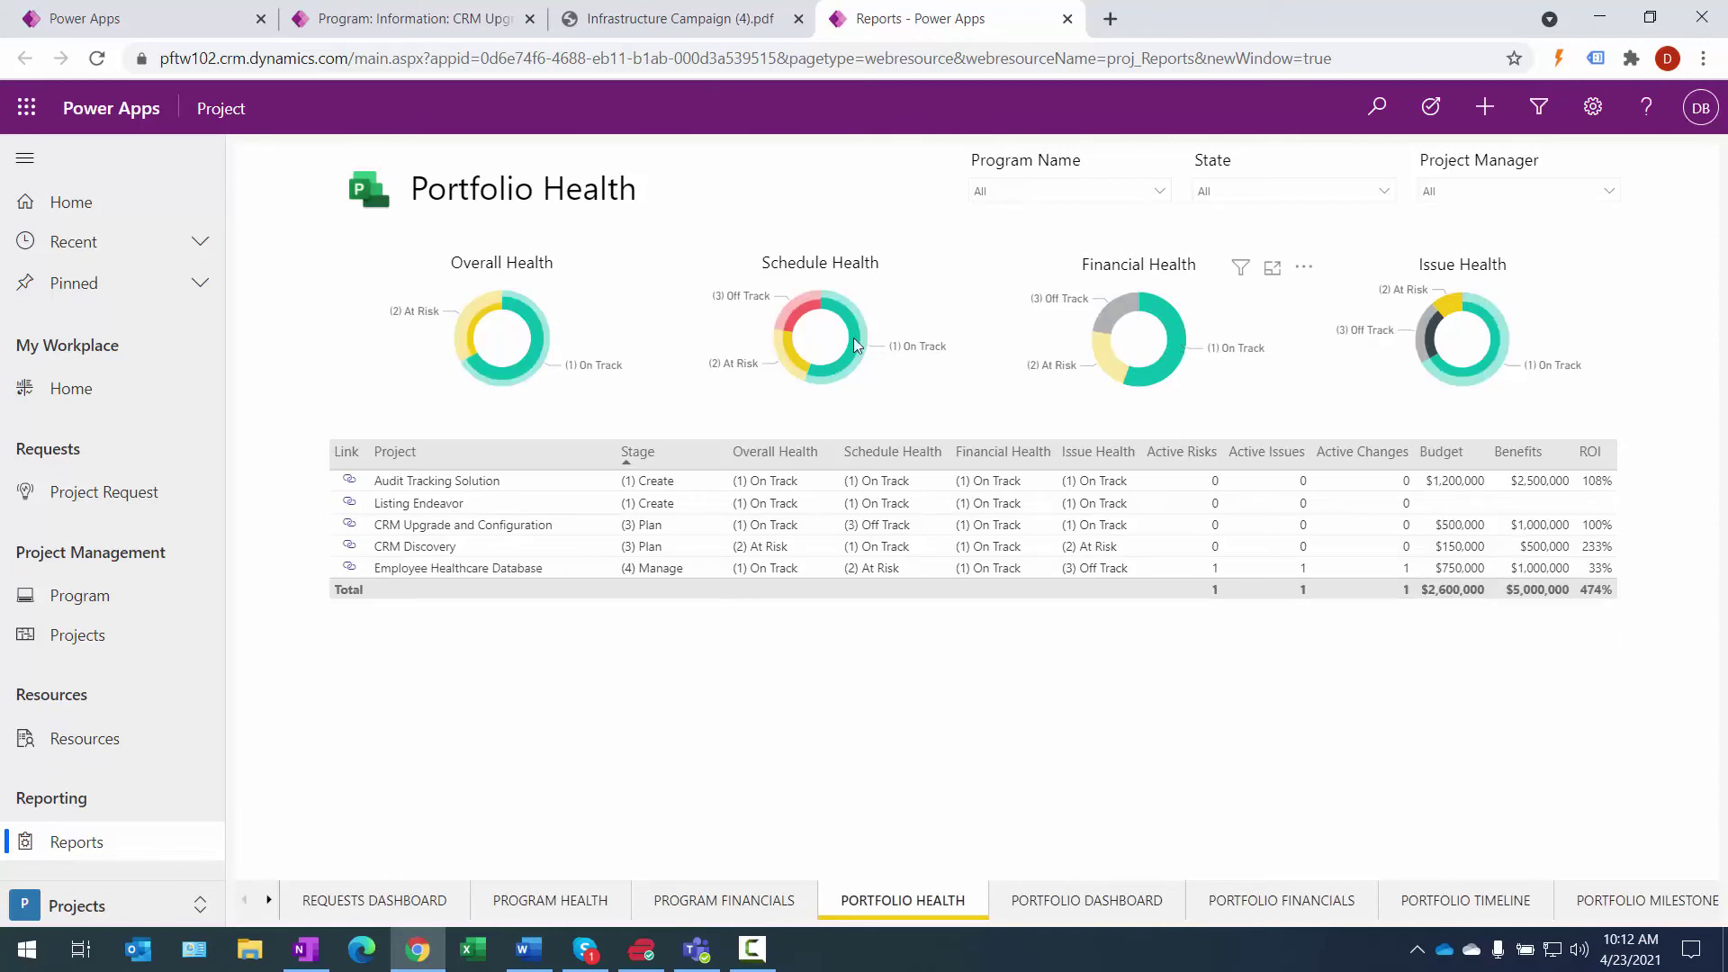
click(763, 321)
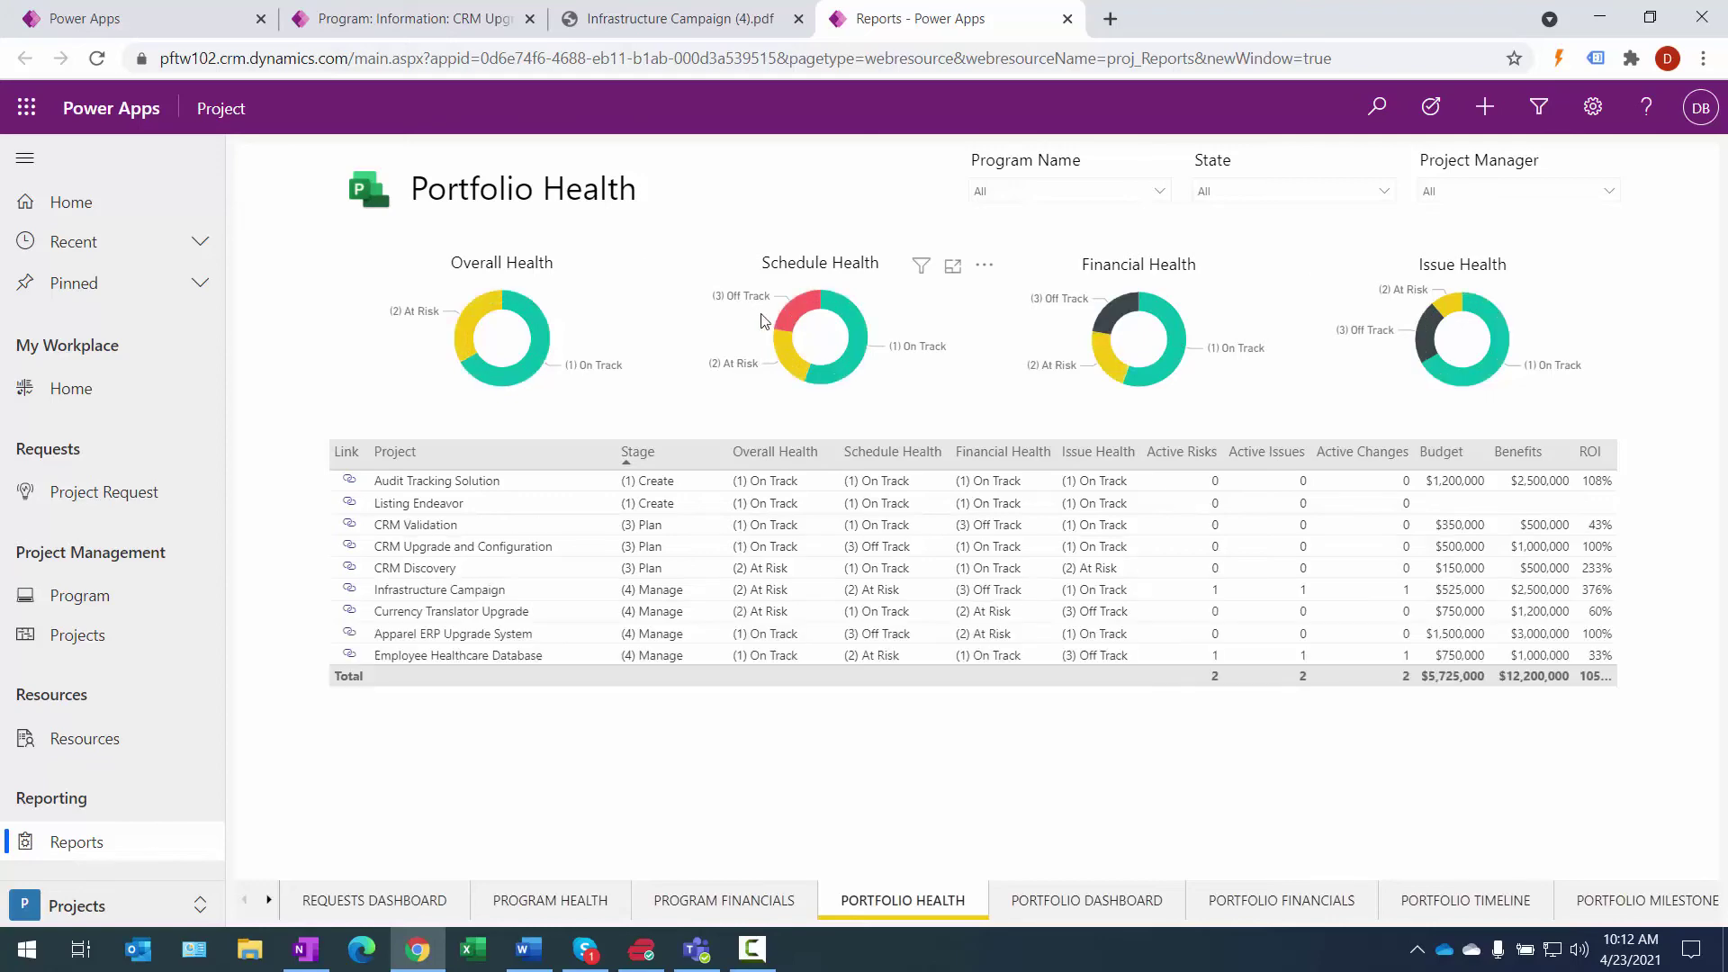
click(796, 317)
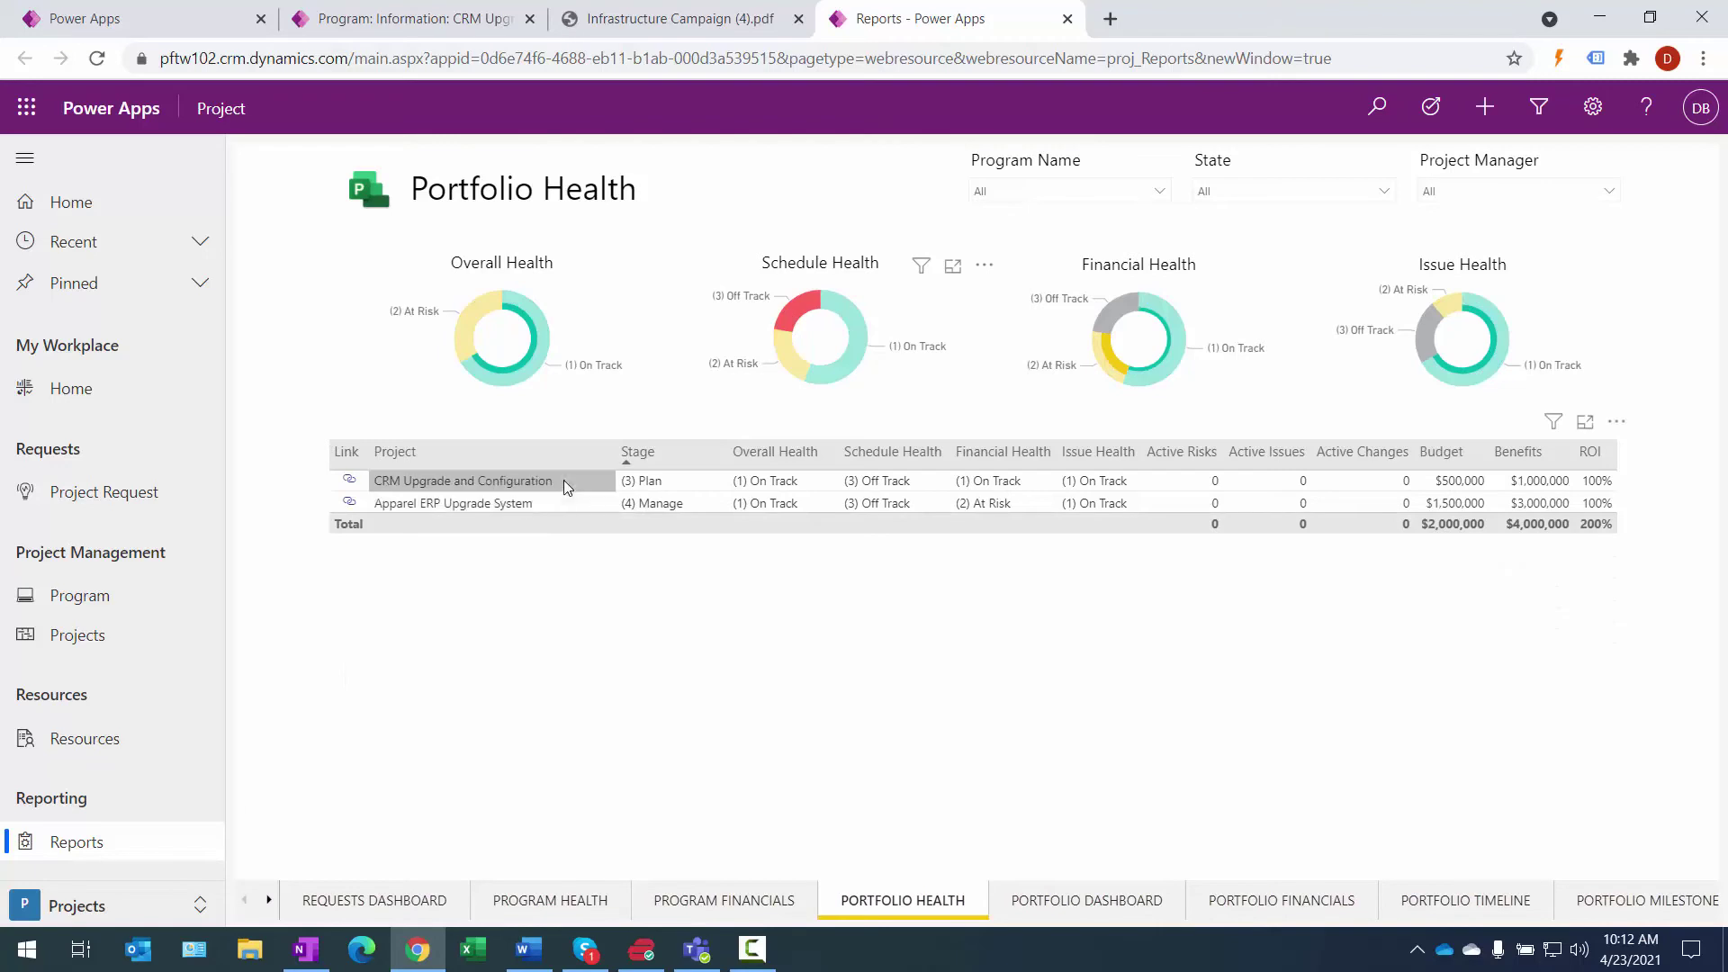
click(1069, 901)
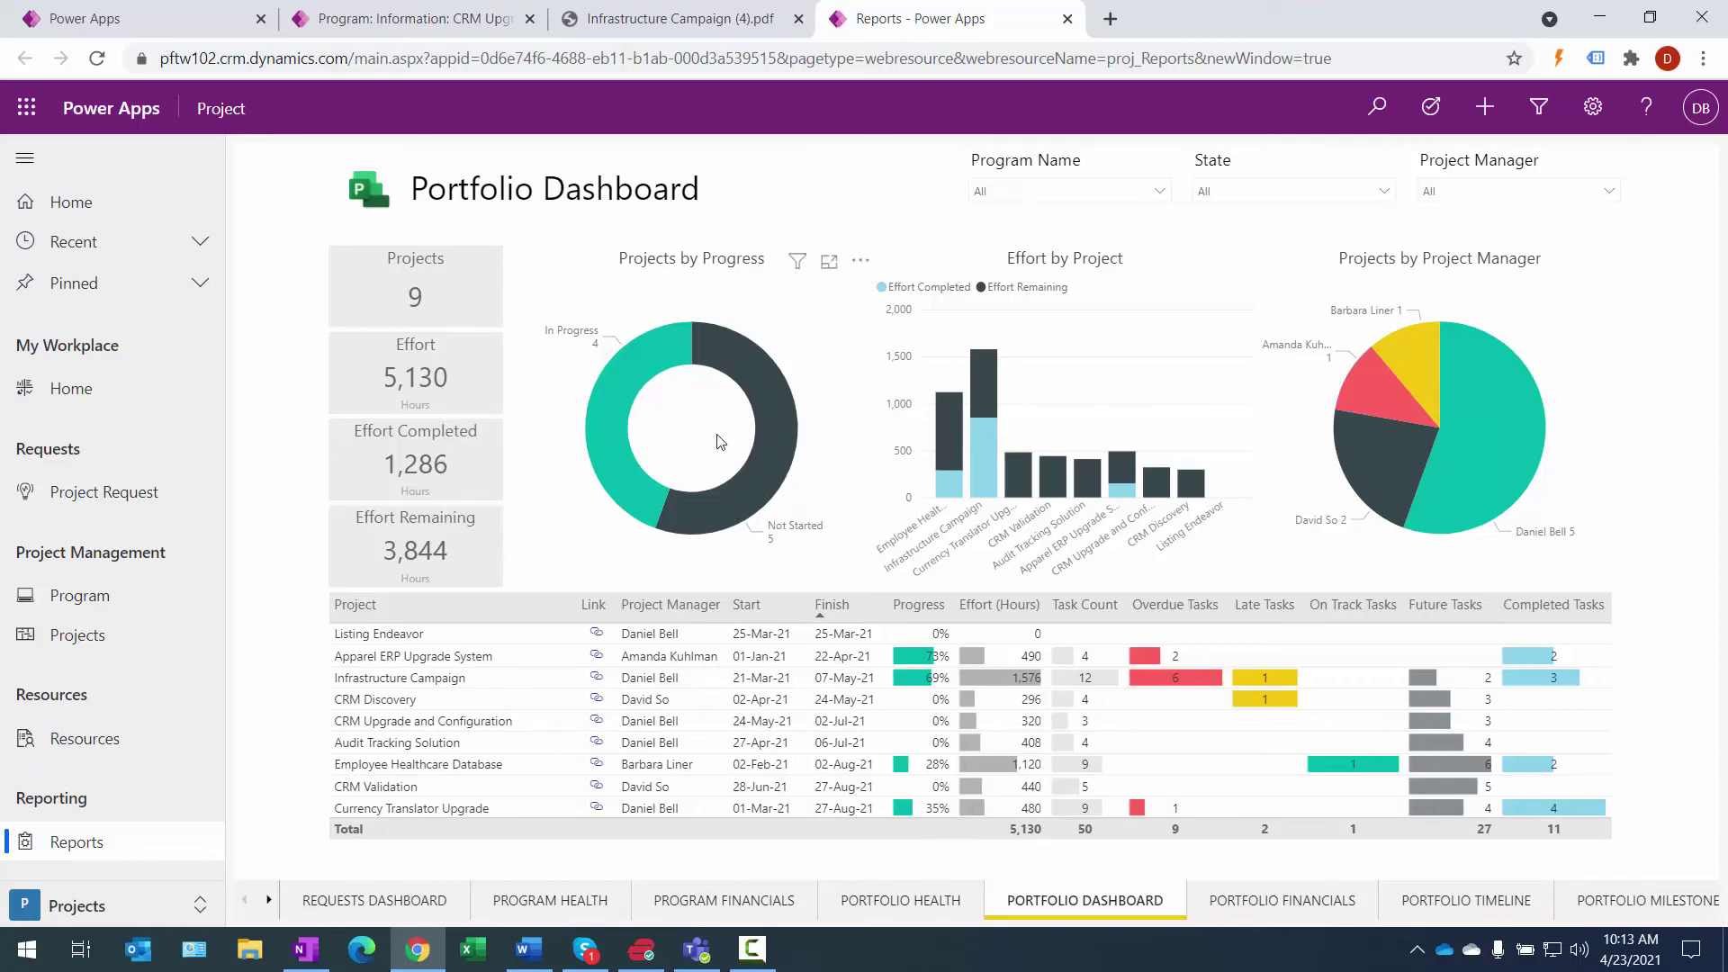
Step: Filter the Portfolio Dashboard to one project manager's projects
mouse_move(611, 431)
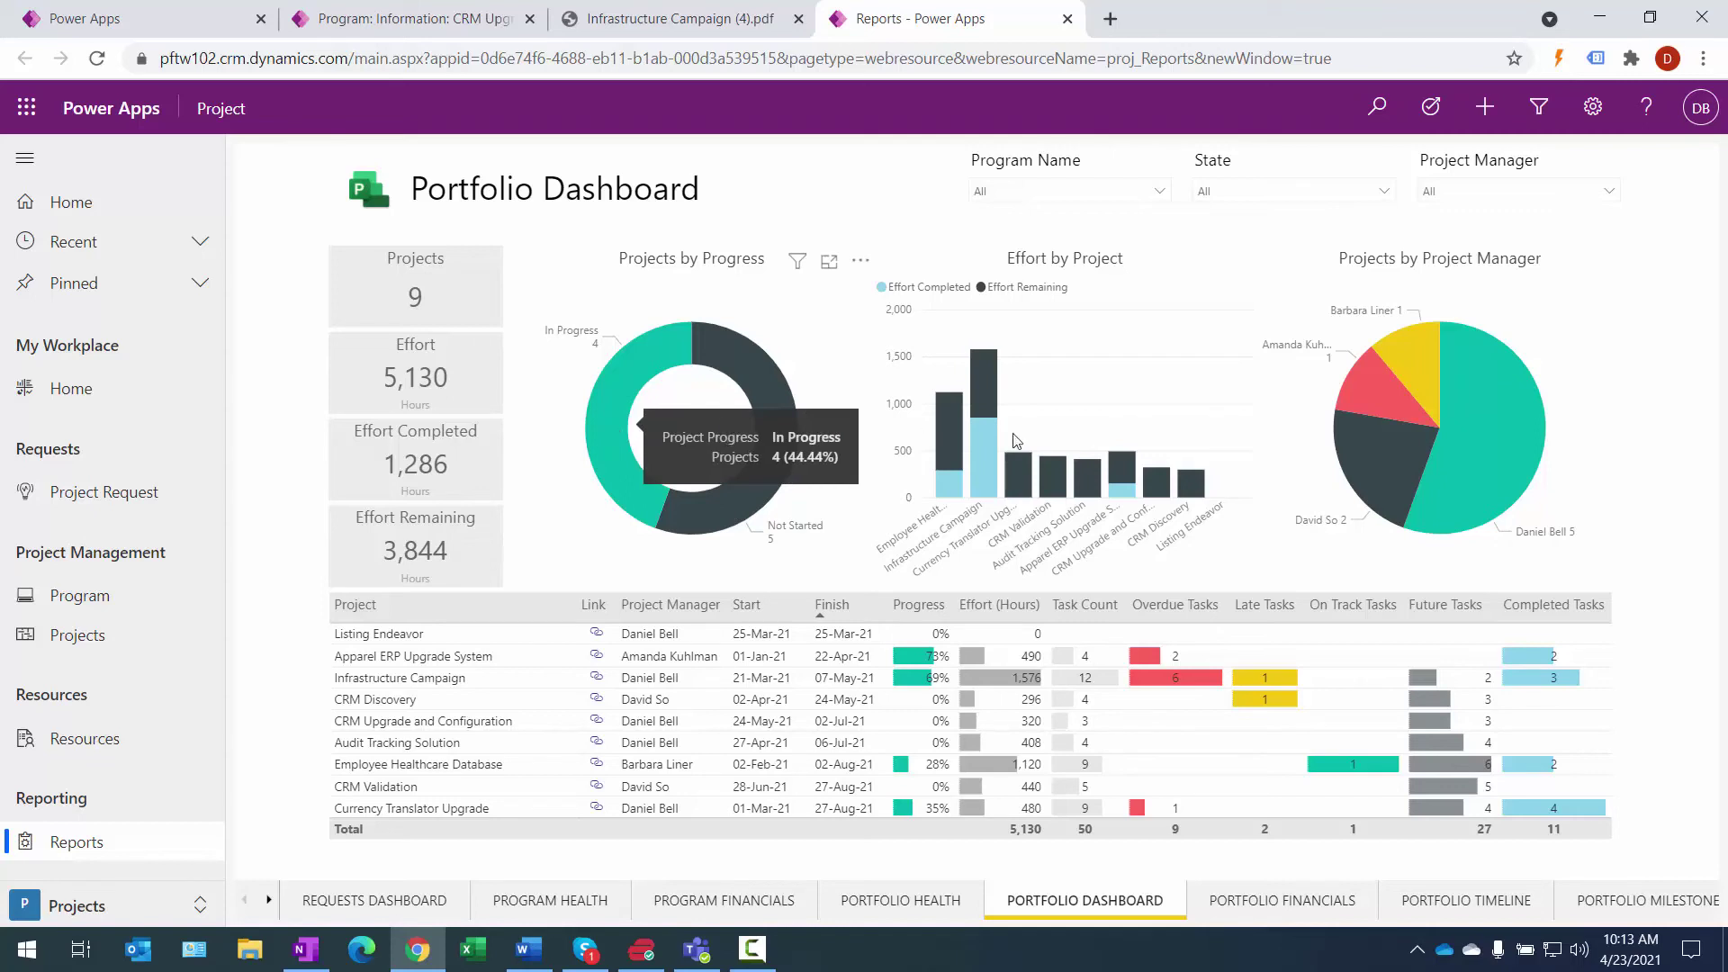
mouse_move(1472, 352)
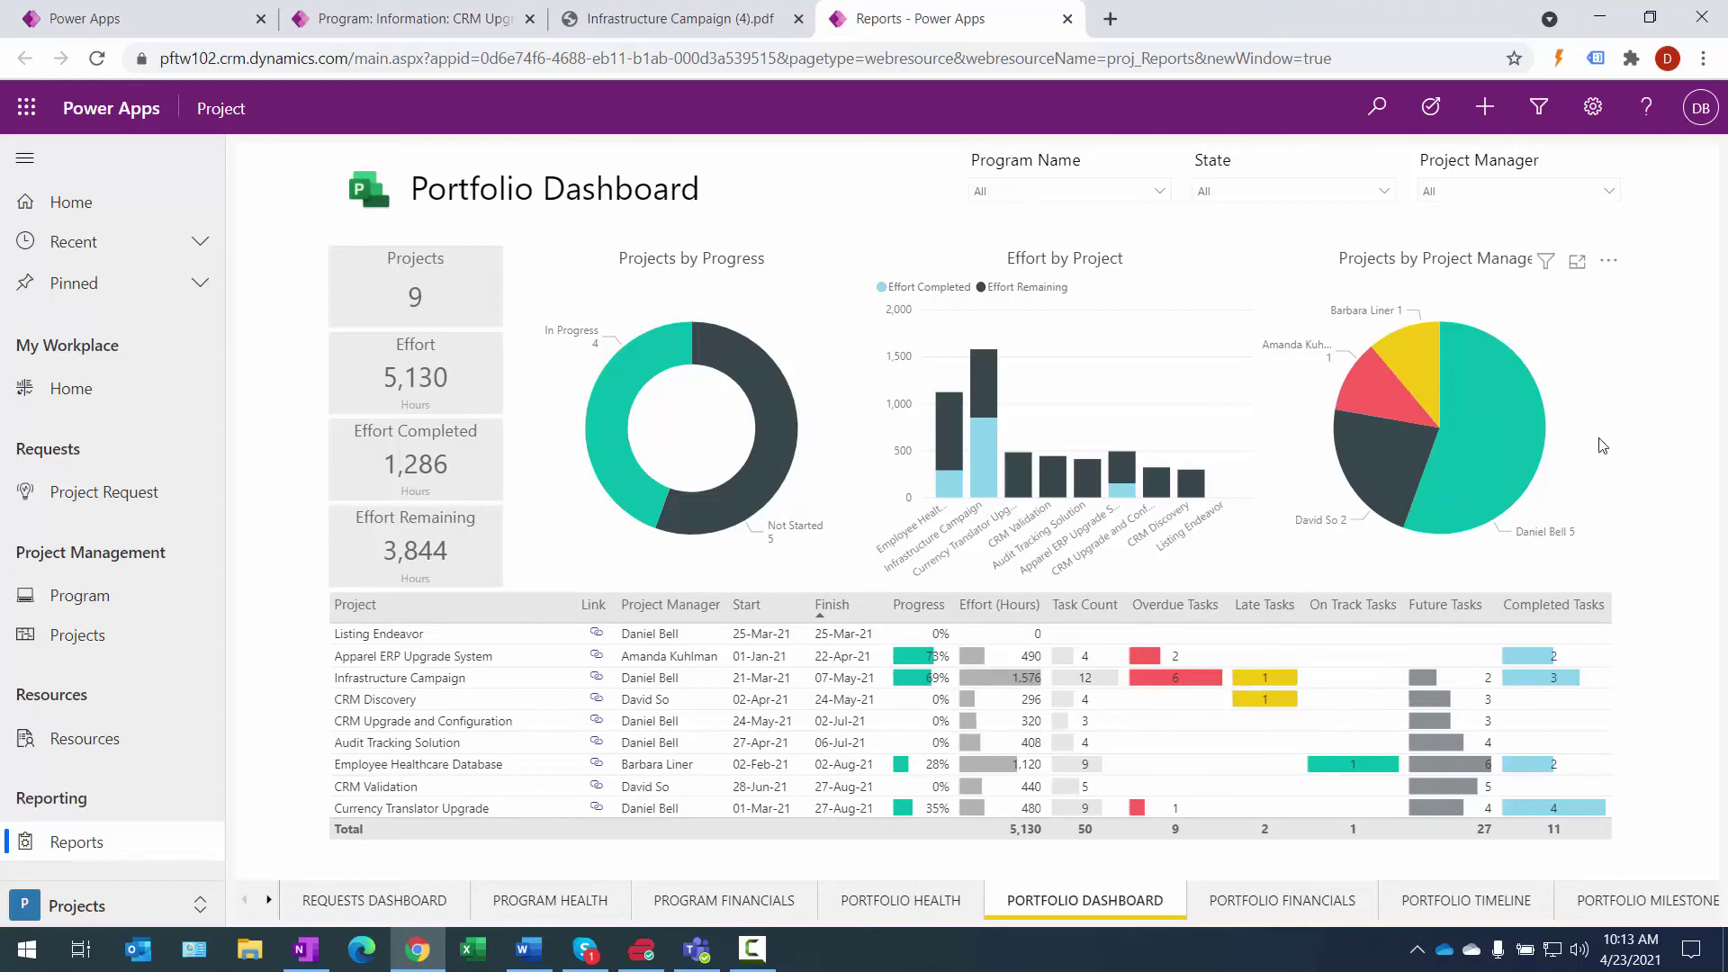
click(1499, 455)
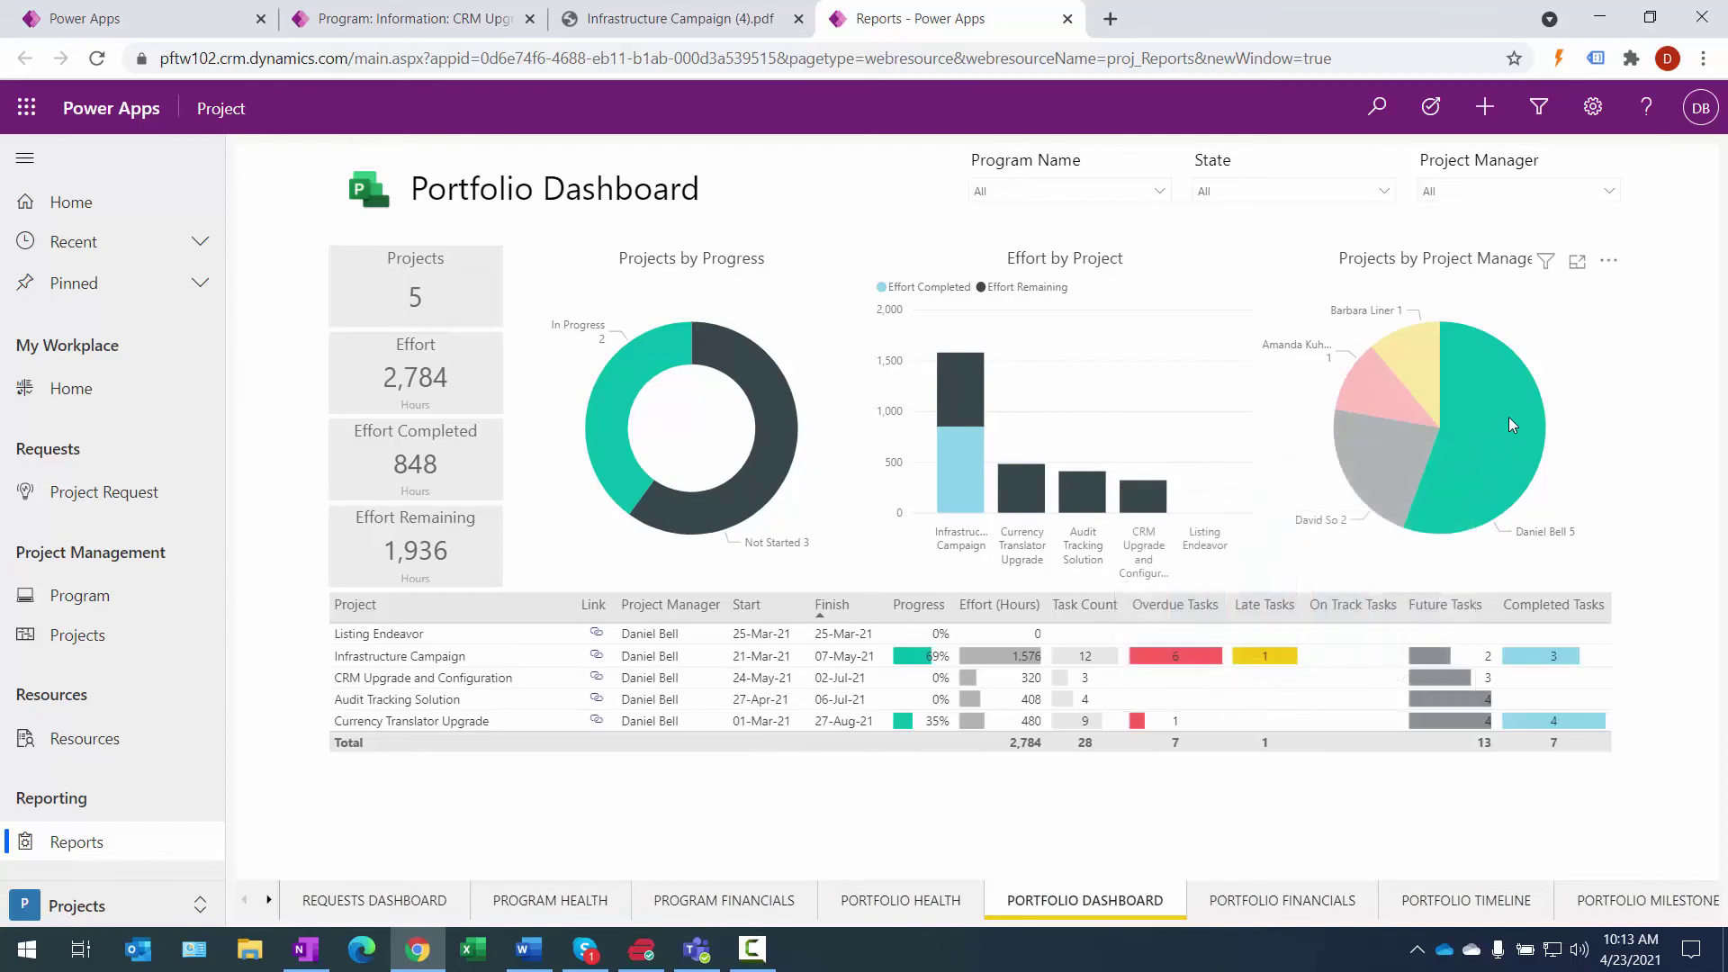
Step: View Portfolio Financials, then Portfolio Timeline with its date range narrowed to end in May
mouse_move(1508, 418)
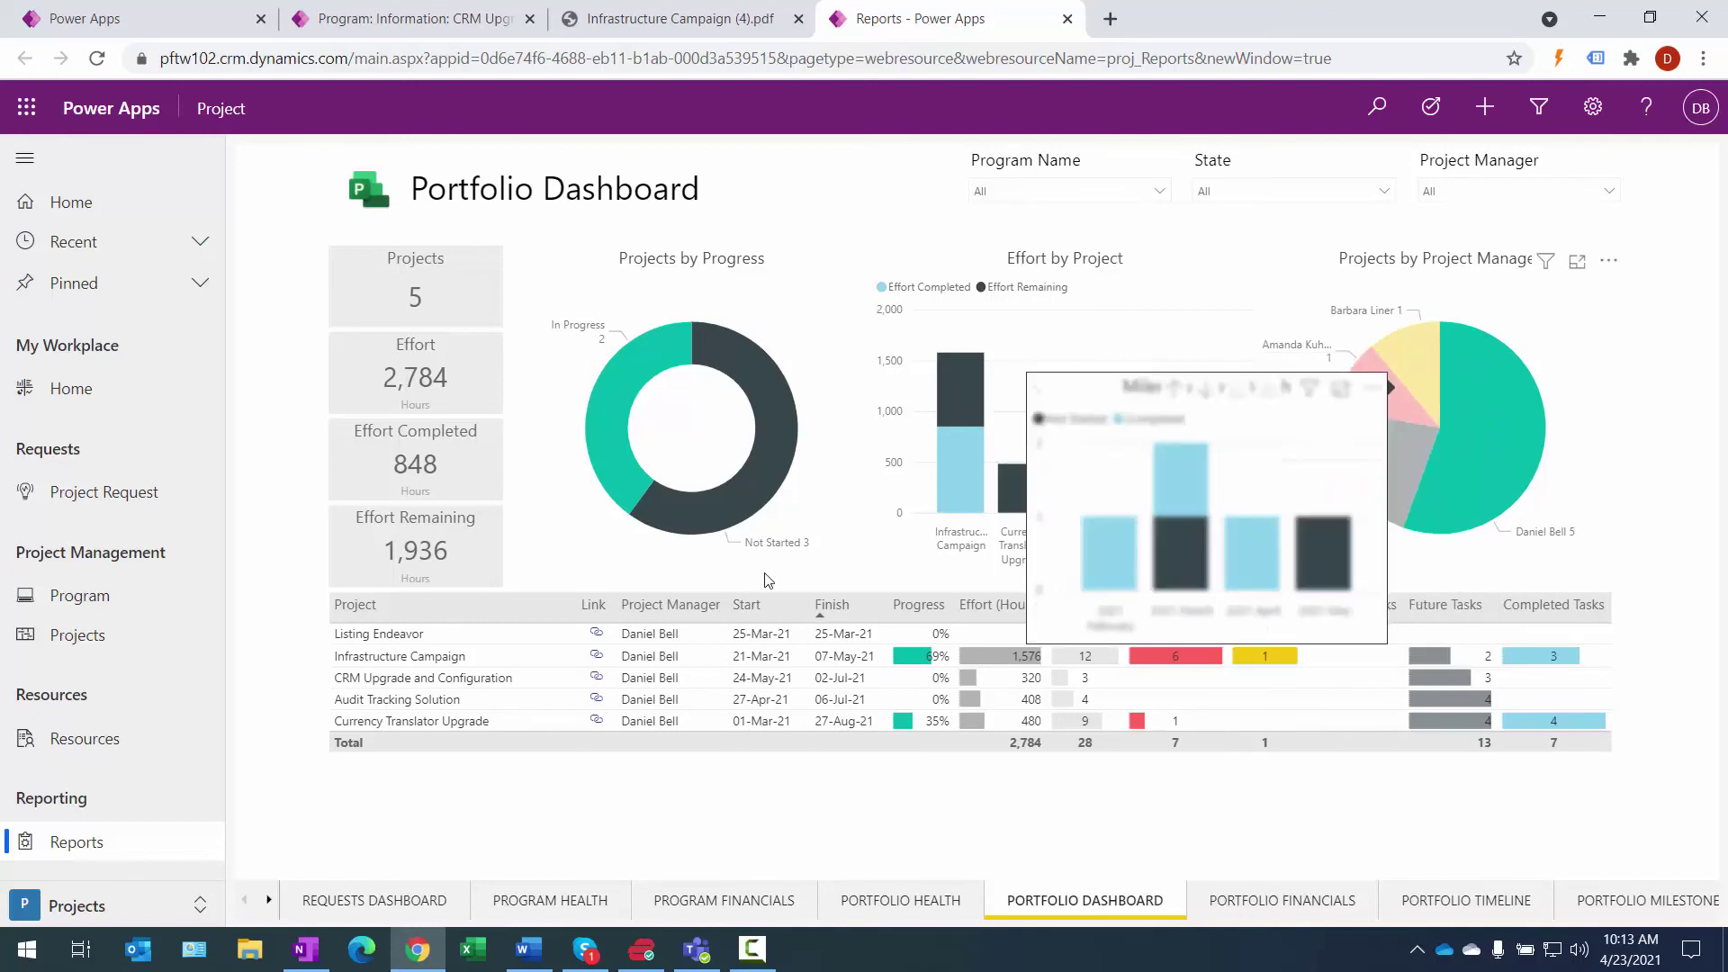
click(1283, 902)
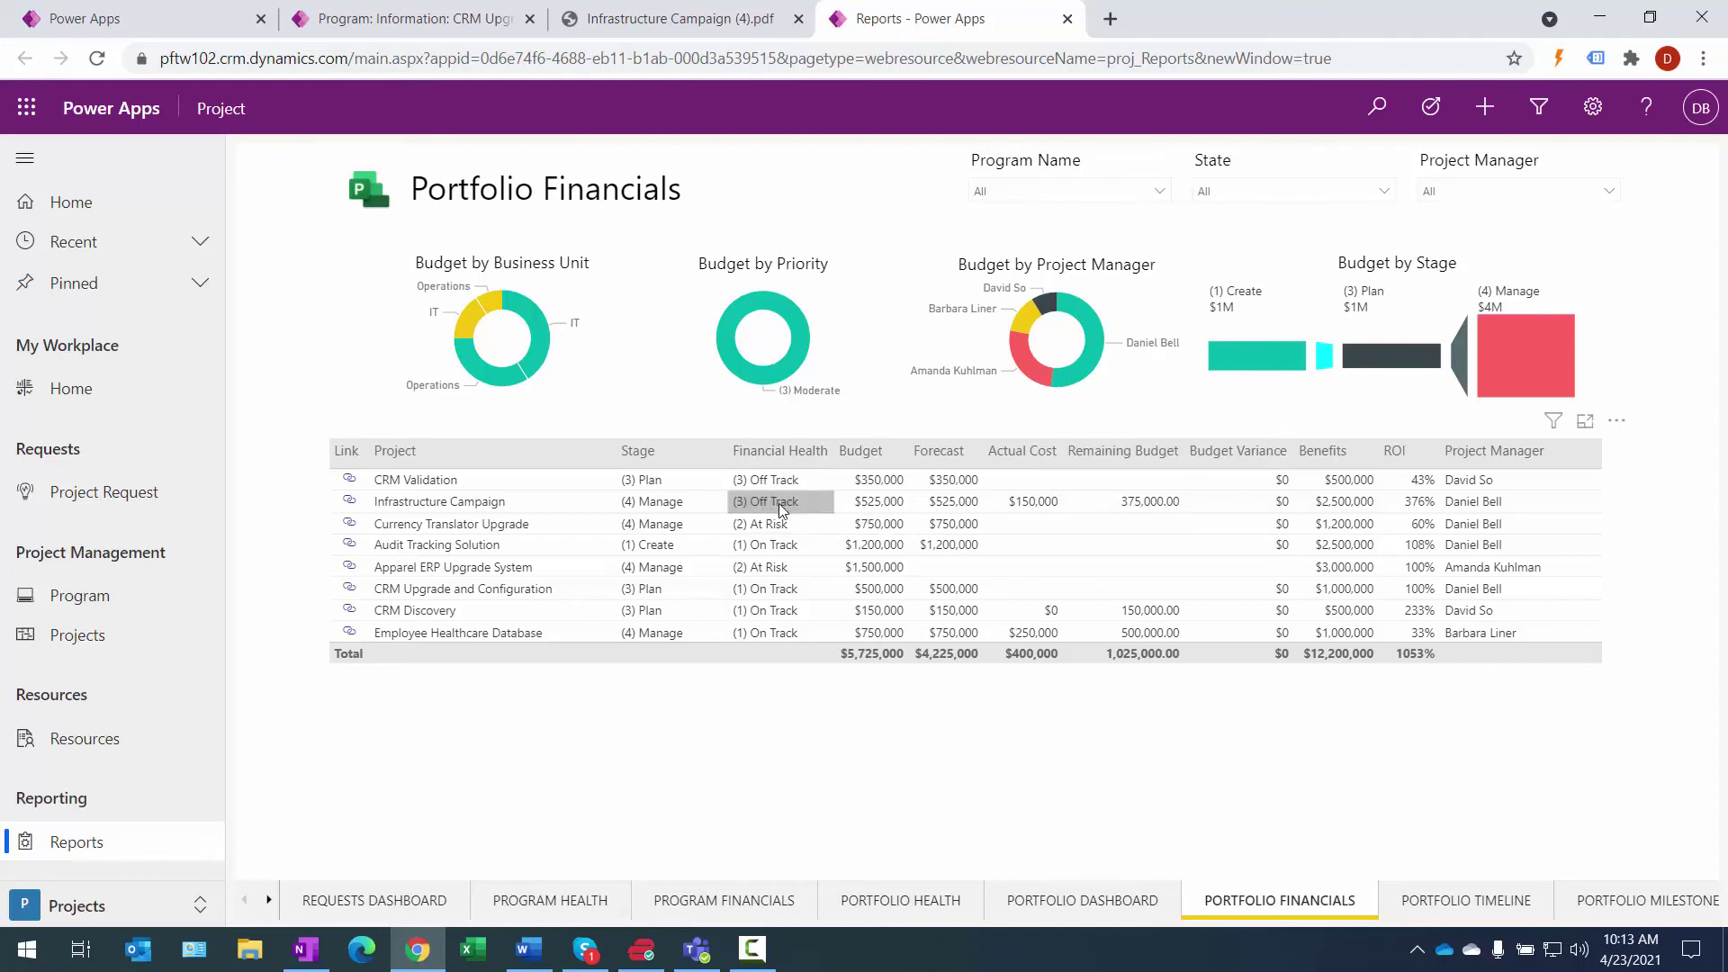
click(1489, 906)
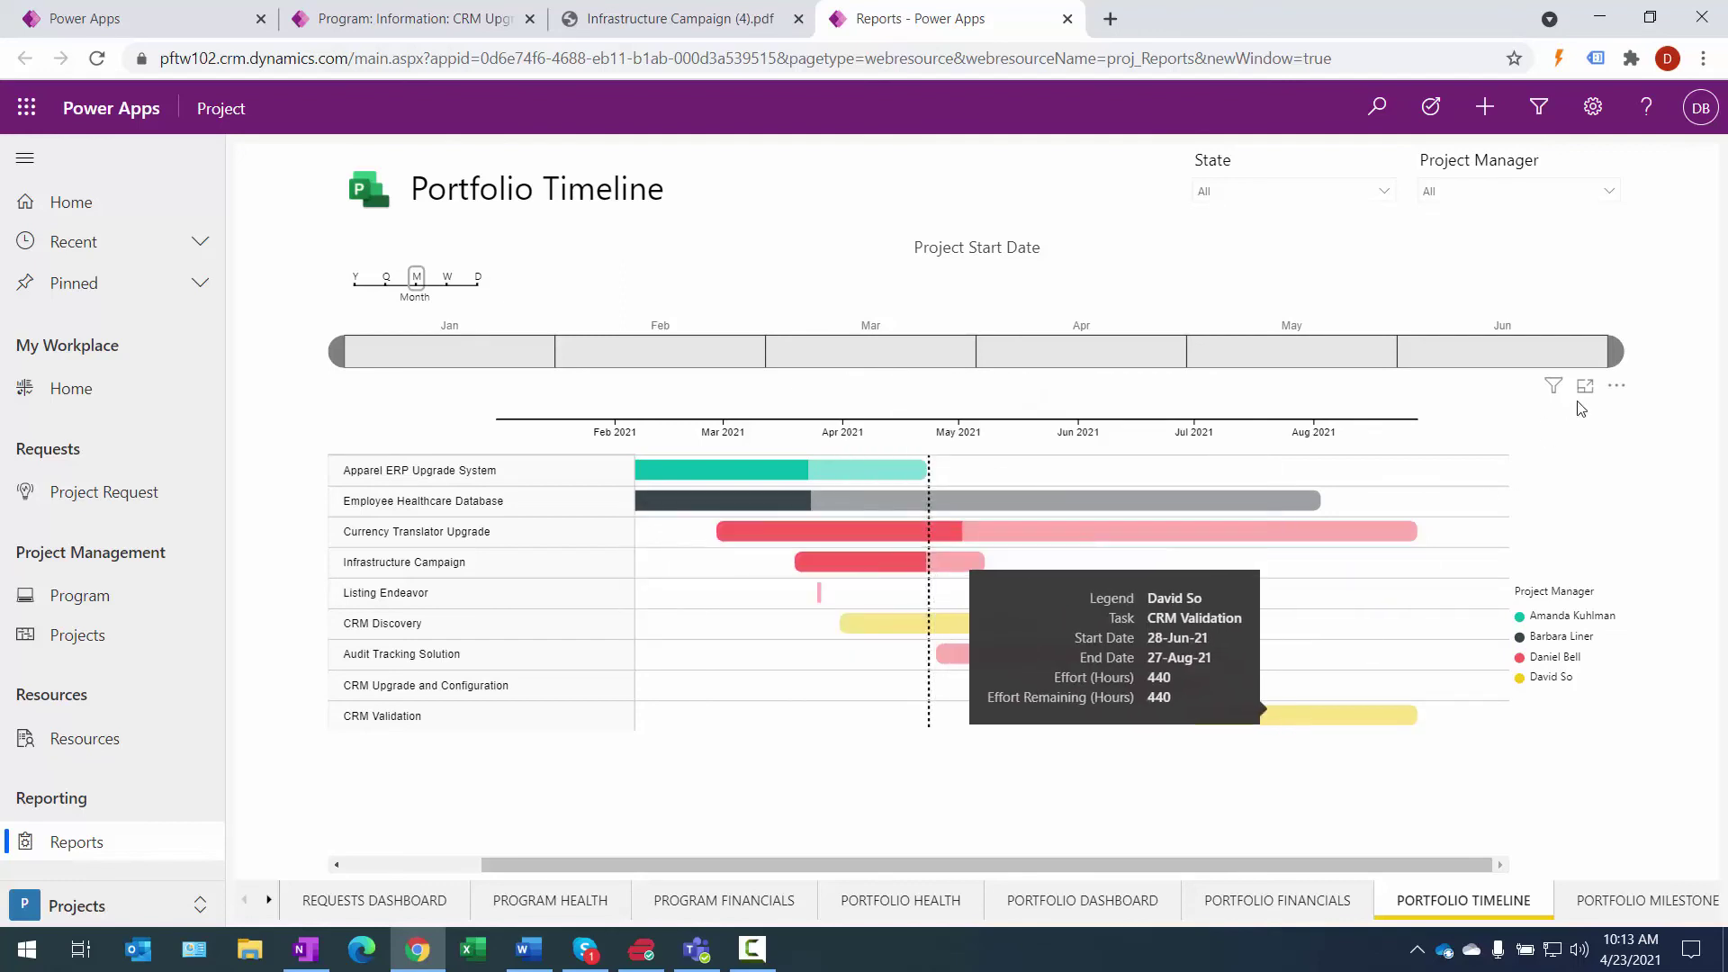
drag(1608, 356, 1323, 389)
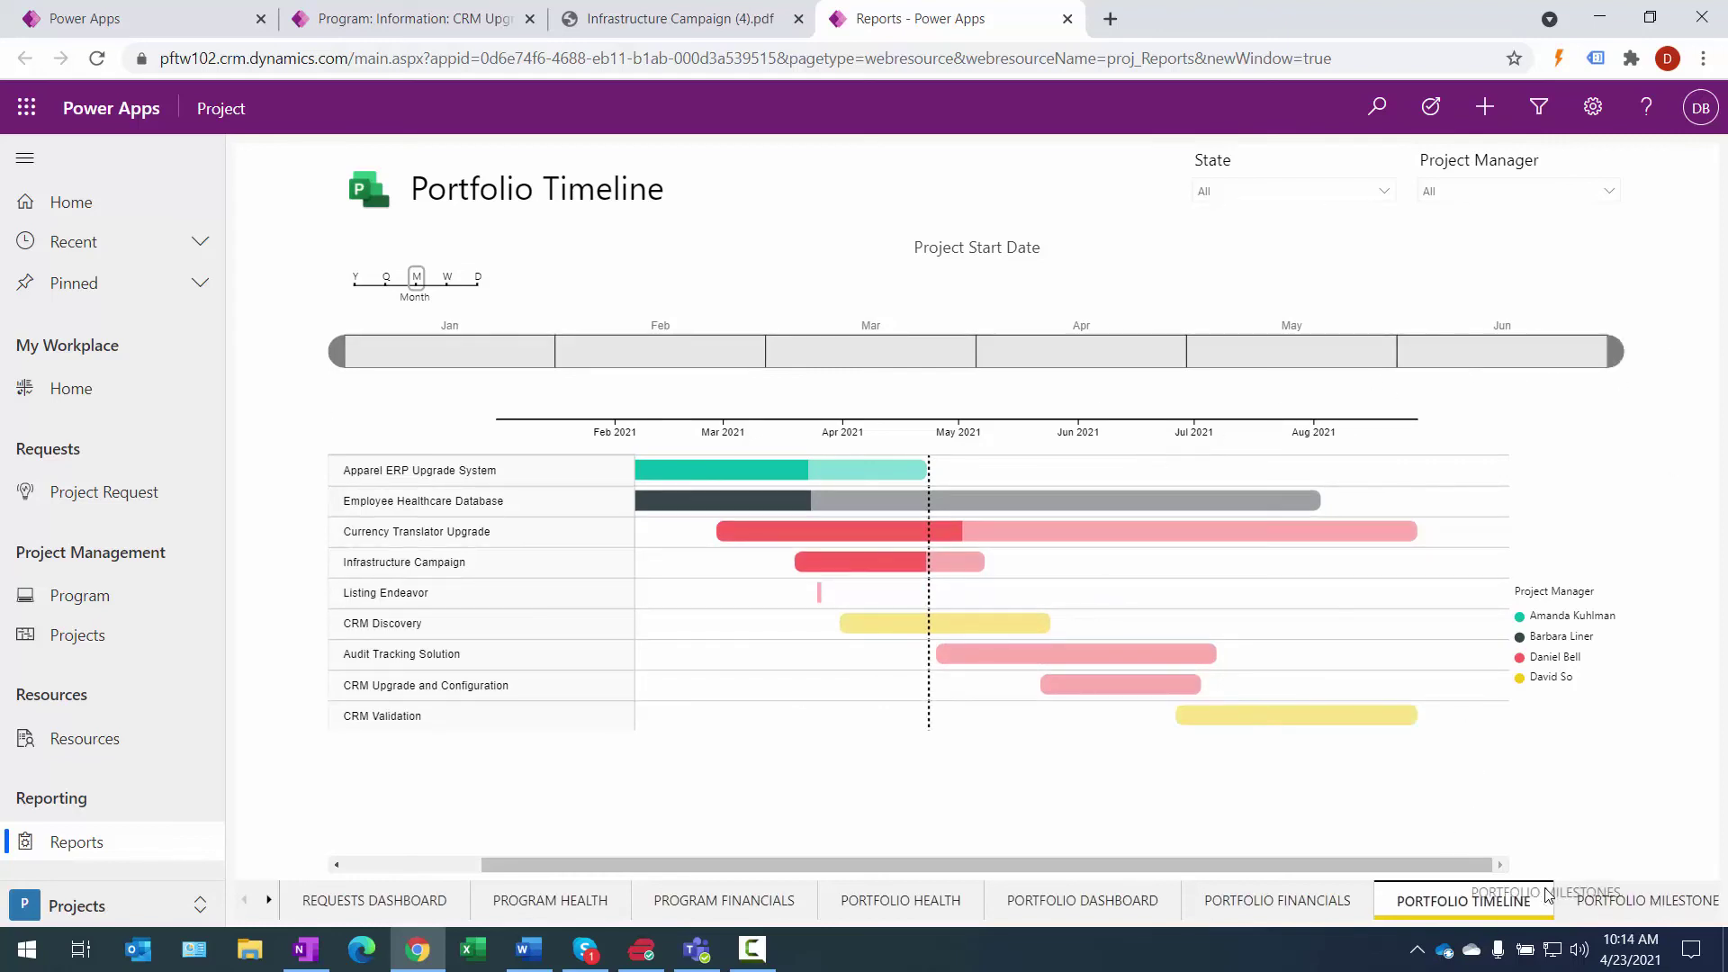
click(268, 899)
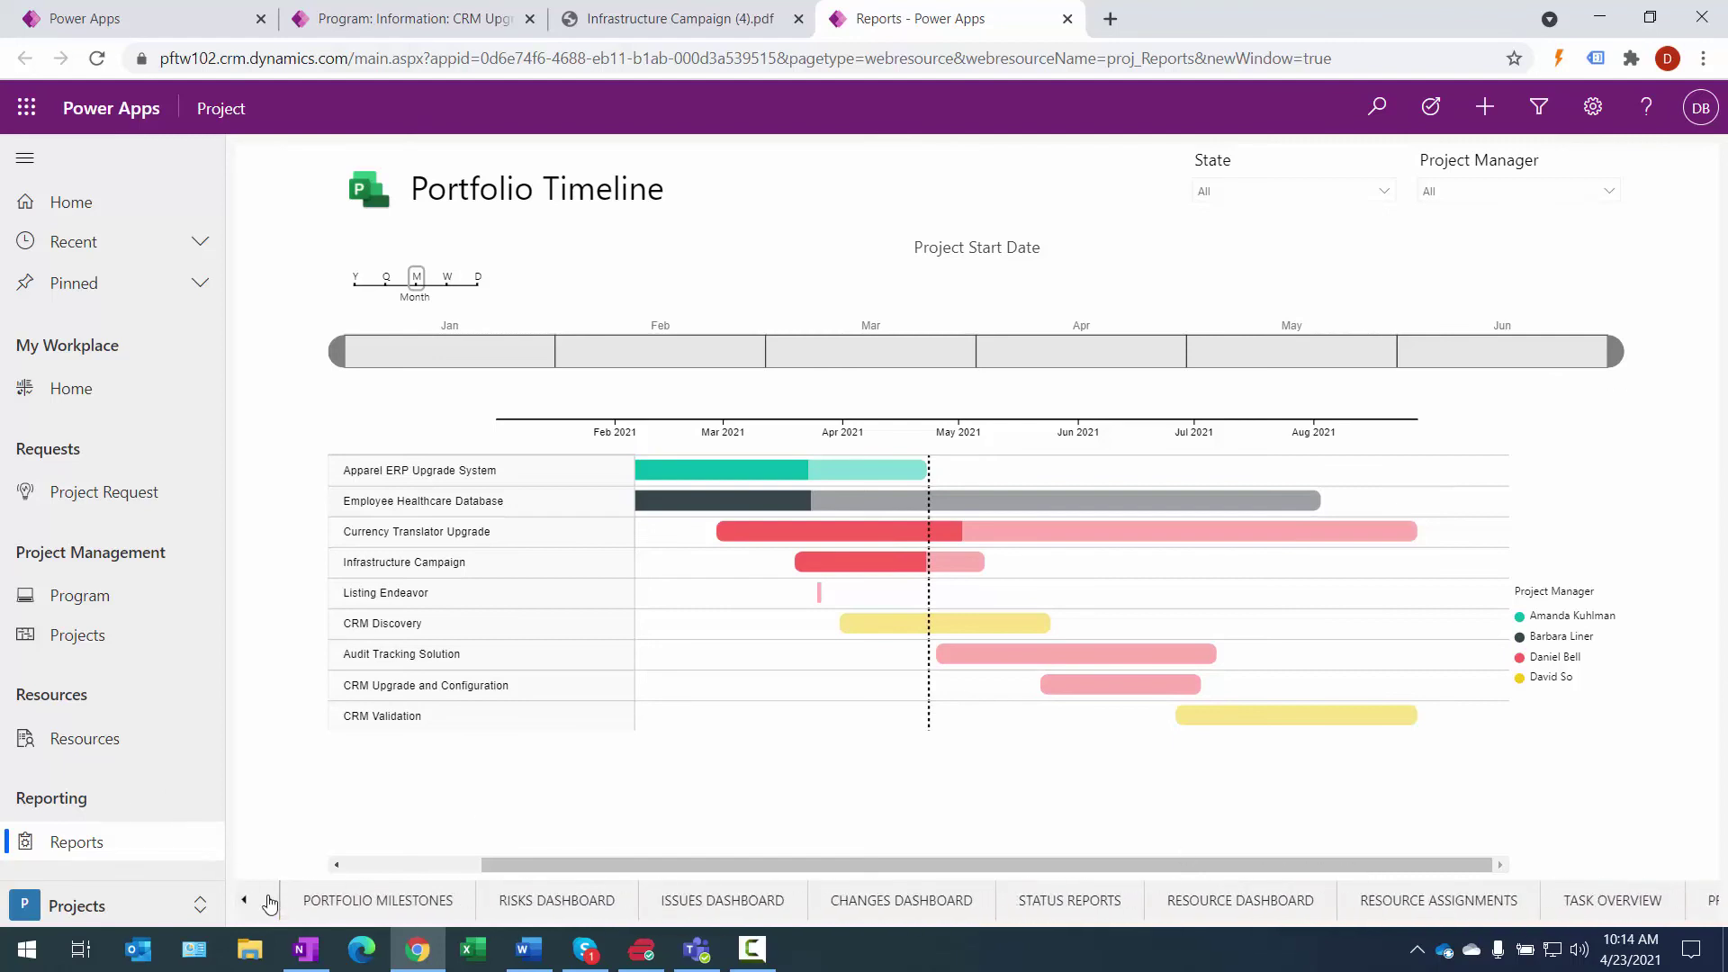
Step: Step through the Risks, Issues, Changes and Resource Dashboard pages to Resource Assignments
click(546, 902)
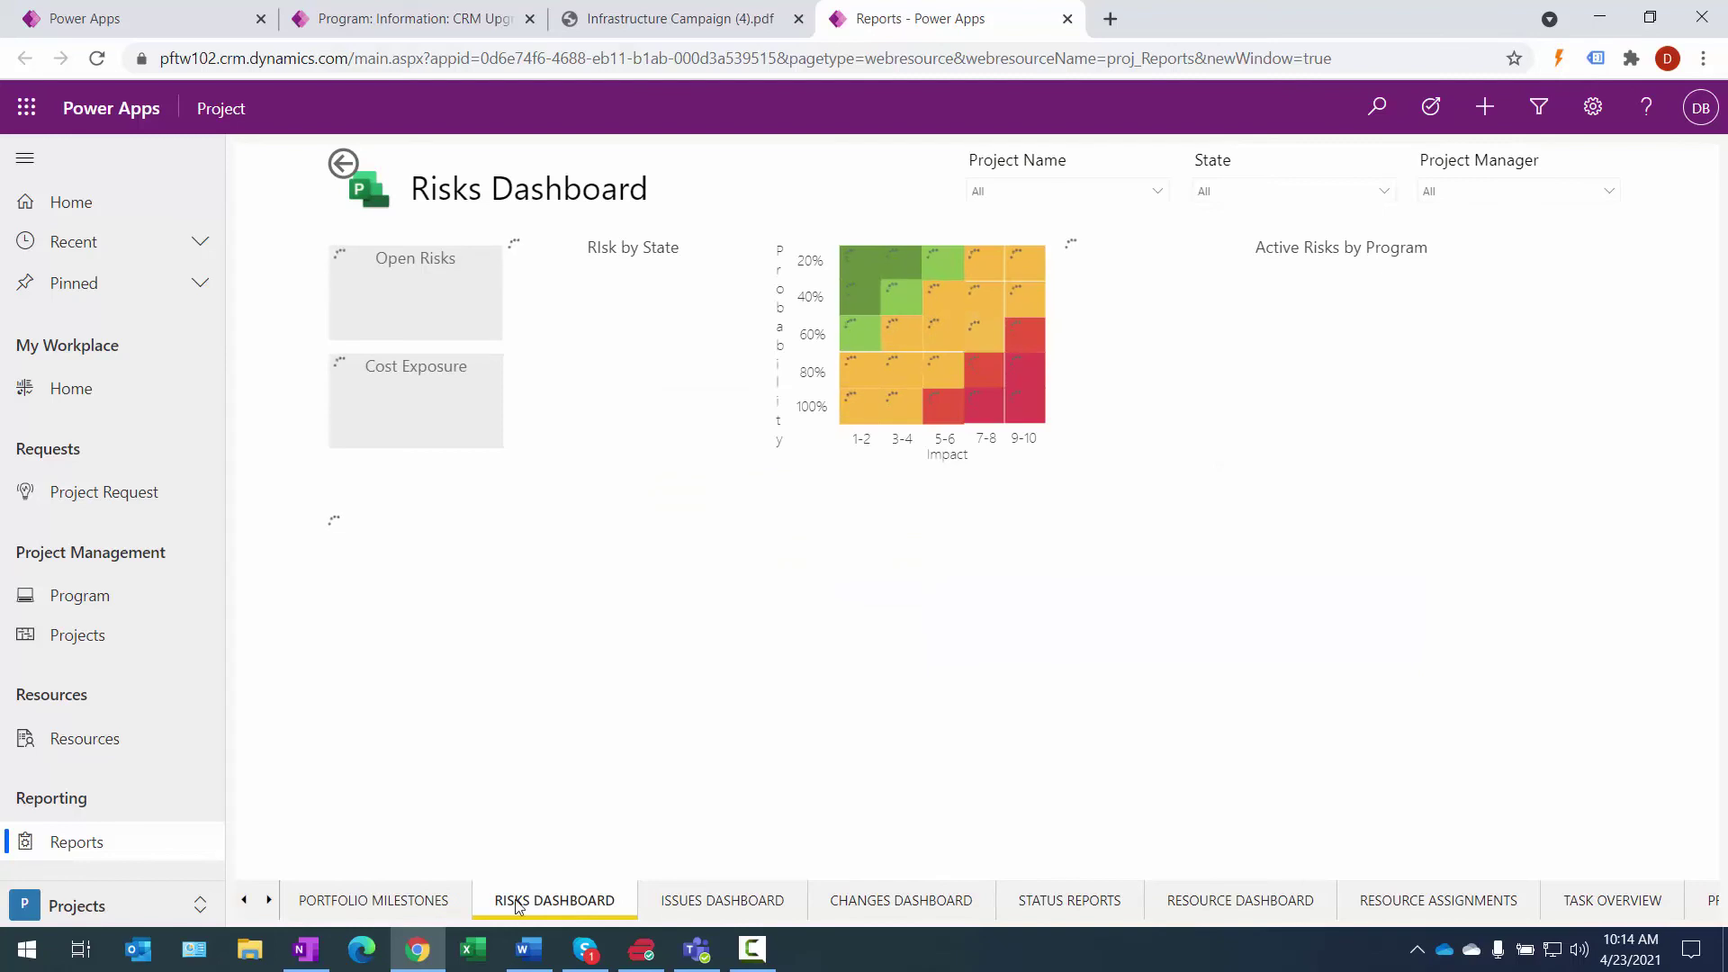
click(725, 901)
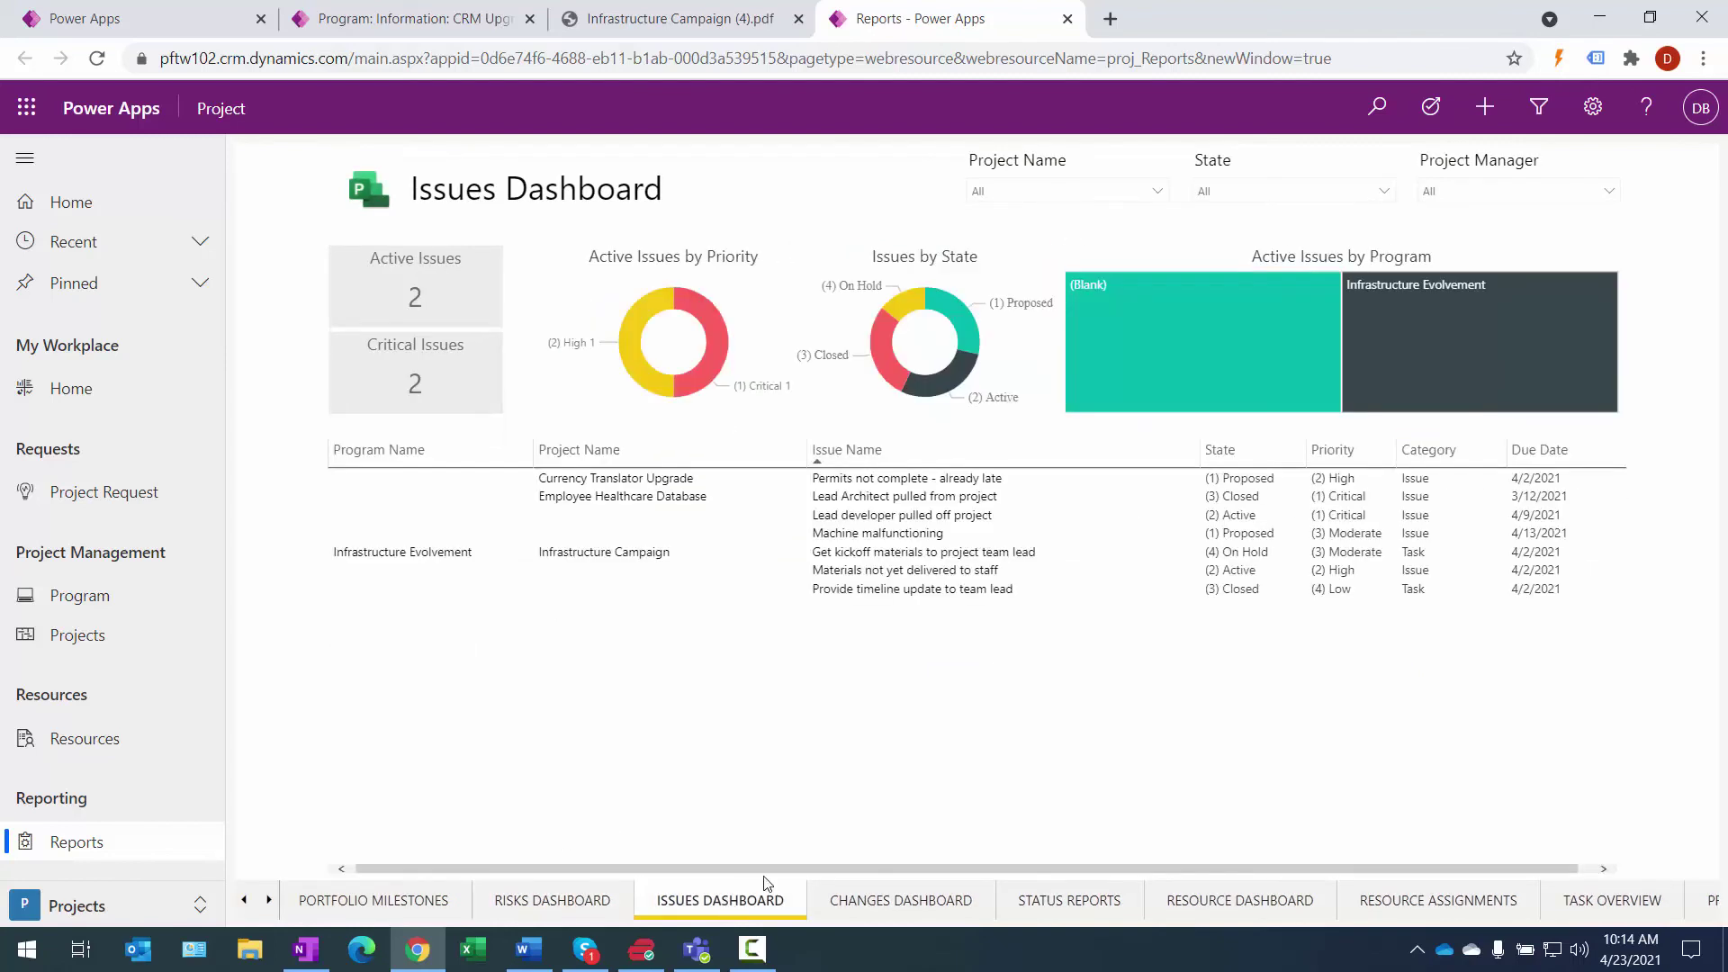
click(885, 903)
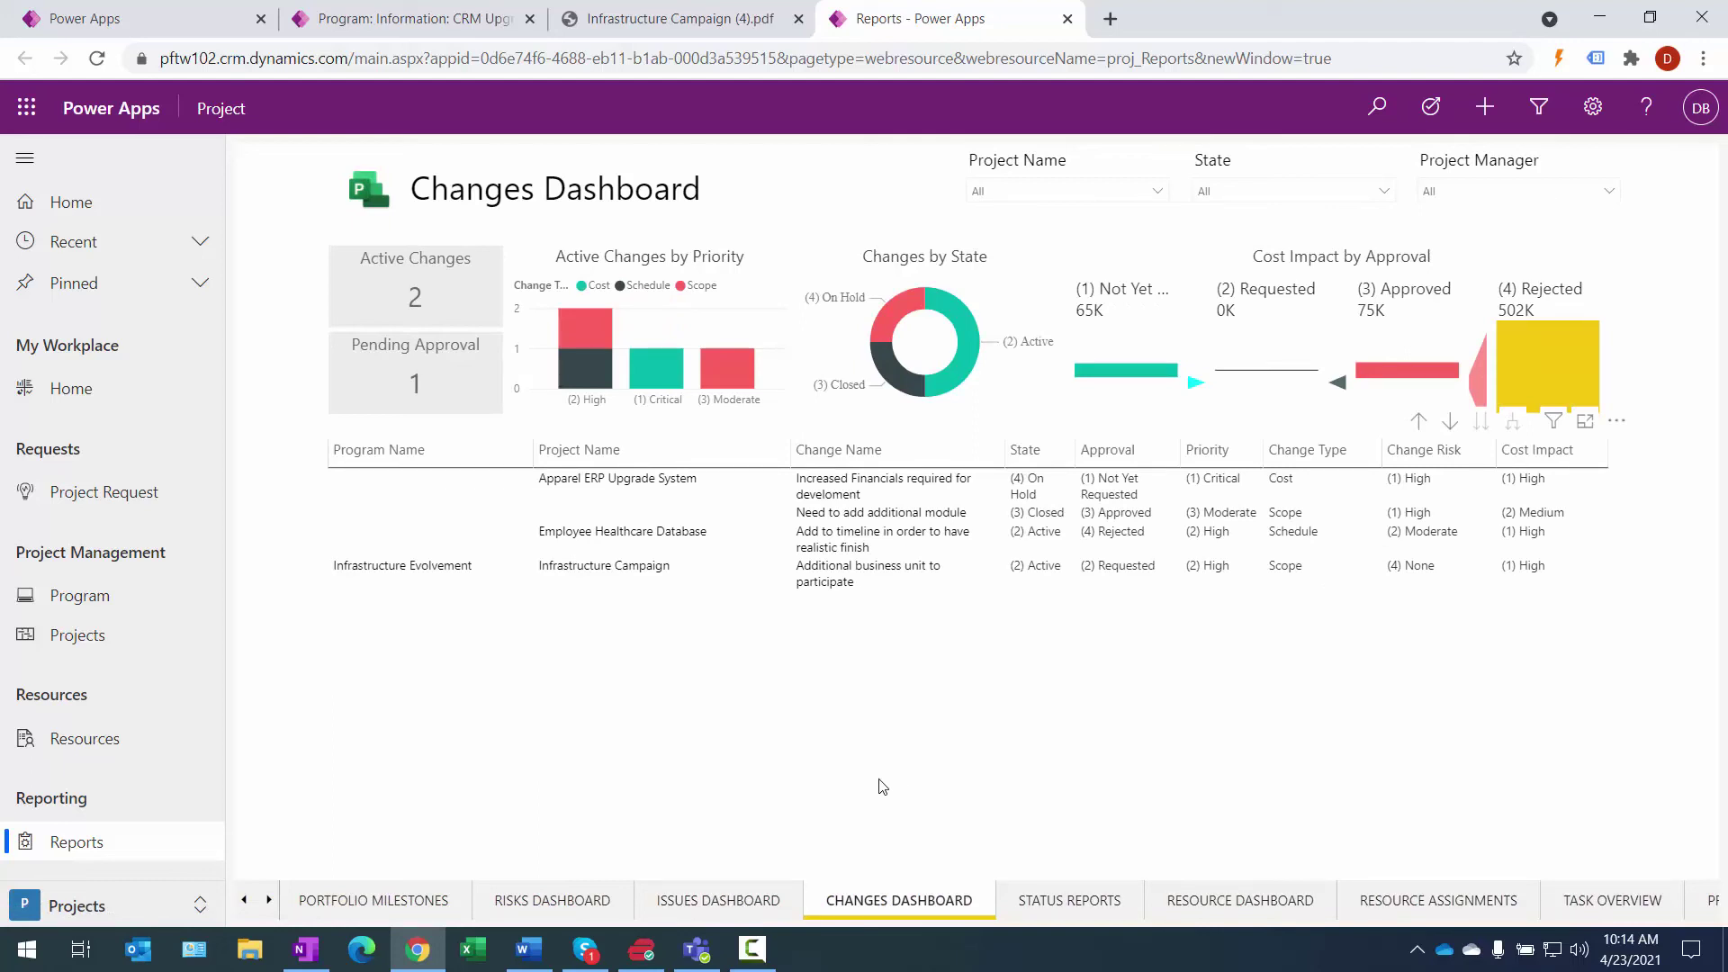
click(1225, 901)
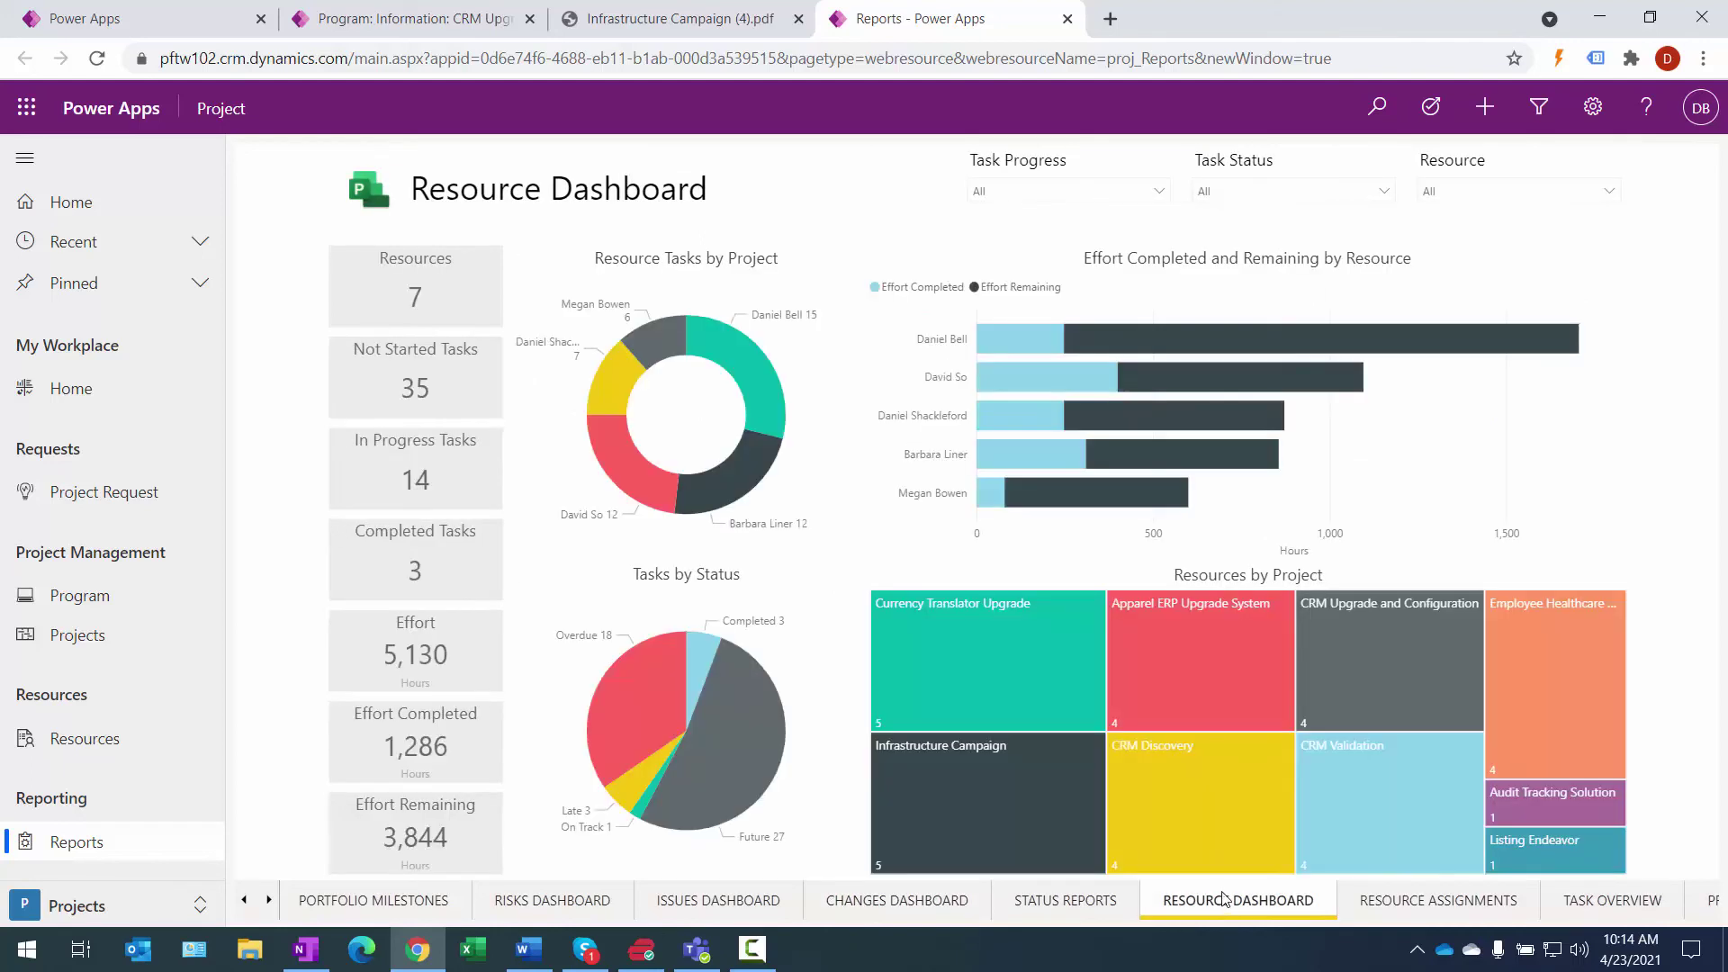
click(1443, 903)
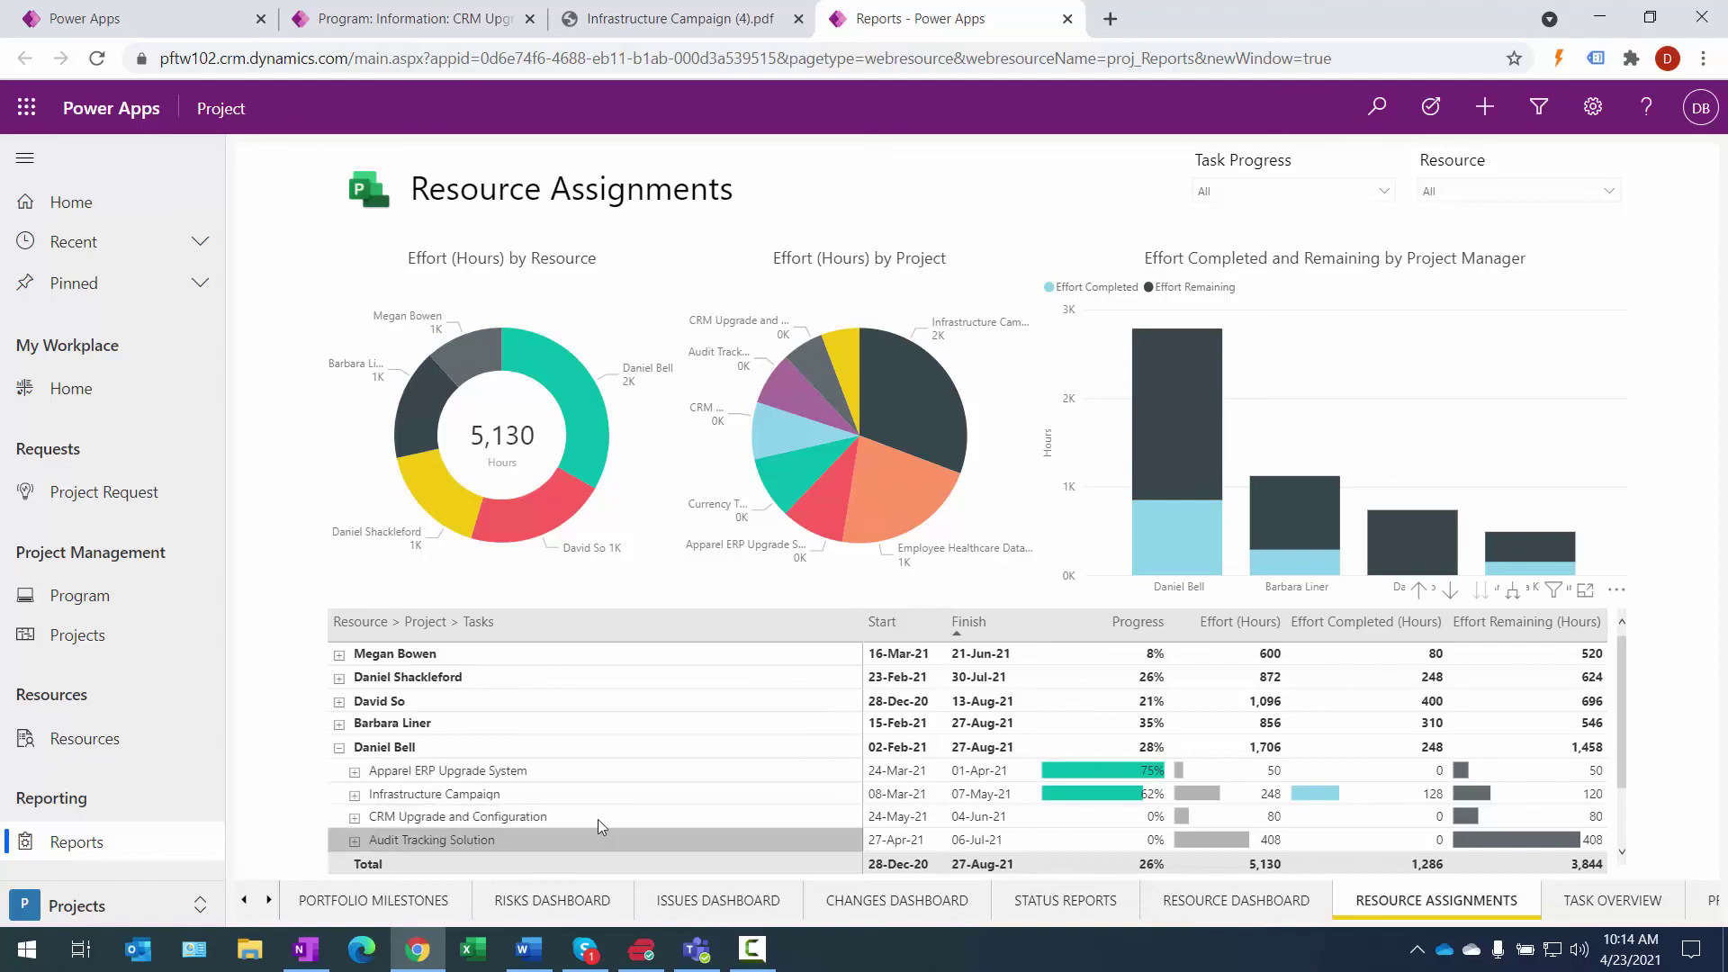
Step: View the Task Overview and Project Timeline report pages
click(1619, 902)
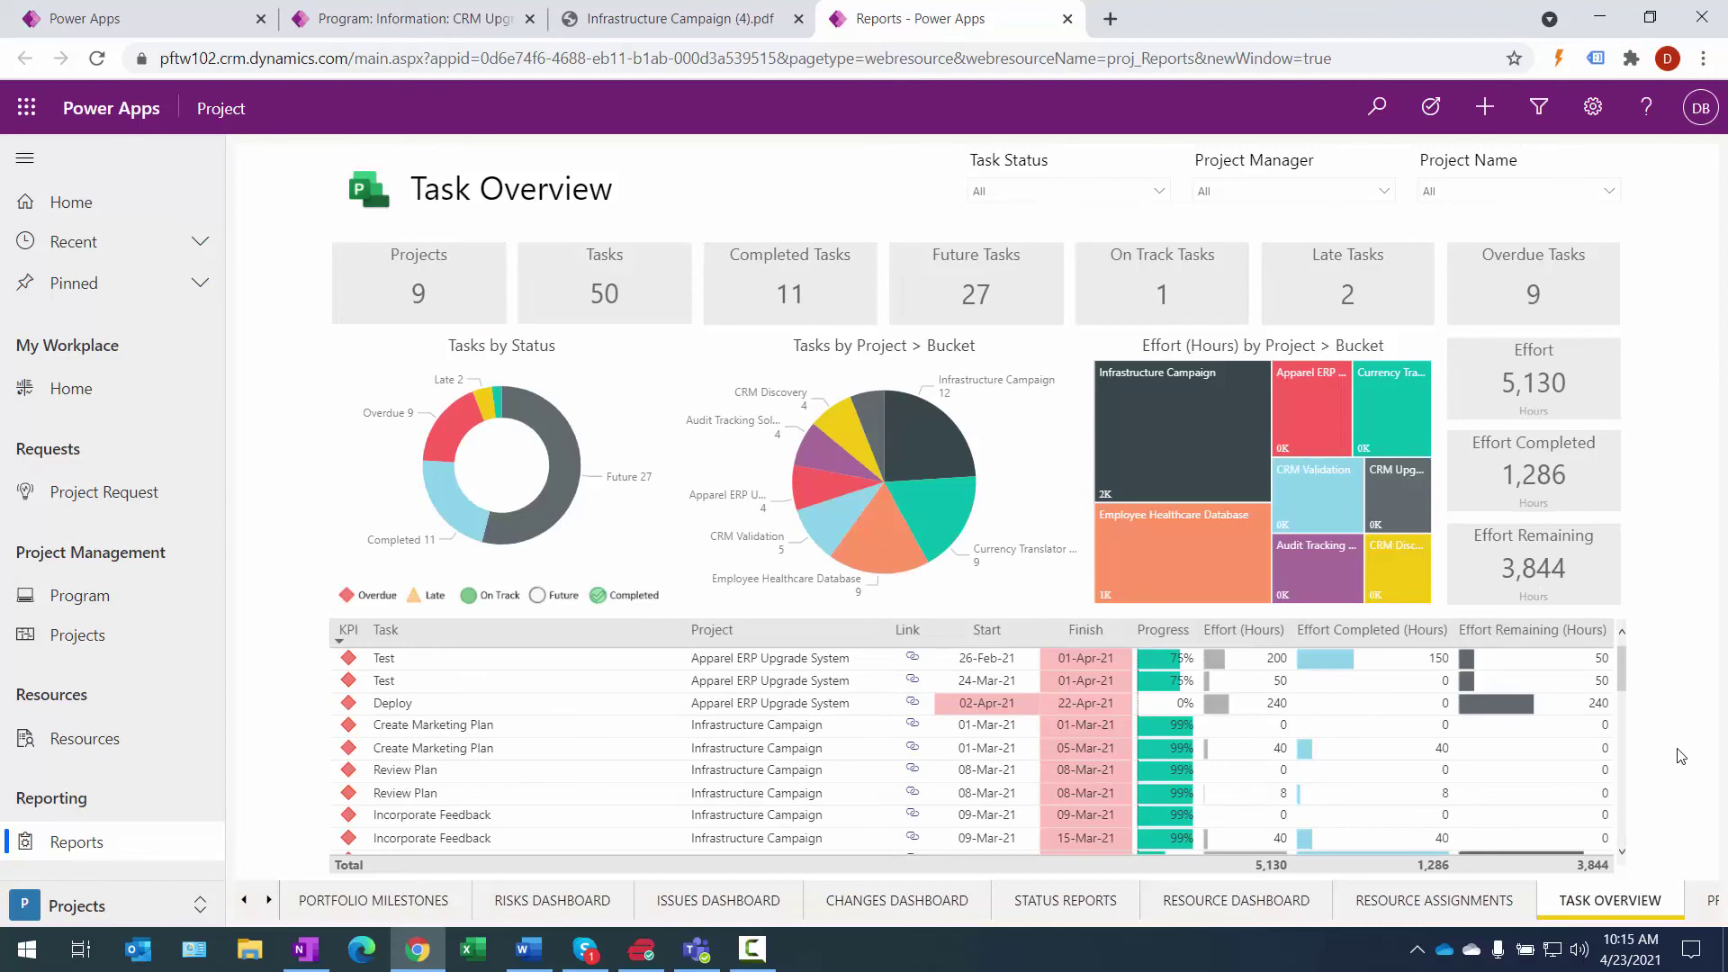
click(269, 899)
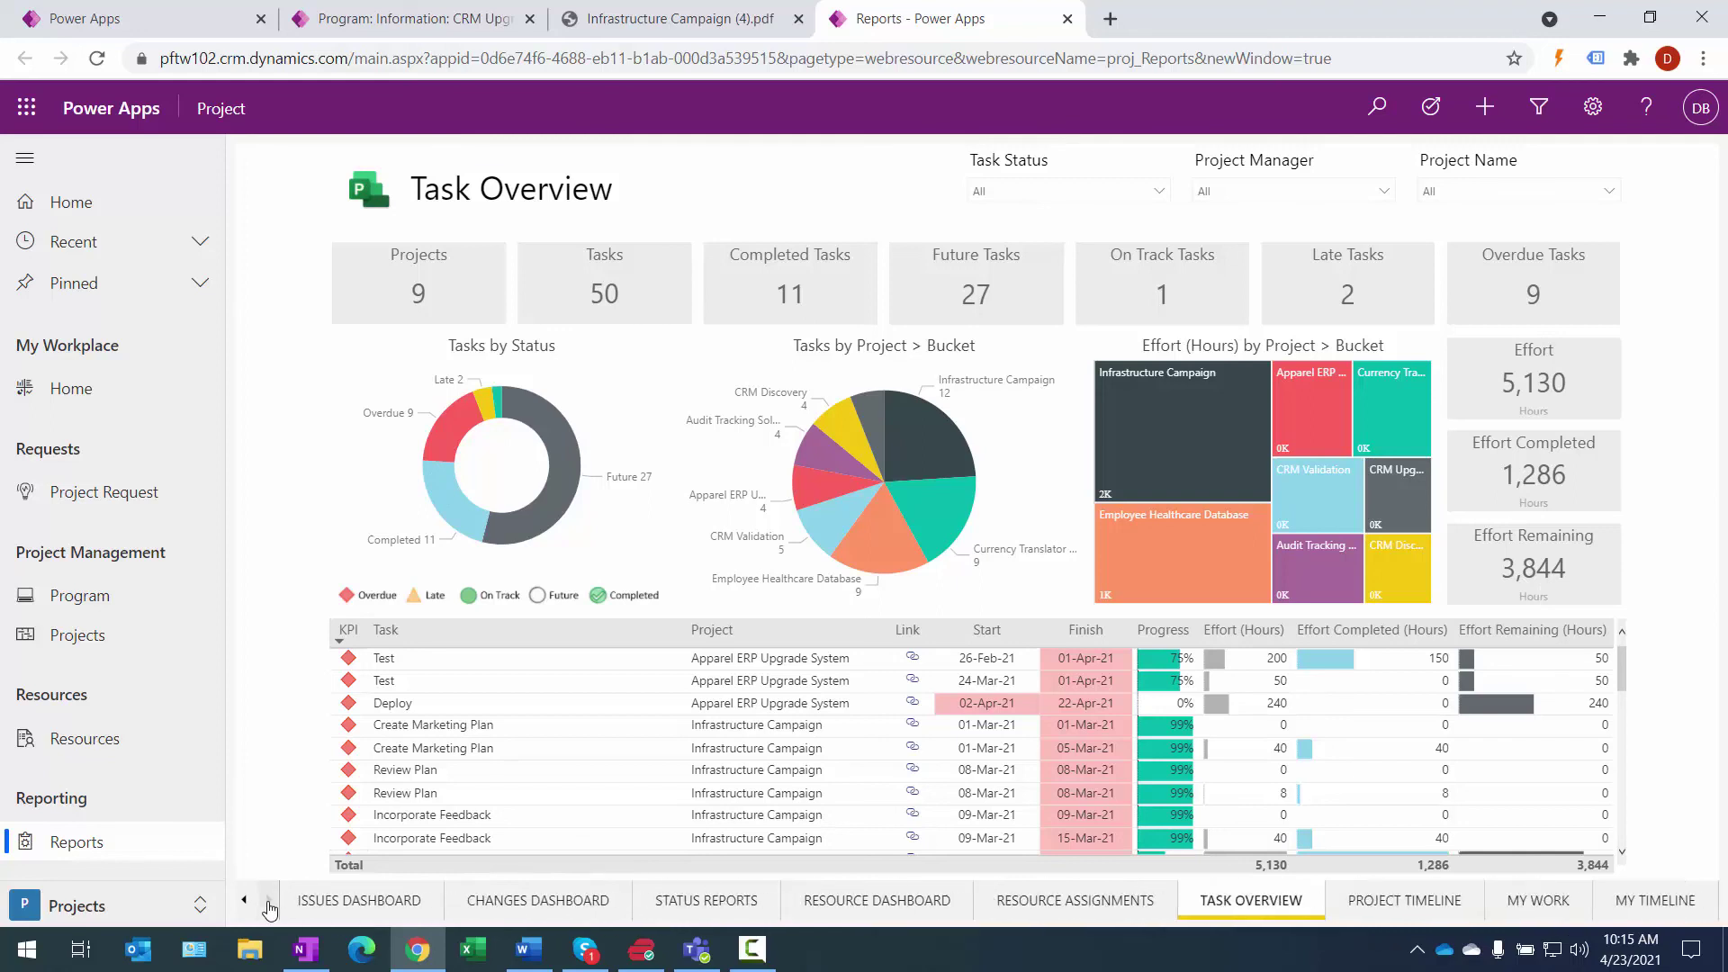
click(1409, 903)
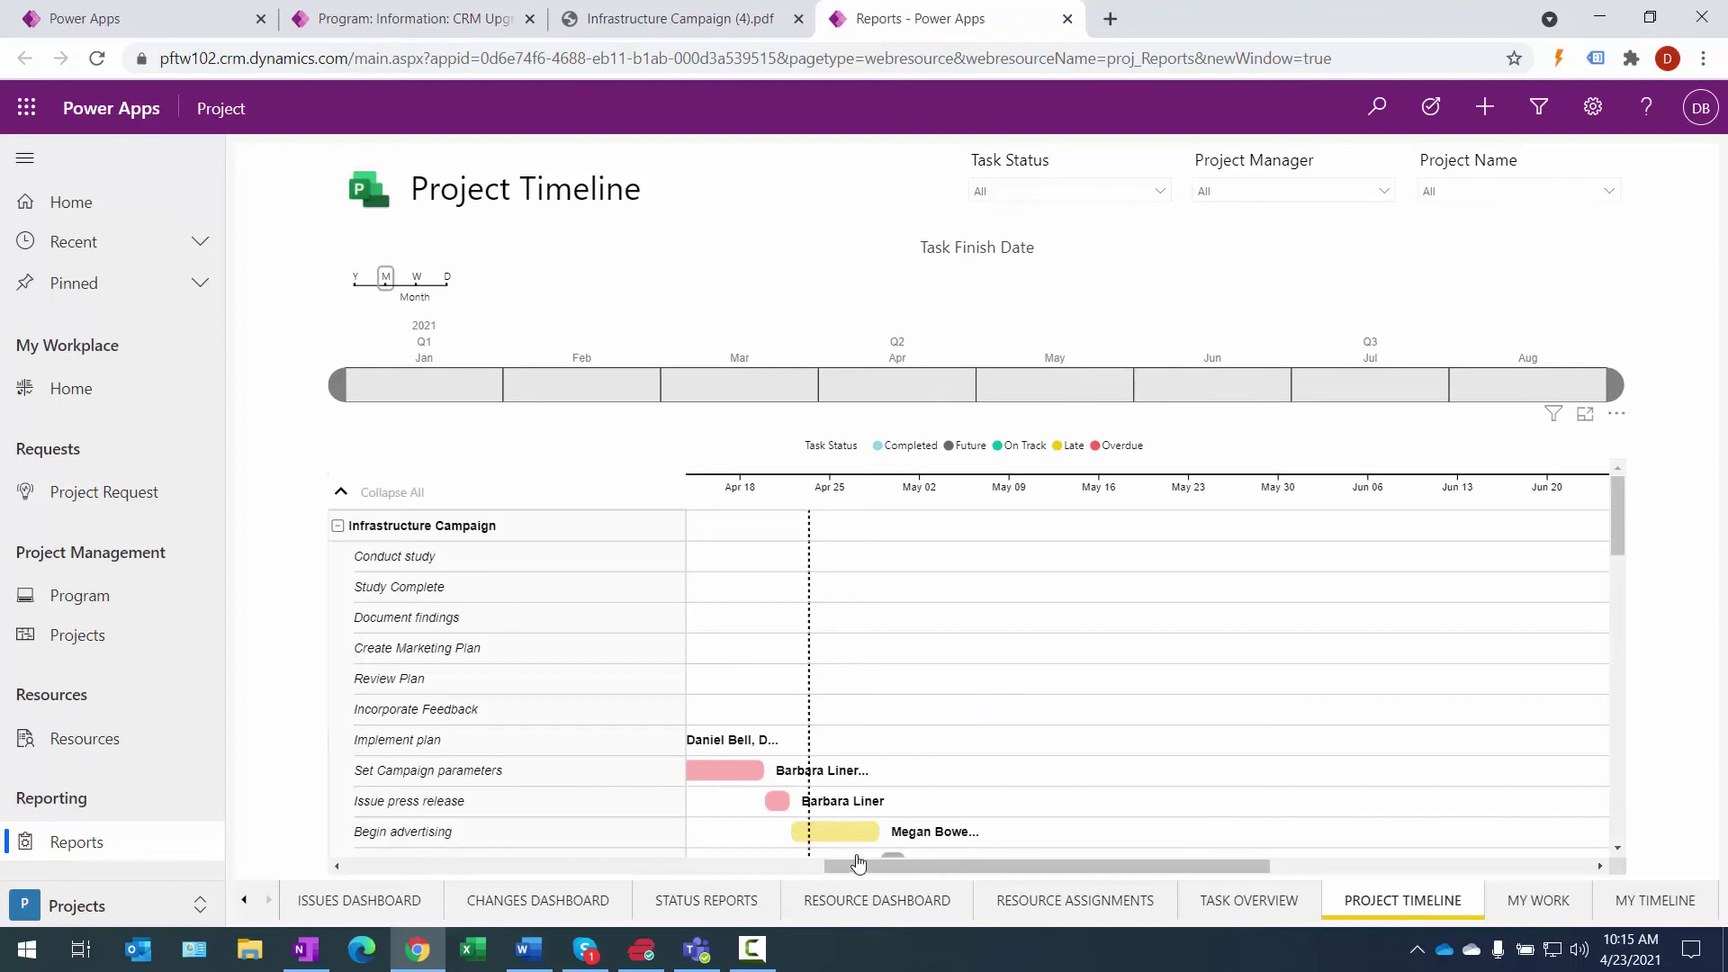
drag(850, 873, 476, 884)
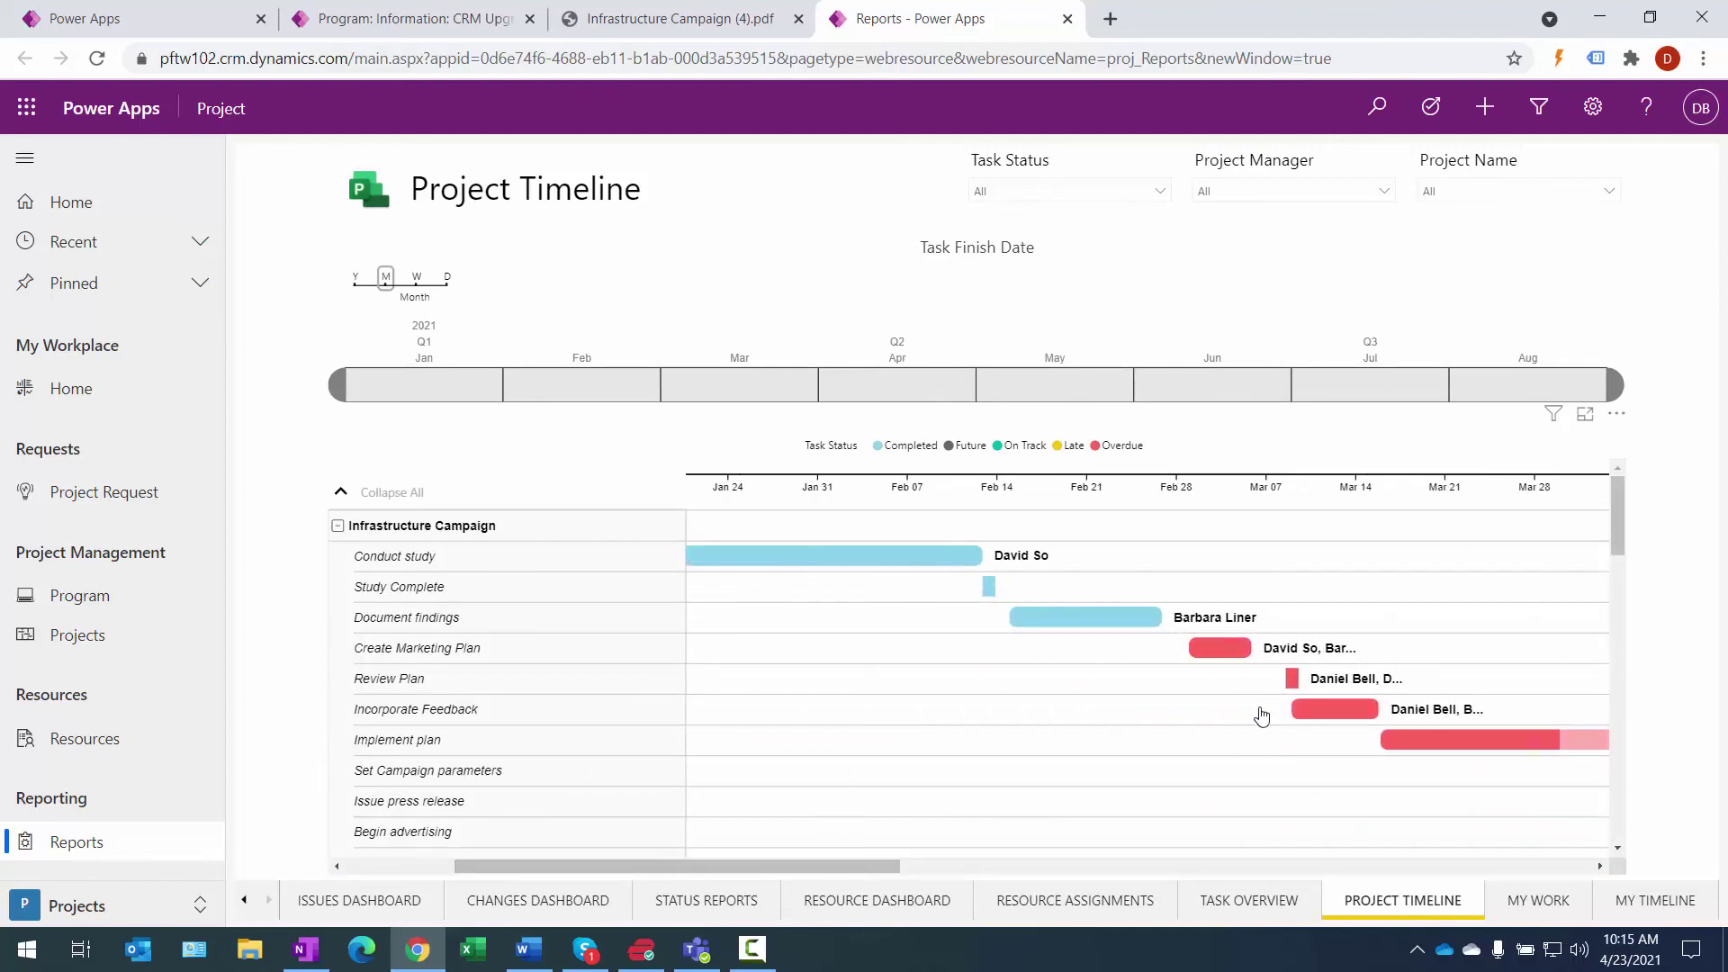
Step: View My Work, then My Timeline with the Gantt chart scrolled left
click(1541, 902)
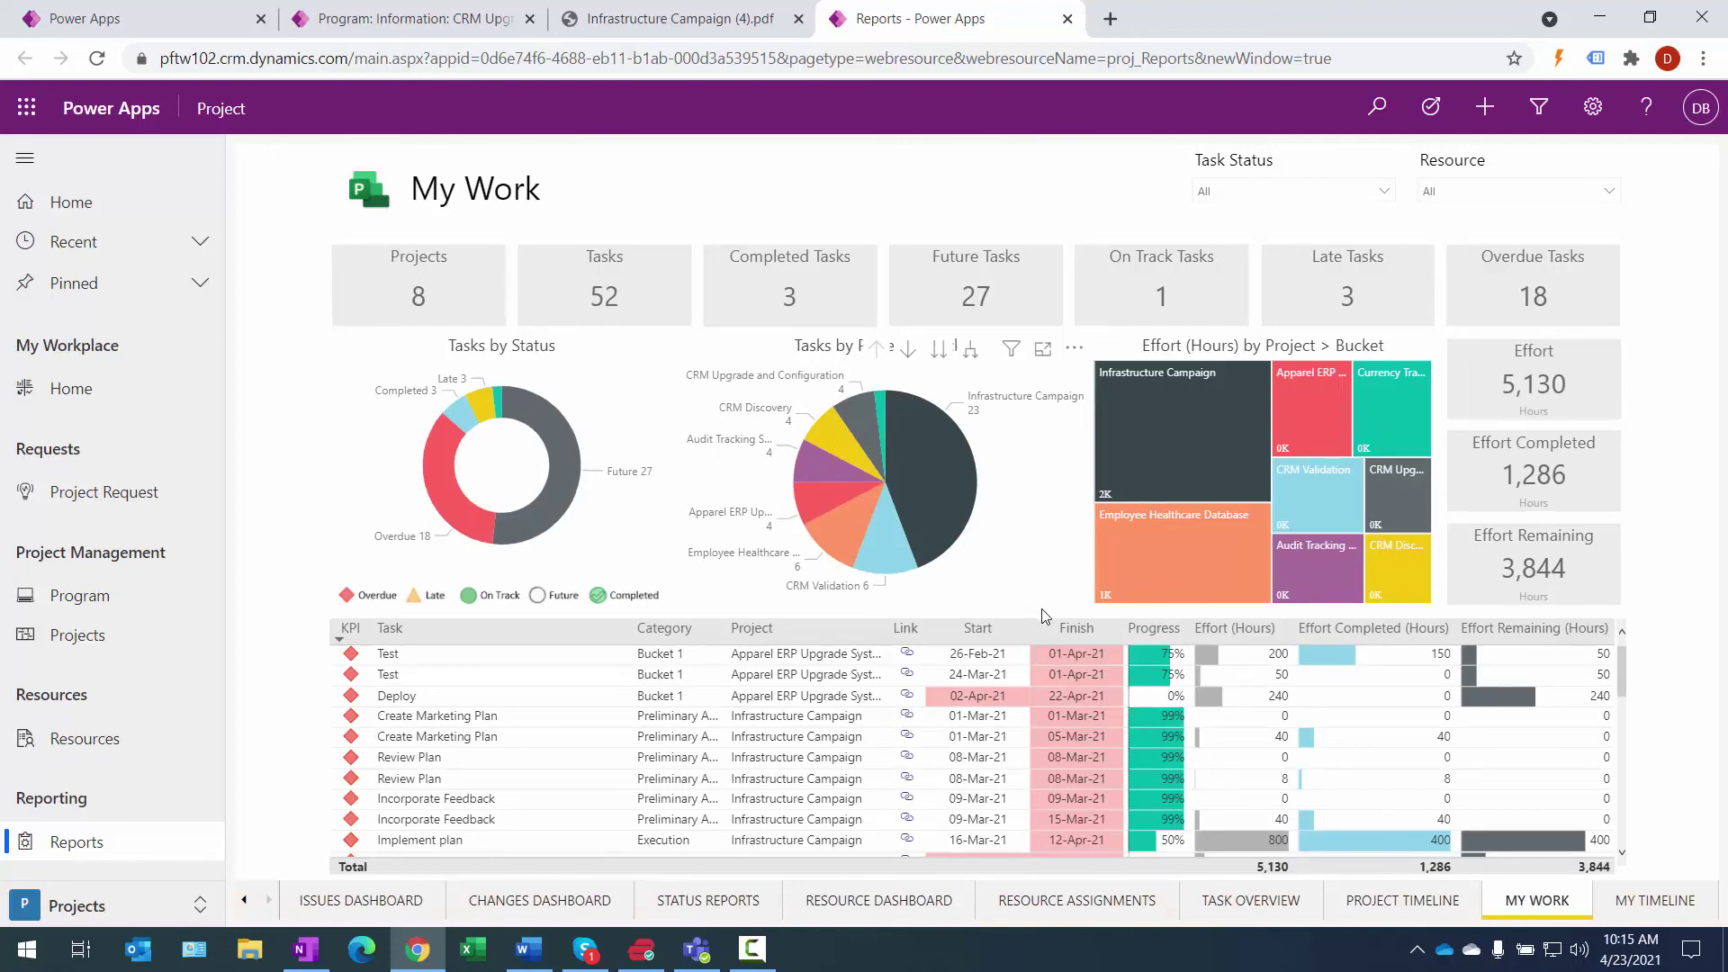
click(1658, 901)
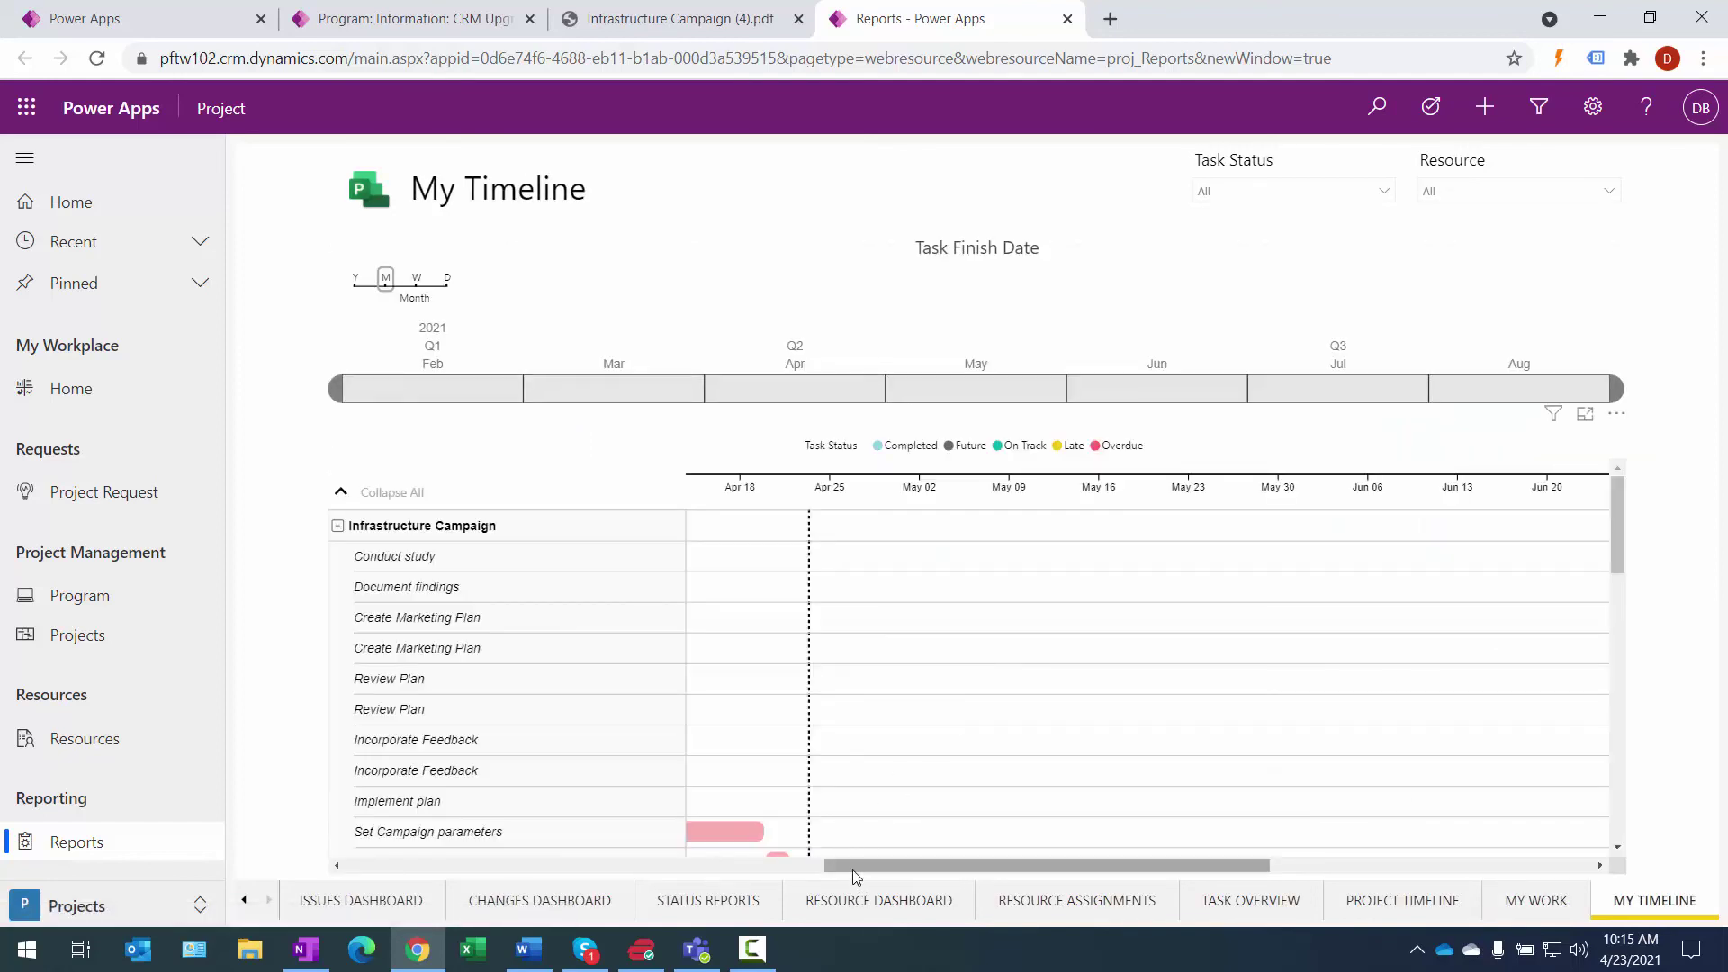
drag(853, 870, 402, 854)
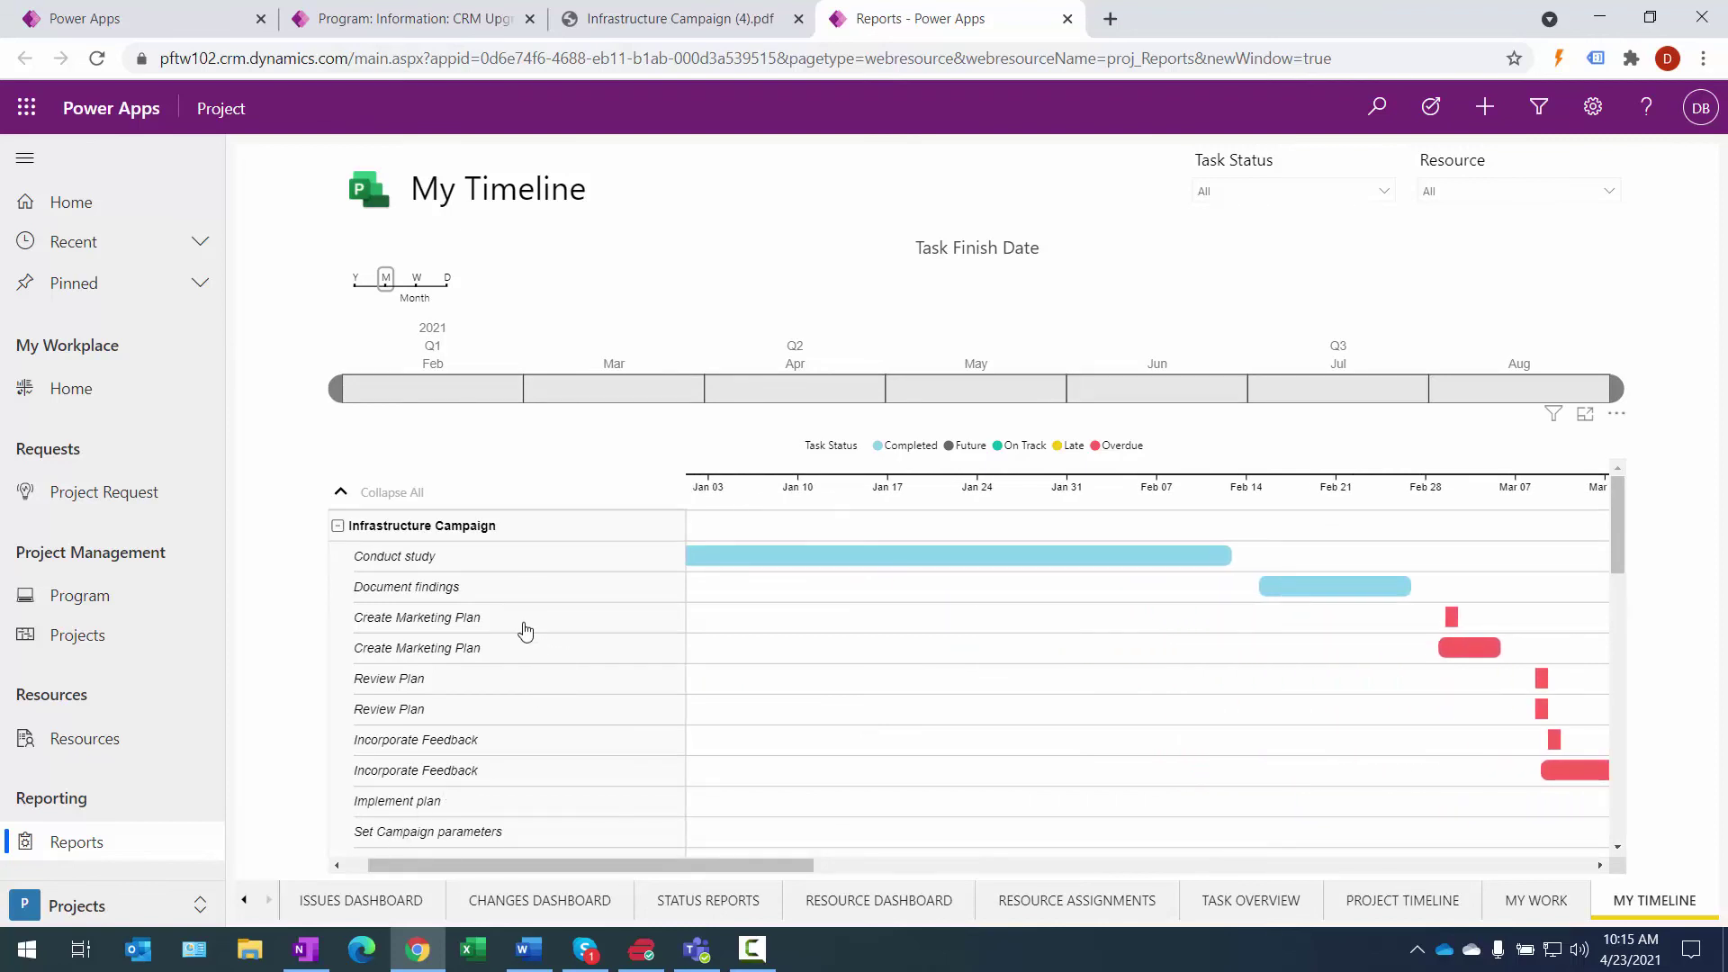
mouse_move(738, 553)
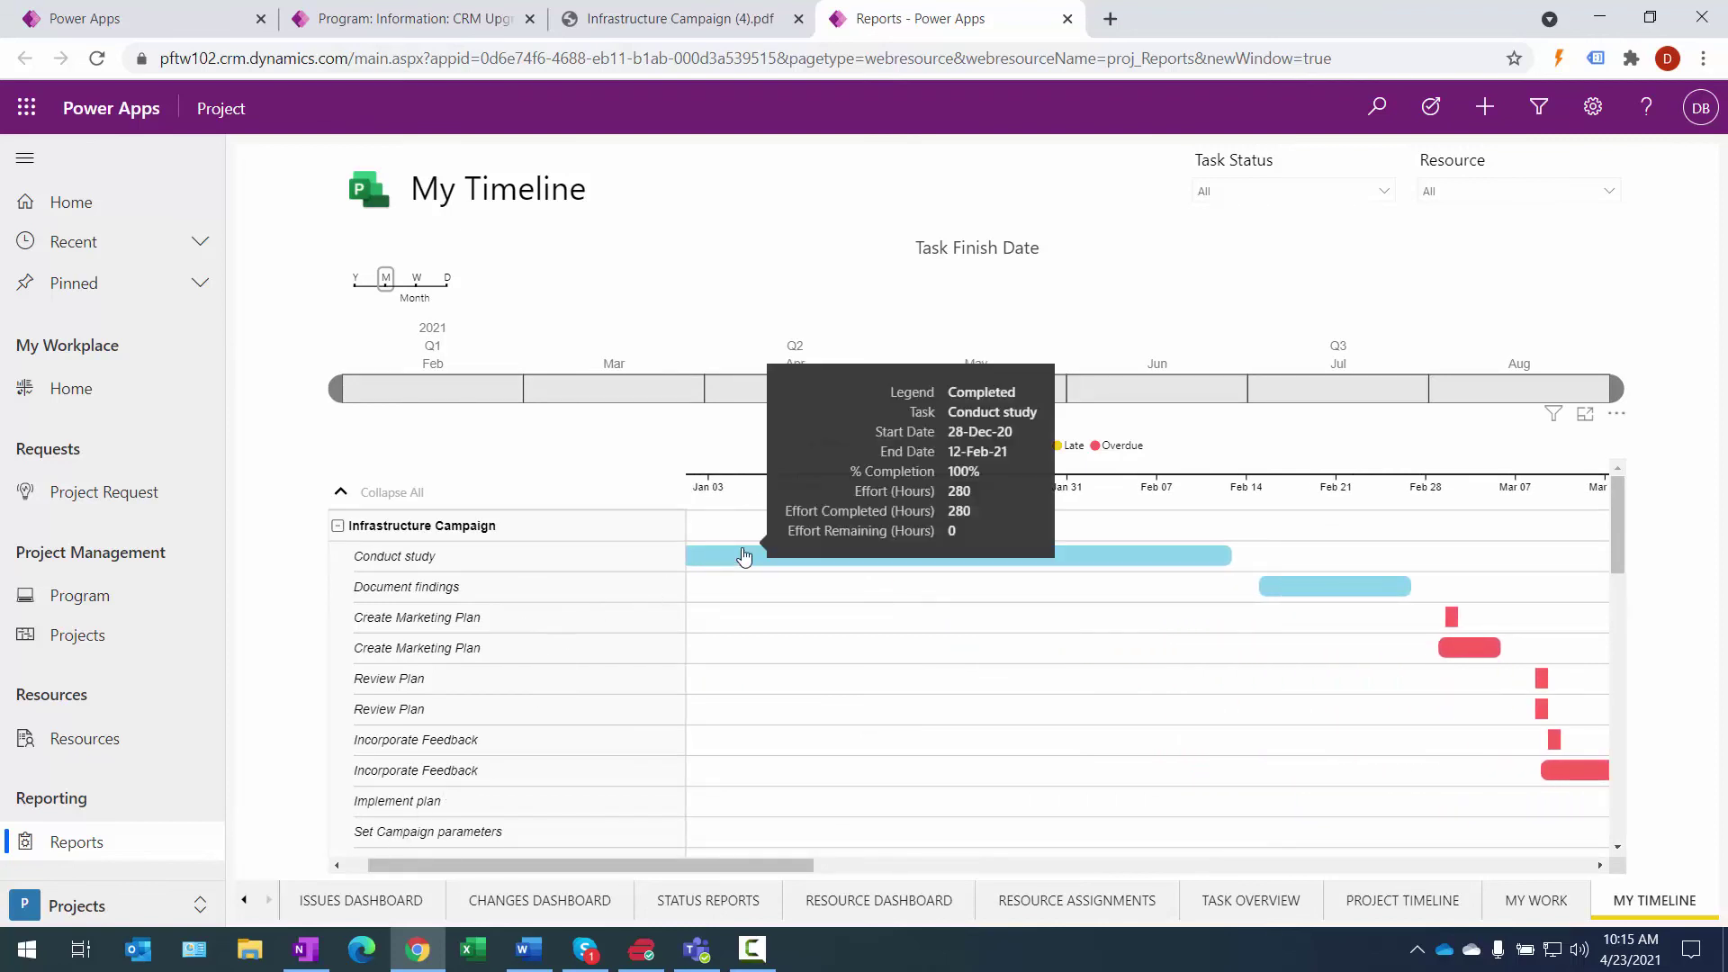